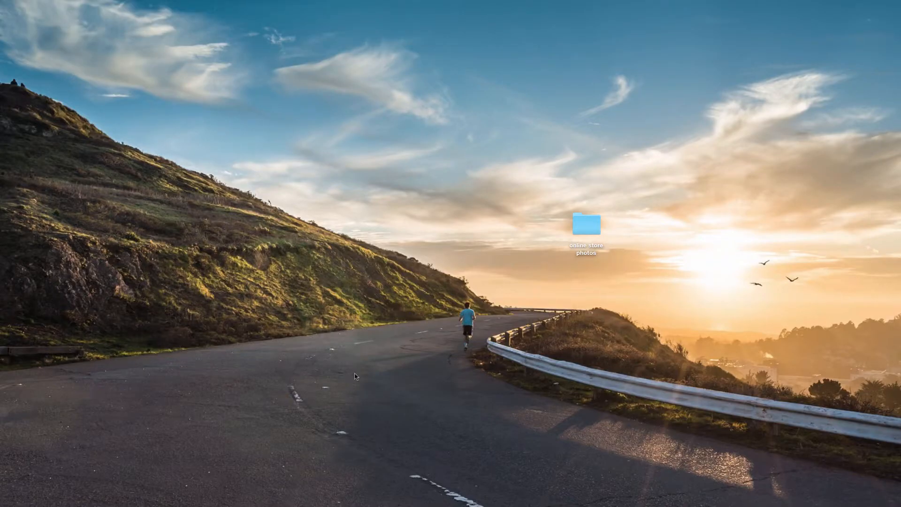
# Step: Open the online store photos folder and select the header image file
pyautogui.doubleClick(586, 224)
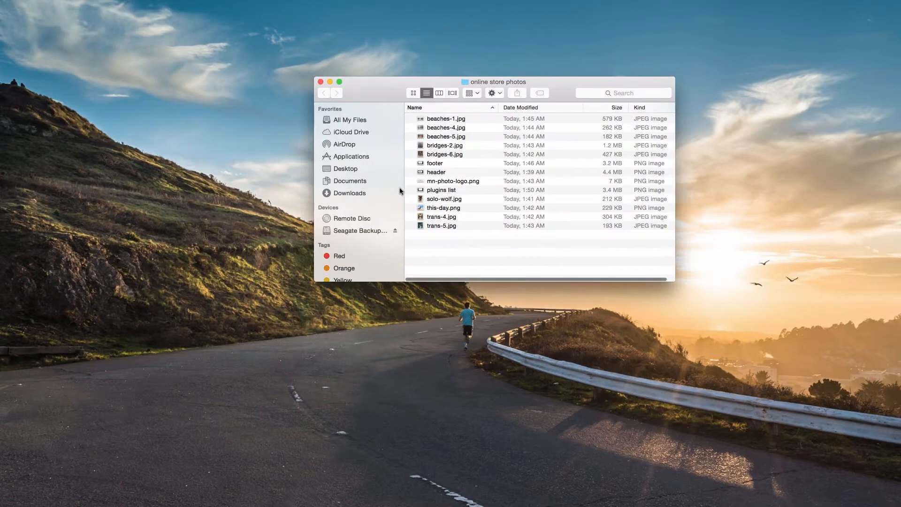
pyautogui.click(439, 175)
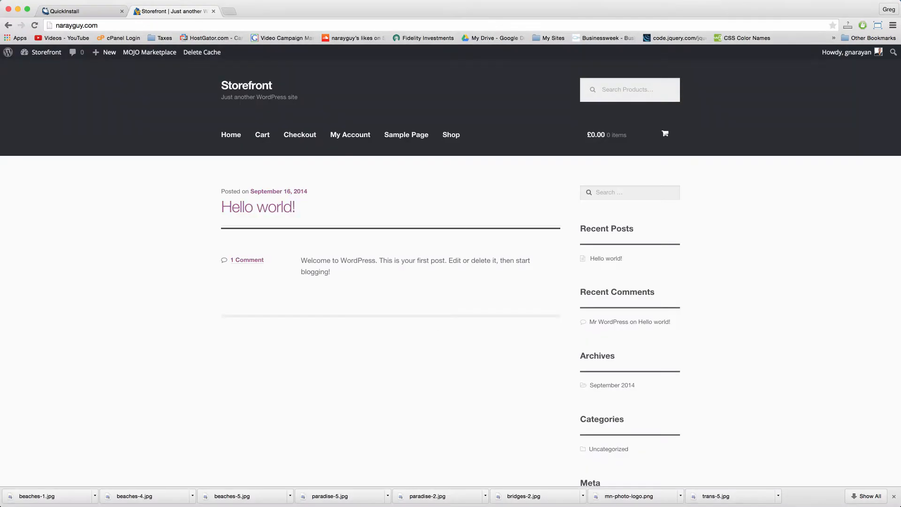
pyautogui.press('super+Tab')
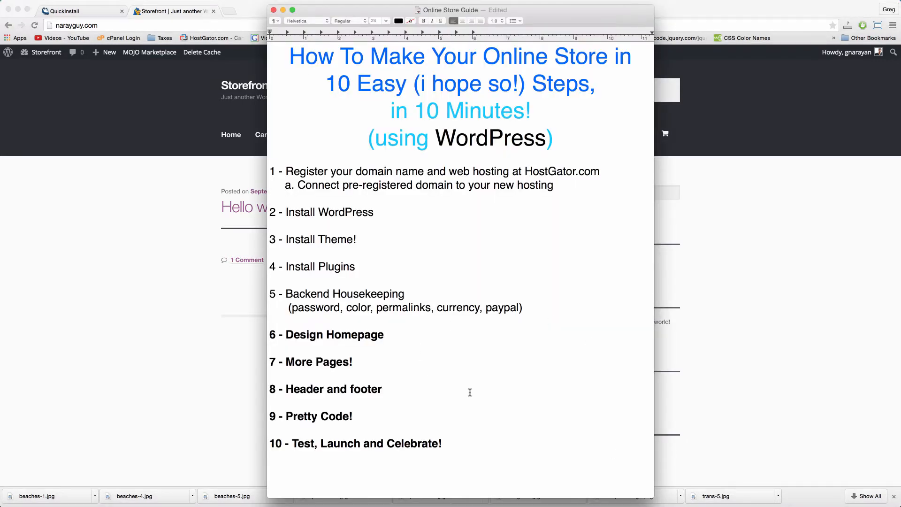
pyautogui.click(397, 382)
pyautogui.click(398, 335)
pyautogui.moveTo(394, 337); pyautogui.dragTo(266, 337)
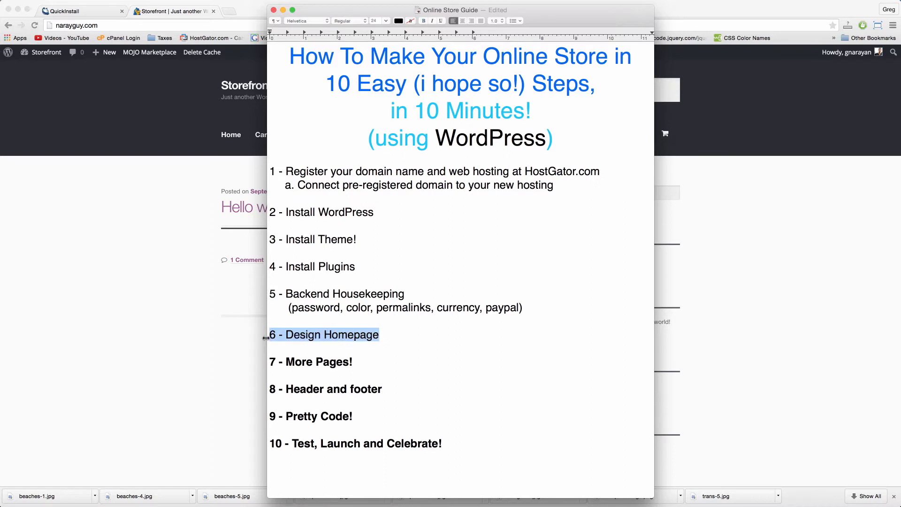
pyautogui.click(238, 345)
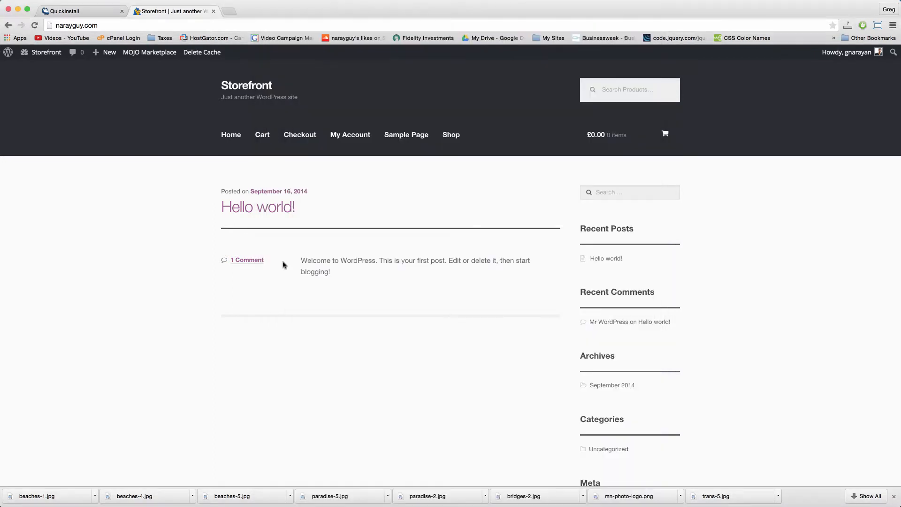
# Step: Create a new page titled 'Minnesota Photo Warmly Welcomes You', replacing the initial 'Home Page' title
pyautogui.moveTo(109, 53)
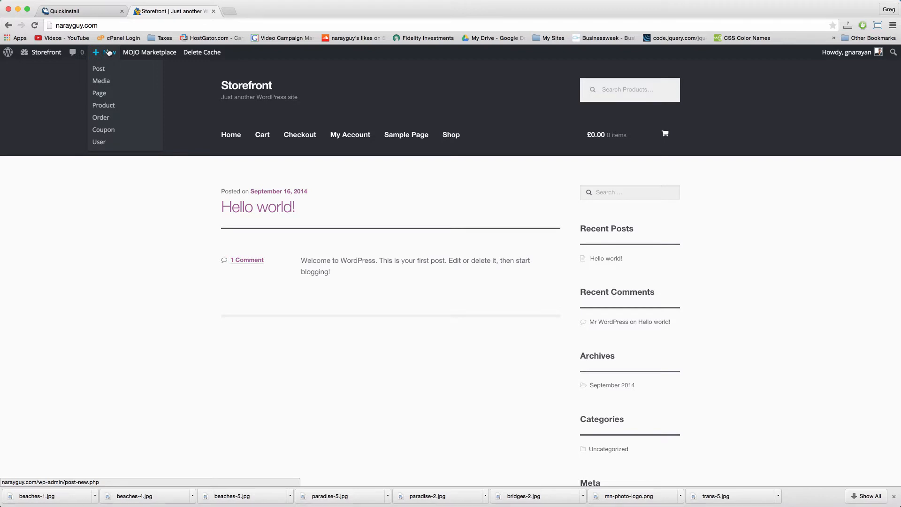
pyautogui.click(107, 95)
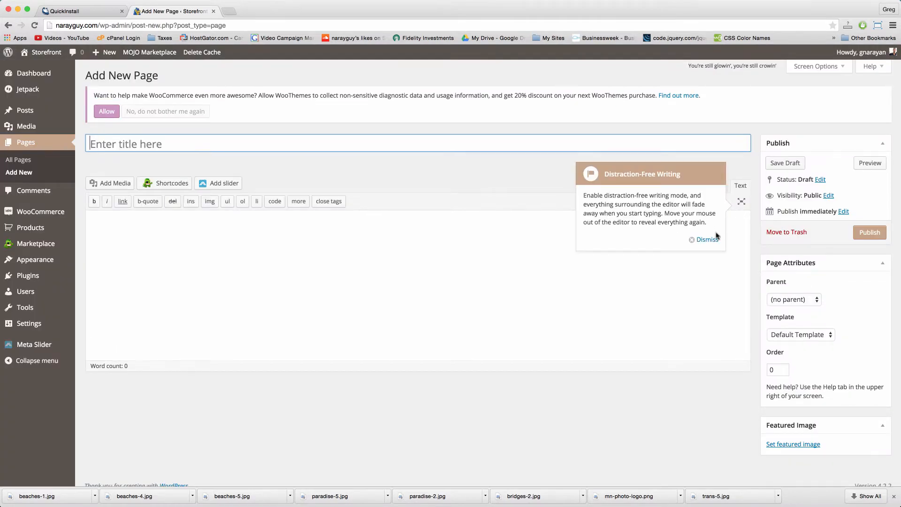
pyautogui.click(711, 241)
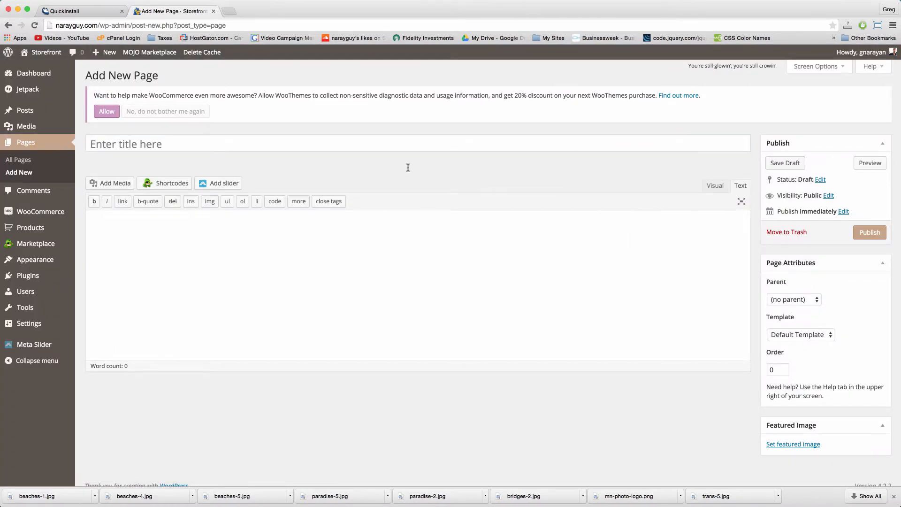
pyautogui.click(238, 143)
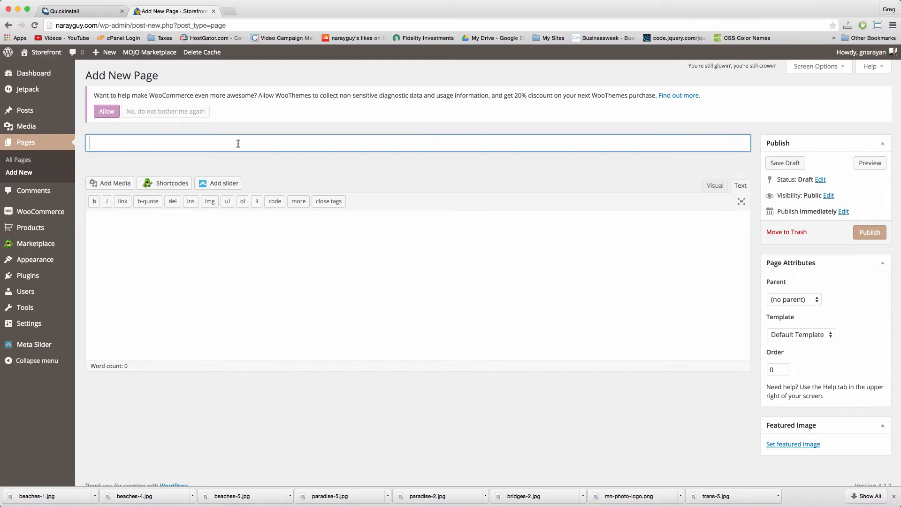
pyautogui.write('Home')
pyautogui.write(' Page')
pyautogui.press('BackSpace')
pyautogui.press('BackSpace')
pyautogui.press('BackSpace')
pyautogui.press('BackSpace')
pyautogui.press('BackSpace')
pyautogui.press('BackSpace')
pyautogui.press('BackSpace')
pyautogui.press('BackSpace')
pyautogui.press('BackSpace')
pyautogui.write('Minnesota Photo')
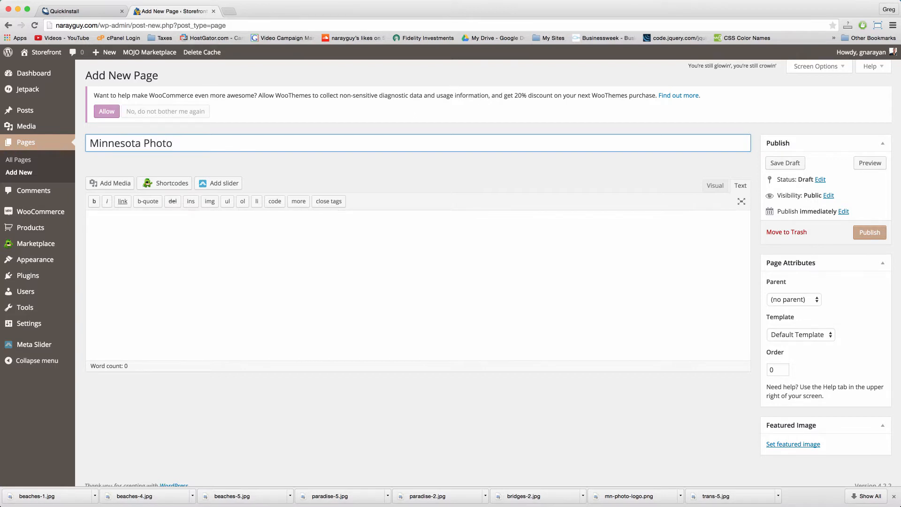
pyautogui.write(' Warmly Welcomes You!')
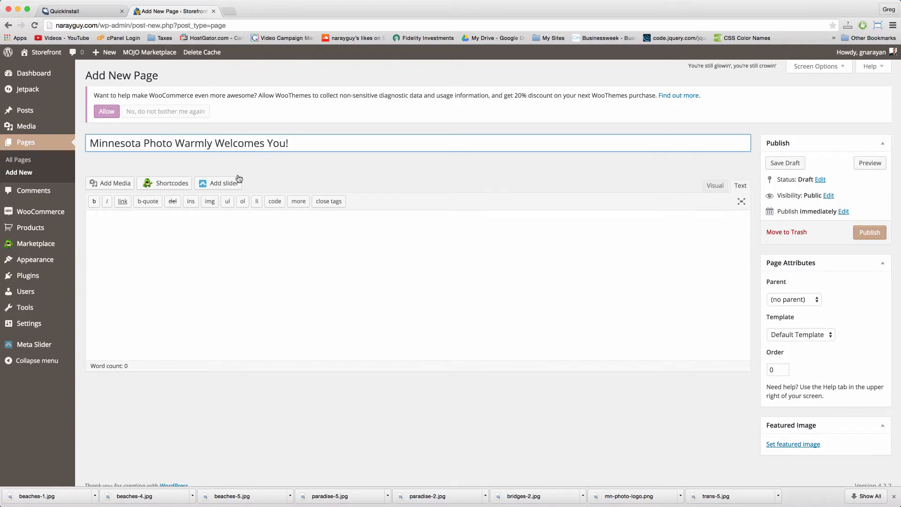
# Step: Set the page template to Homepage and publish the page
pyautogui.click(268, 229)
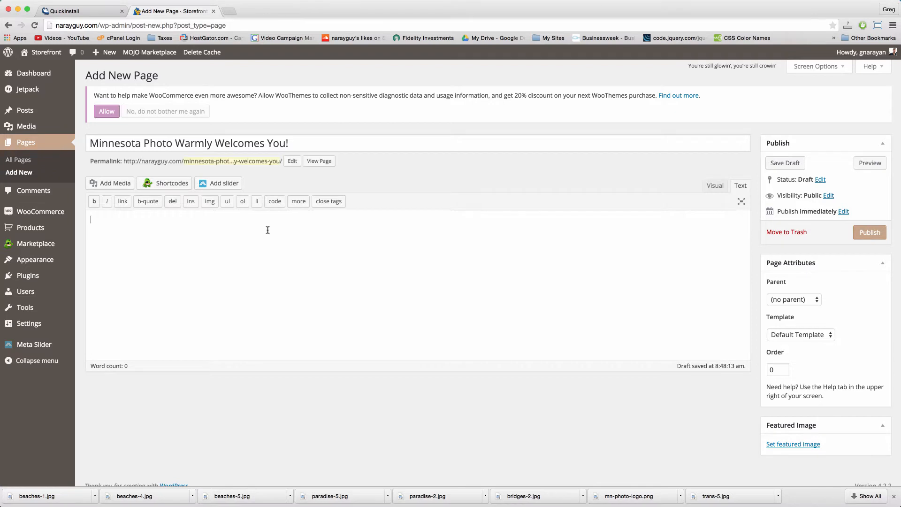
pyautogui.click(808, 338)
pyautogui.click(789, 352)
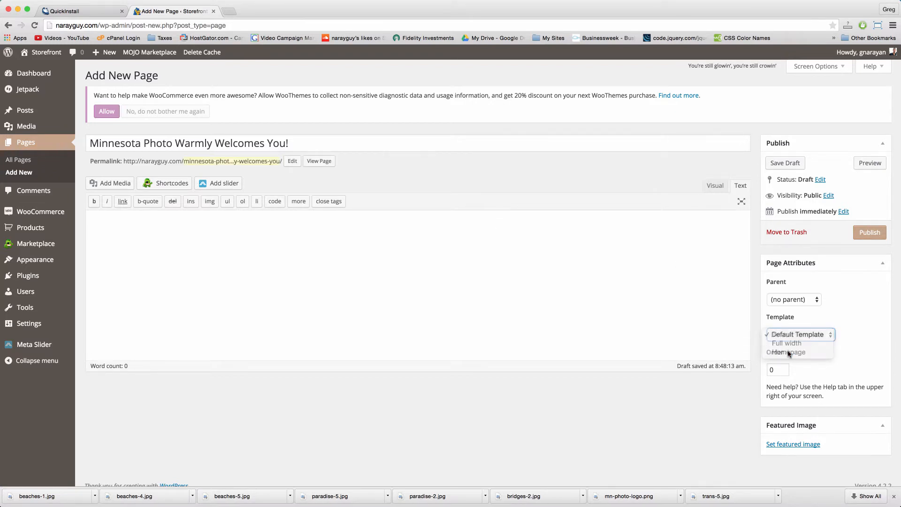
pyautogui.click(647, 261)
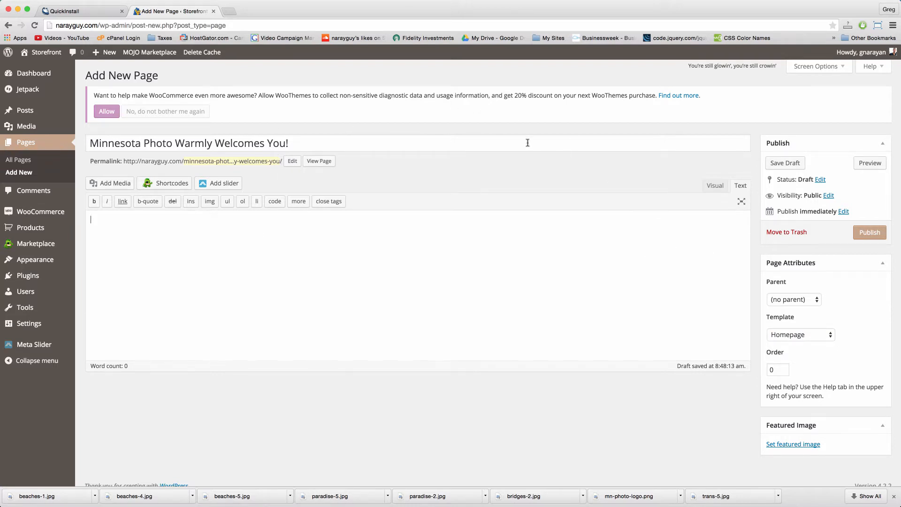
pyautogui.click(871, 233)
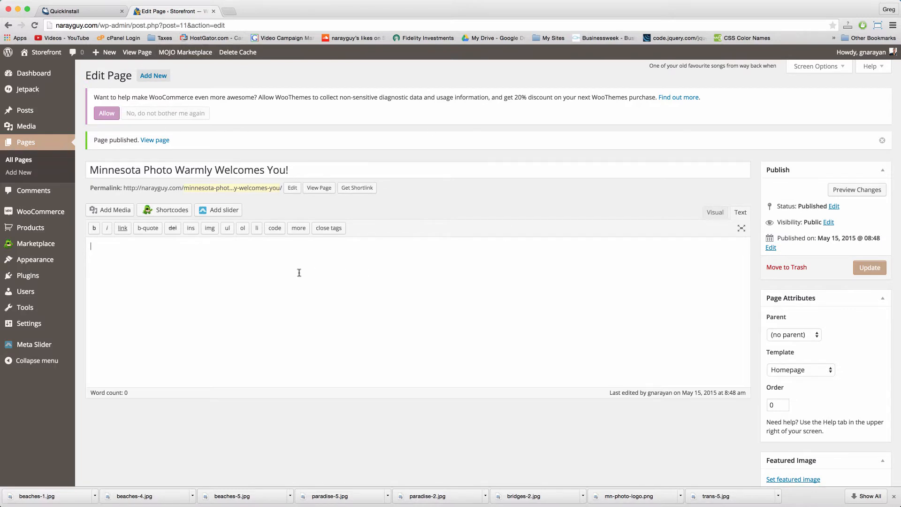
# Step: Open the live Storefront site in a new tab, then return to the Edit Page tab
pyautogui.moveTo(46, 53)
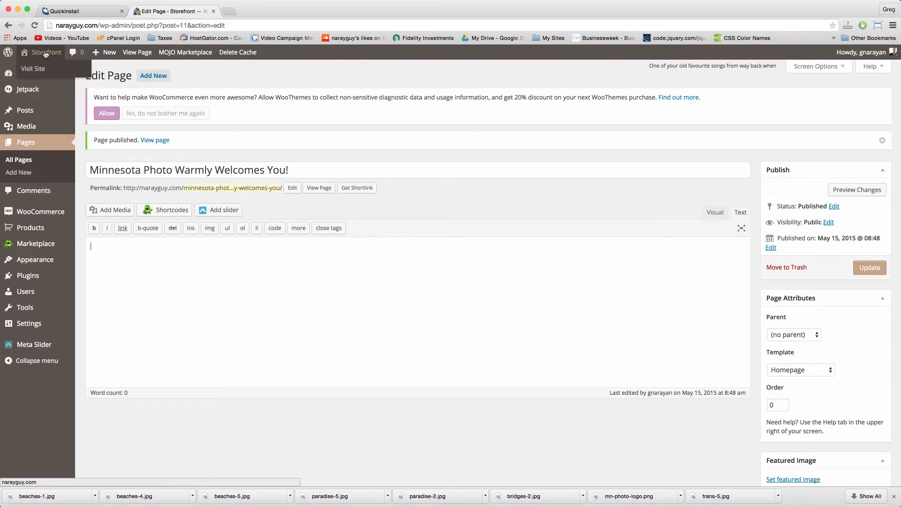
pyautogui.rightClick(46, 53)
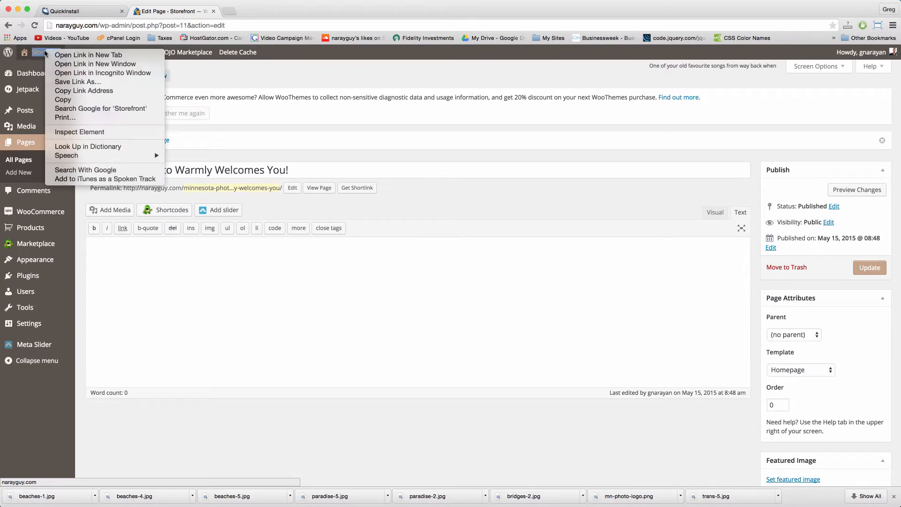
pyautogui.click(62, 55)
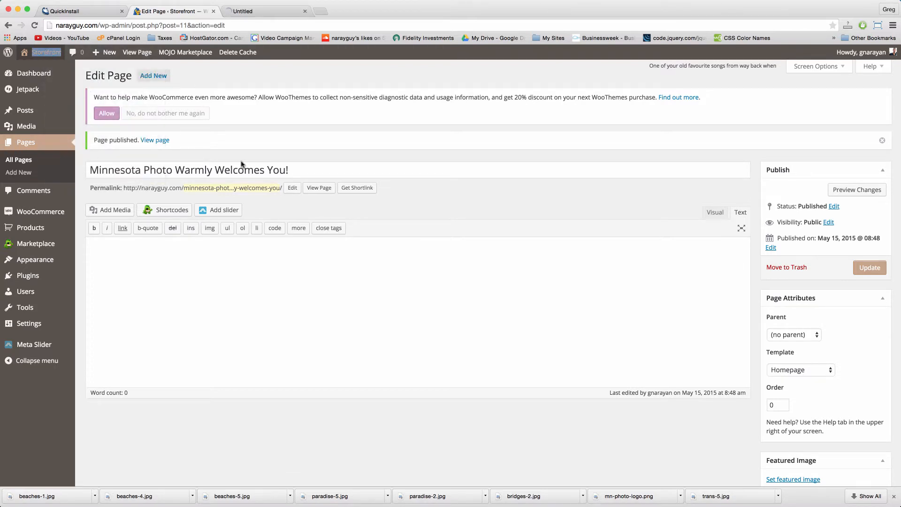
pyautogui.click(273, 11)
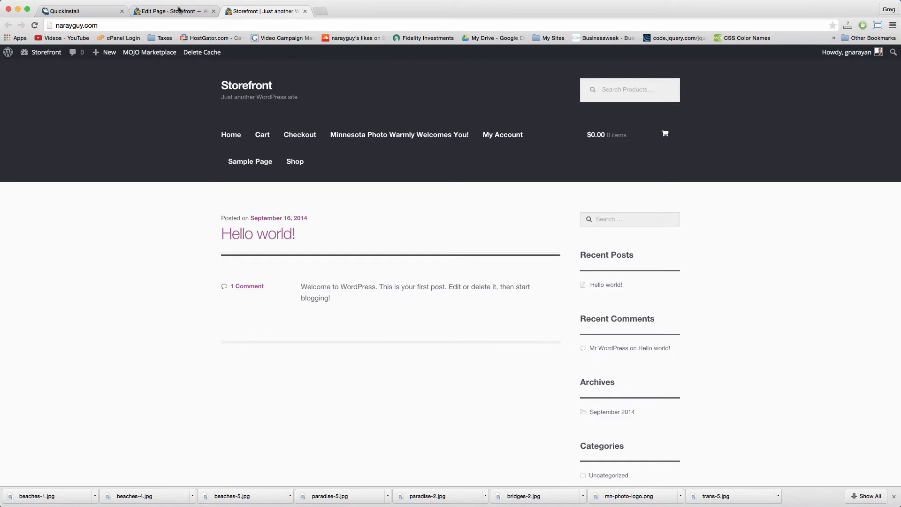
pyautogui.click(176, 12)
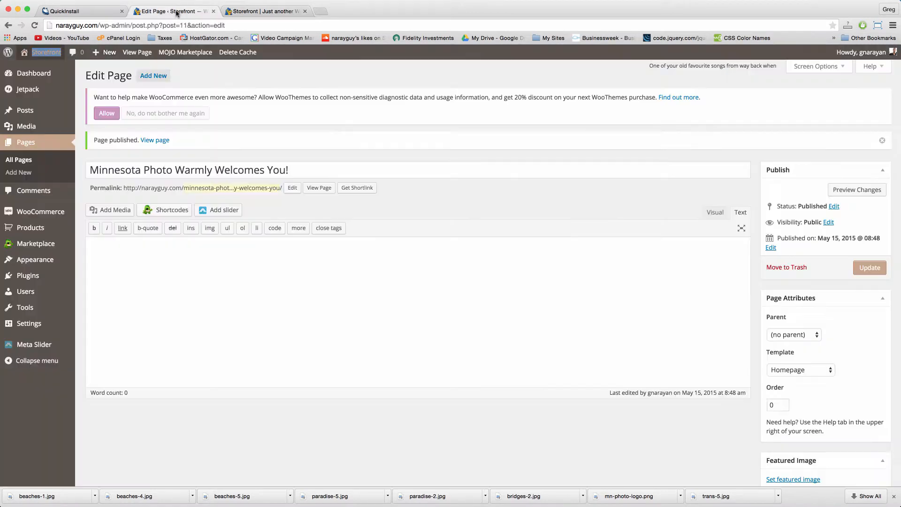
pyautogui.click(139, 297)
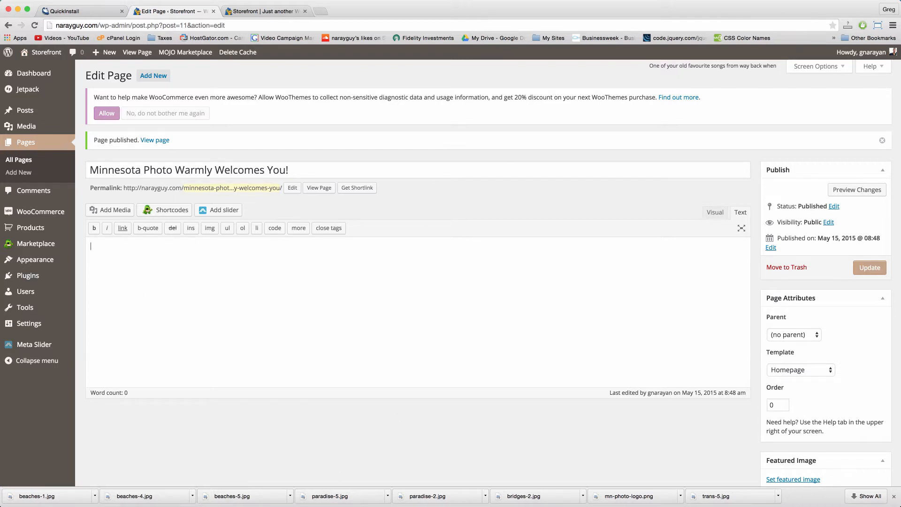
pyautogui.moveTo(33, 261)
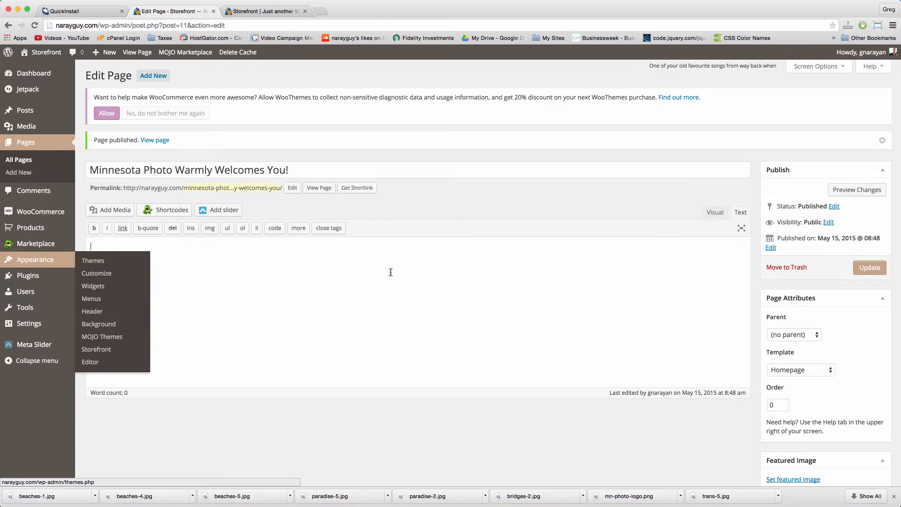
# Step: In Reading Settings, make 'Minnesota Photo Warmly Welcomes You!' the static front page and save
pyautogui.moveTo(18, 323)
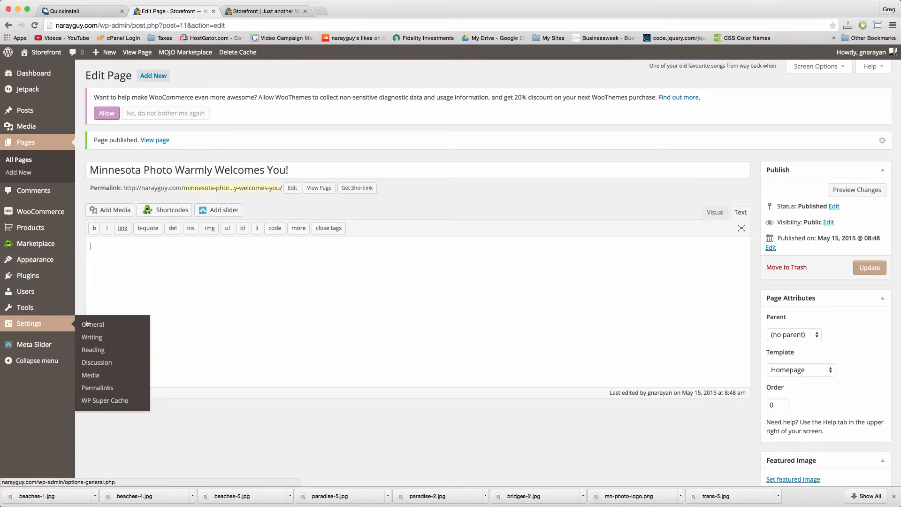
pyautogui.click(98, 350)
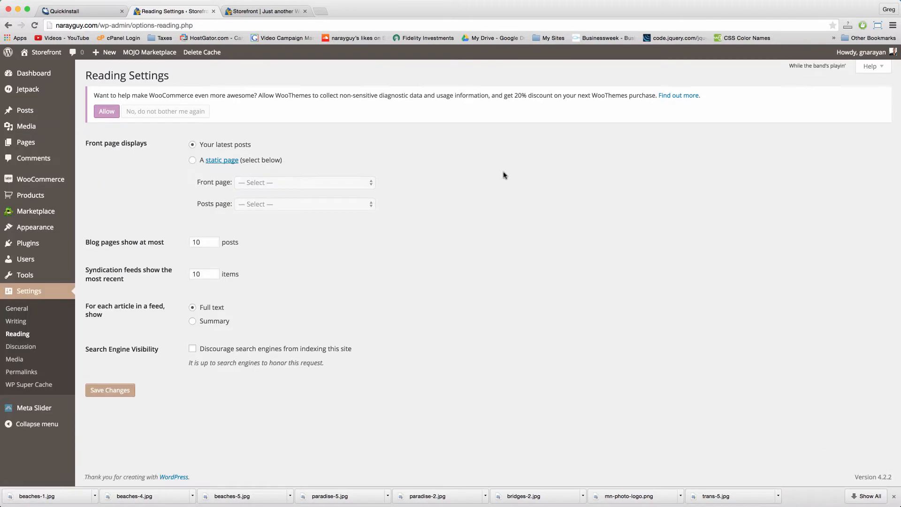
pyautogui.click(193, 161)
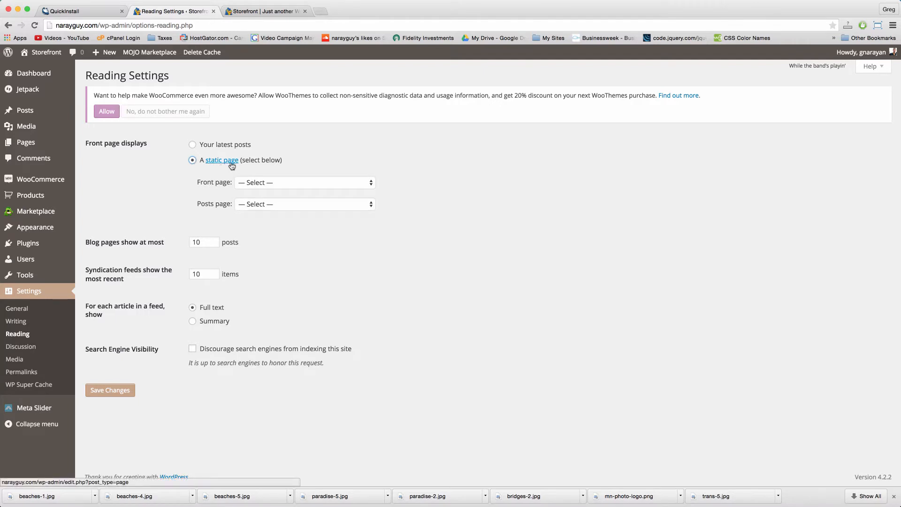
pyautogui.click(357, 183)
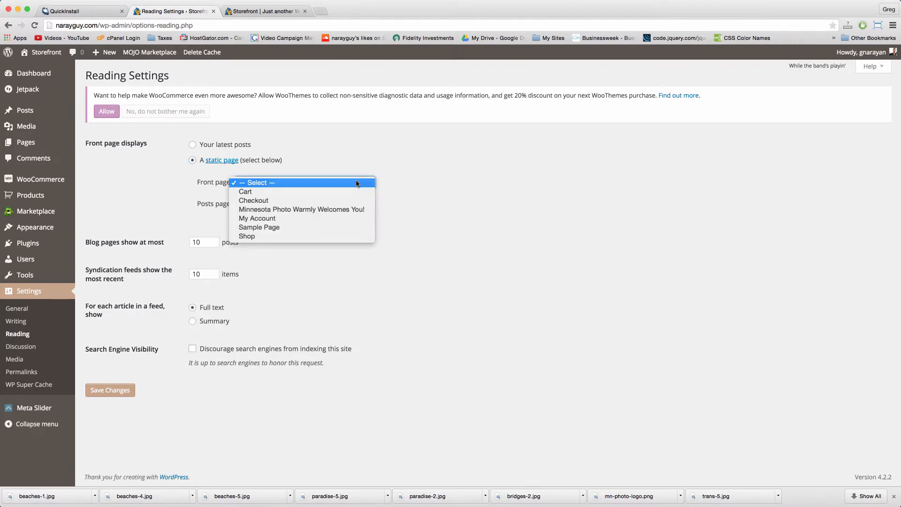
pyautogui.click(343, 209)
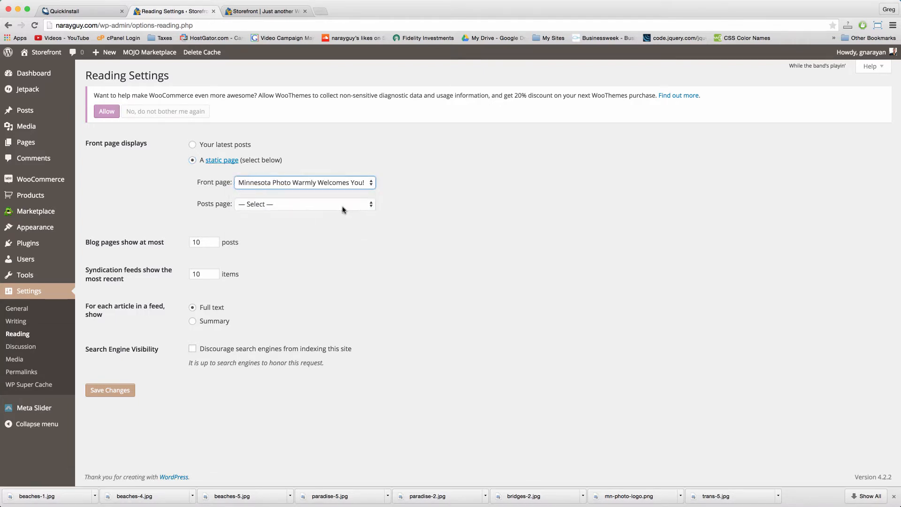
pyautogui.click(113, 393)
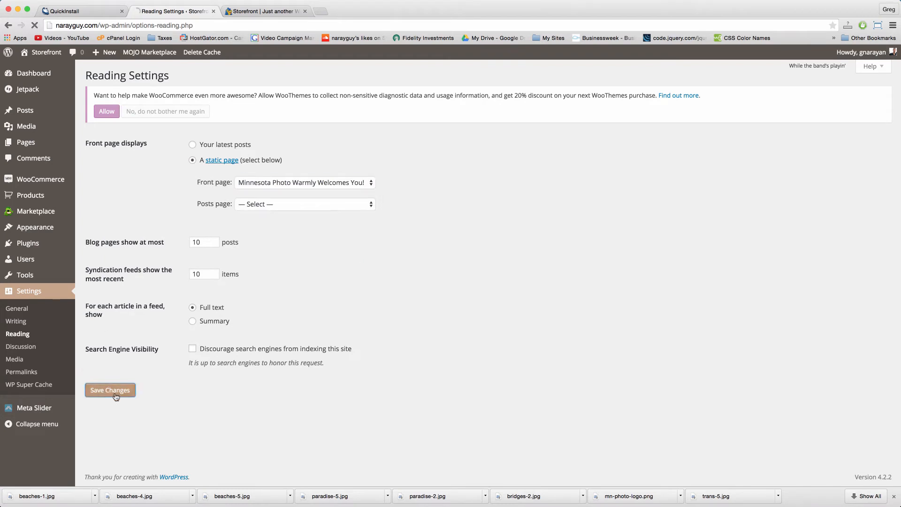
# Step: Reload the live homepage, confirm the welcome page is still selected, and close Reading Settings
pyautogui.click(282, 13)
pyautogui.click(284, 22)
pyautogui.press('Return')
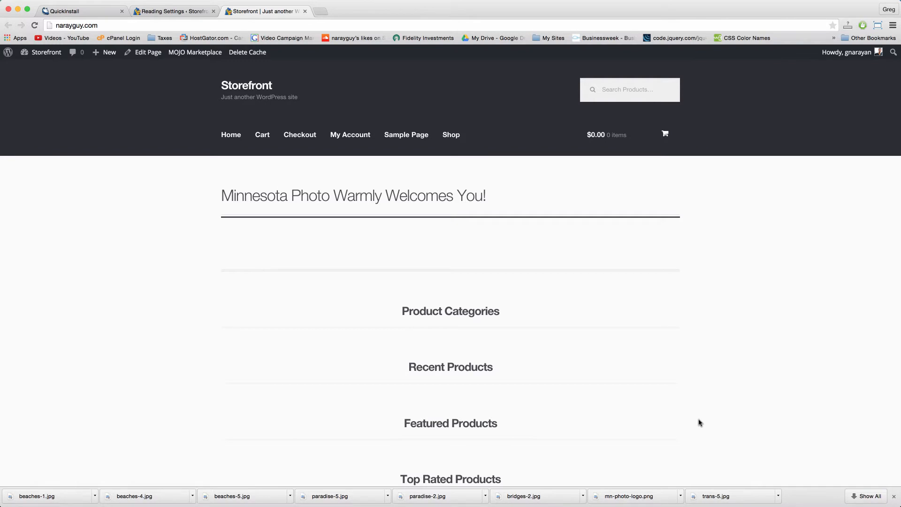
pyautogui.click(172, 11)
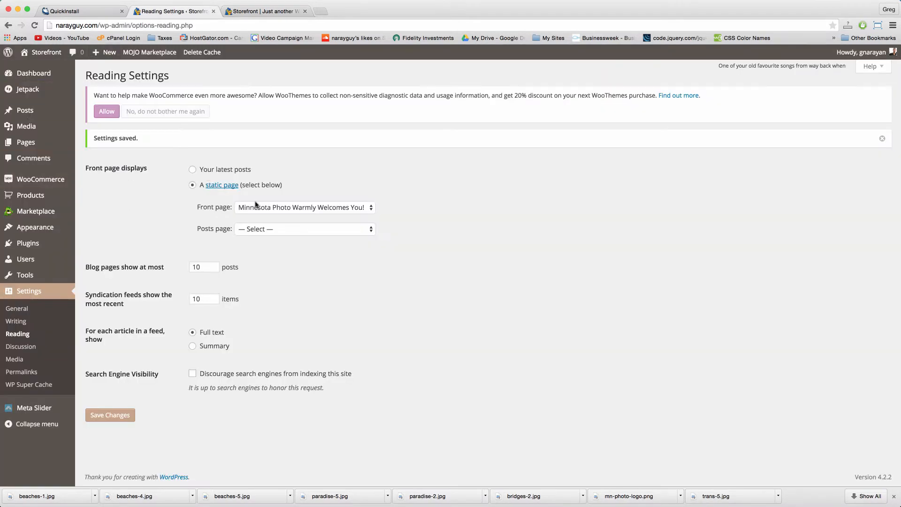
pyautogui.click(284, 208)
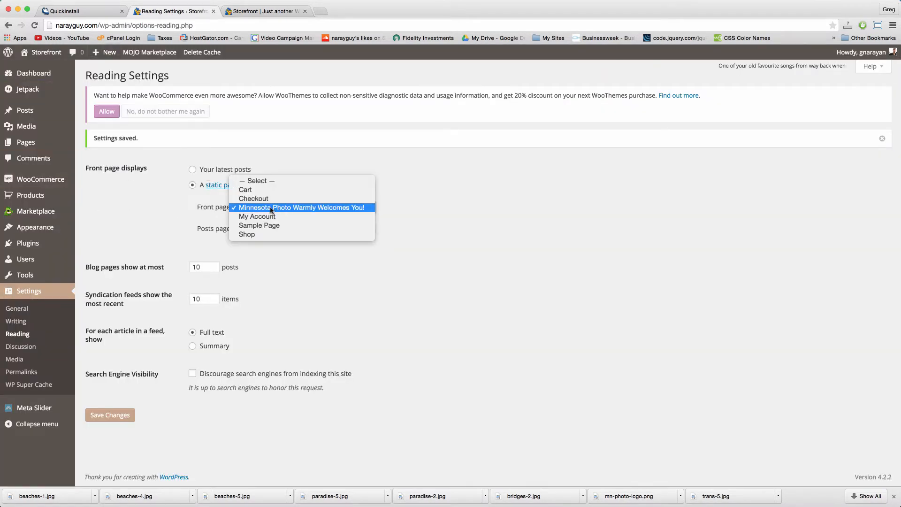
pyautogui.click(275, 209)
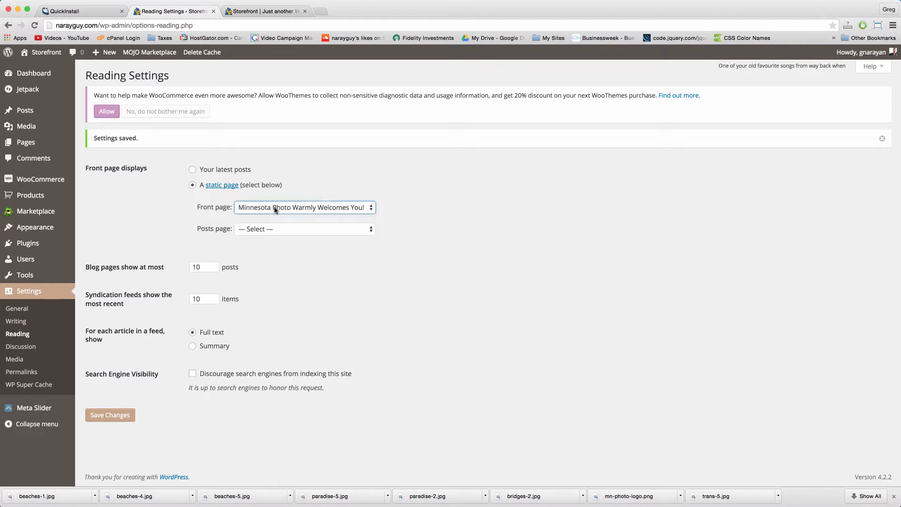
pyautogui.click(265, 14)
pyautogui.click(213, 12)
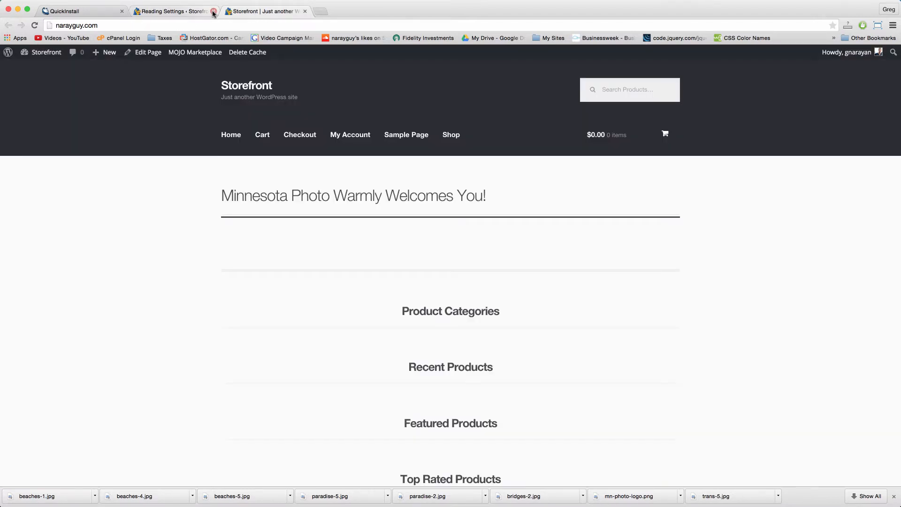
# Step: Paste the welcome paragraph HTML copied from Notes into the home page editor
pyautogui.click(150, 55)
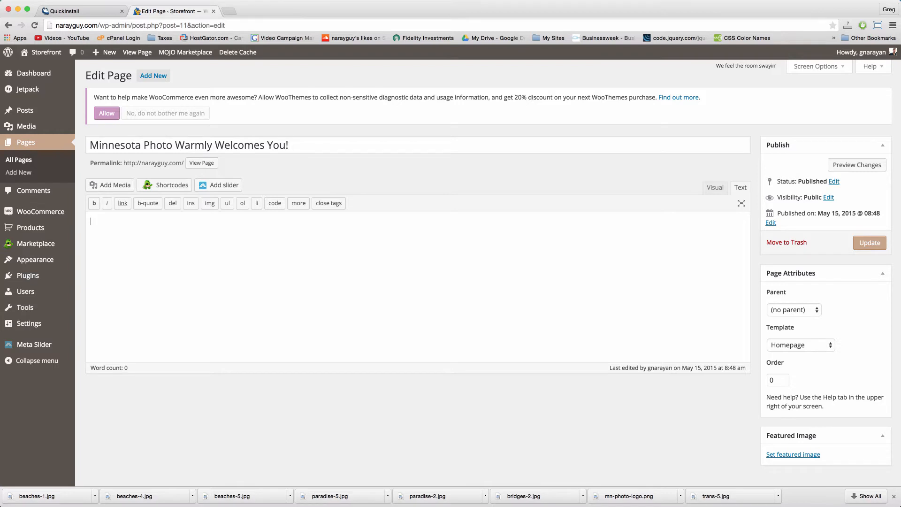
pyautogui.click(659, 506)
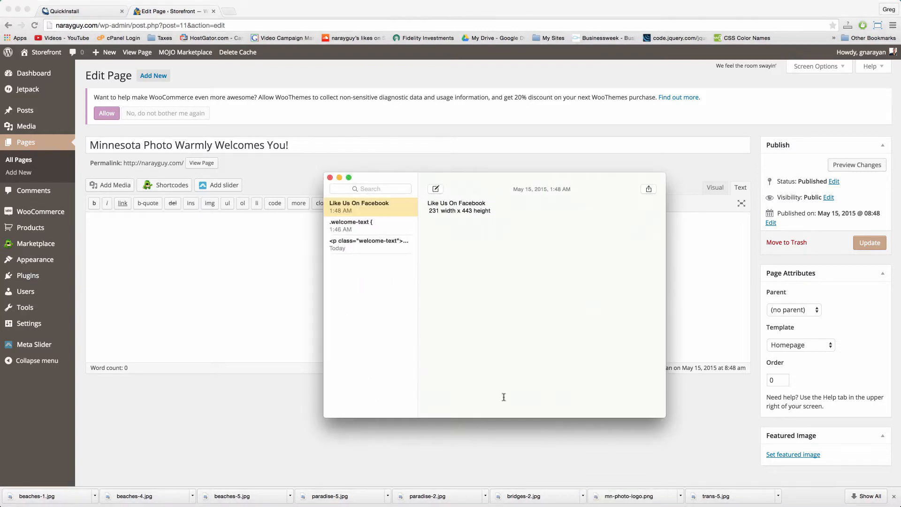
pyautogui.click(394, 240)
pyautogui.press('super+a')
pyautogui.rightClick(447, 209)
pyautogui.click(469, 245)
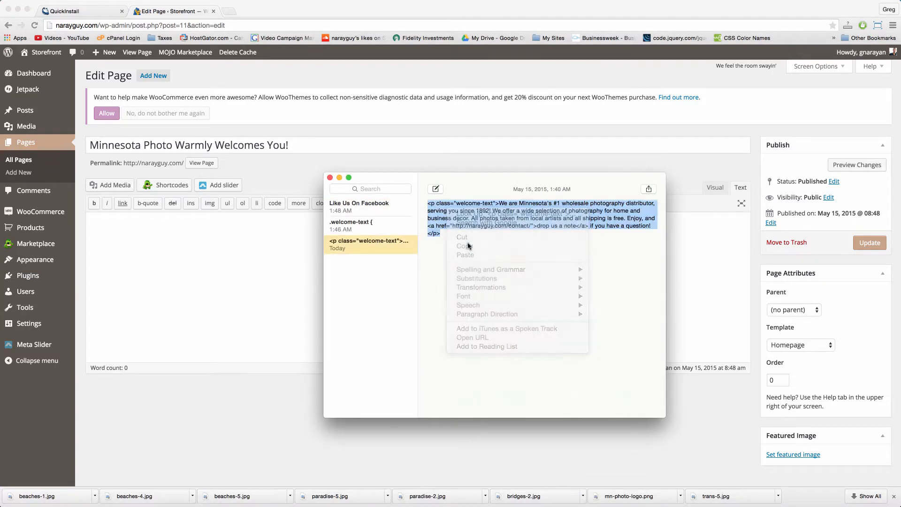
pyautogui.click(217, 267)
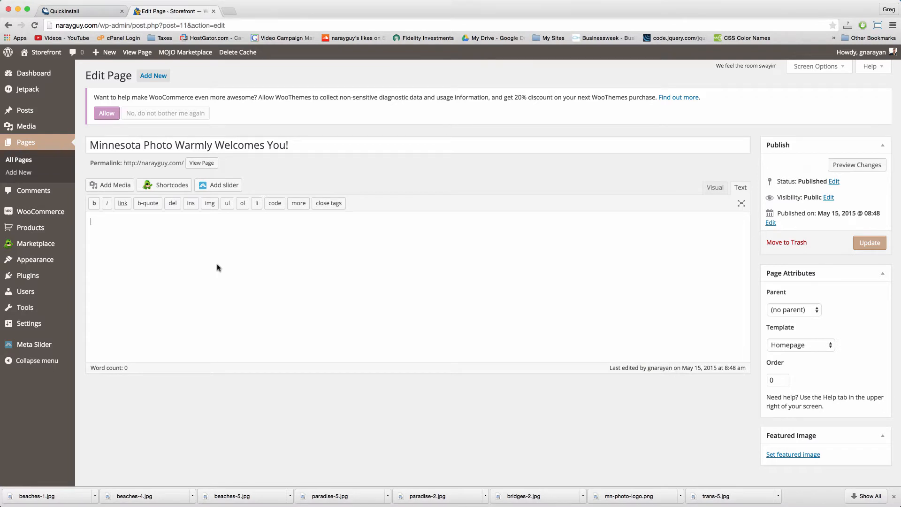
pyautogui.rightClick(219, 266)
pyautogui.click(237, 308)
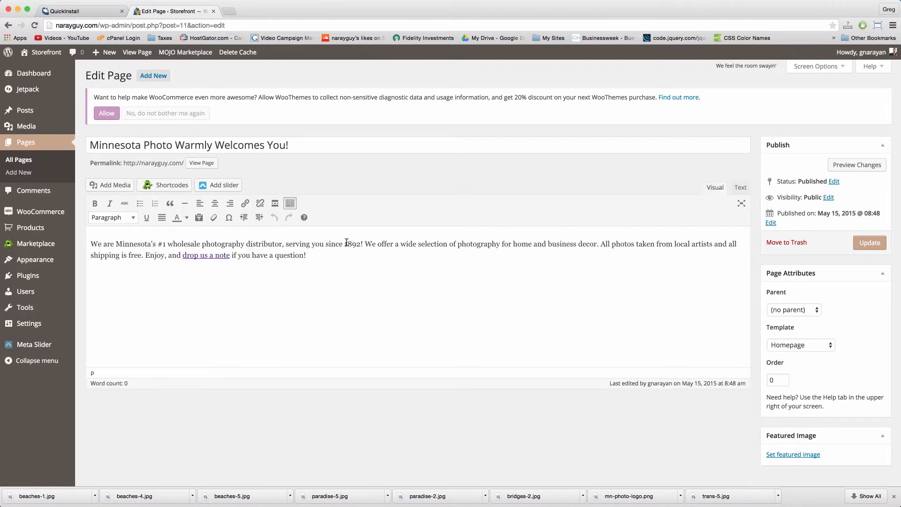
# Step: Check the paragraph in the Text view, update the page, and view it on the site
pyautogui.click(329, 244)
pyautogui.click(740, 188)
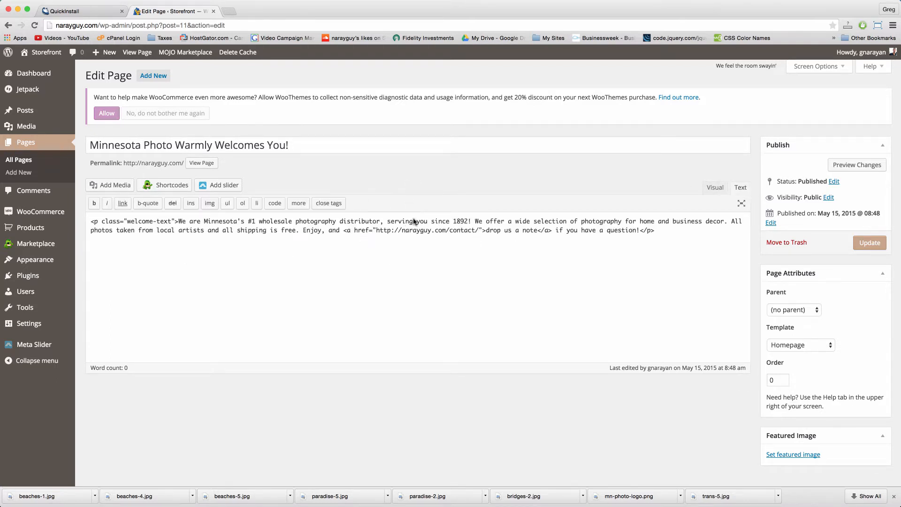
pyautogui.click(869, 242)
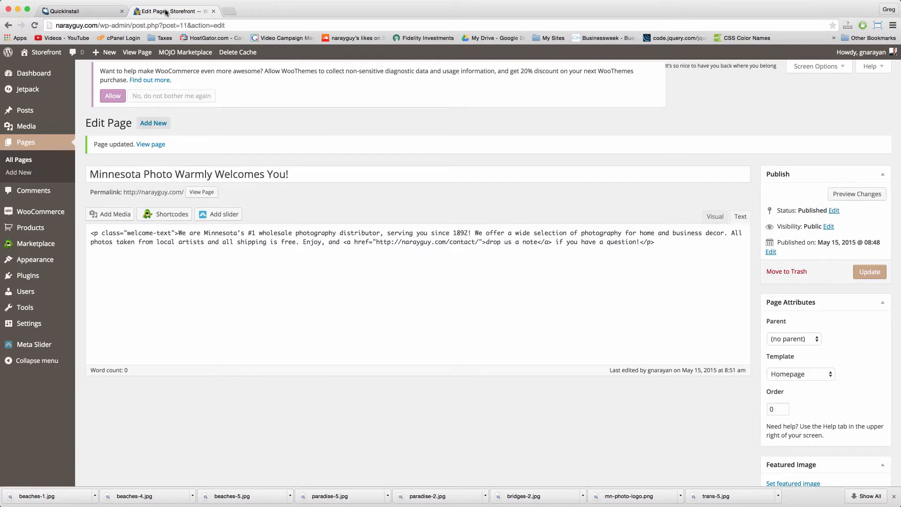
pyautogui.click(137, 53)
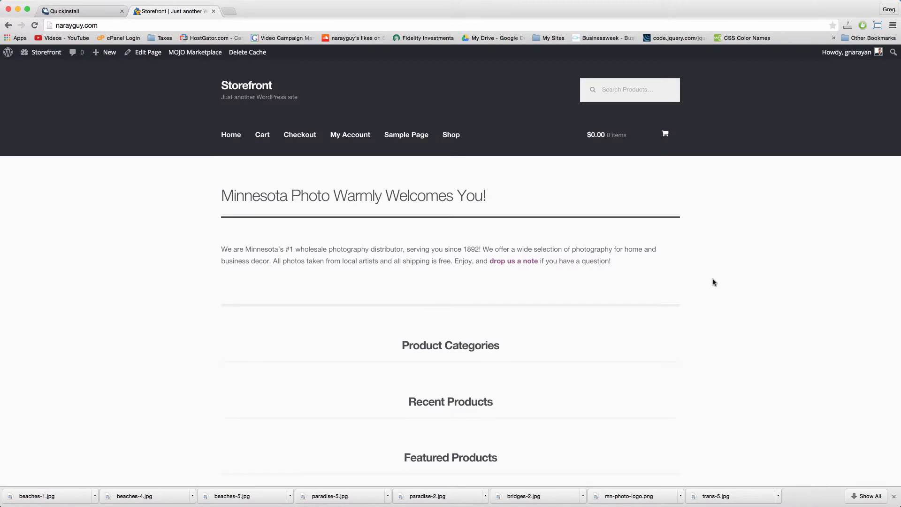
pyautogui.click(147, 53)
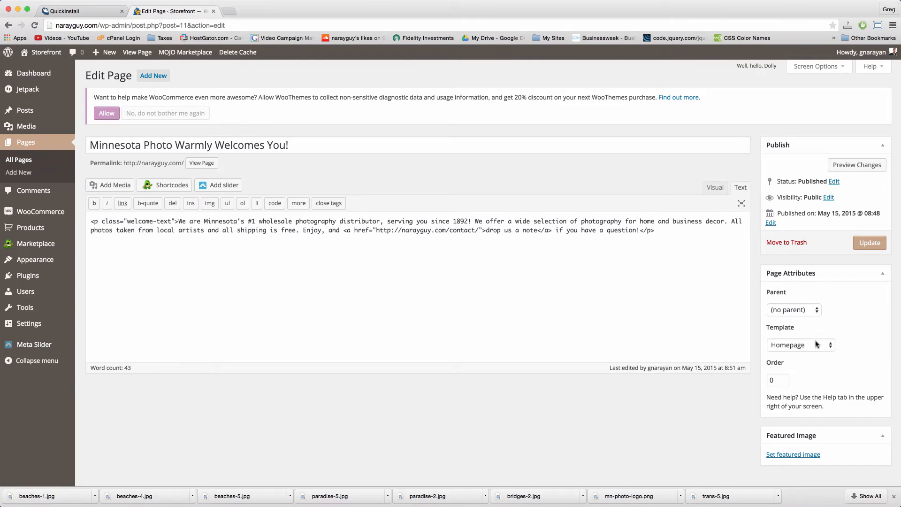
pyautogui.click(665, 221)
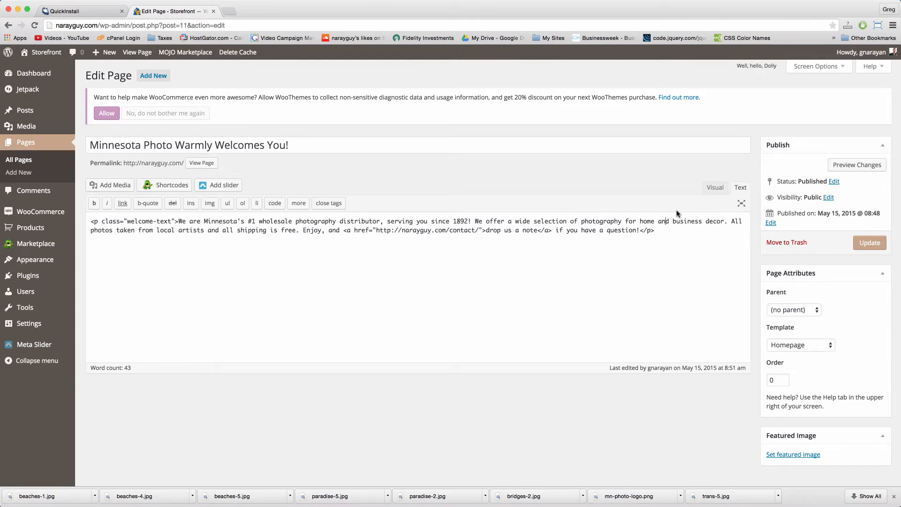
pyautogui.click(714, 188)
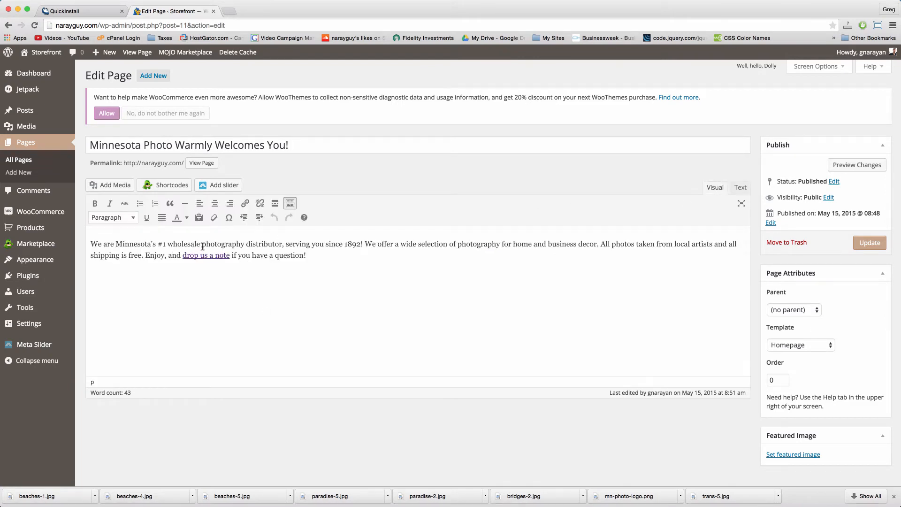
pyautogui.click(229, 255)
pyautogui.moveTo(286, 244); pyautogui.dragTo(360, 244)
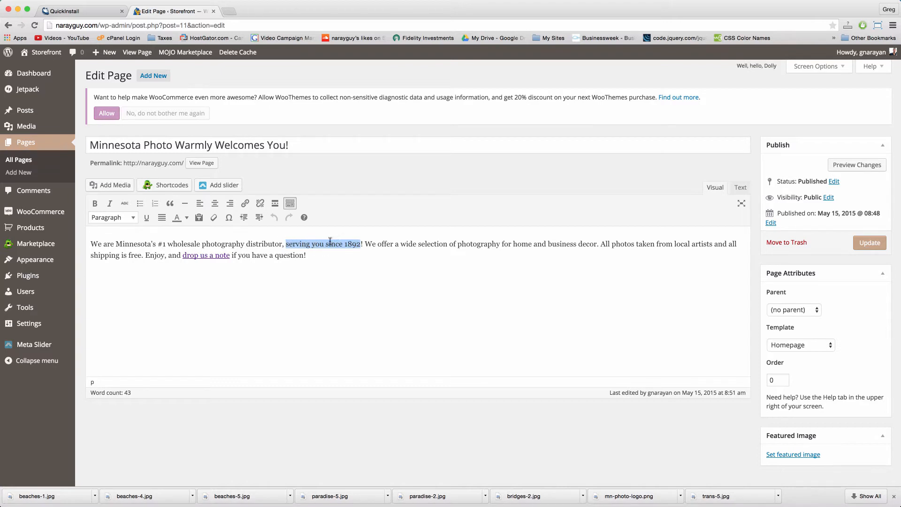
pyautogui.click(243, 203)
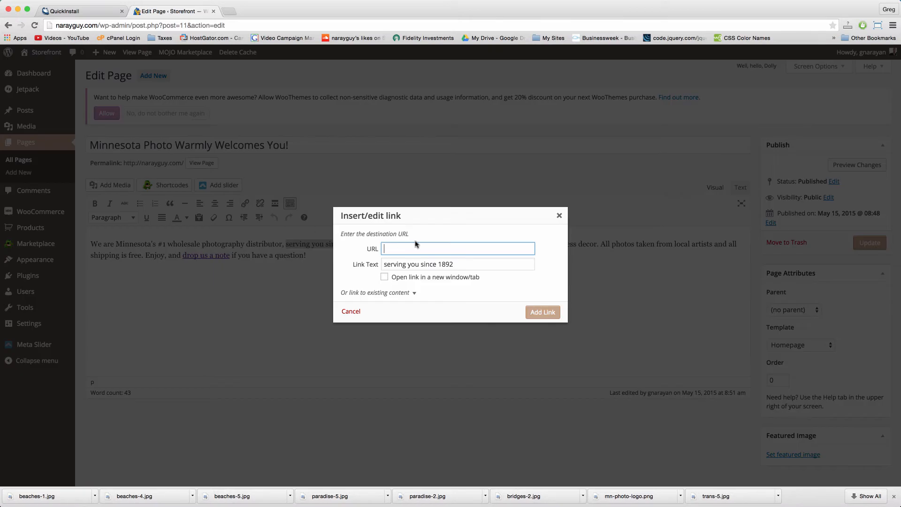
pyautogui.write('http://www.google.com')
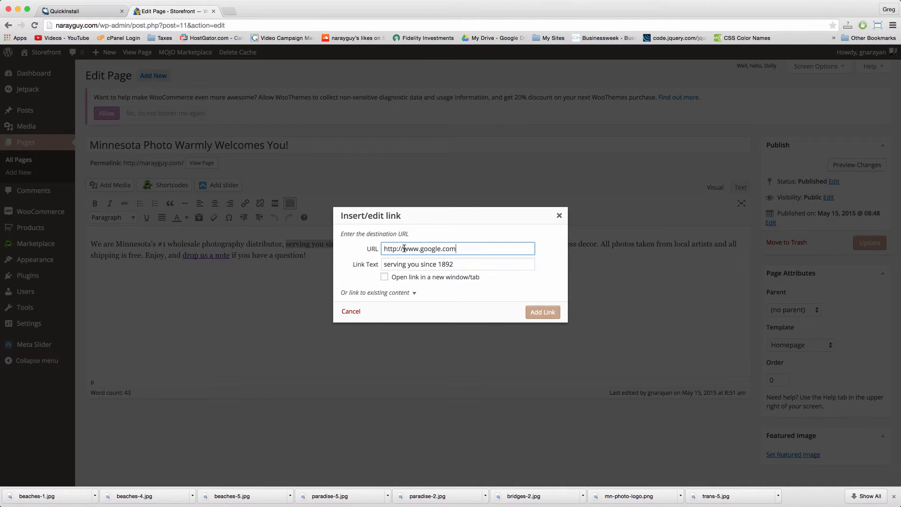
pyautogui.click(543, 312)
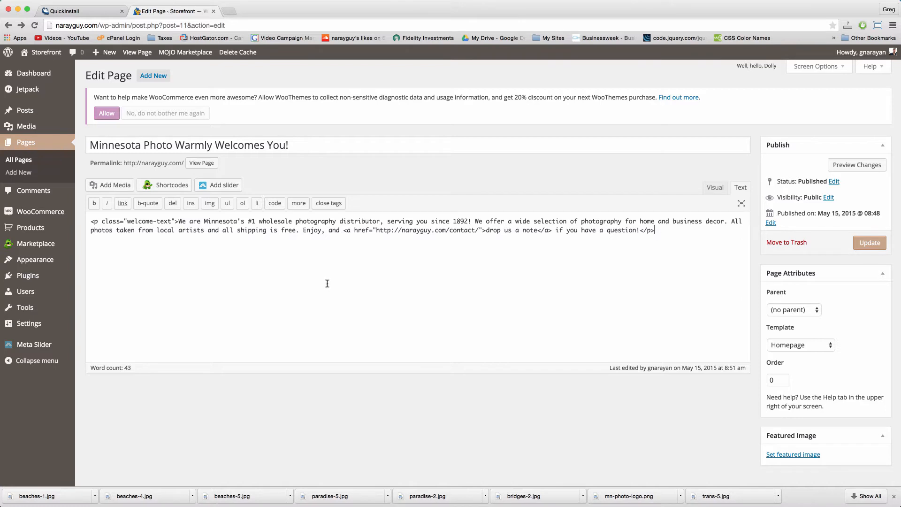
pyautogui.click(35, 131)
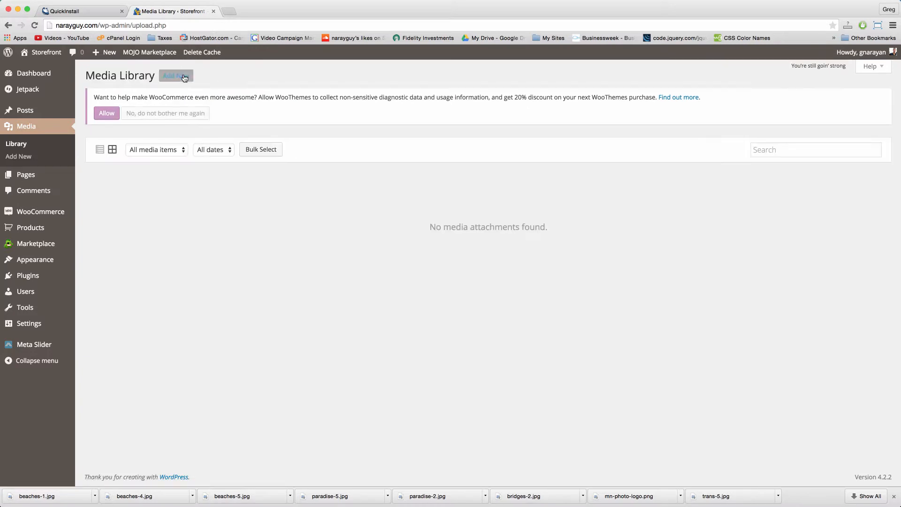
# Step: Upload every image from Desktop > online store photos to the Media Library
pyautogui.click(176, 76)
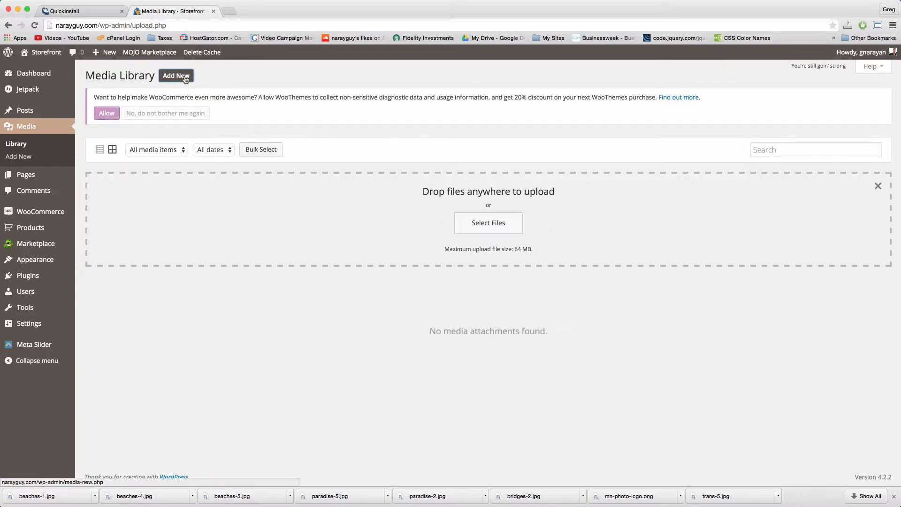
pyautogui.click(493, 226)
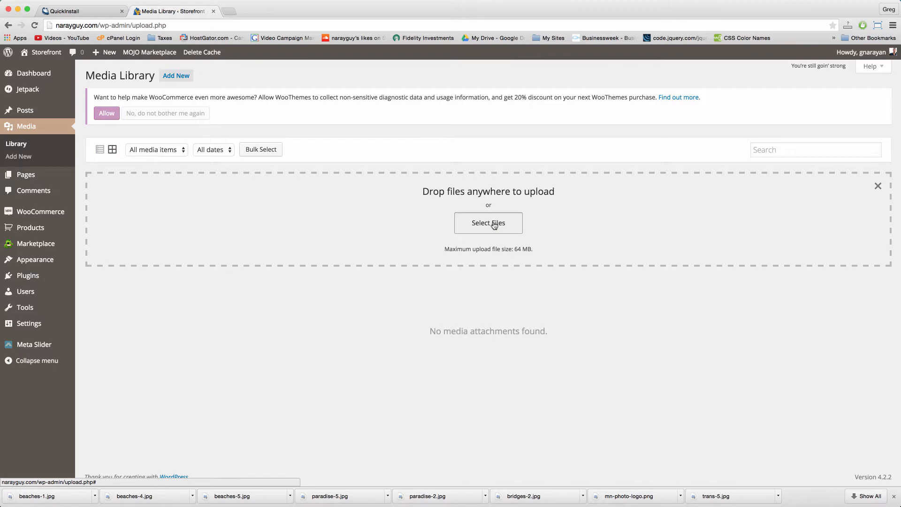
pyautogui.click(494, 225)
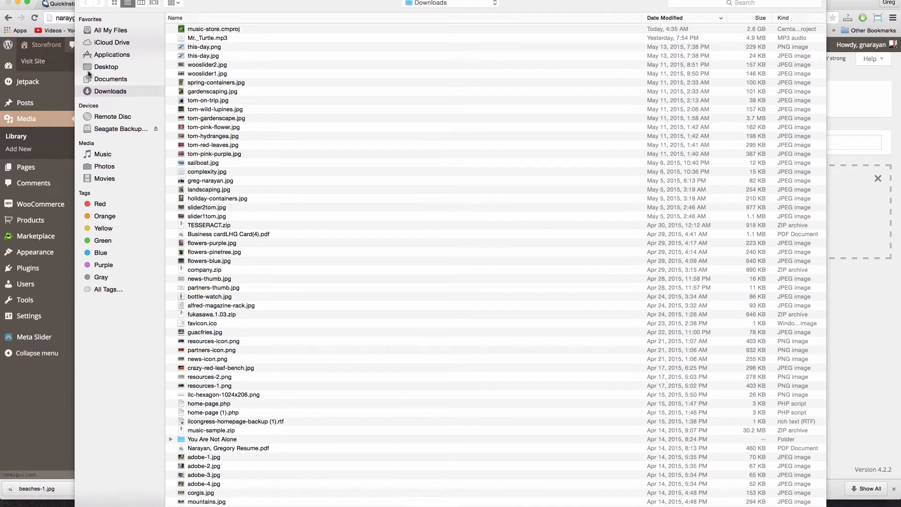
pyautogui.click(114, 67)
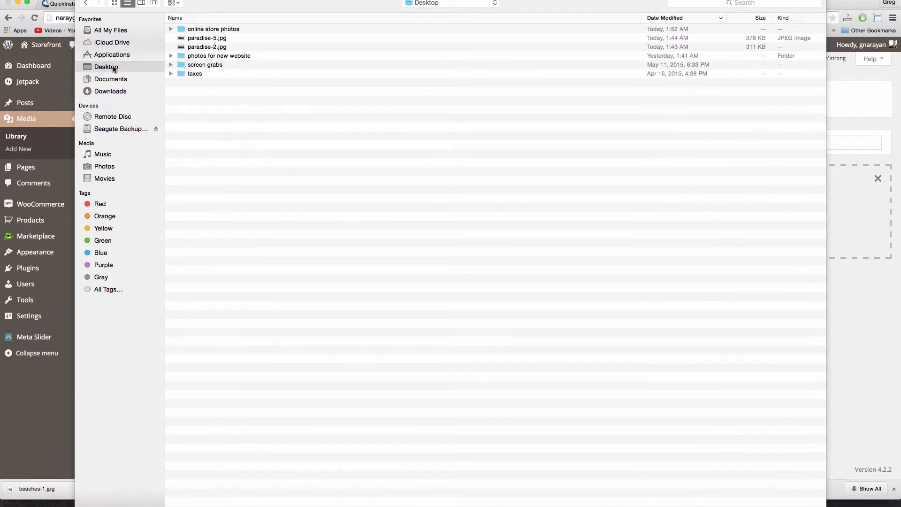
pyautogui.doubleClick(211, 29)
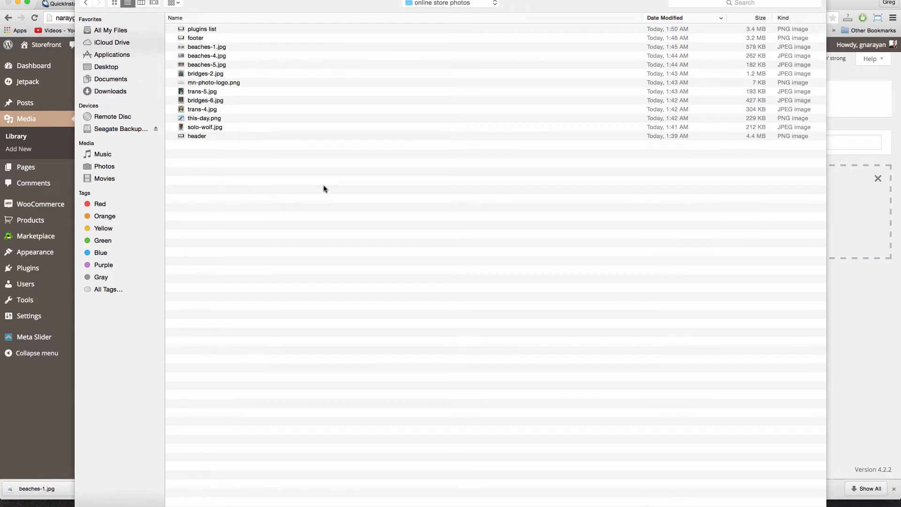
pyautogui.press('super+a')
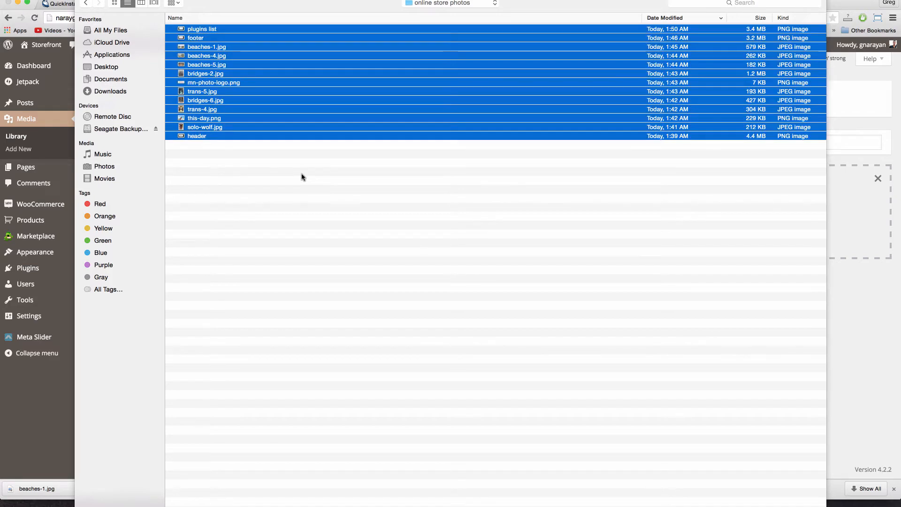
pyautogui.press('Return')
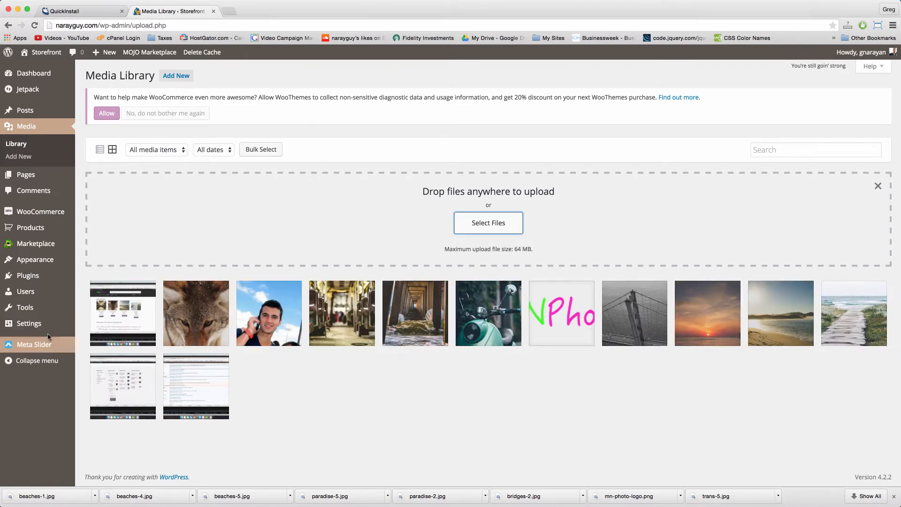
pyautogui.click(54, 345)
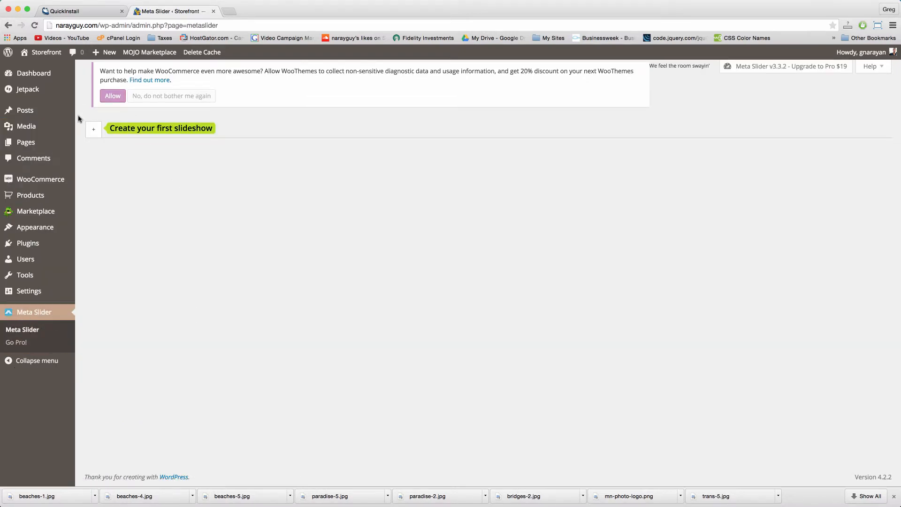
# Step: Create a new slider and add the beaches-4 image as a slide
pyautogui.click(94, 129)
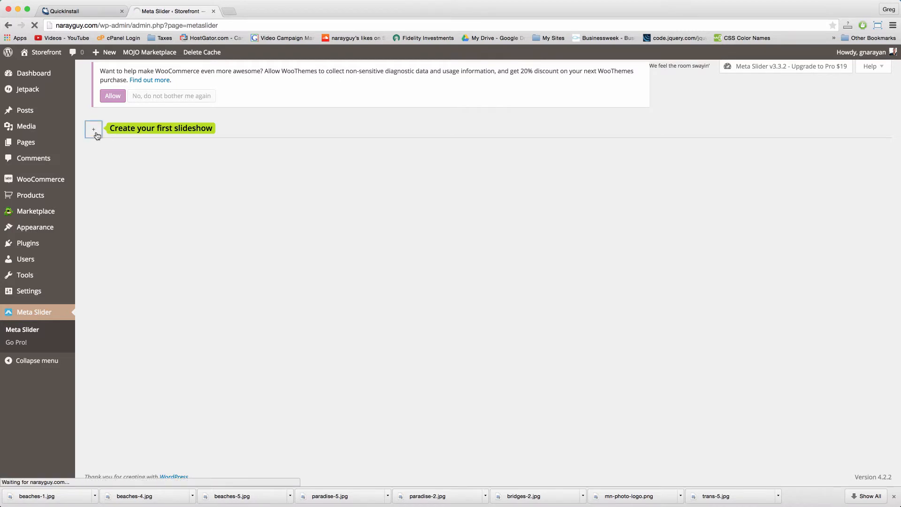
pyautogui.click(181, 97)
pyautogui.click(709, 120)
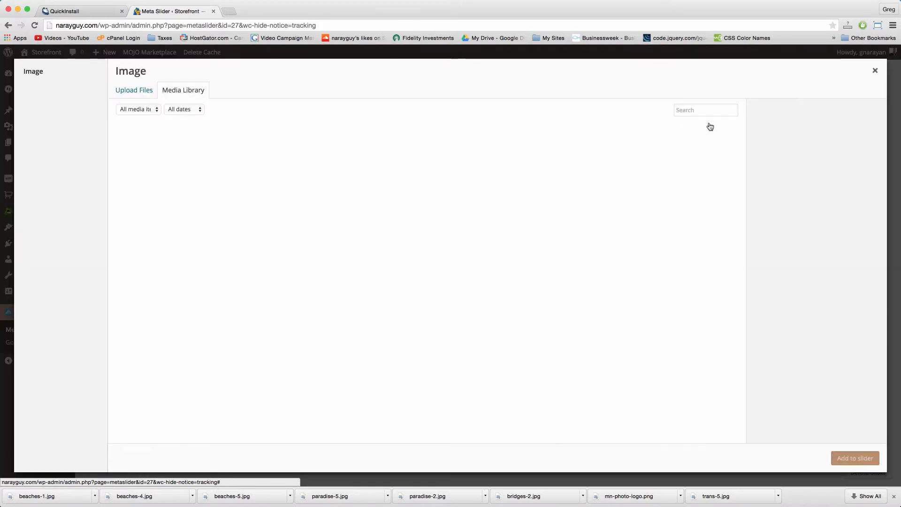
pyautogui.click(146, 227)
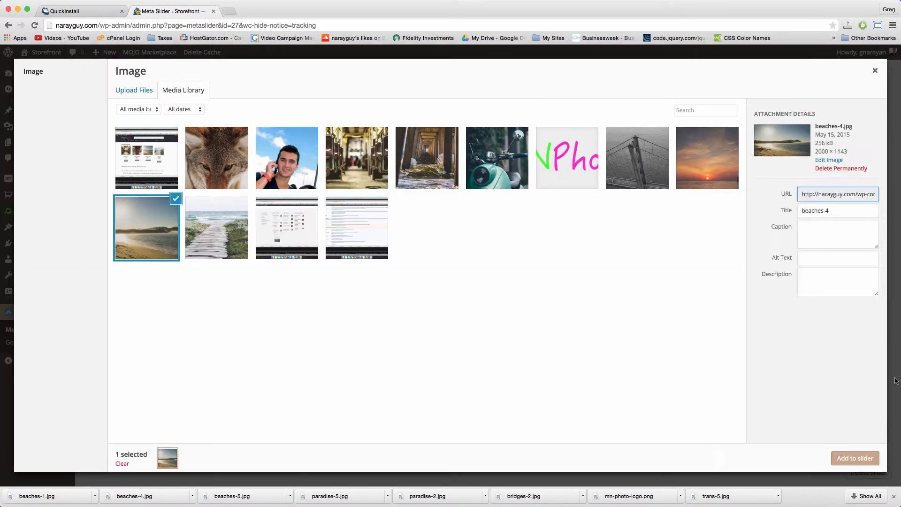
pyautogui.click(861, 459)
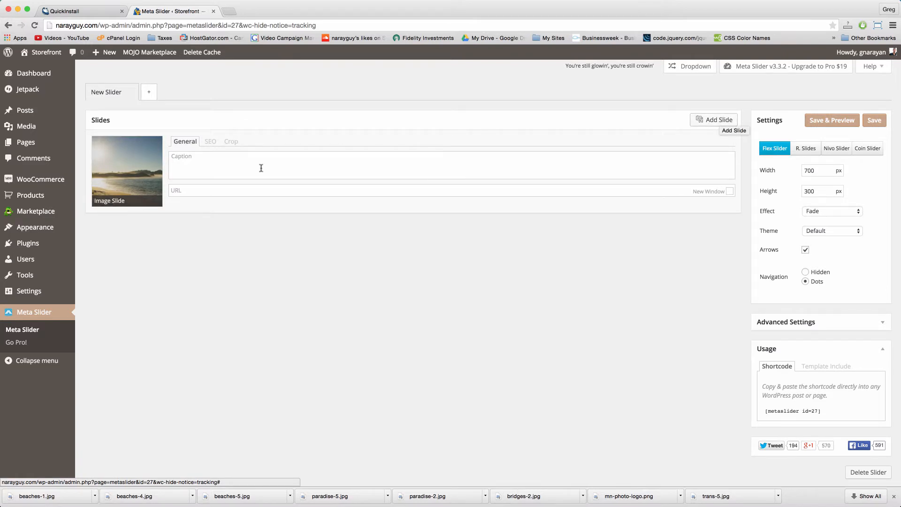
# Step: Add sunset and boardwalk slides, order them sunset, boardwalk, beach, and request boardwalk deletion
pyautogui.click(718, 121)
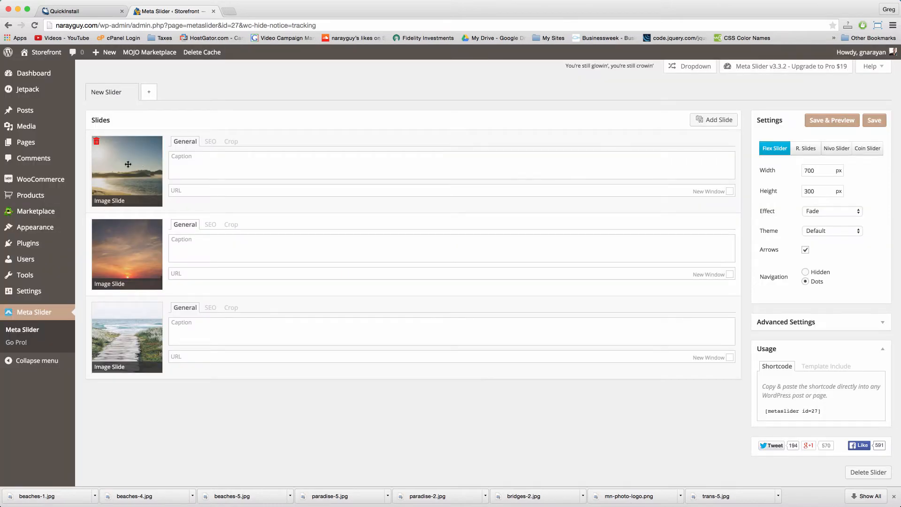
pyautogui.moveTo(128, 164); pyautogui.dragTo(127, 253)
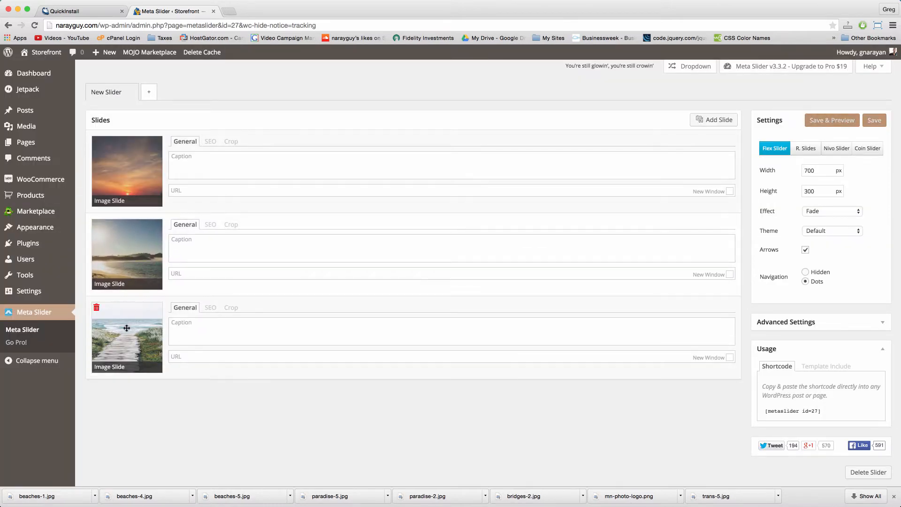
pyautogui.moveTo(127, 328); pyautogui.dragTo(126, 254)
pyautogui.click(96, 227)
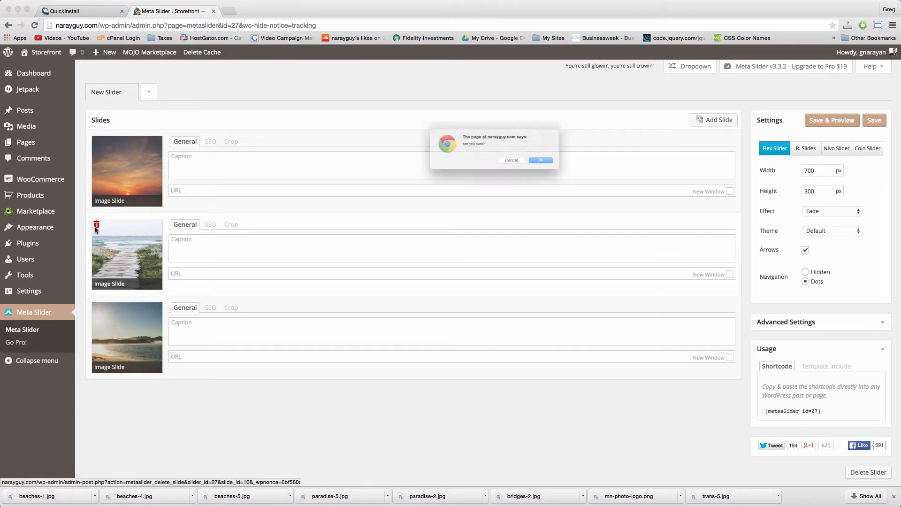
# Step: Cancel the slide deletion, rename the slider to Home Slider, and save it
pyautogui.click(511, 161)
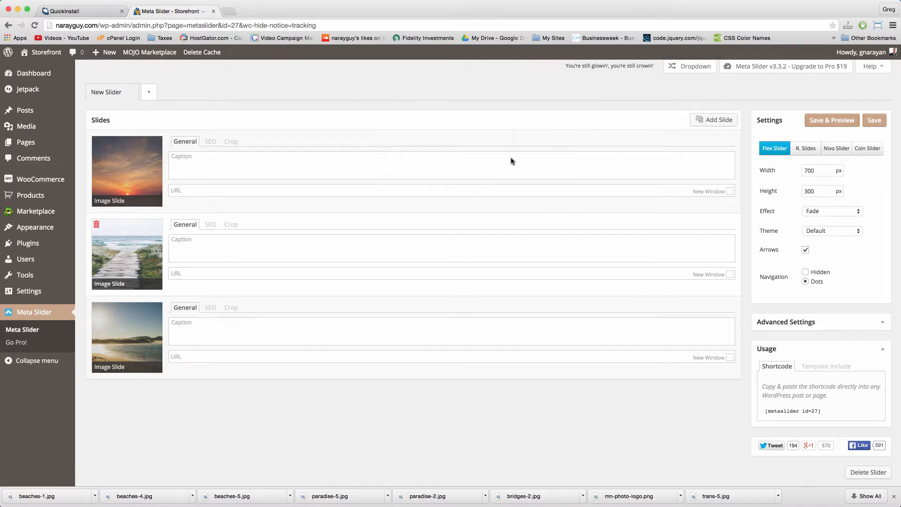
pyautogui.click(106, 92)
pyautogui.write('Home')
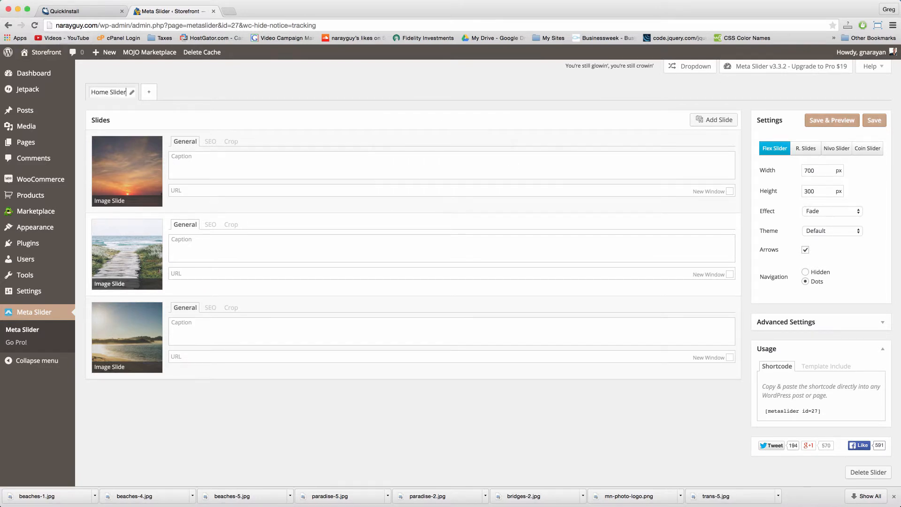
pyautogui.click(884, 123)
# Step: Review the advanced settings and copy the [metaslider id=27] shortcode
pyautogui.click(824, 323)
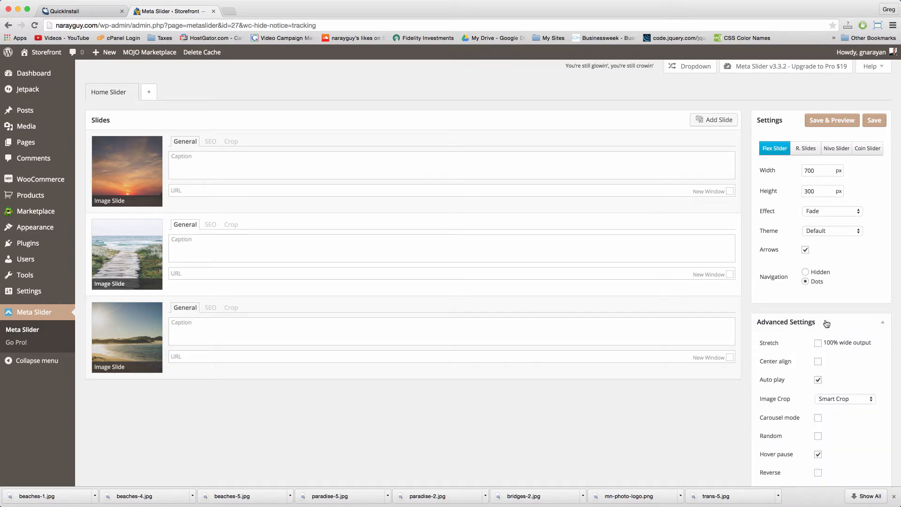
pyautogui.scroll(-3, 835, 355)
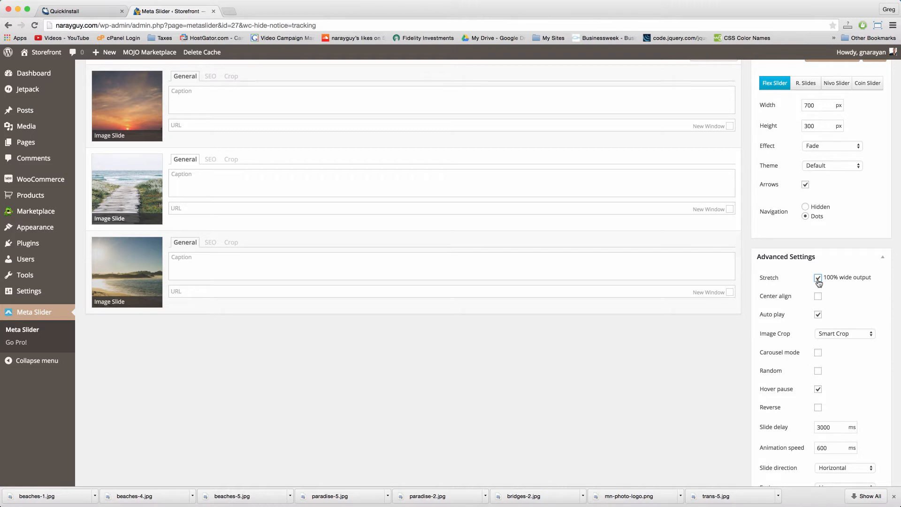
pyautogui.click(882, 257)
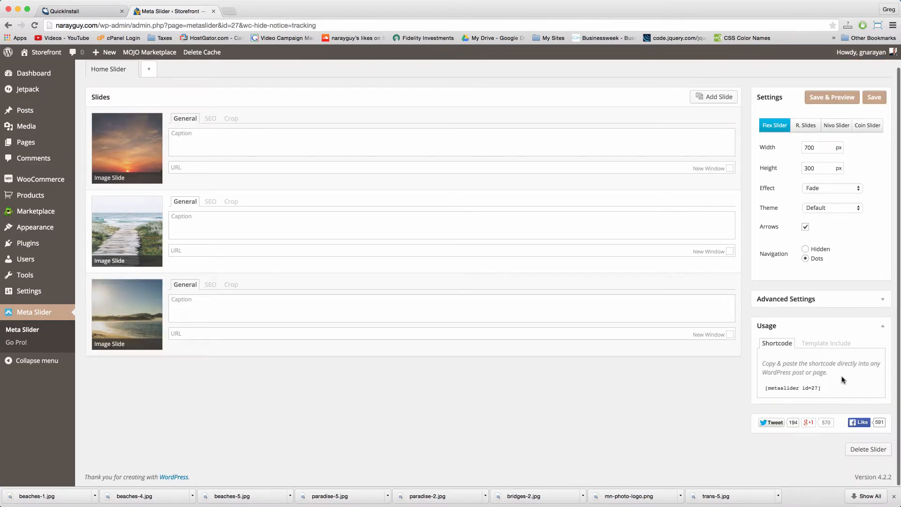
pyautogui.click(821, 389)
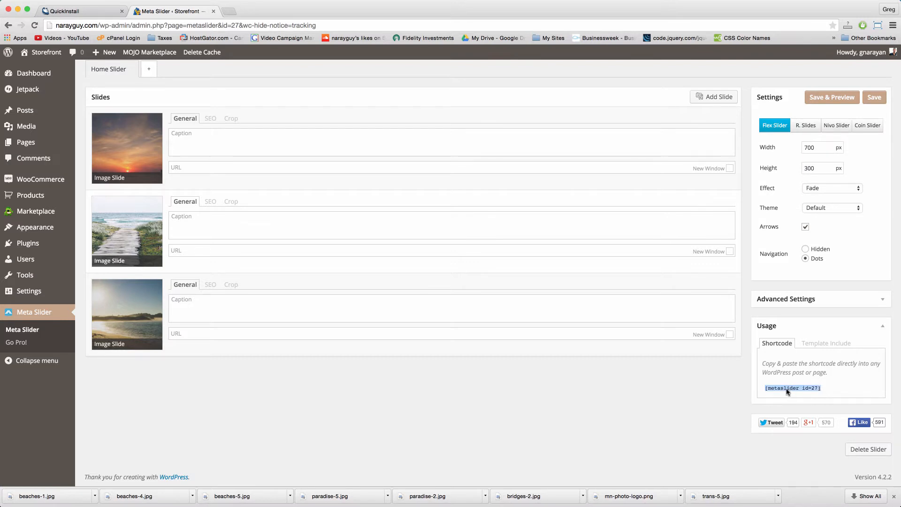
pyautogui.rightClick(787, 391)
pyautogui.click(807, 393)
pyautogui.click(835, 388)
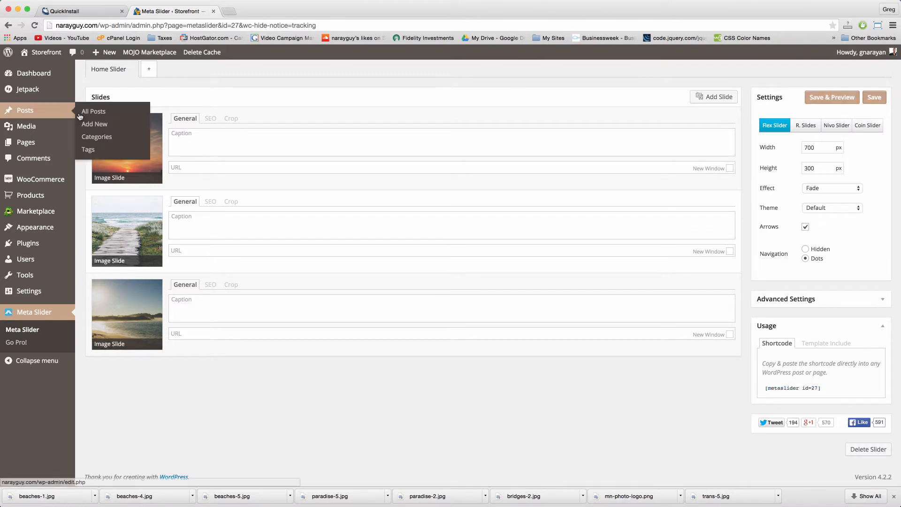
# Step: Paste [metaslider id=27] after the welcome paragraph in Text view, update, and view the page
pyautogui.click(33, 144)
pyautogui.moveTo(113, 213)
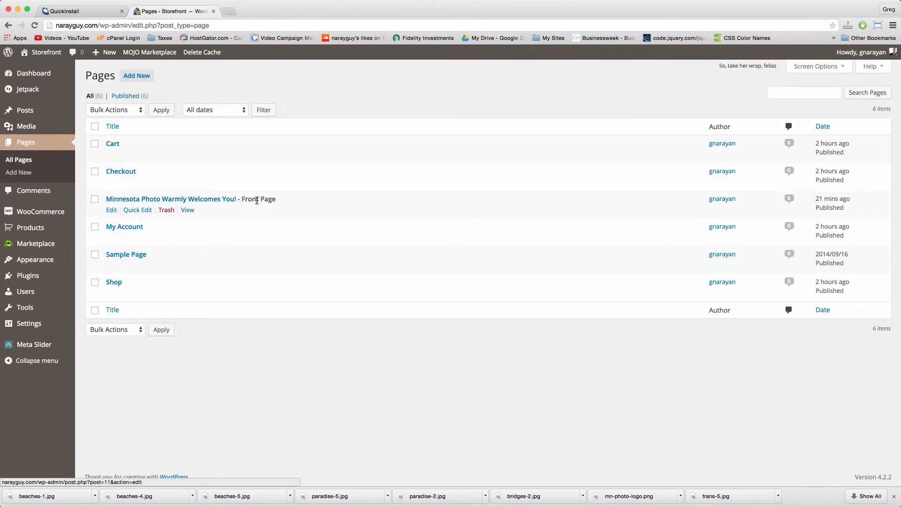
pyautogui.click(112, 210)
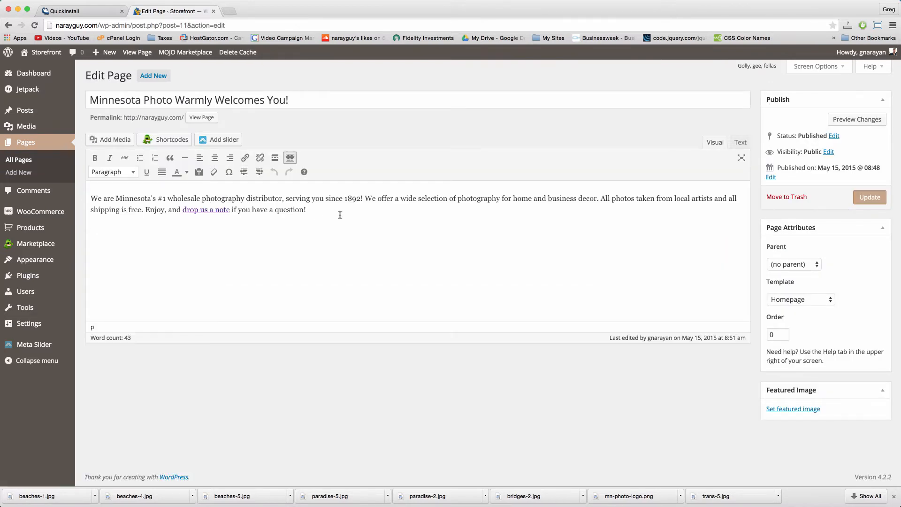
pyautogui.click(740, 143)
pyautogui.click(683, 181)
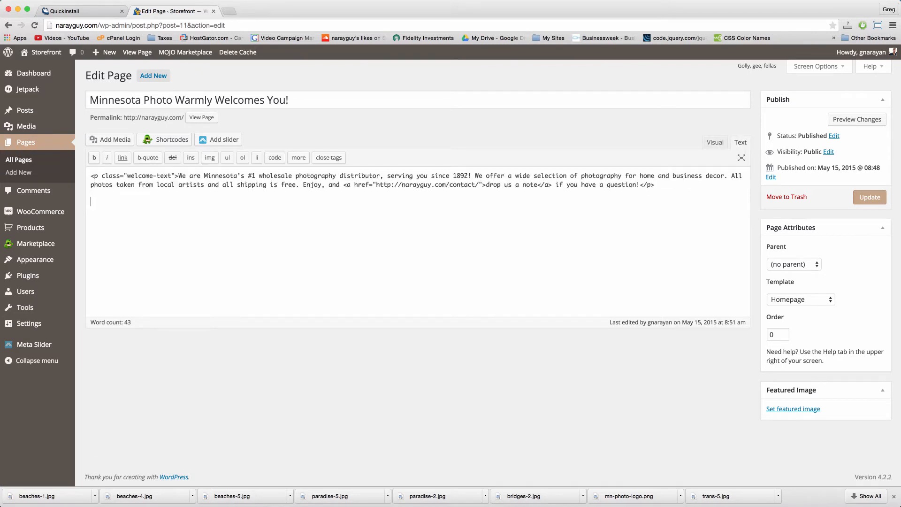
pyautogui.press('super+v')
pyautogui.click(869, 195)
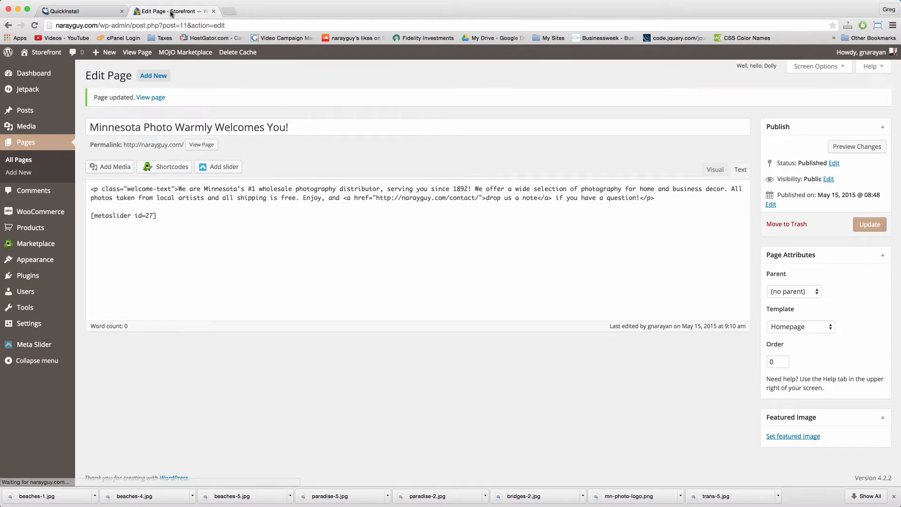
pyautogui.click(136, 53)
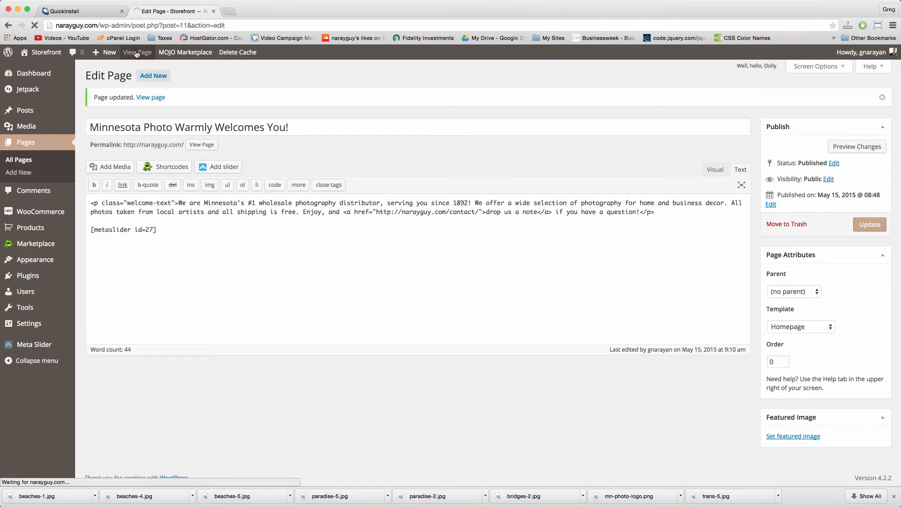
# Step: Set the Home Slider height to 500 px and save the slider
pyautogui.scroll(-5, 308, 177)
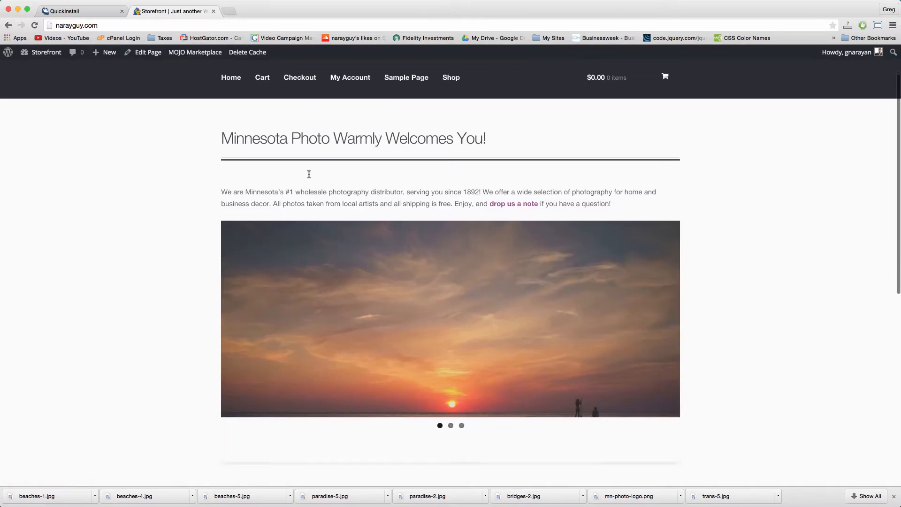
pyautogui.scroll(2, 308, 176)
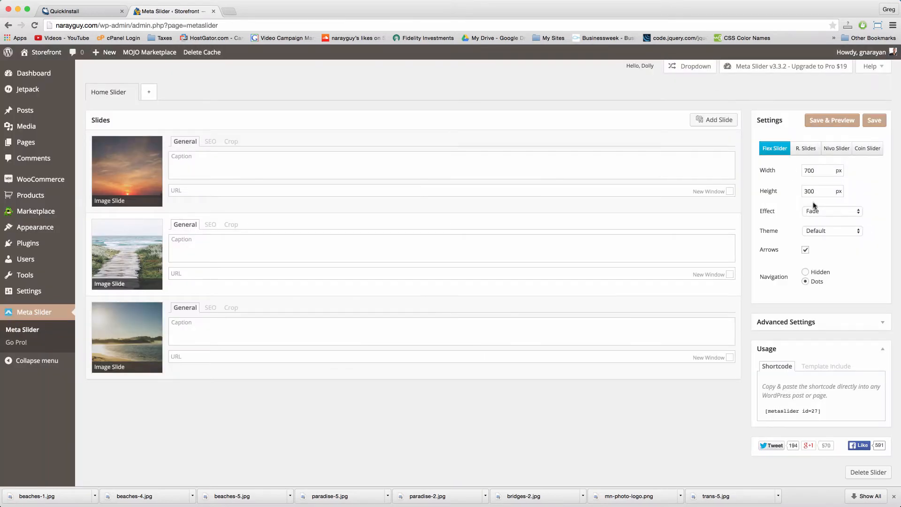
pyautogui.doubleClick(807, 171)
pyautogui.press('Tab')
pyautogui.write('500')
pyautogui.click(873, 120)
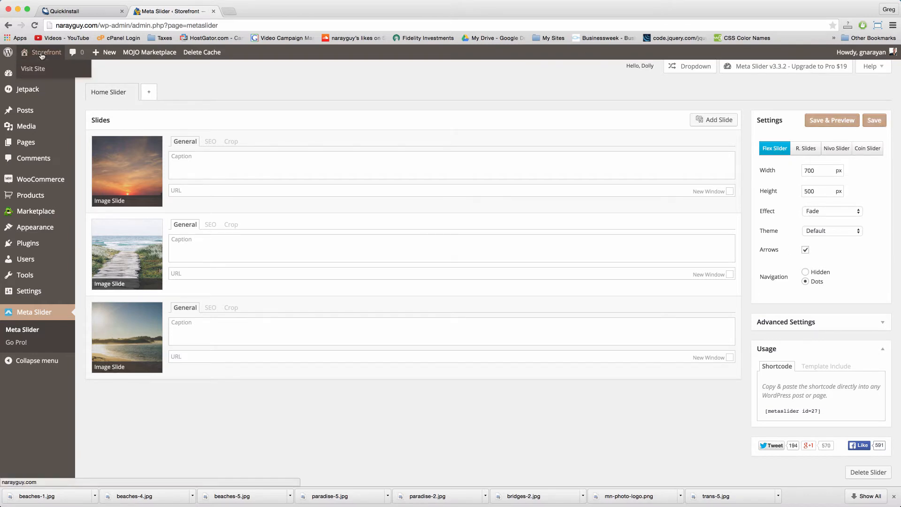
# Step: Check the slideshow on the live site in a new tab, then start a new product
pyautogui.rightClick(43, 50)
pyautogui.click(75, 52)
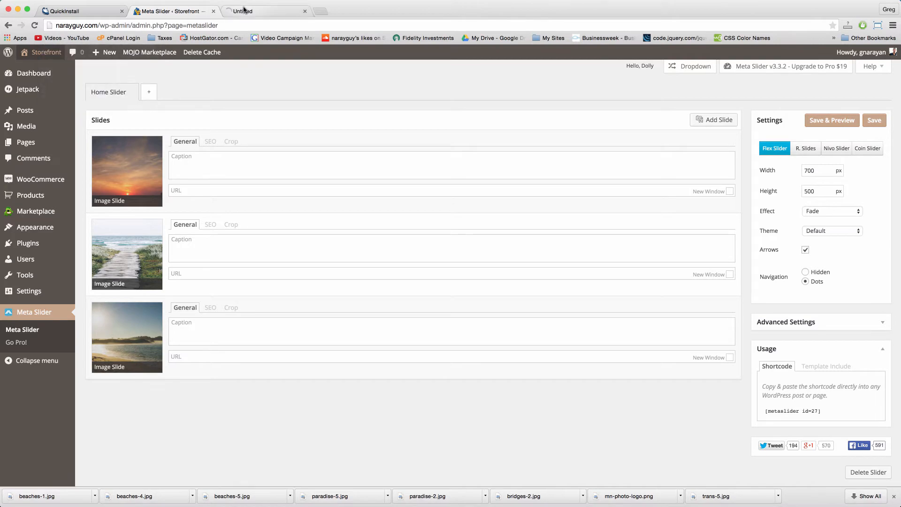
pyautogui.click(263, 11)
pyautogui.scroll(-5, 477, 242)
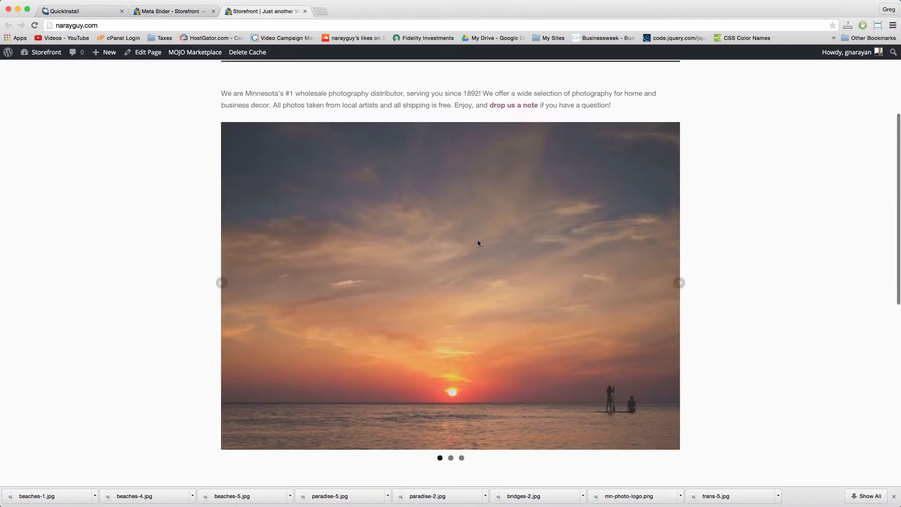
pyautogui.scroll(5, 477, 243)
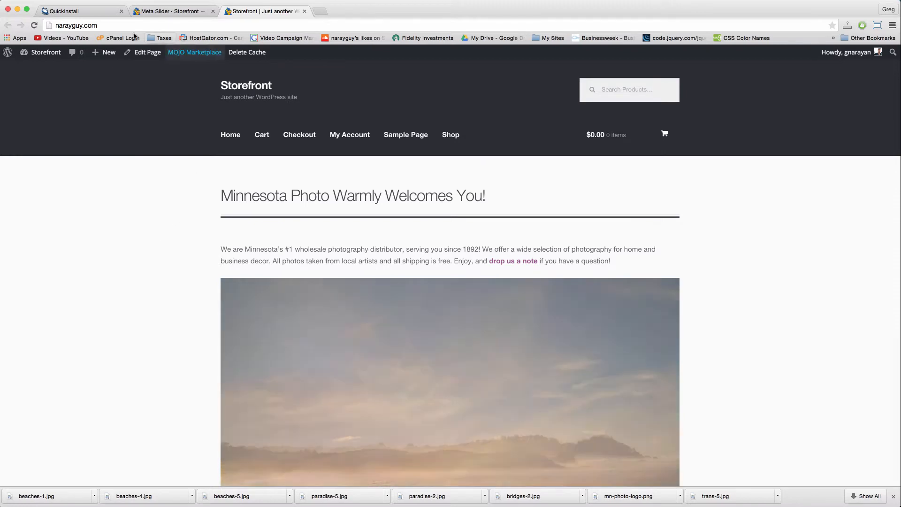
pyautogui.moveTo(105, 58)
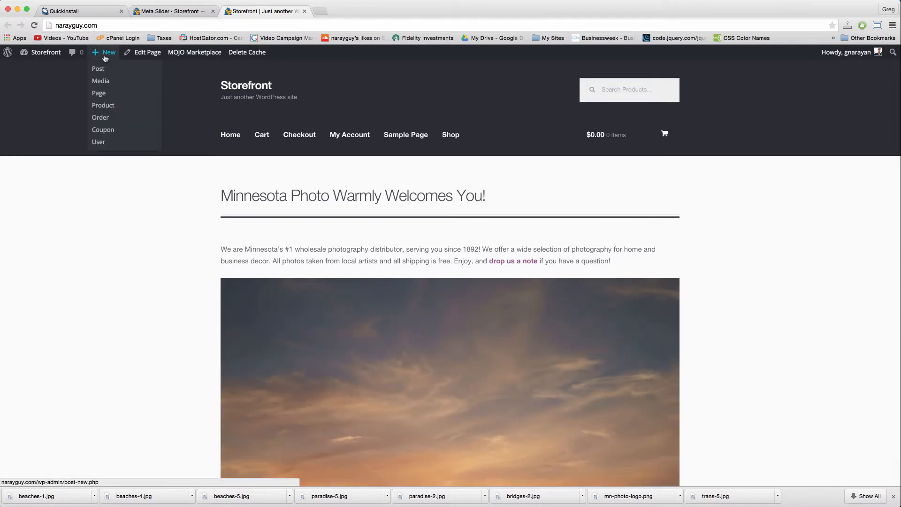
pyautogui.click(105, 107)
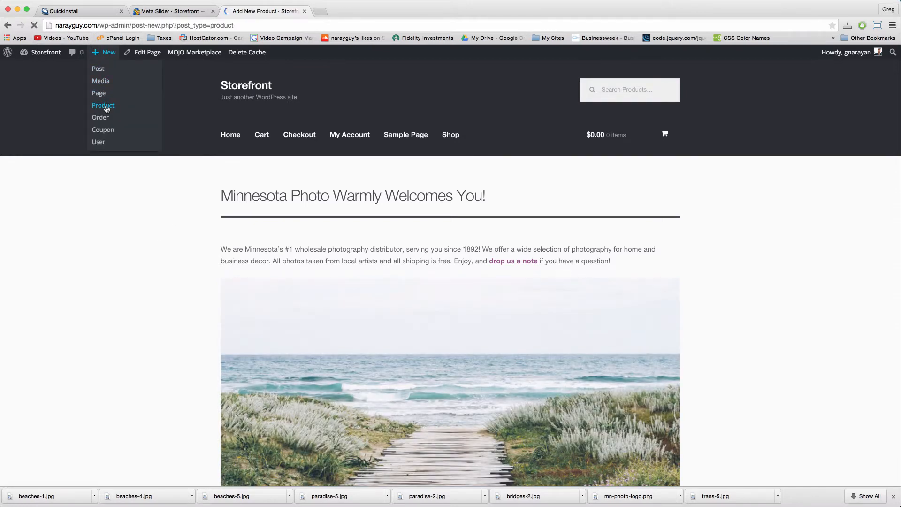
# Step: Set solo-wolf.jpg as the product's featured image
pyautogui.scroll(-5, 828, 316)
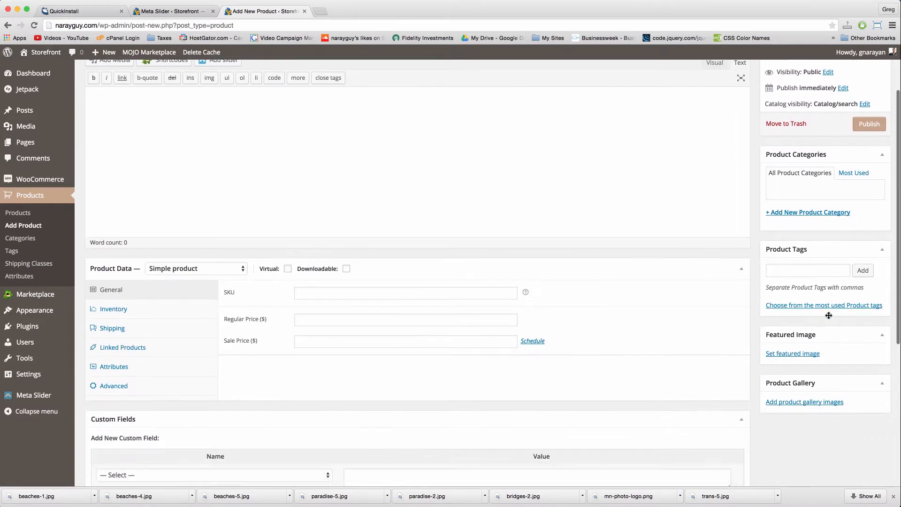
pyautogui.click(796, 291)
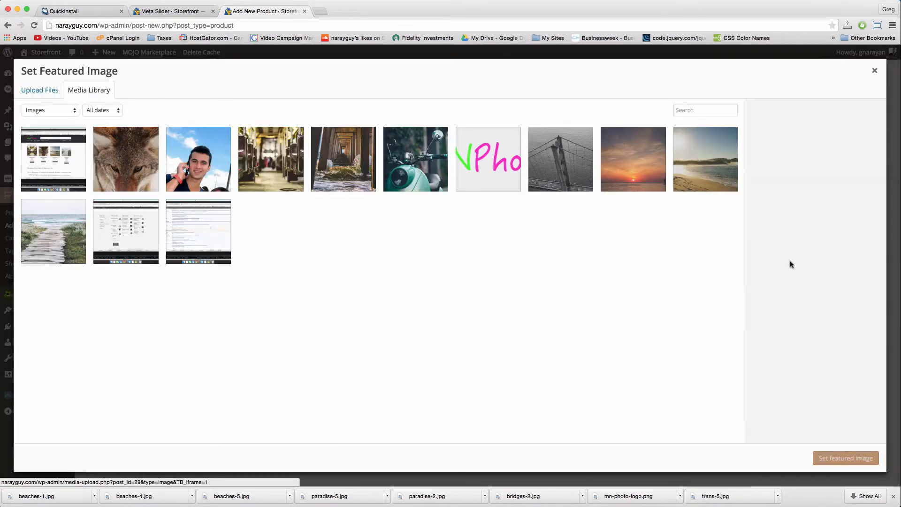
pyautogui.click(132, 166)
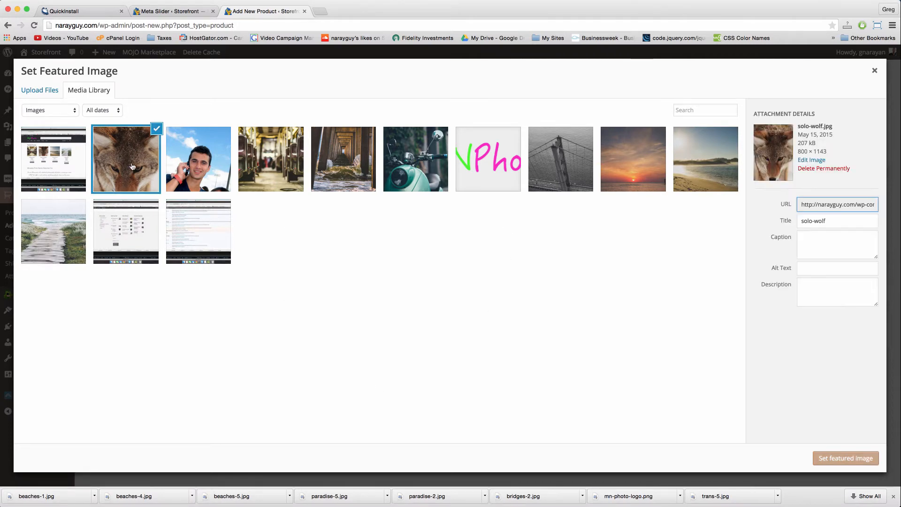
pyautogui.click(845, 458)
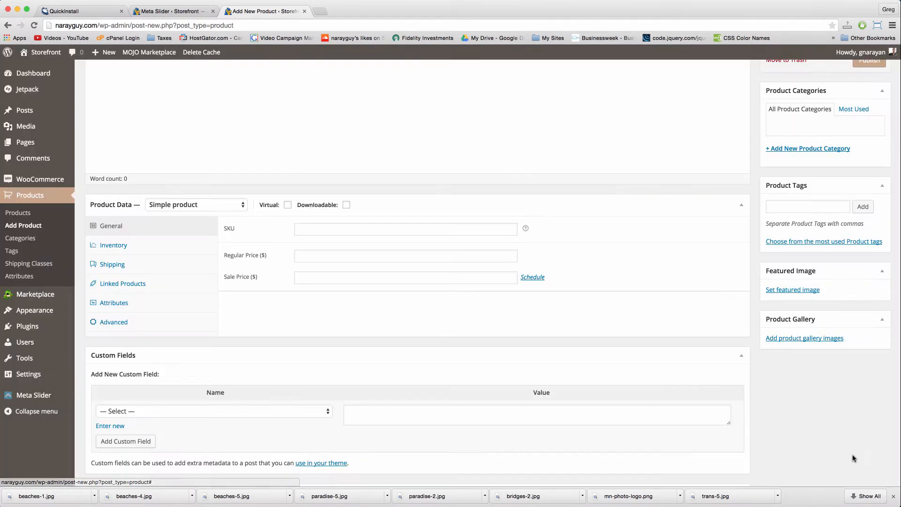
# Step: Type 'Up' into the Product Short Description box
pyautogui.scroll(5, 474, 314)
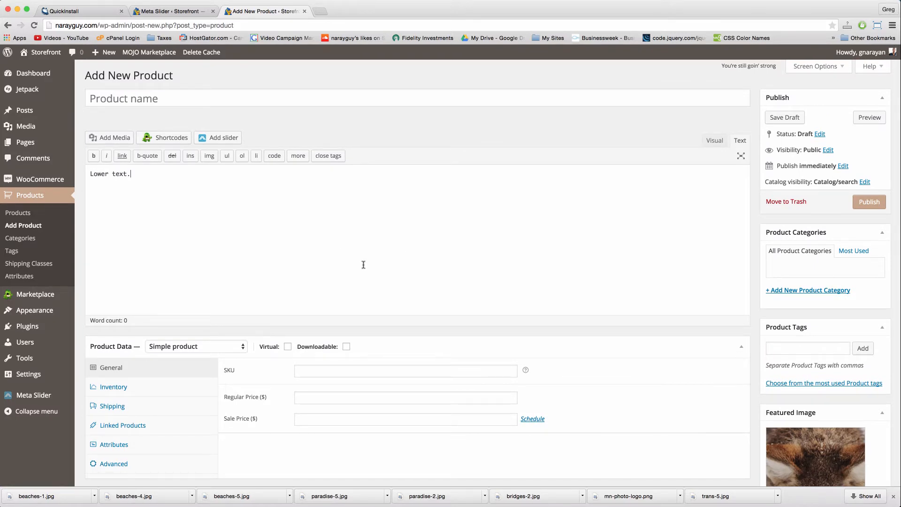
pyautogui.scroll(-8, 363, 265)
pyautogui.click(333, 382)
pyautogui.write('Upper text.')
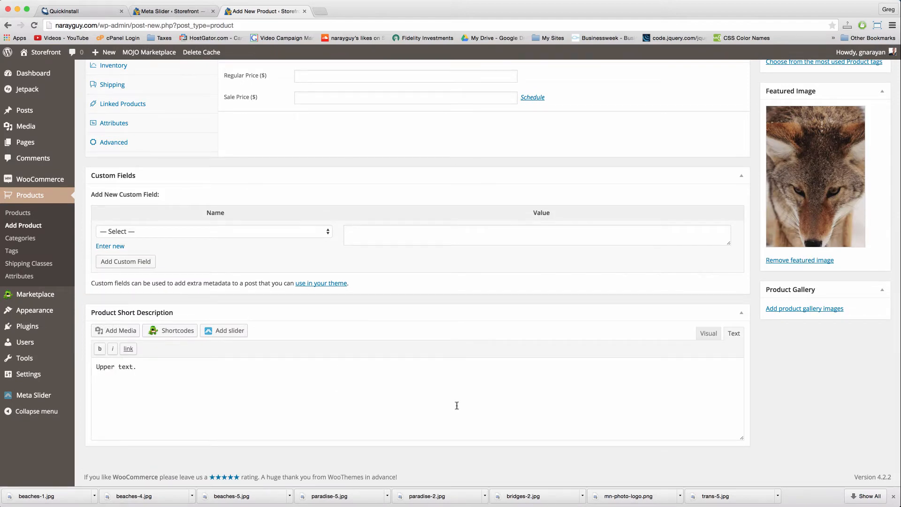
pyautogui.scroll(8, 460, 401)
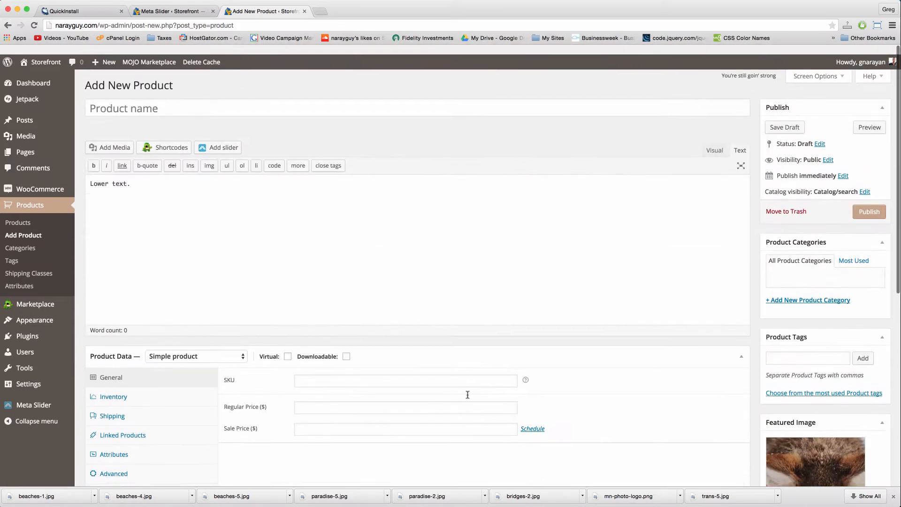
# Step: Name the product 'Wolfthorn Wolfridge' with regular price 65 and sale price 45
pyautogui.click(136, 95)
pyautogui.click(124, 96)
pyautogui.write('Wol')
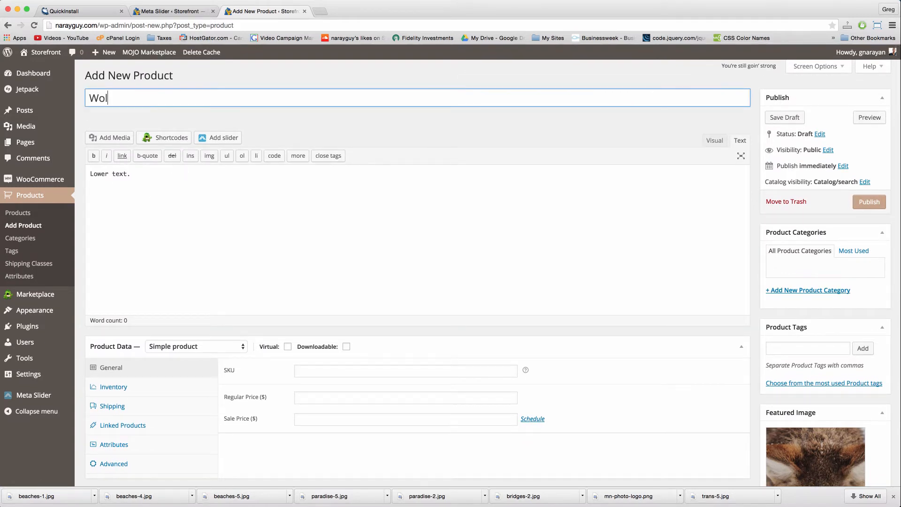
pyautogui.write('fthorn Wolfridge')
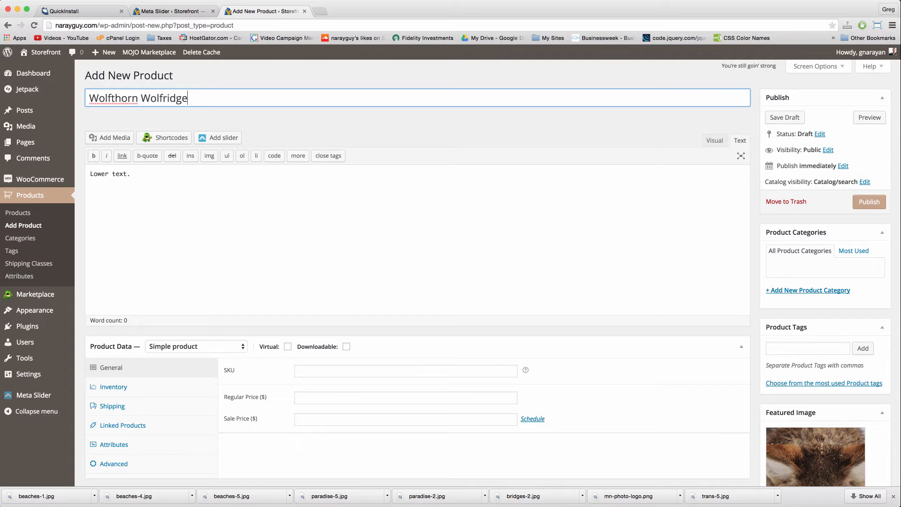
pyautogui.click(324, 399)
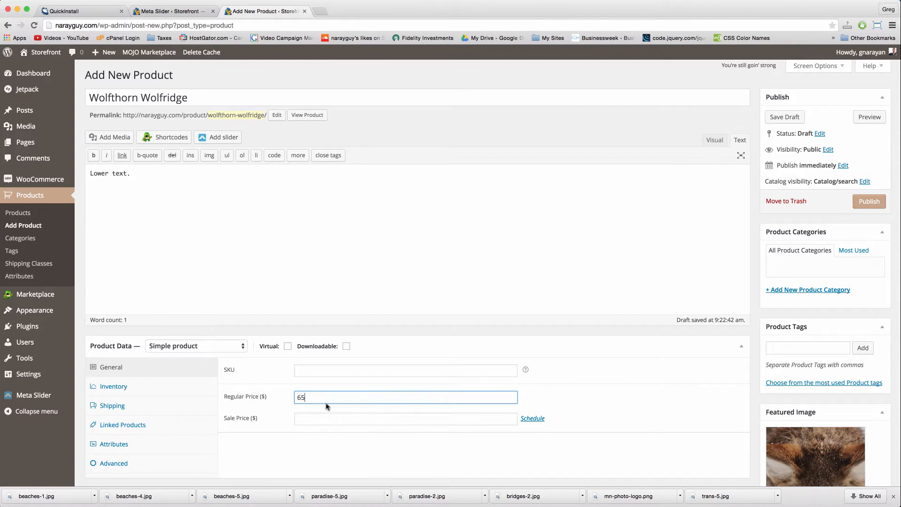
pyautogui.click(330, 424)
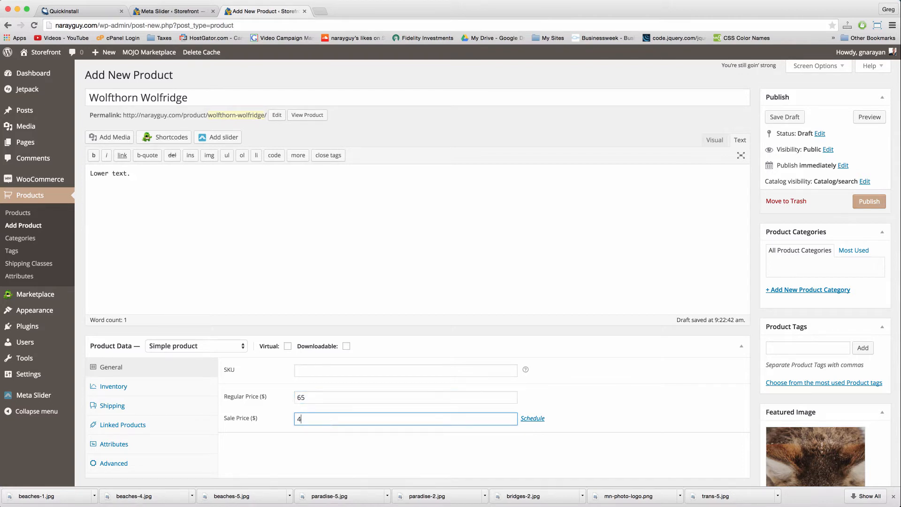
pyautogui.click(638, 237)
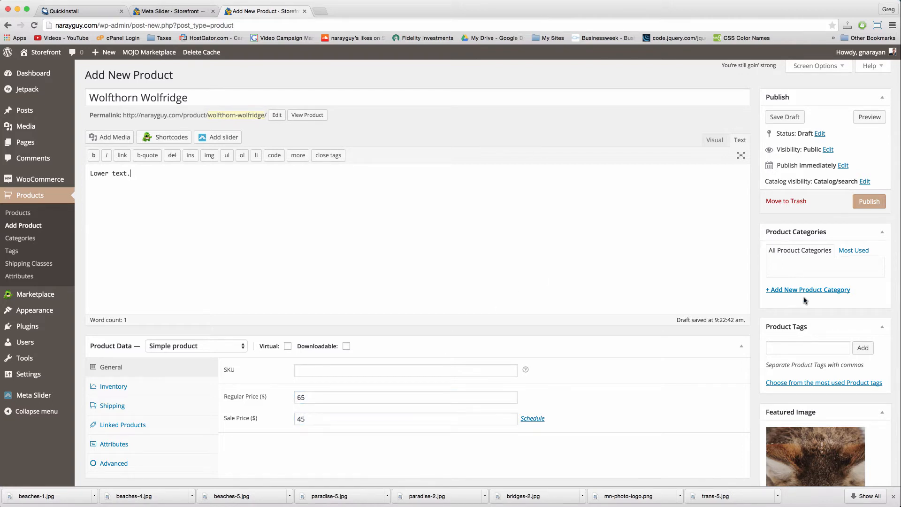
# Step: Create new Nature and Animals product categories and publish the product
pyautogui.click(802, 288)
pyautogui.write('Nature')
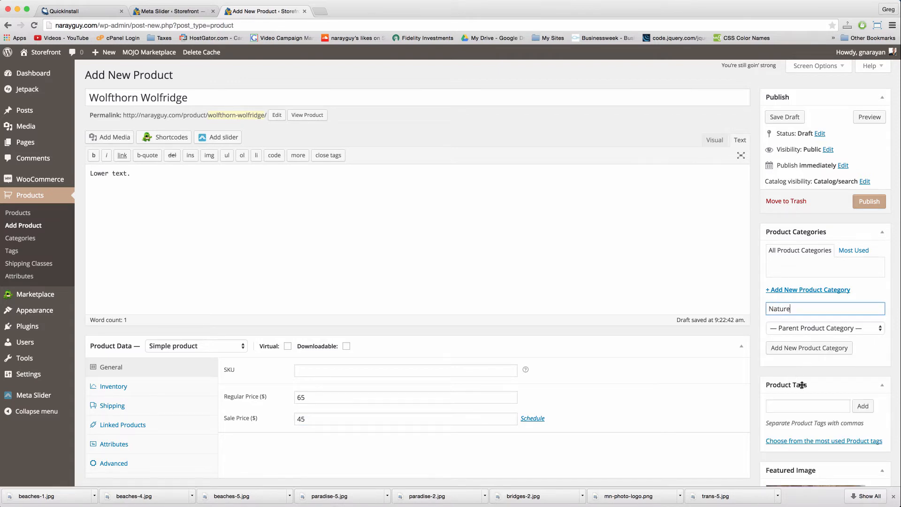
pyautogui.click(807, 347)
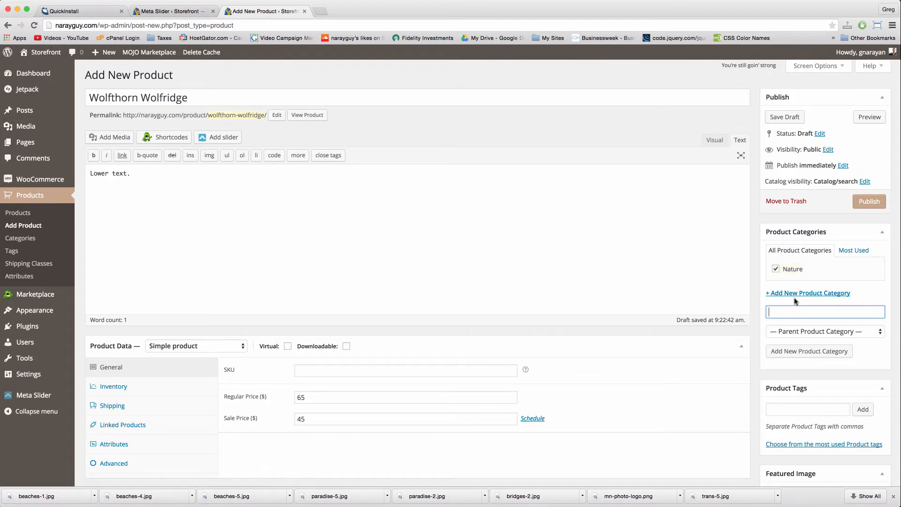
pyautogui.click(816, 350)
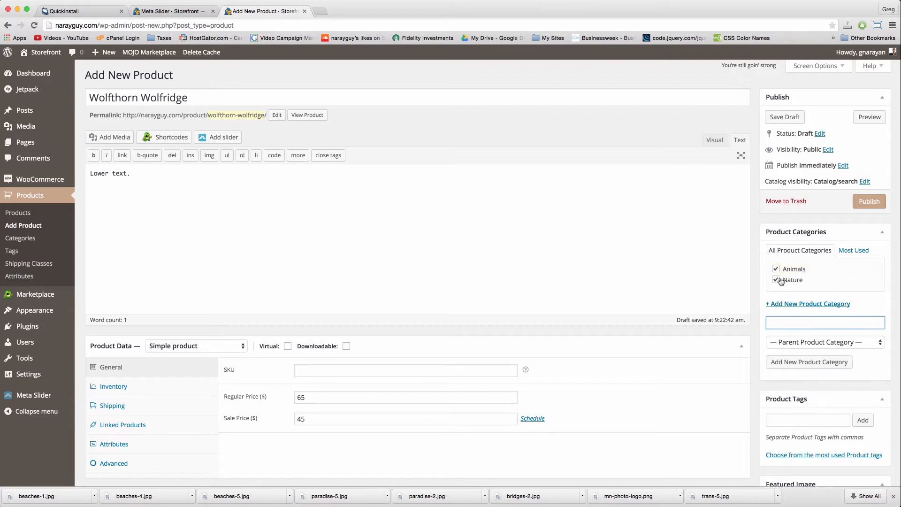
pyautogui.click(866, 202)
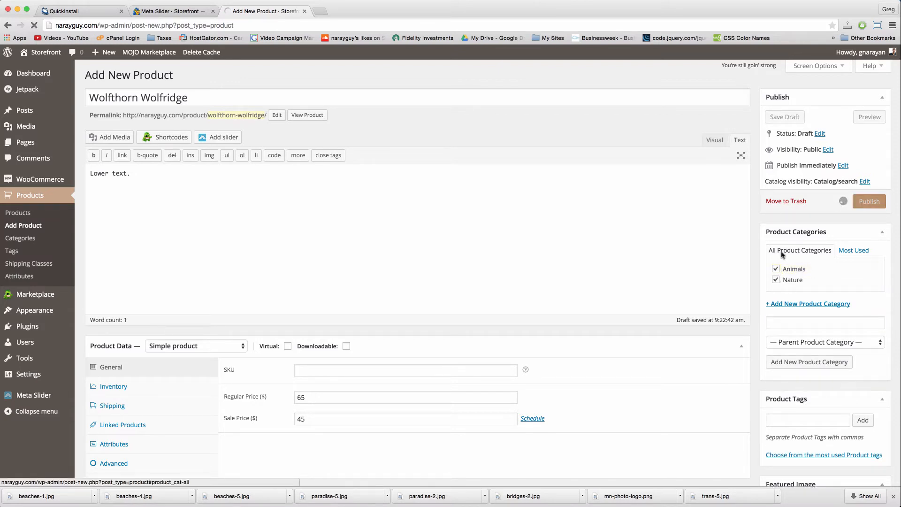
pyautogui.moveTo(32, 55)
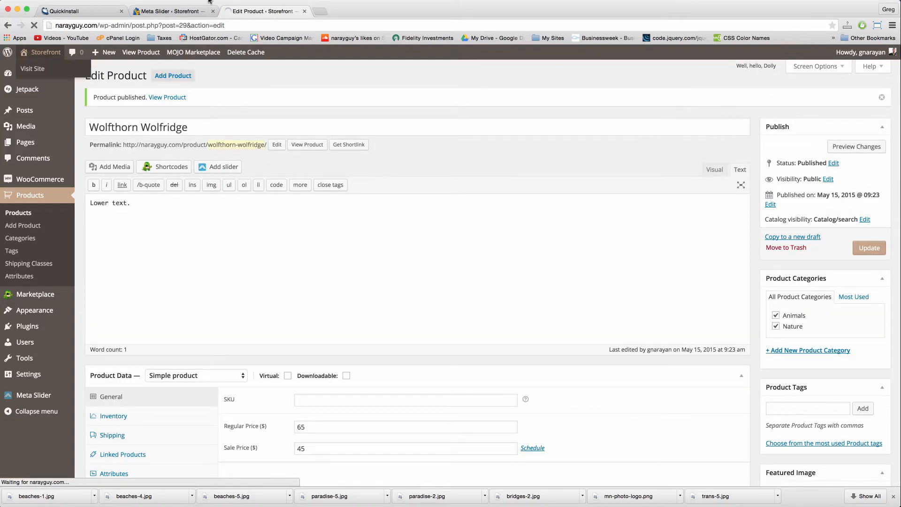
# Step: Browse the storefront homepage, open the Animals category page, then its admin edit screen
pyautogui.scroll(-15, 392, 191)
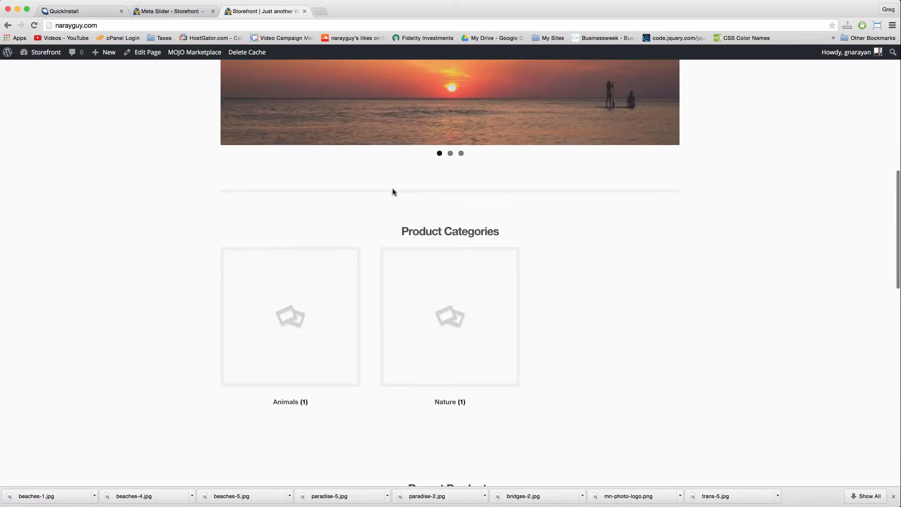
pyautogui.scroll(-2, 393, 192)
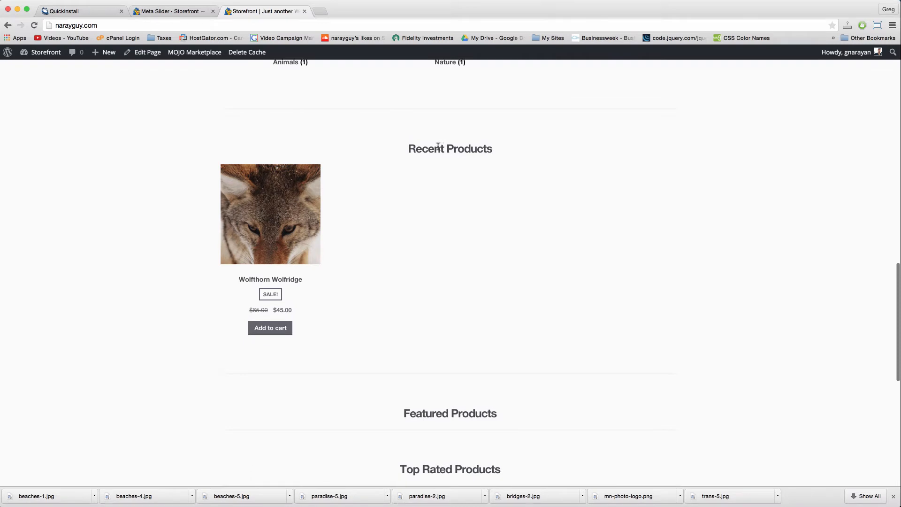
pyautogui.scroll(-12, 349, 213)
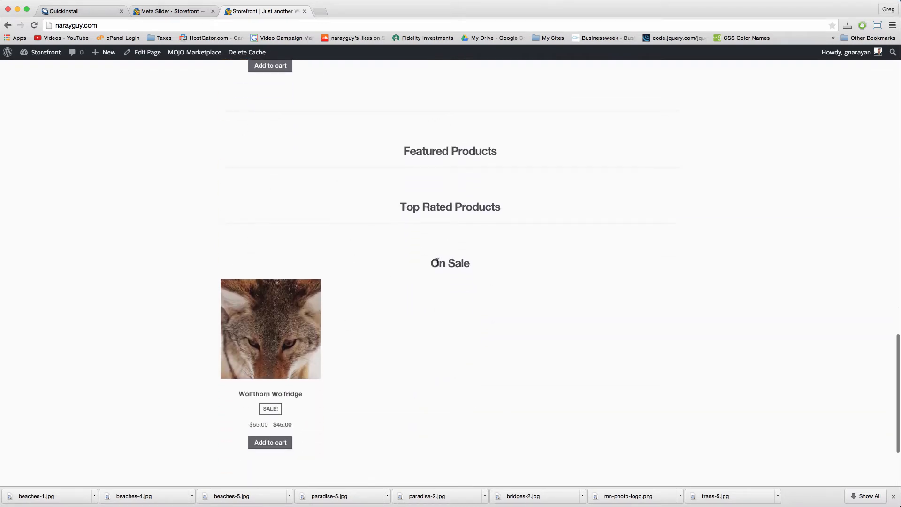
pyautogui.scroll(-2, 437, 261)
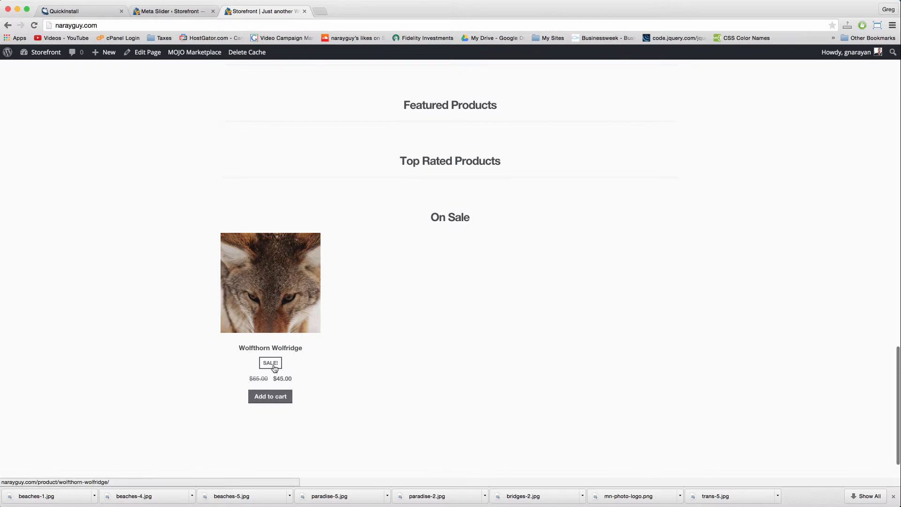
pyautogui.scroll(20, 361, 358)
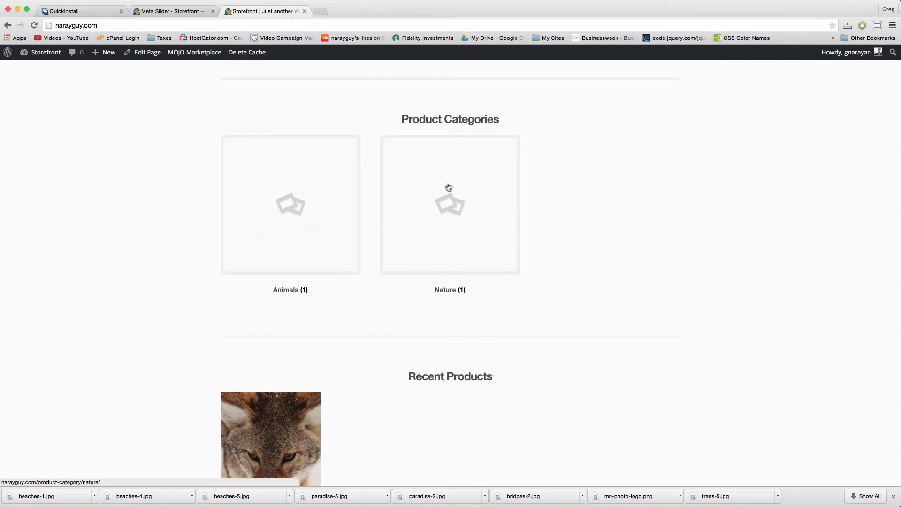
pyautogui.click(275, 210)
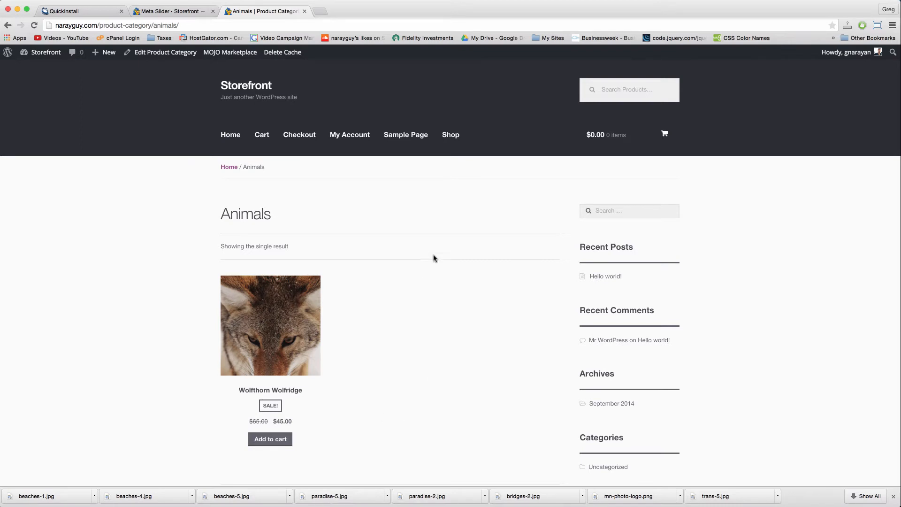
pyautogui.click(178, 54)
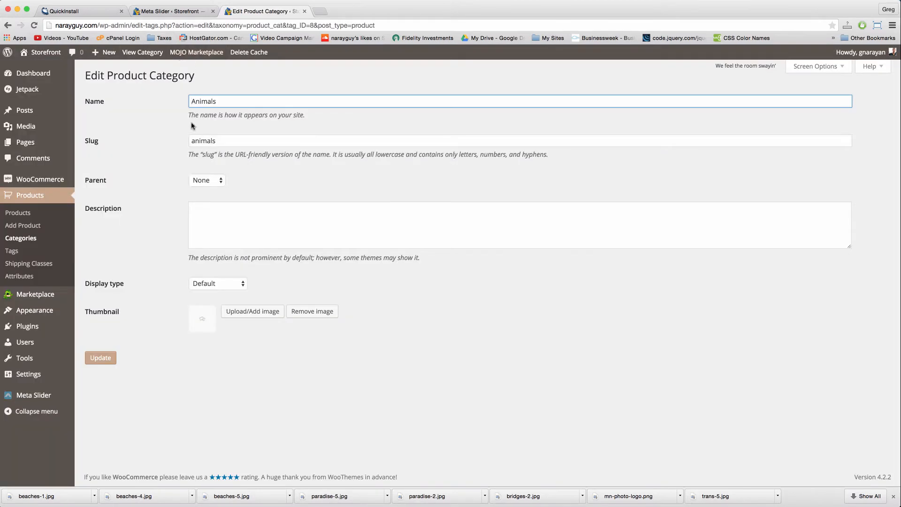
# Step: Use beaches-4.jpg as the Animals category thumbnail, update it, and view the homepage
pyautogui.click(247, 313)
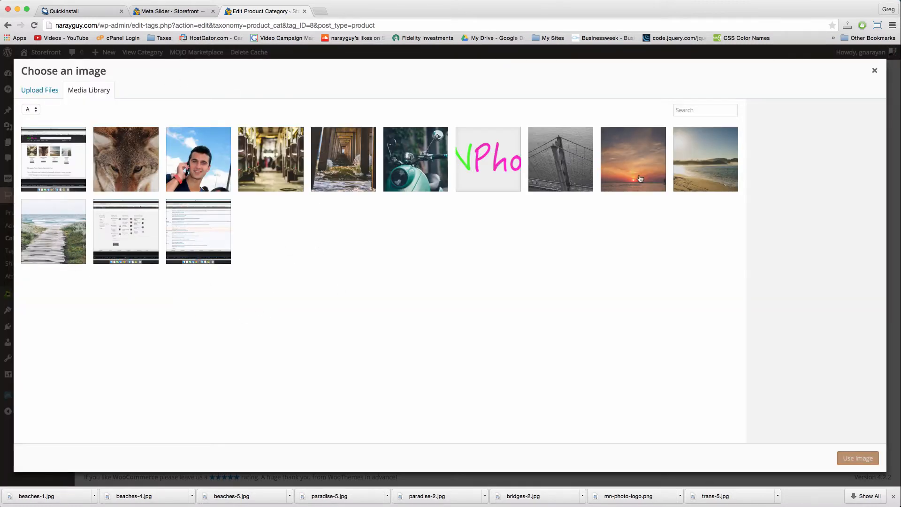
pyautogui.click(697, 165)
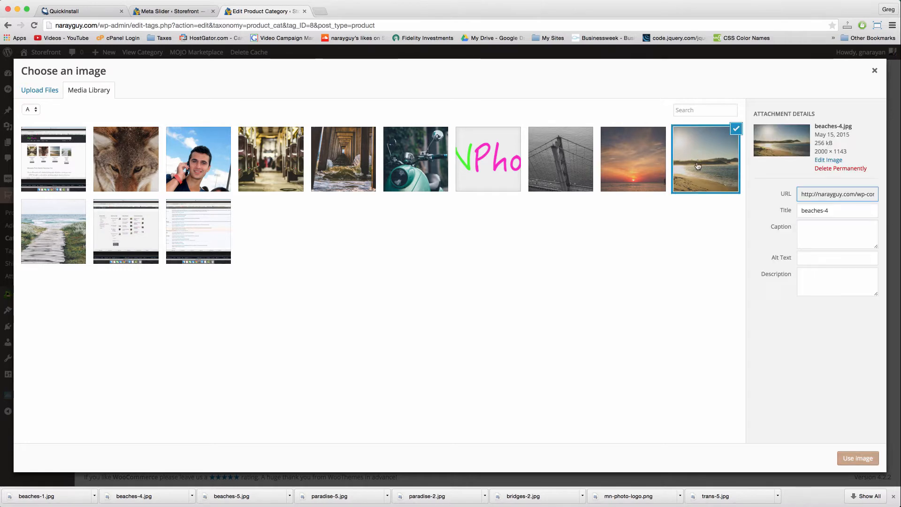
pyautogui.click(854, 459)
pyautogui.click(99, 359)
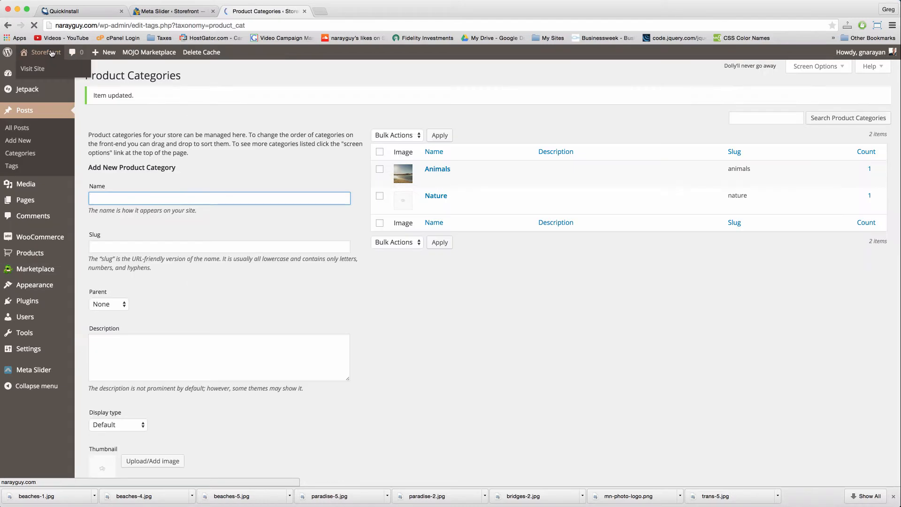
pyautogui.scroll(-10, 364, 129)
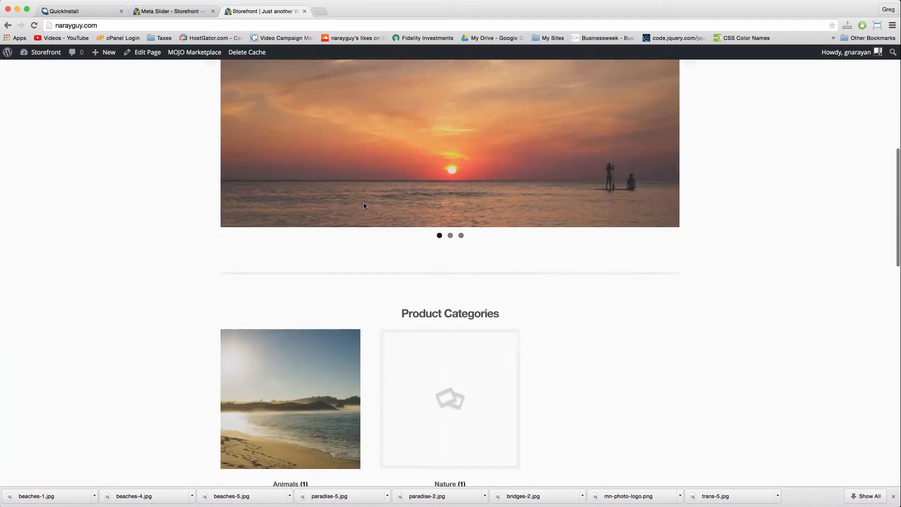
pyautogui.scroll(-5, 354, 288)
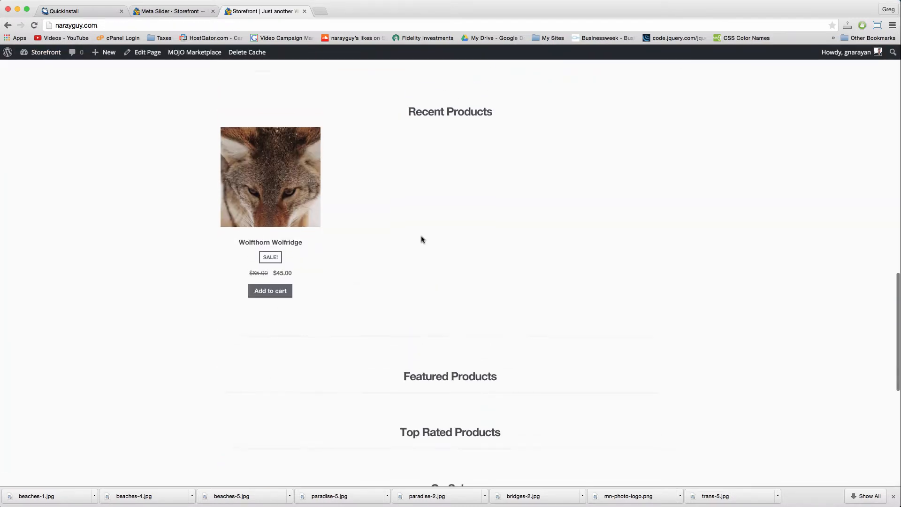
# Step: Open the Wolfthorn Wolfridge product page and view its enlarged photo
pyautogui.click(288, 186)
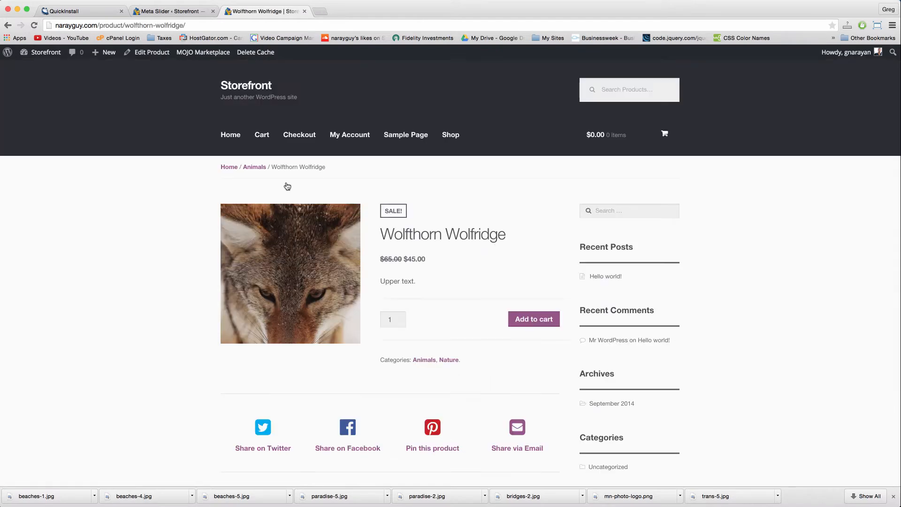
pyautogui.click(282, 286)
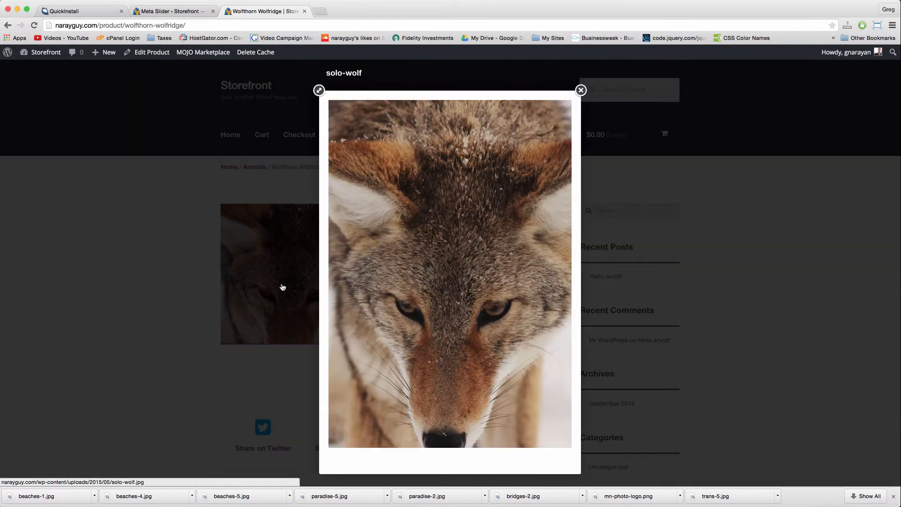
pyautogui.click(690, 311)
pyautogui.scroll(-3, 252, 360)
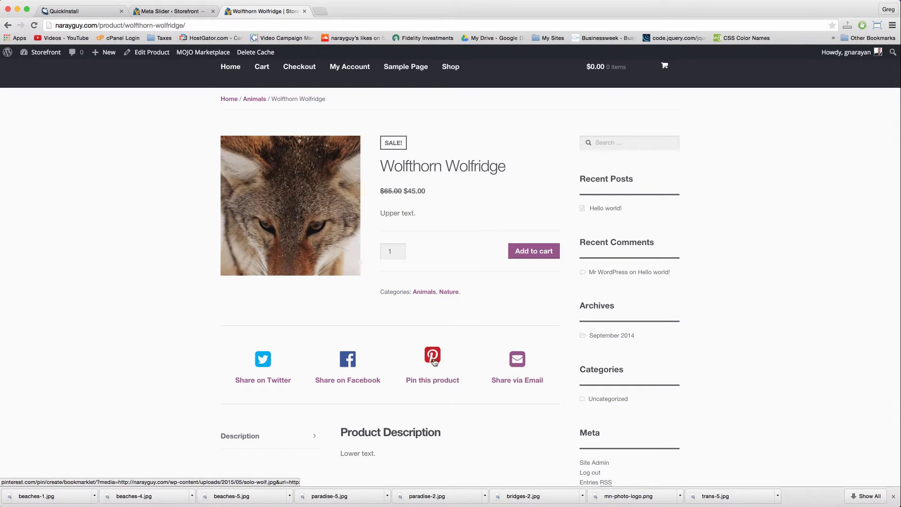
pyautogui.scroll(-4, 301, 358)
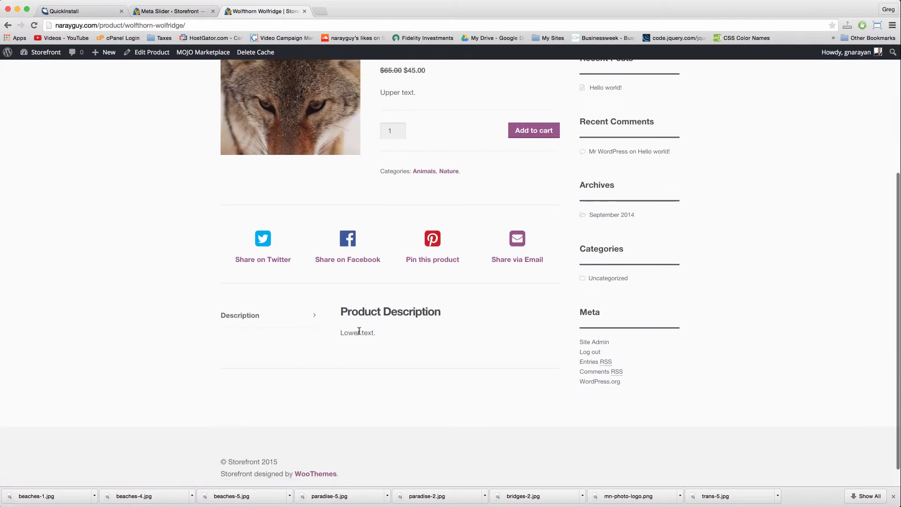
pyautogui.scroll(5, 401, 296)
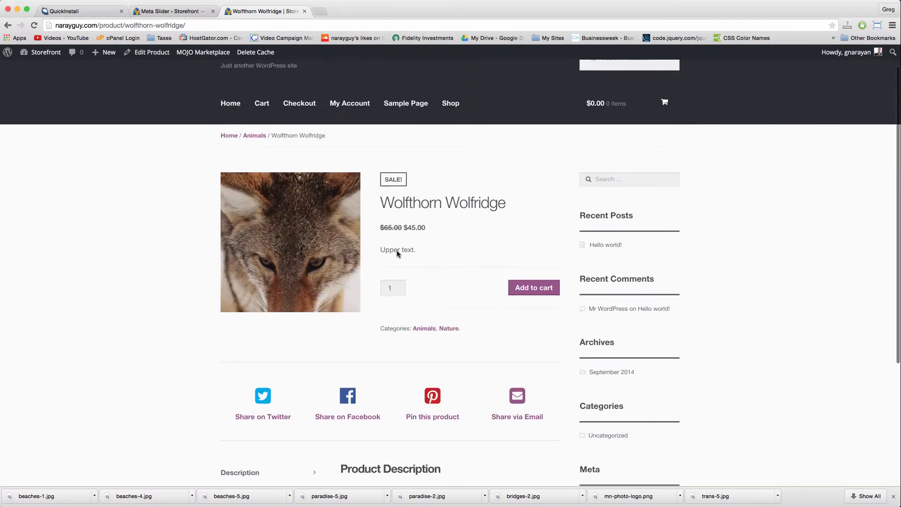
# Step: Open Wolfthorn Wolfridge in the admin product editor
pyautogui.click(147, 56)
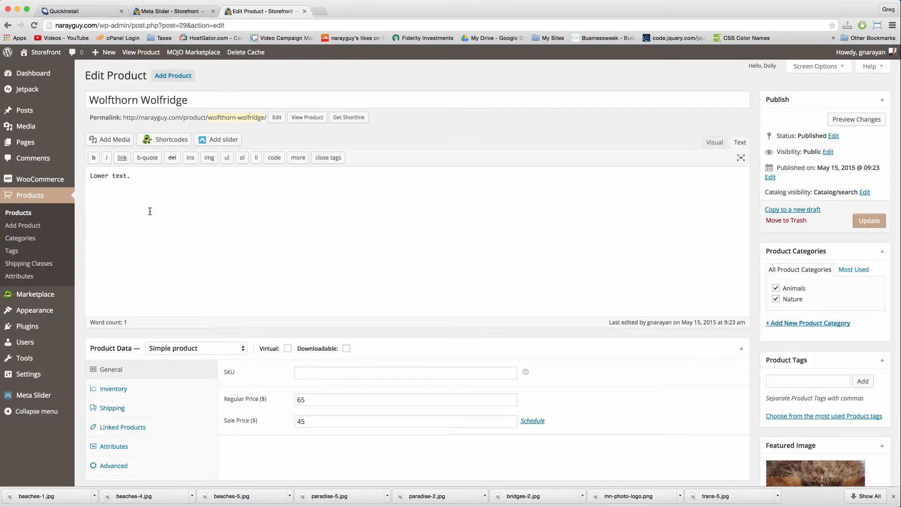
pyautogui.scroll(-15, 268, 217)
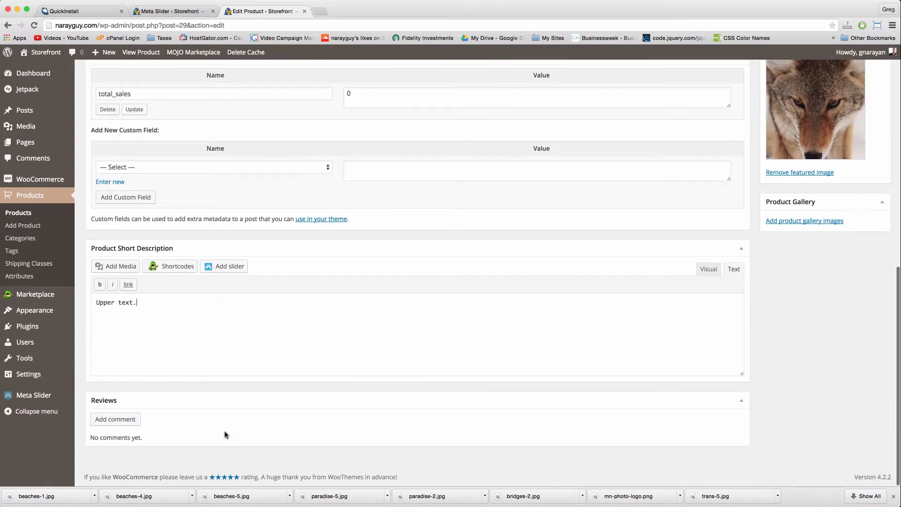
pyautogui.scroll(15, 347, 313)
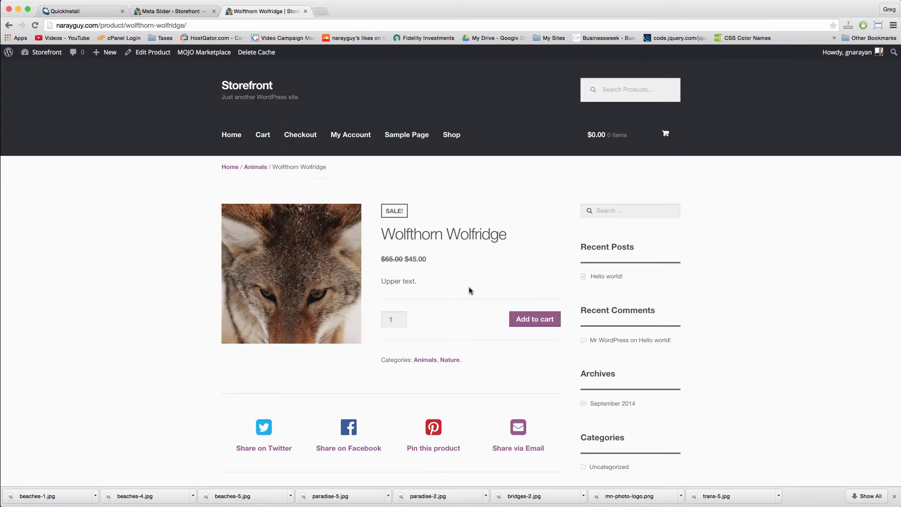
# Step: Return to the Home page and scroll through its slider and On Sale product sections
pyautogui.click(234, 142)
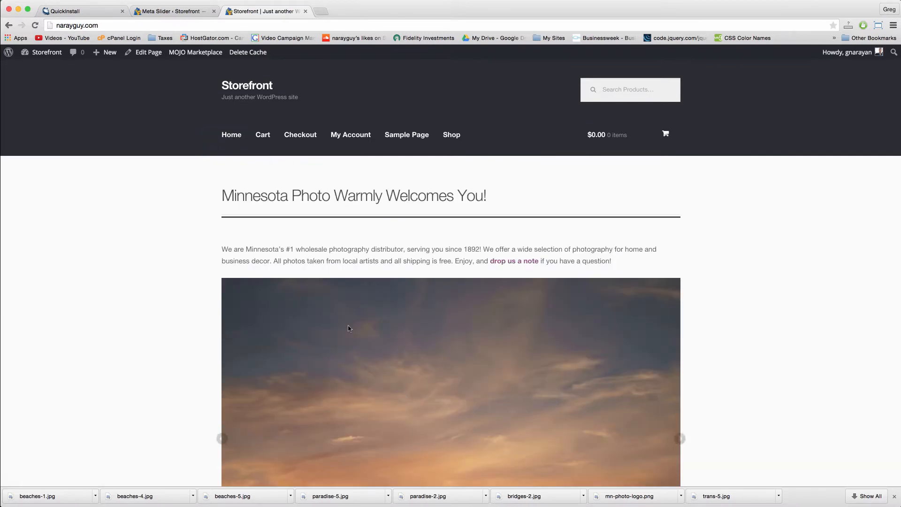
pyautogui.scroll(-8, 347, 327)
pyautogui.scroll(-9, 349, 328)
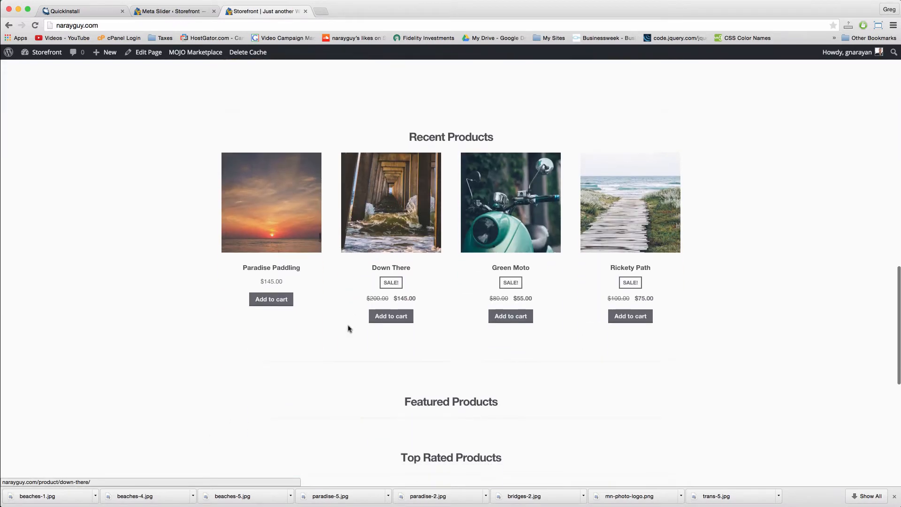
pyautogui.scroll(-7, 349, 328)
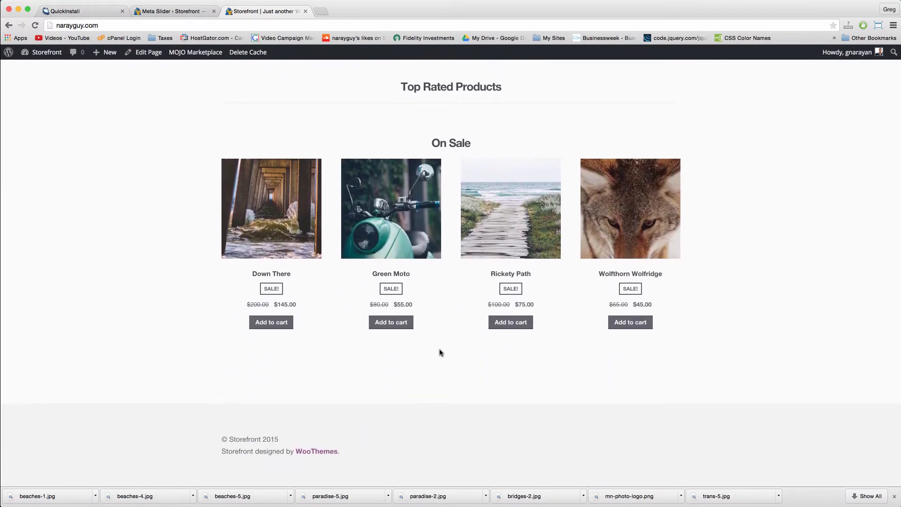
pyautogui.scroll(7, 440, 352)
pyautogui.scroll(1, 440, 351)
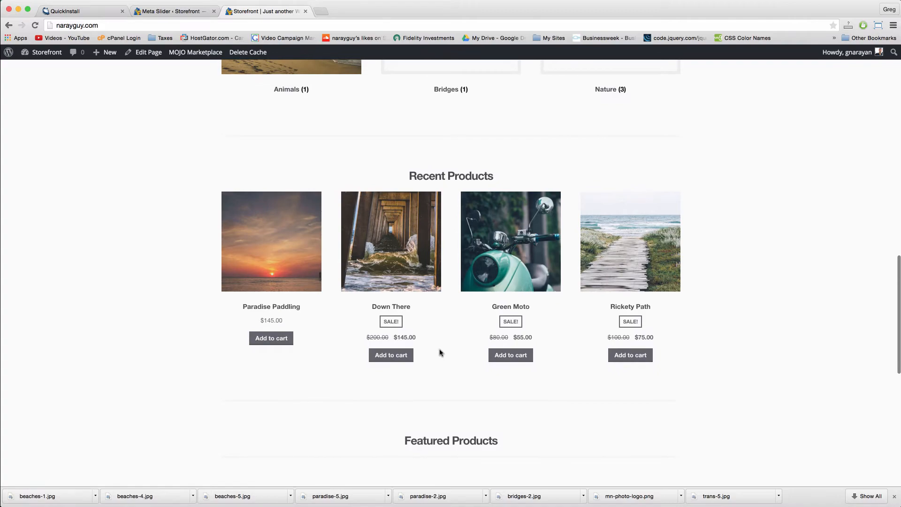
pyautogui.scroll(-7, 440, 352)
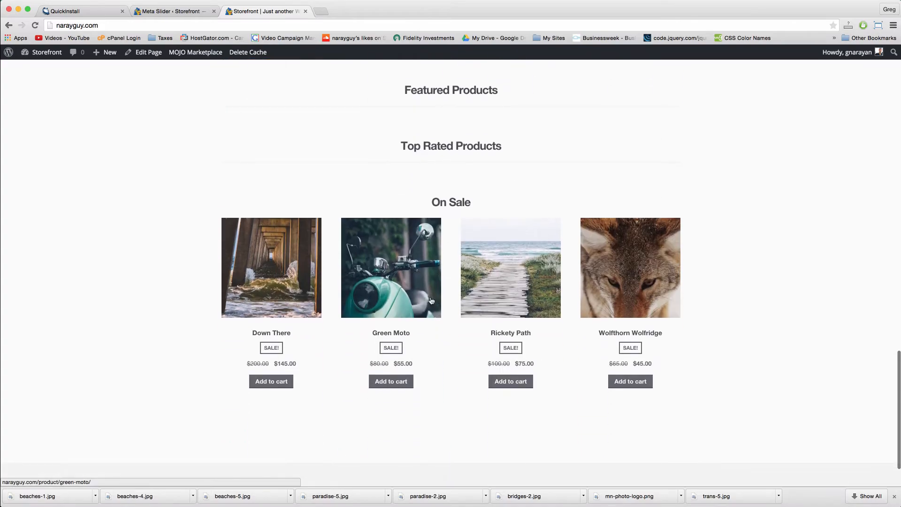
pyautogui.scroll(20, 417, 113)
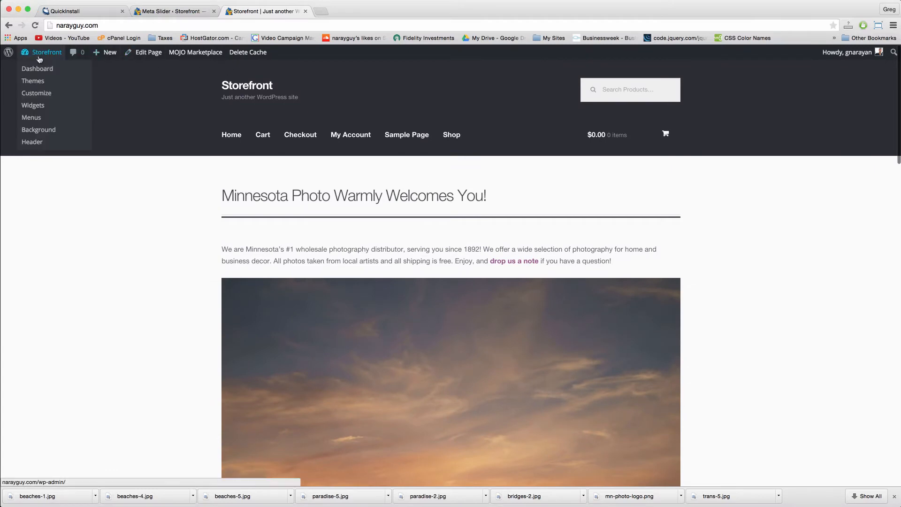
# Step: Open the admin Dashboard, close the Meta Slider tab, and launch the theme Customizer
pyautogui.click(45, 55)
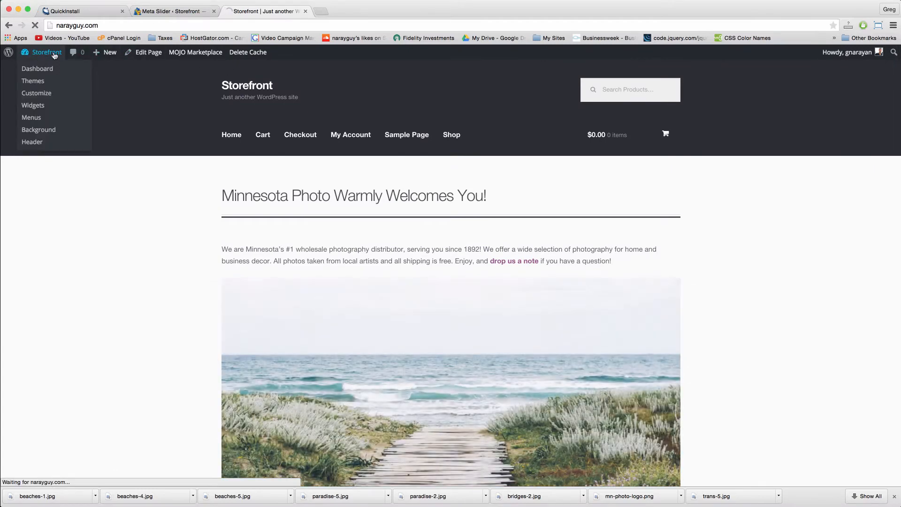
pyautogui.click(213, 12)
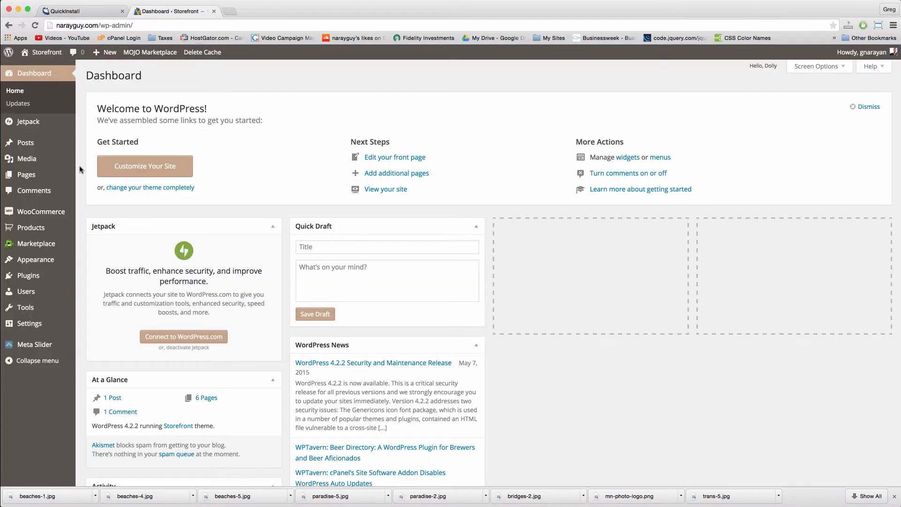
pyautogui.moveTo(55, 270)
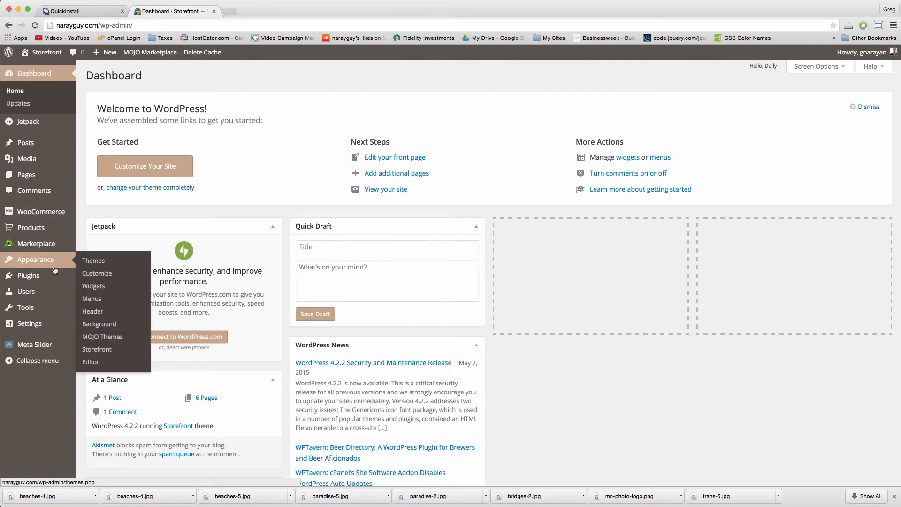
pyautogui.click(107, 276)
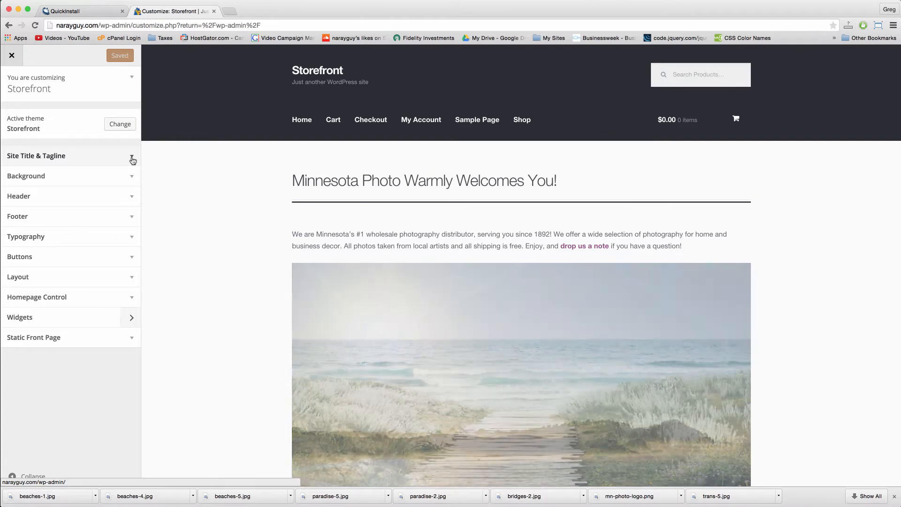
# Step: Hide Product Categories, Recent Products and Popular Products in Homepage Control
pyautogui.click(133, 301)
pyautogui.scroll(-3, 149, 301)
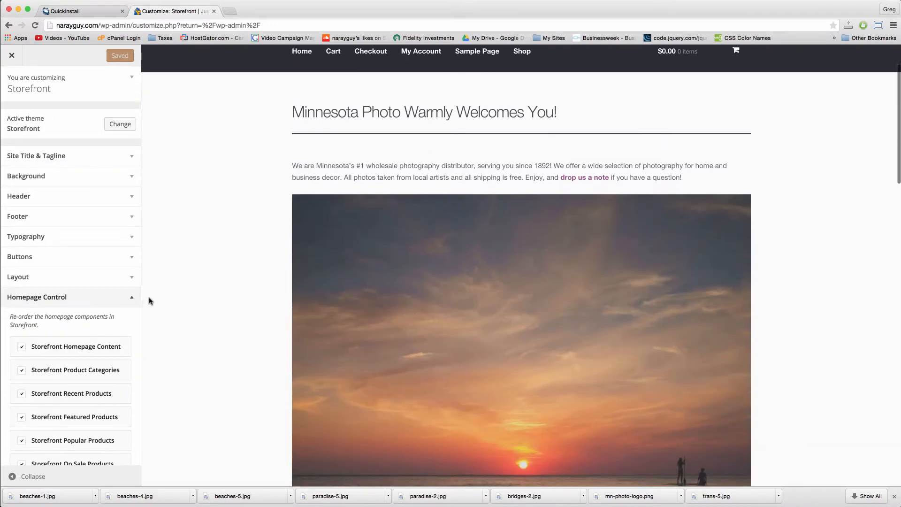
pyautogui.scroll(-10, 148, 300)
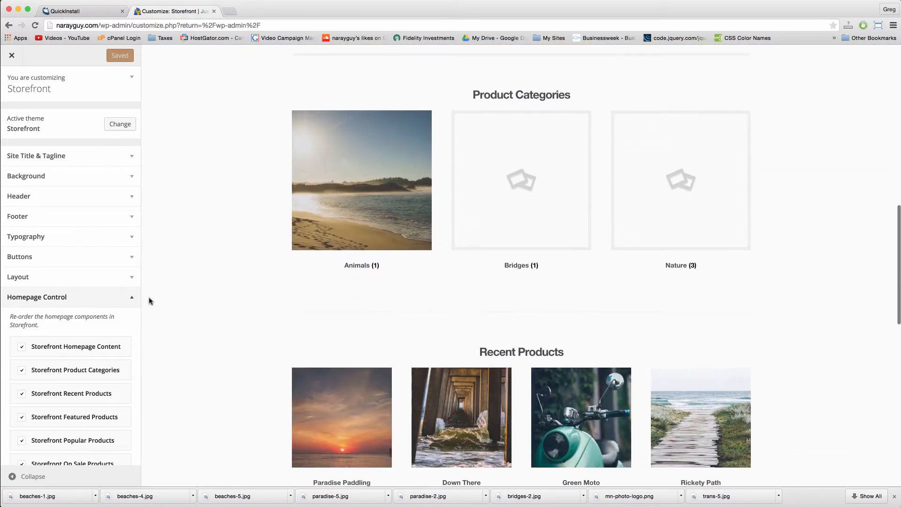
pyautogui.click(22, 371)
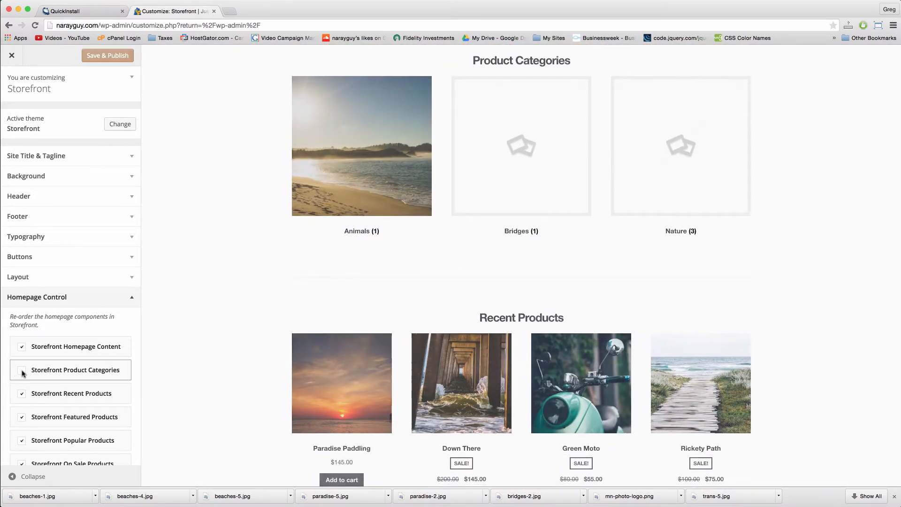
pyautogui.click(22, 394)
pyautogui.scroll(-3, 22, 395)
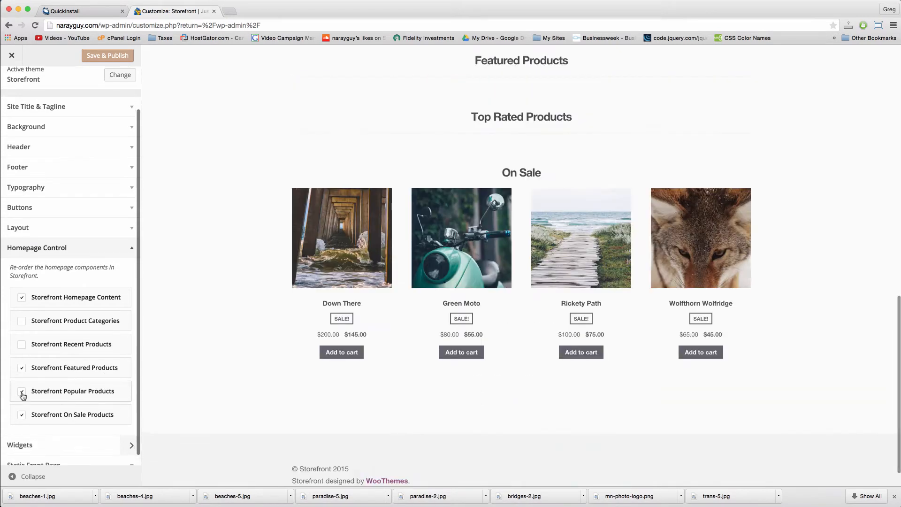
pyautogui.click(22, 392)
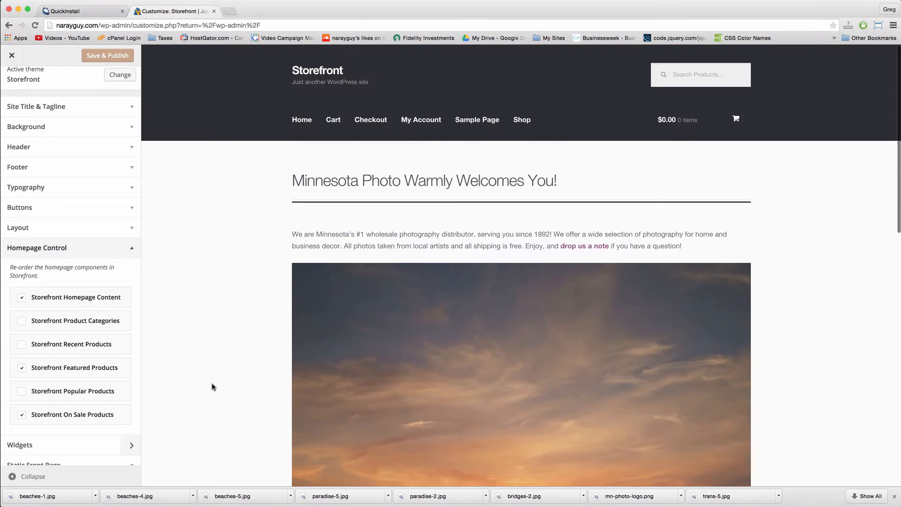
# Step: Move Homepage Content below Featured Products and On Sale above Popular, then publish
pyautogui.scroll(-5, 212, 387)
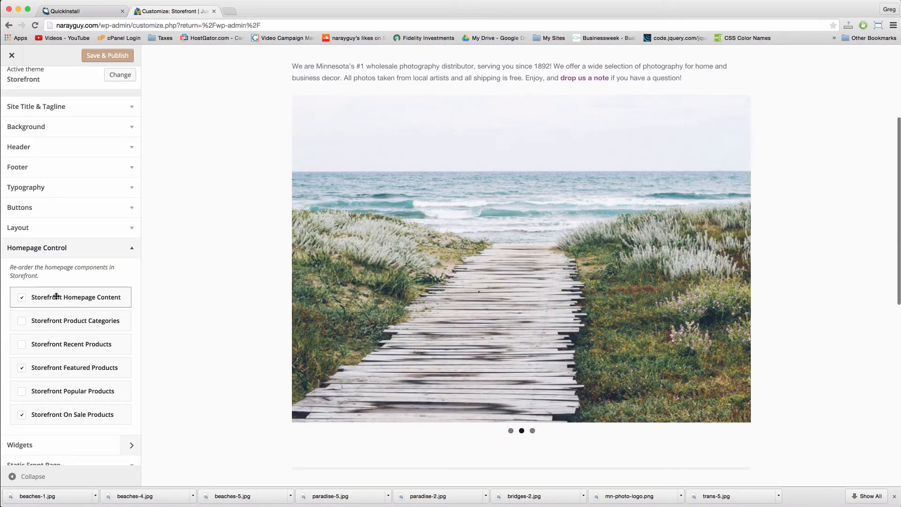
pyautogui.moveTo(58, 297); pyautogui.dragTo(55, 380)
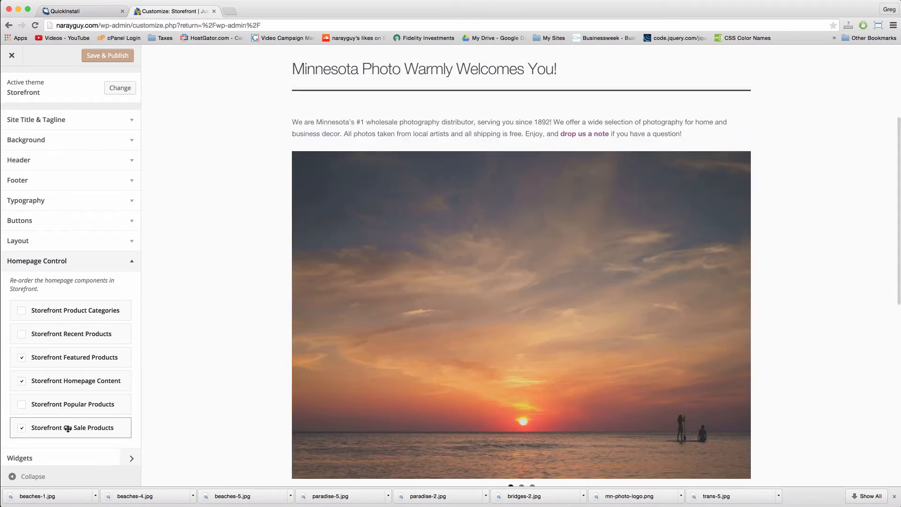
pyautogui.moveTo(66, 427); pyautogui.dragTo(70, 398)
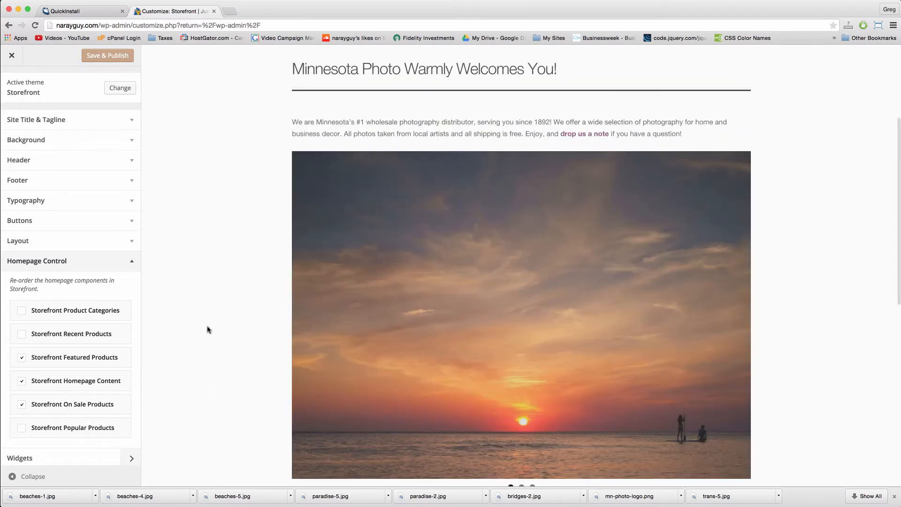
pyautogui.scroll(-10, 208, 329)
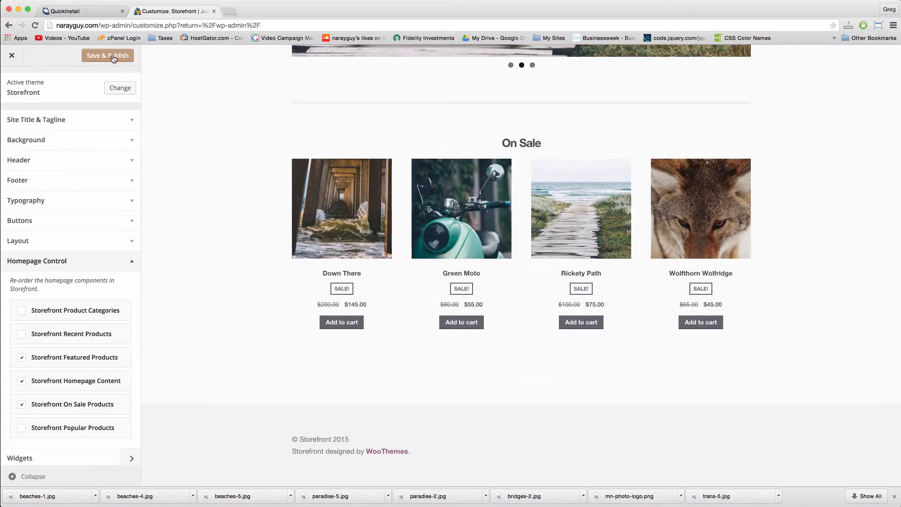
pyautogui.click(114, 58)
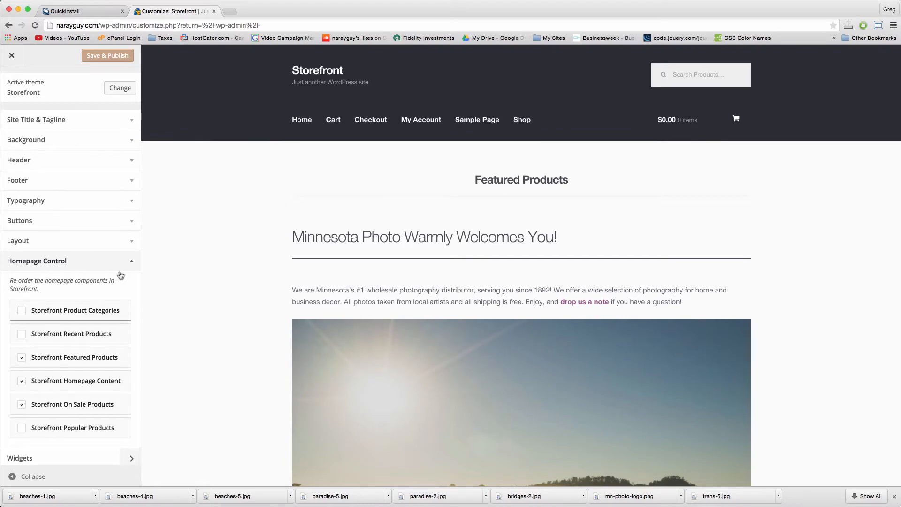
pyautogui.click(108, 56)
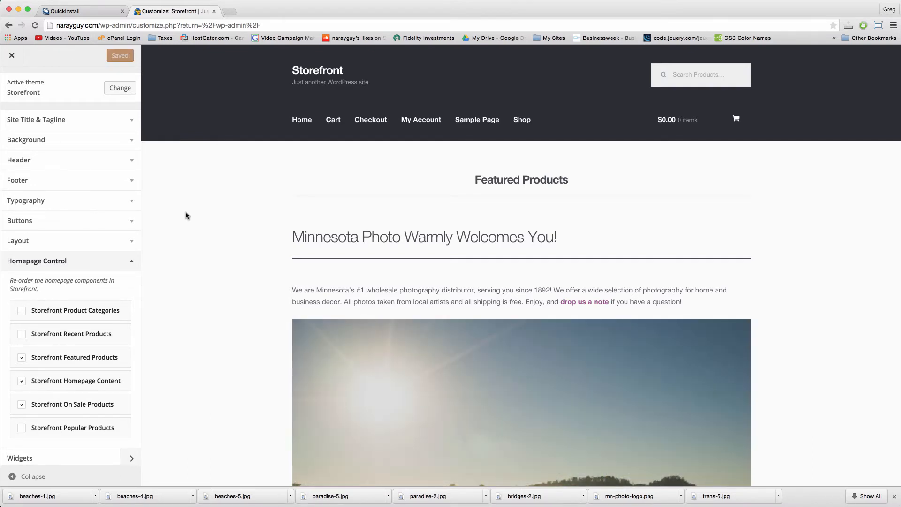
pyautogui.click(12, 56)
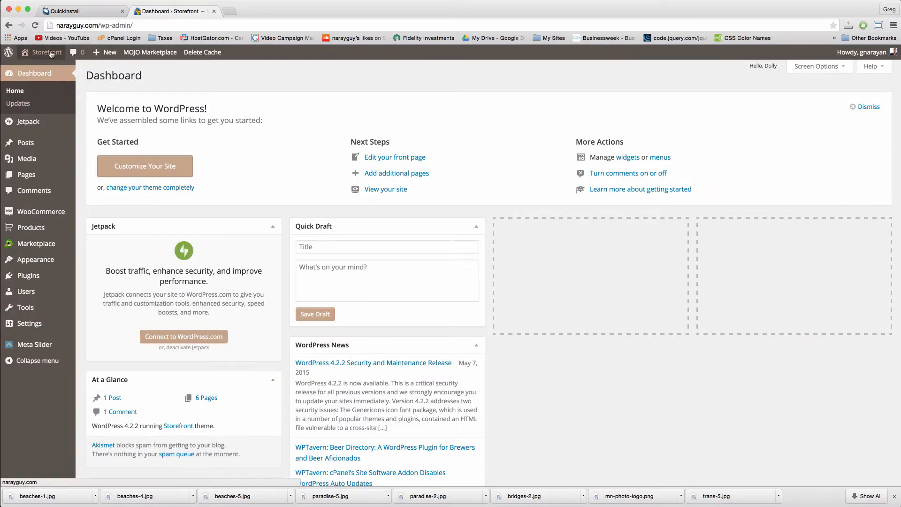
# Step: Close the Quickinstall tab, review the reordered live homepage, and return to the Dashboard
pyautogui.click(51, 54)
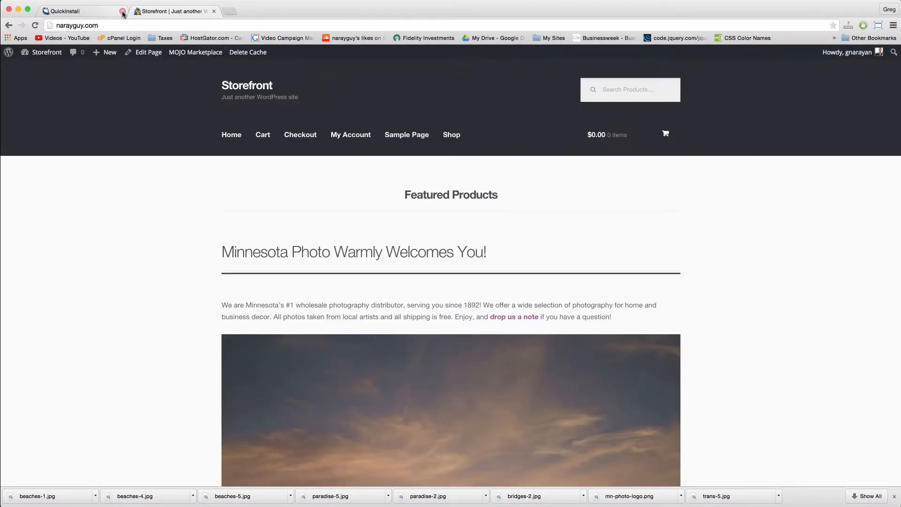
pyautogui.click(122, 12)
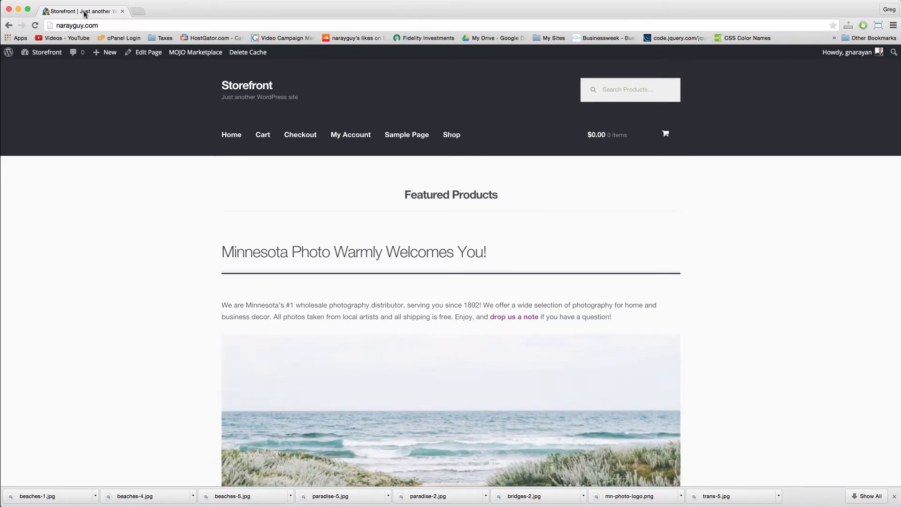
pyautogui.scroll(-15, 195, 289)
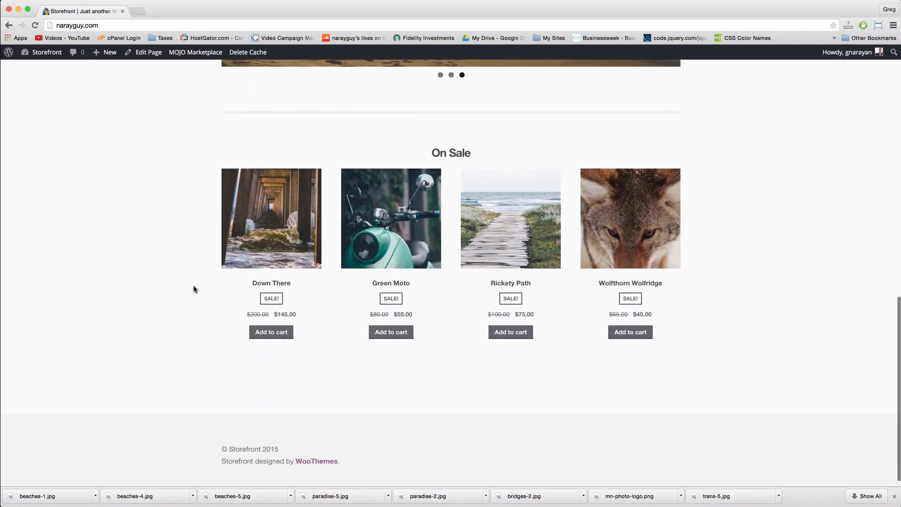
pyautogui.scroll(15, 195, 289)
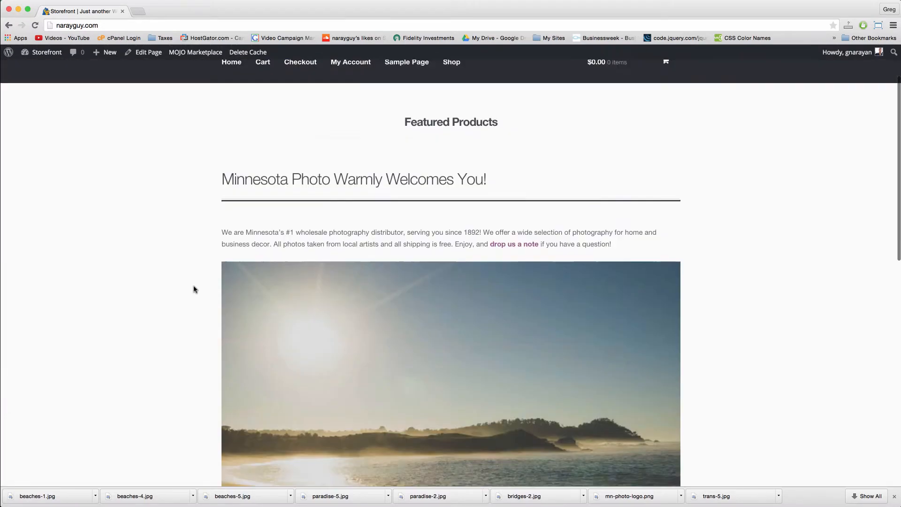
pyautogui.scroll(-5, 195, 289)
pyautogui.scroll(-5, 195, 289)
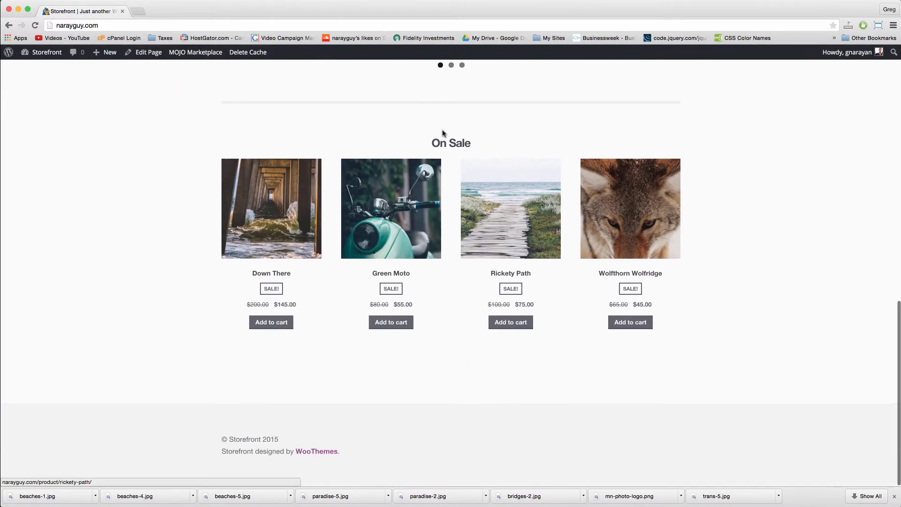
pyautogui.scroll(15, 461, 171)
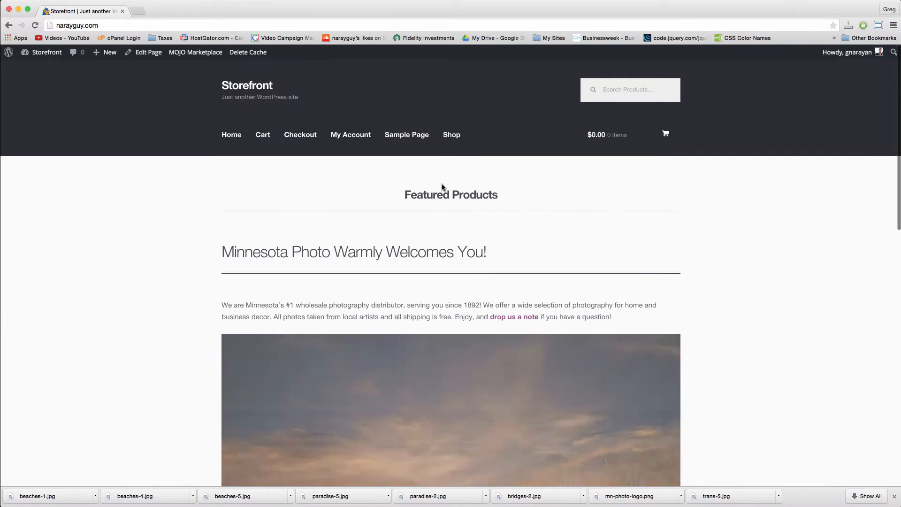
pyautogui.click(53, 55)
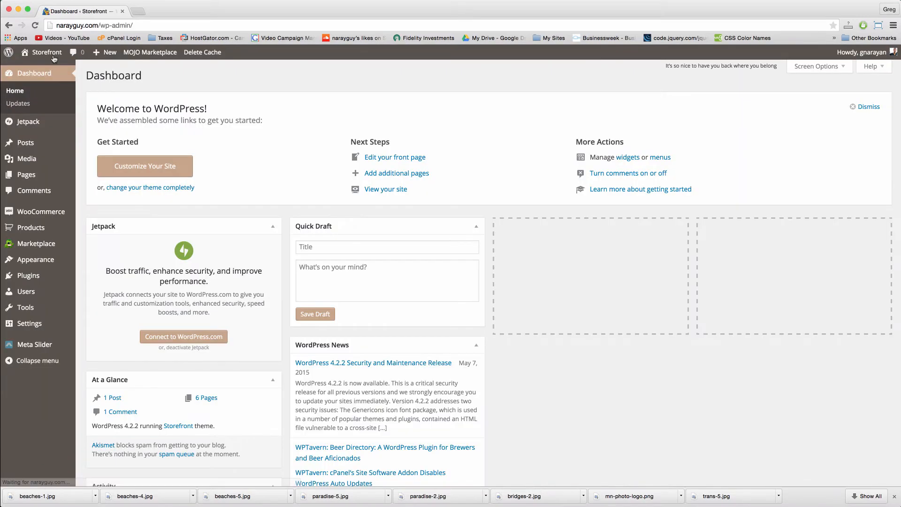
# Step: In Products, mark Paradise Paddling and Green Moto as Featured using Quick Edit
pyautogui.moveTo(34, 164)
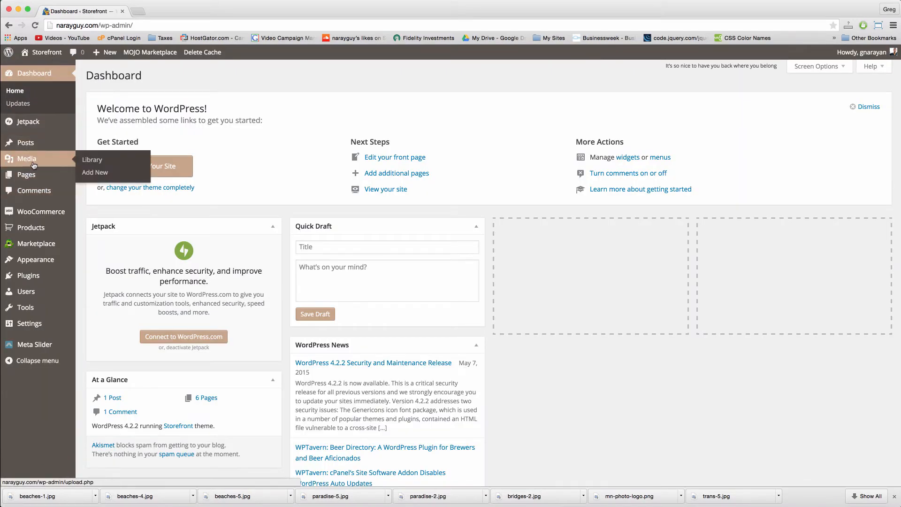
pyautogui.click(40, 231)
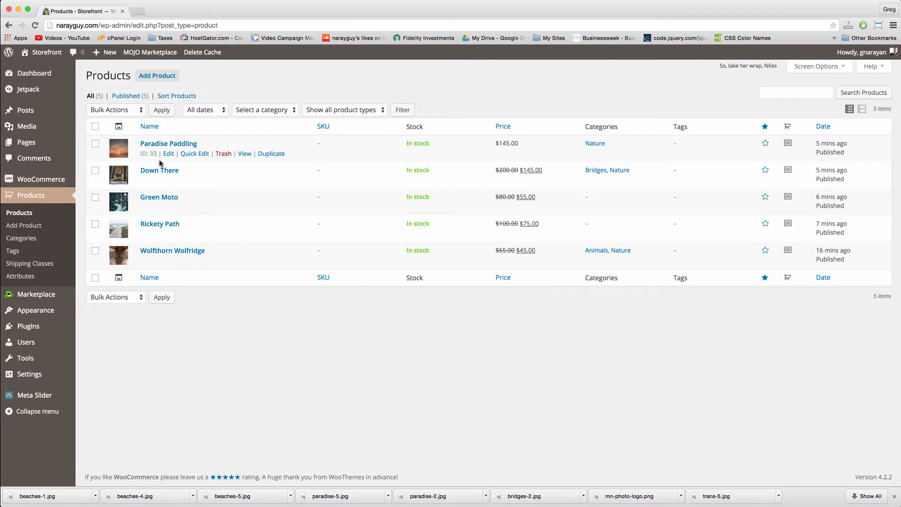
pyautogui.click(189, 154)
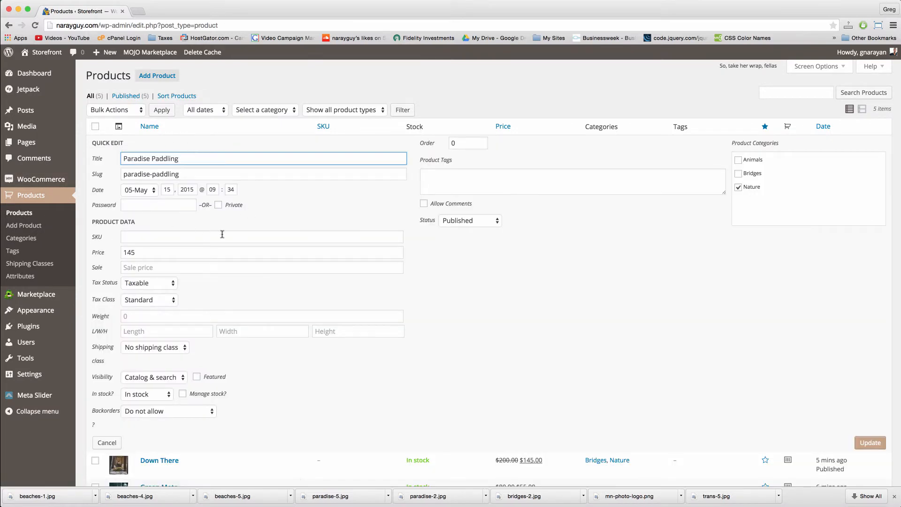
pyautogui.click(196, 376)
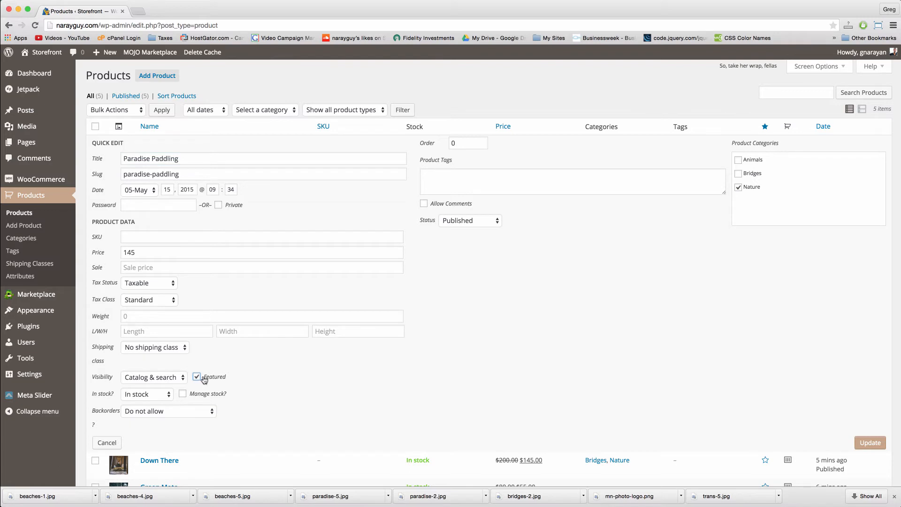
pyautogui.click(865, 444)
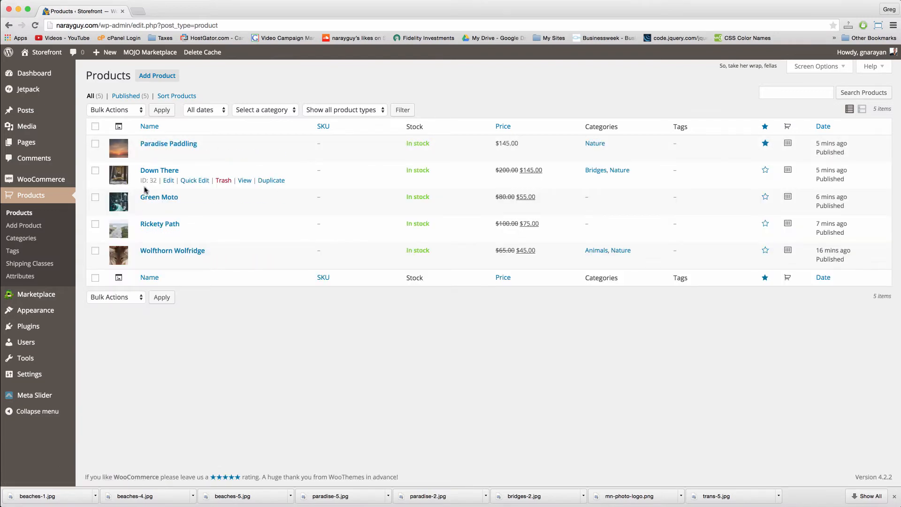
pyautogui.click(193, 207)
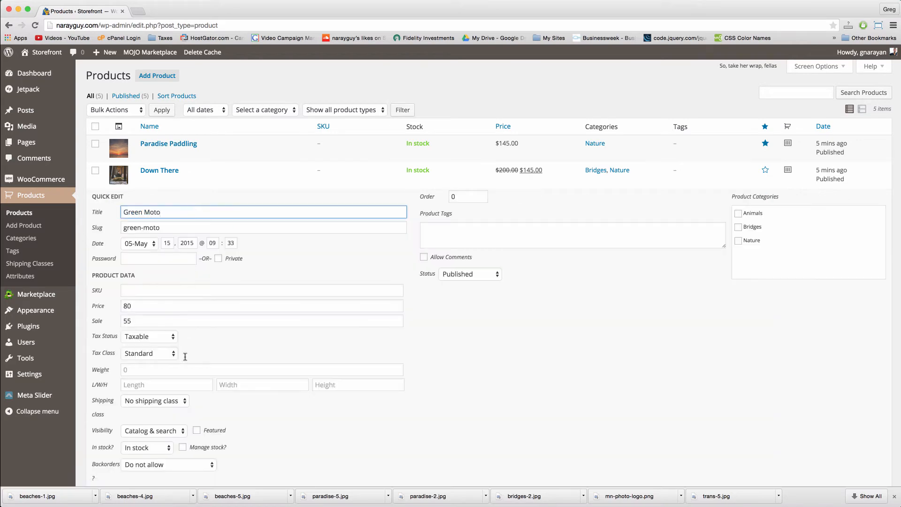
pyautogui.click(197, 430)
pyautogui.scroll(-5, 805, 212)
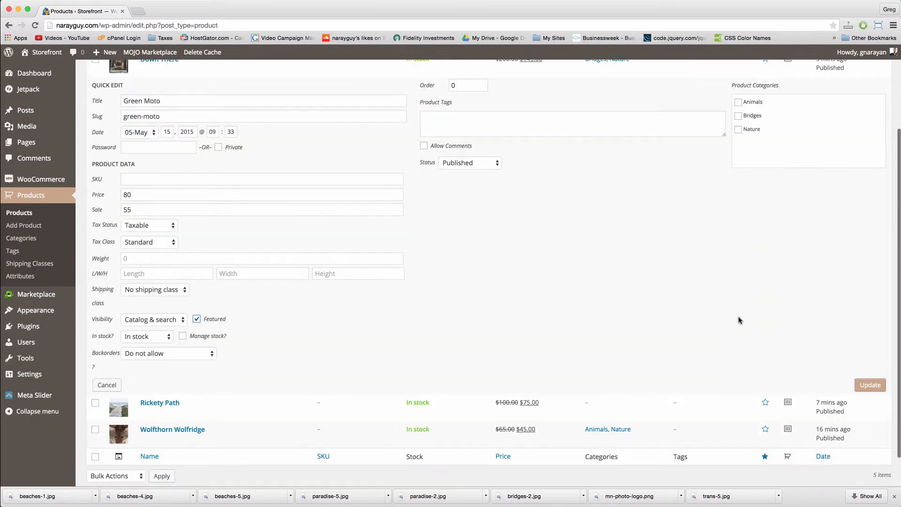
pyautogui.click(865, 348)
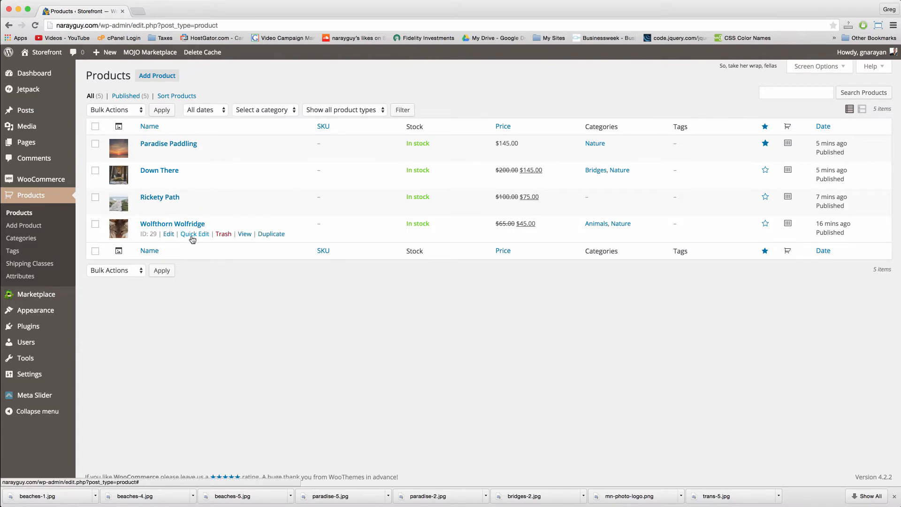
# Step: Mark Wolfthorn Wolfridge and Down There as Featured, then view the live homepage
pyautogui.click(191, 234)
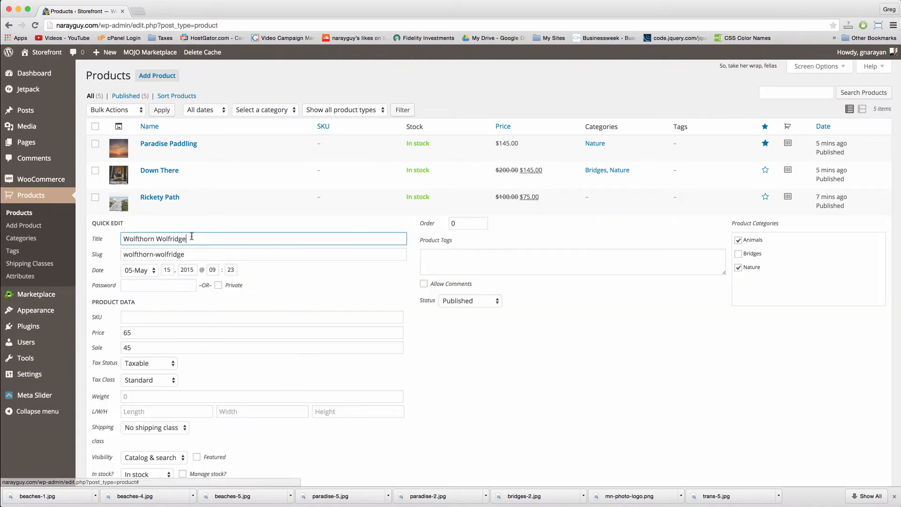
pyautogui.click(196, 458)
pyautogui.scroll(-4, 825, 375)
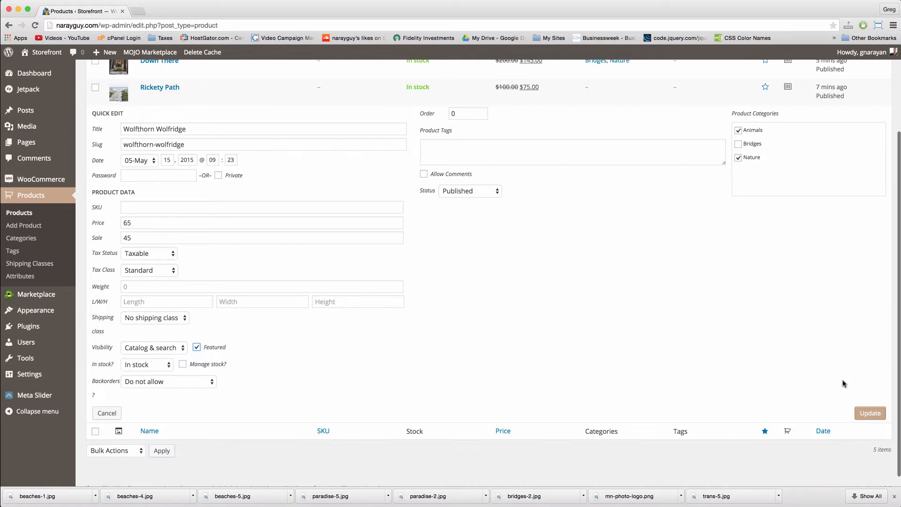
pyautogui.click(870, 413)
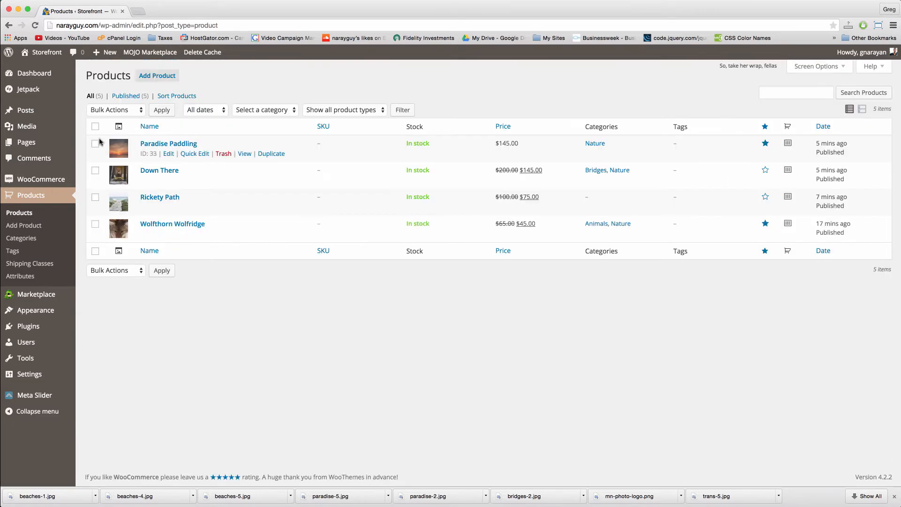
pyautogui.moveTo(147, 178)
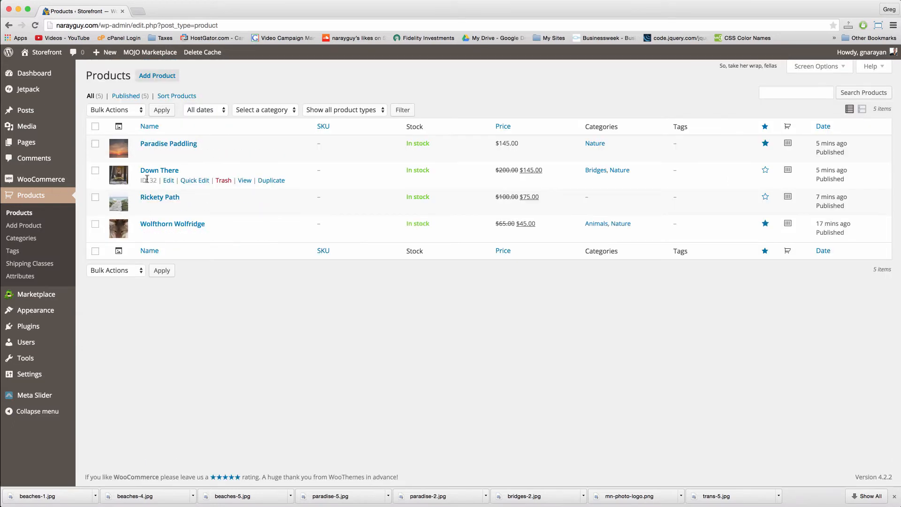
pyautogui.click(194, 181)
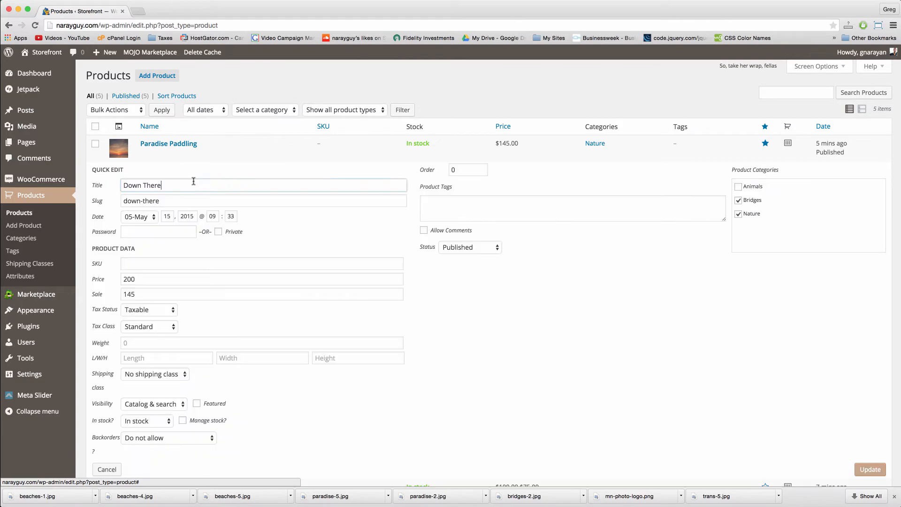
pyautogui.click(196, 404)
pyautogui.click(198, 404)
pyautogui.click(869, 469)
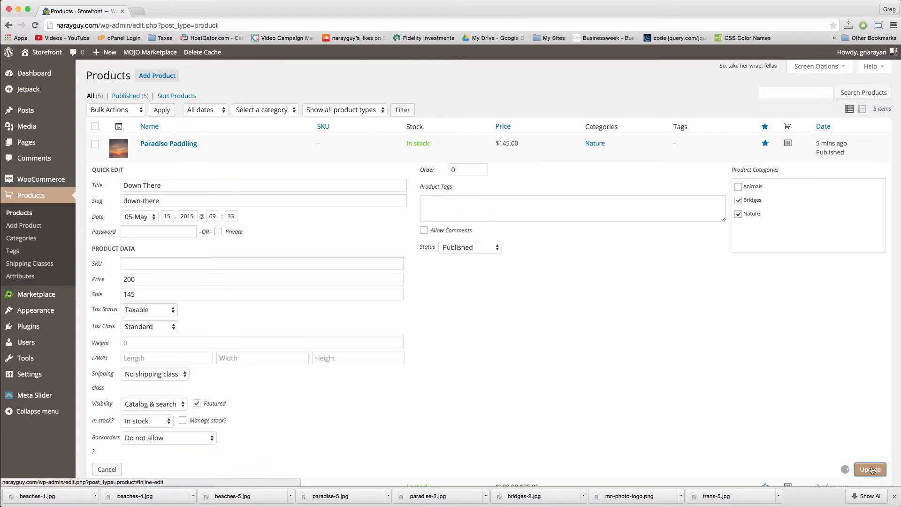
pyautogui.click(45, 53)
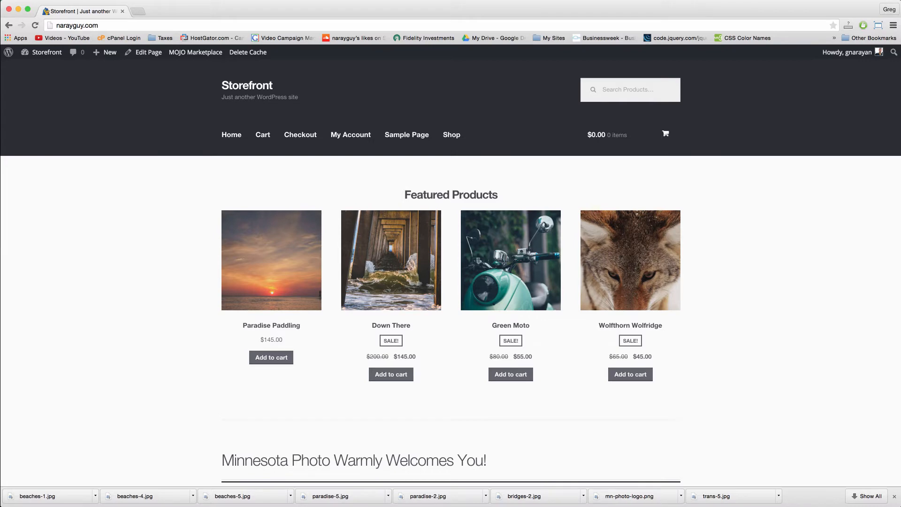
pyautogui.press('super+Tab')
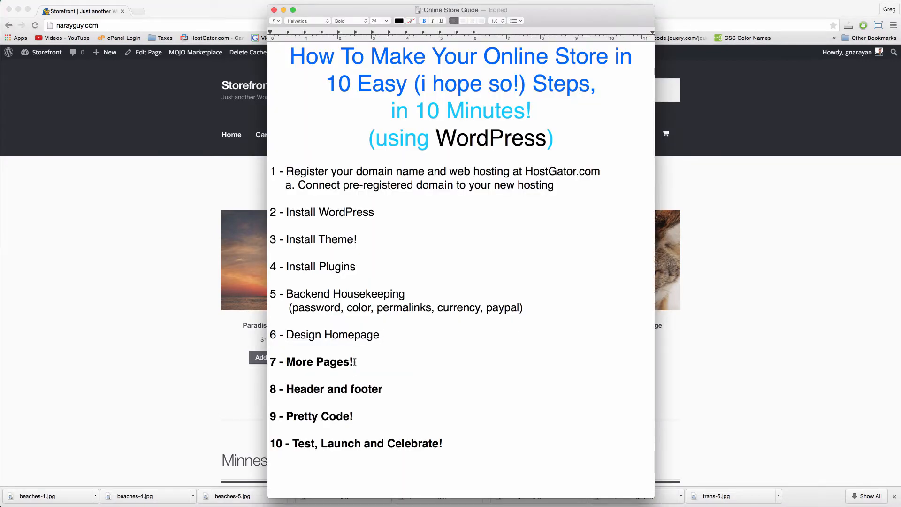
# Step: Unbold the '7 - More Pages!' line in the guide notes and switch back to the browser
pyautogui.moveTo(356, 364); pyautogui.dragTo(247, 366)
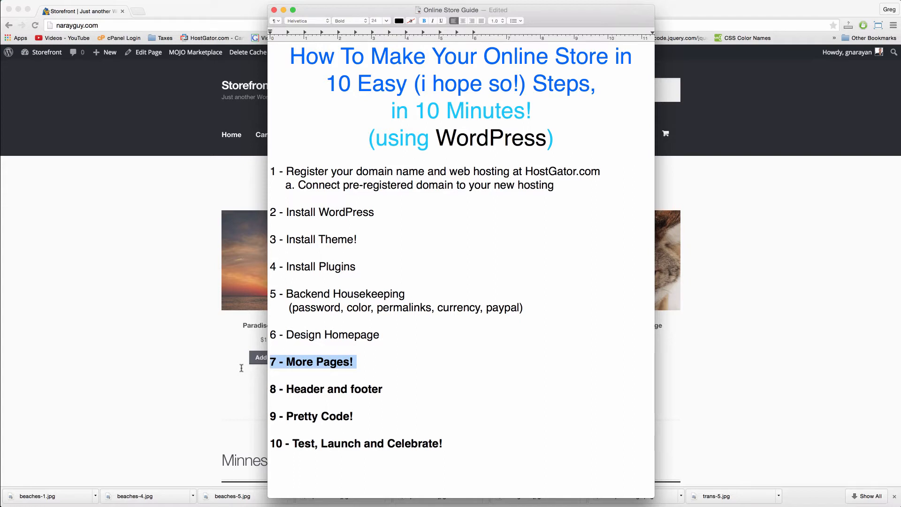
pyautogui.press('super+b')
pyautogui.click(123, 358)
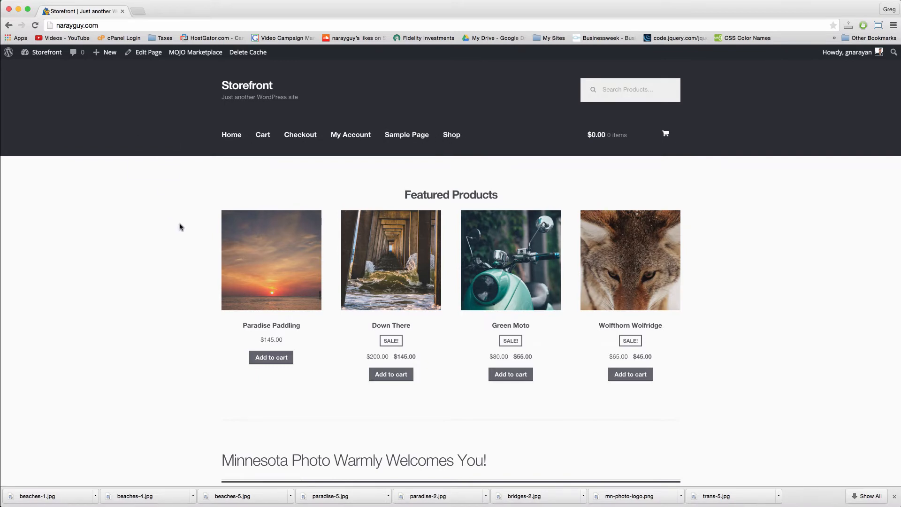
# Step: Publish a new page titled 'Contact' with the default page template
pyautogui.moveTo(108, 52)
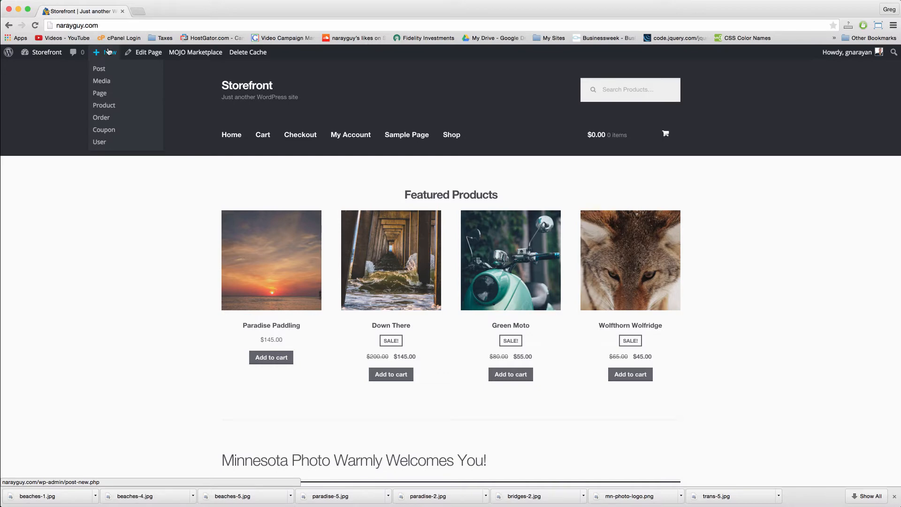
pyautogui.click(104, 94)
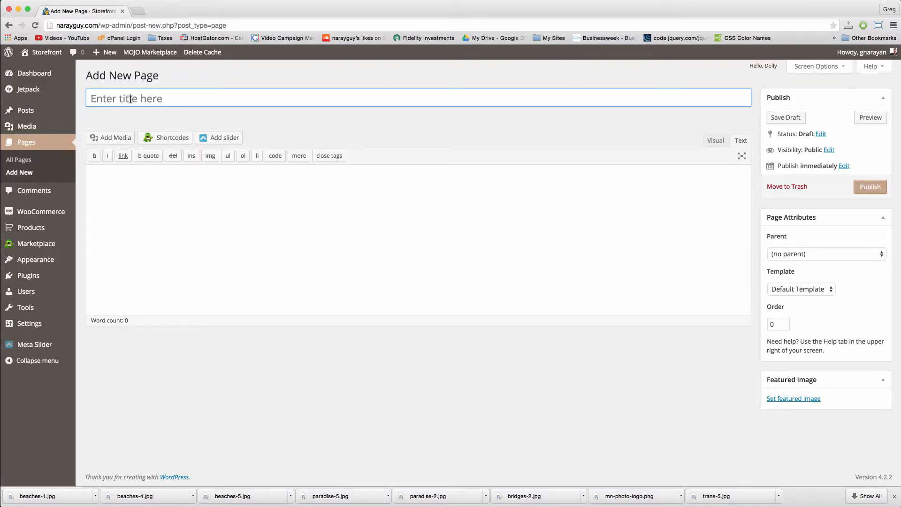
pyautogui.write('Contact')
pyautogui.click(199, 201)
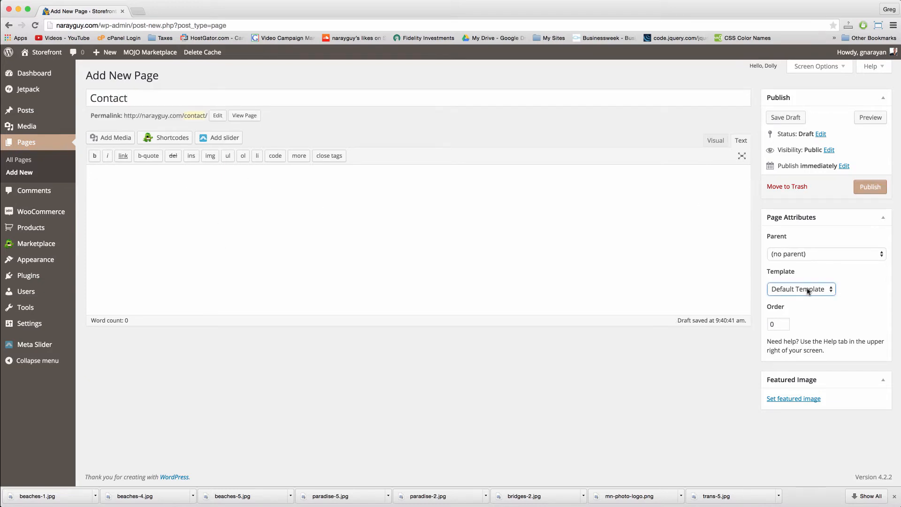
pyautogui.click(807, 291)
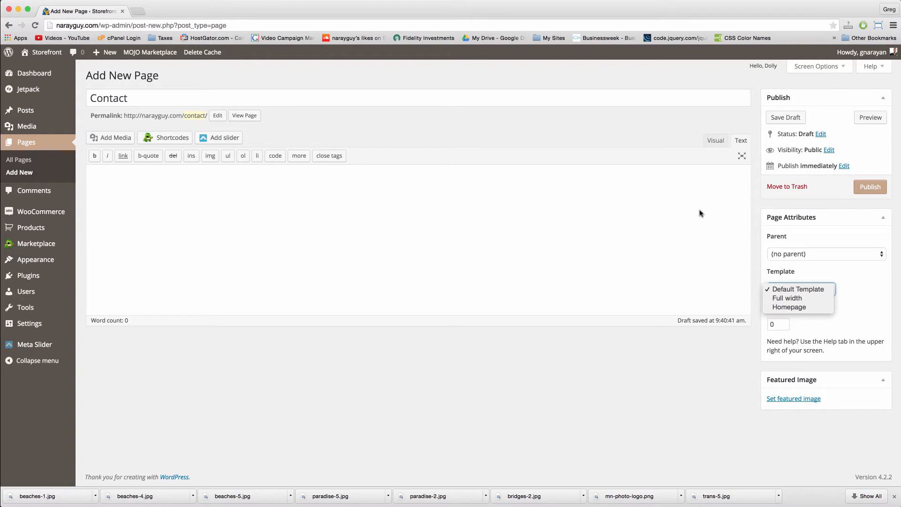
pyautogui.click(670, 213)
pyautogui.click(869, 187)
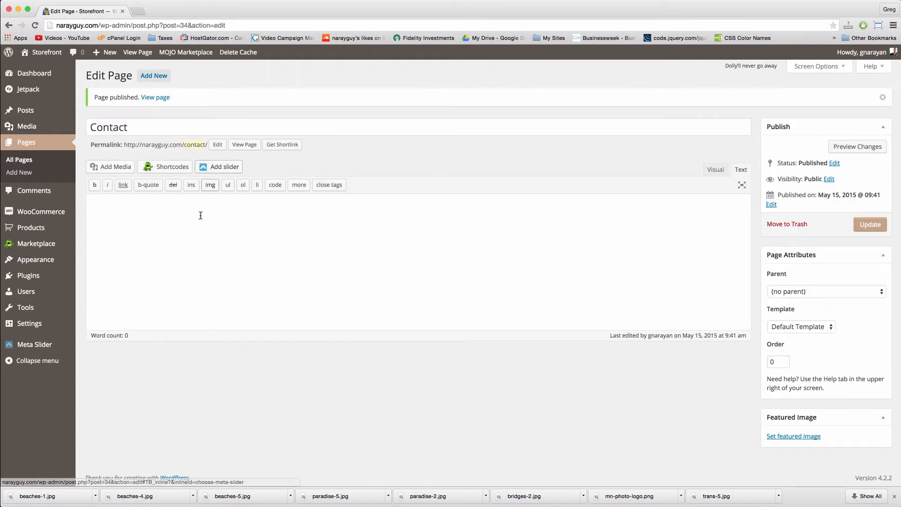
# Step: Publish a second new page titled 'About Us'
pyautogui.moveTo(112, 52)
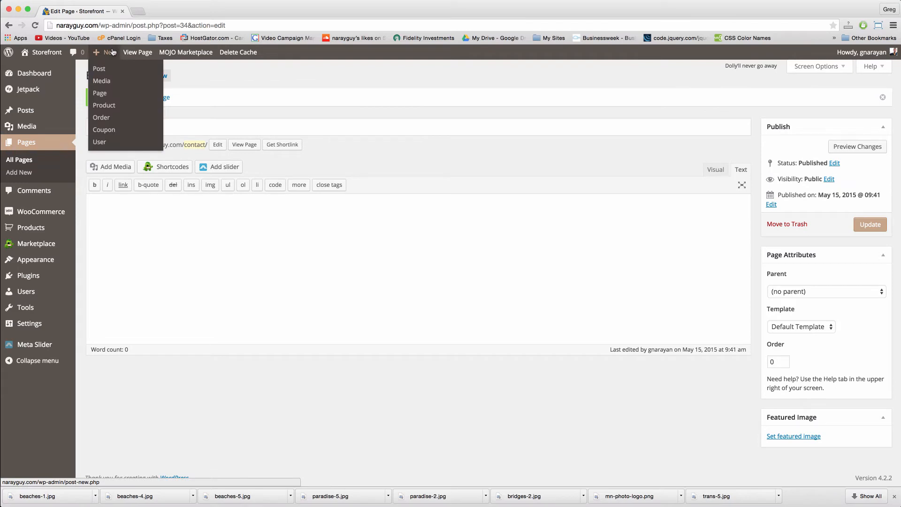
pyautogui.click(105, 92)
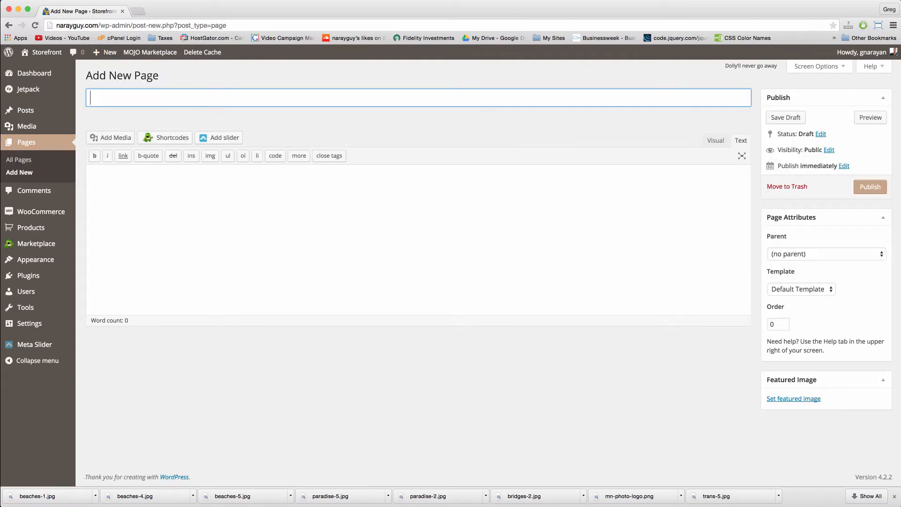
pyautogui.write('About Us')
pyautogui.click(169, 217)
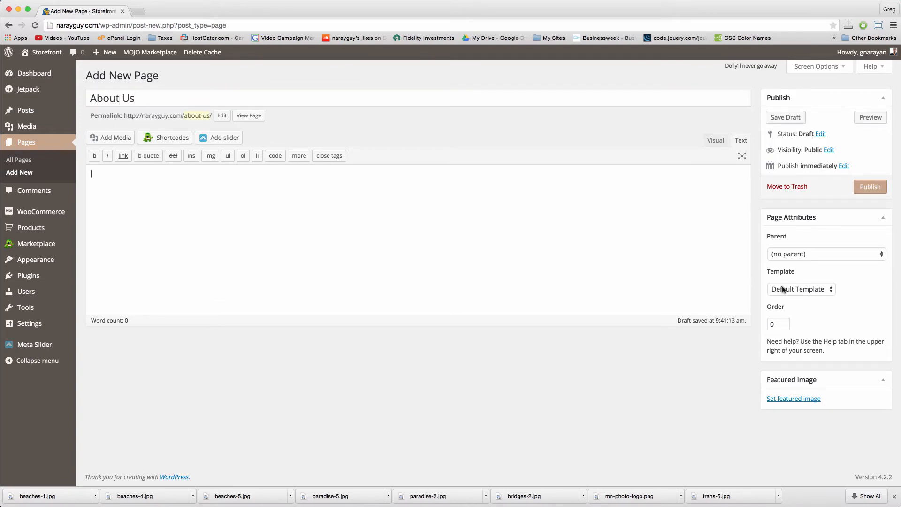
pyautogui.click(867, 192)
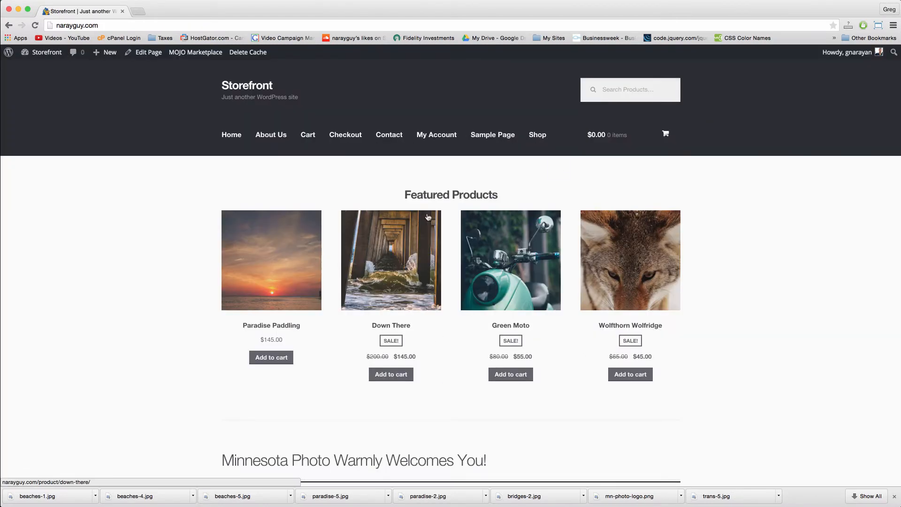
pyautogui.press('super+Tab')
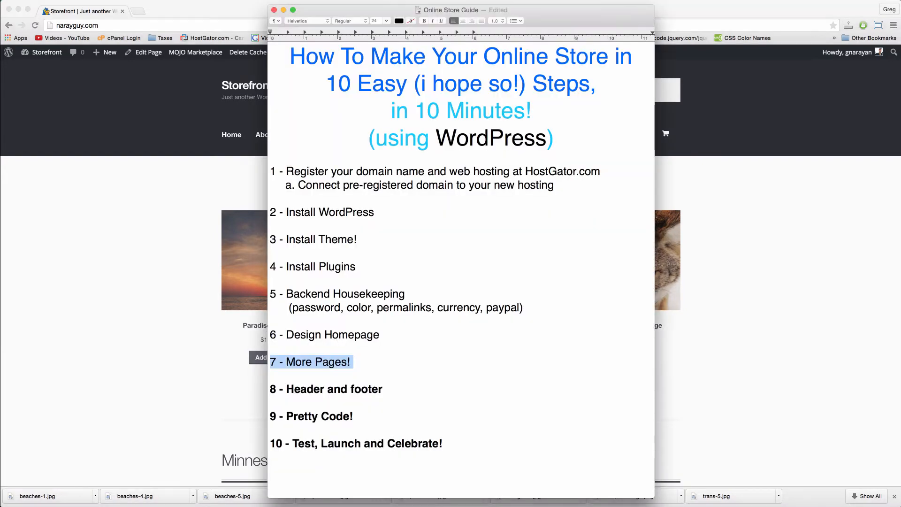
pyautogui.click(352, 361)
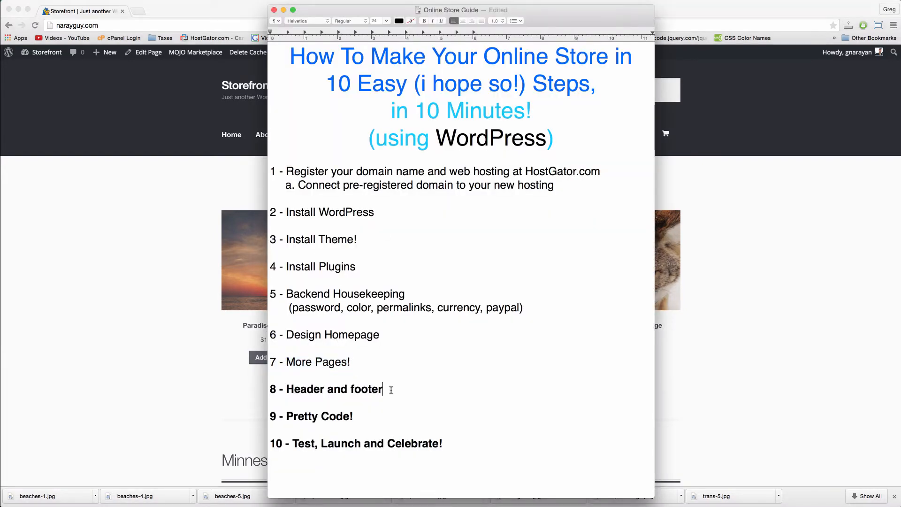
pyautogui.moveTo(389, 390); pyautogui.dragTo(250, 390)
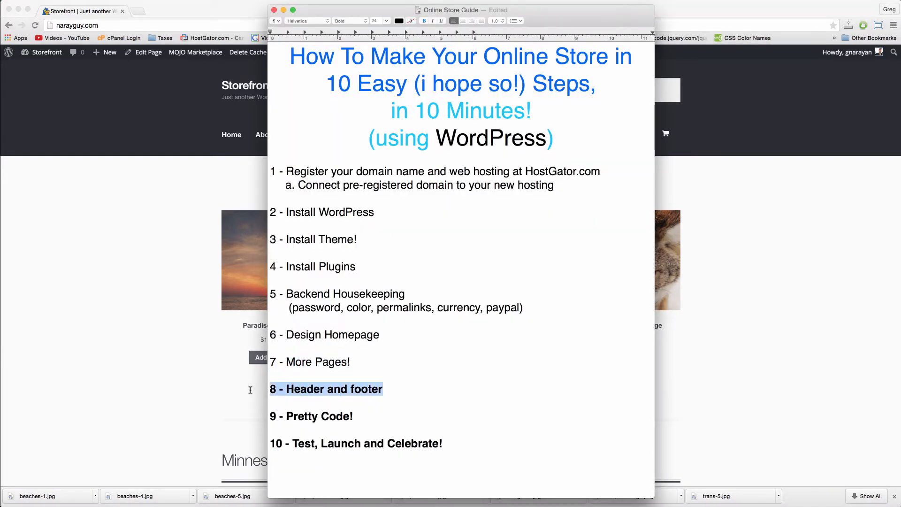
pyautogui.press('super+Tab')
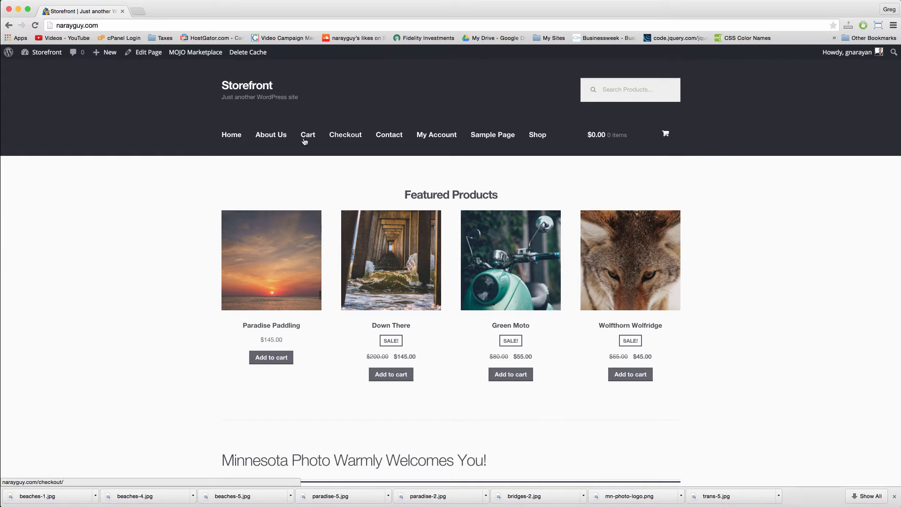
# Step: Look at the live Contact and My Account pages, return Home, then go to the admin Dashboard
pyautogui.click(391, 138)
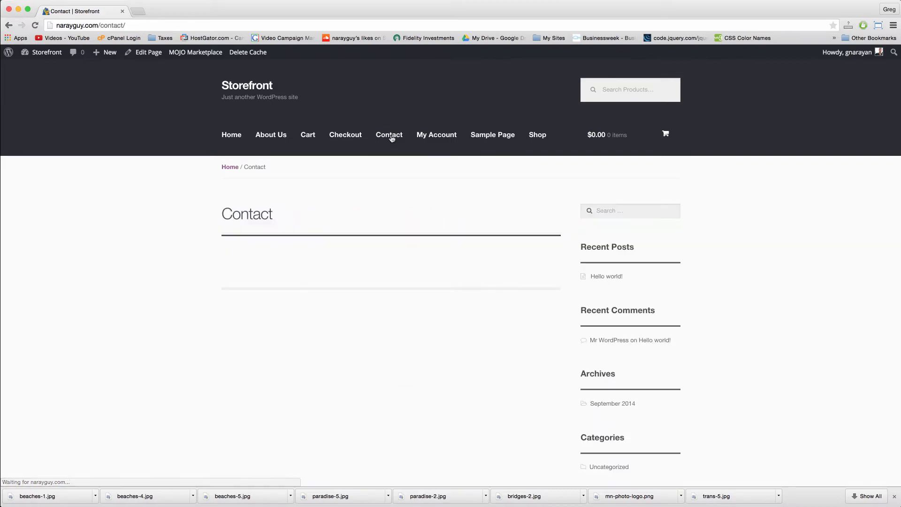
pyautogui.click(425, 138)
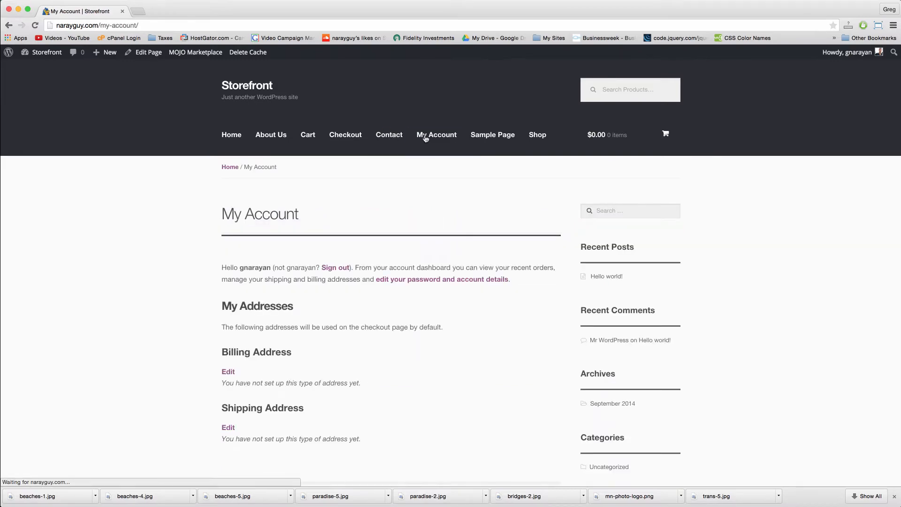
pyautogui.click(231, 135)
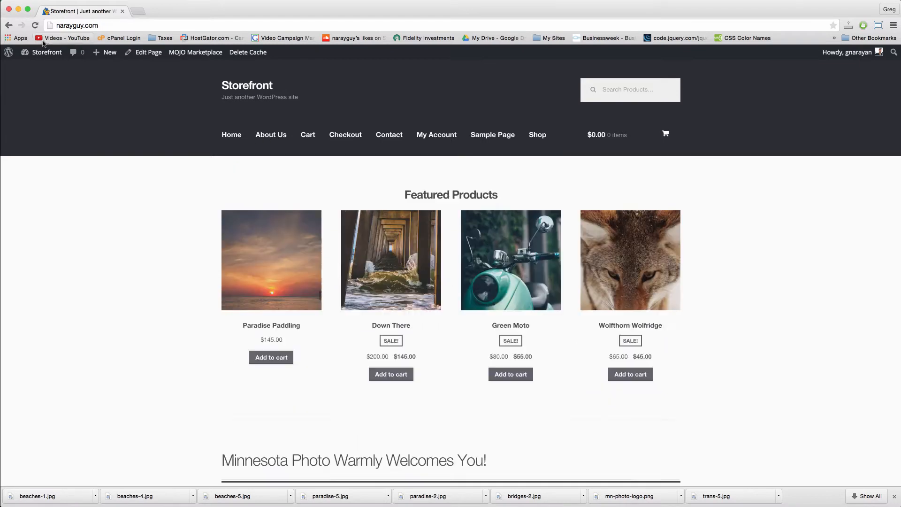
pyautogui.moveTo(49, 53)
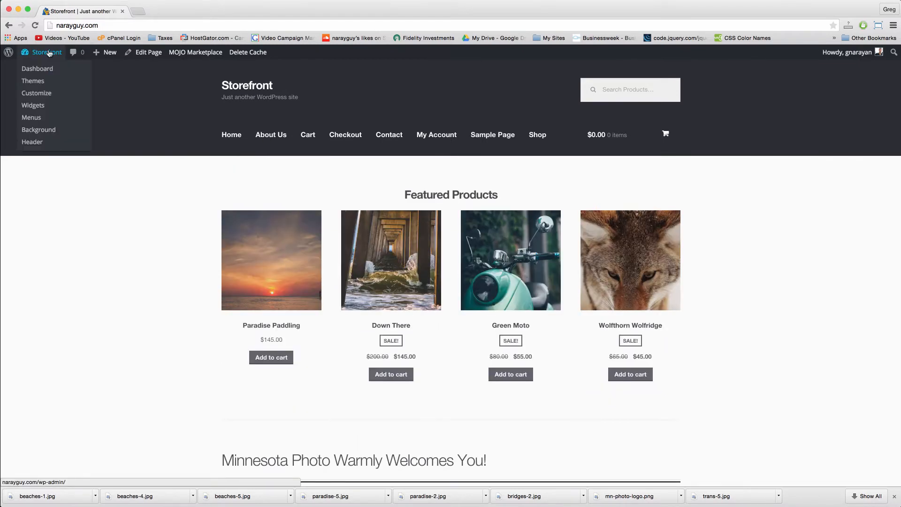
pyautogui.click(49, 53)
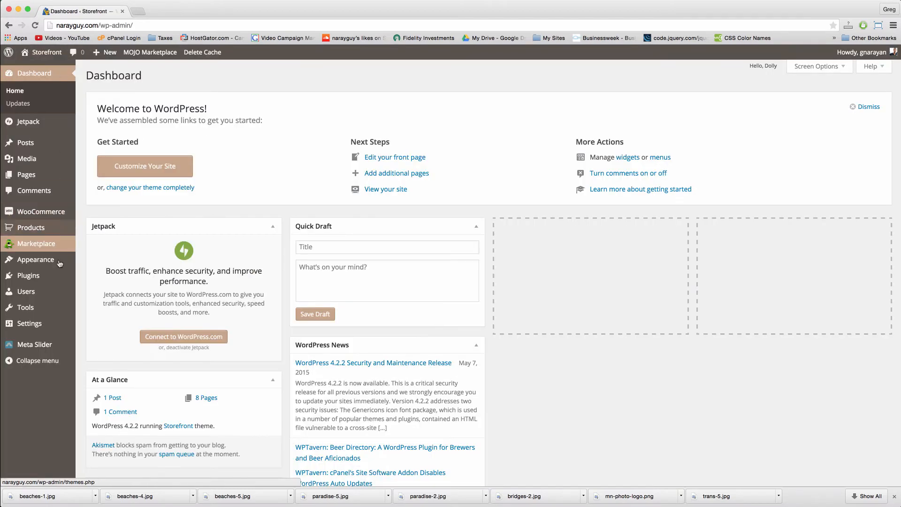
# Step: Create the Main Navigation menu containing Shop, About Us and Contact, in that order
pyautogui.moveTo(49, 261)
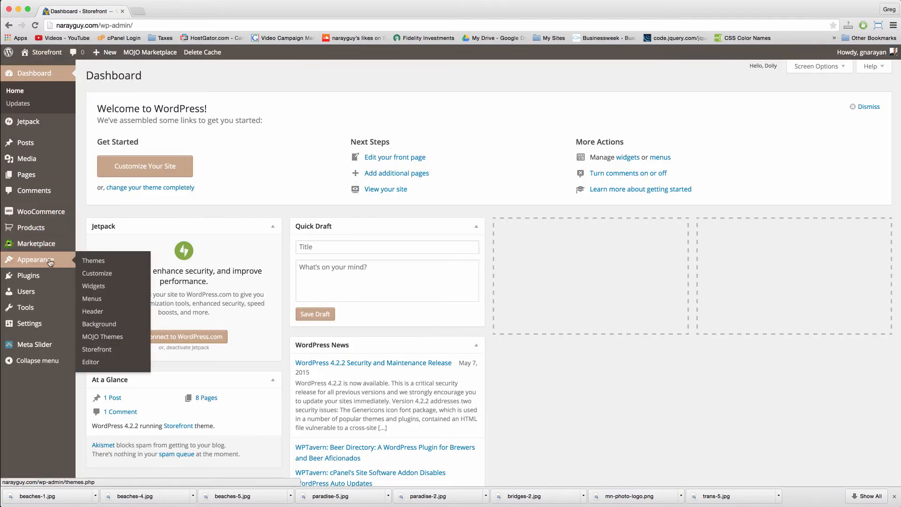
pyautogui.click(99, 300)
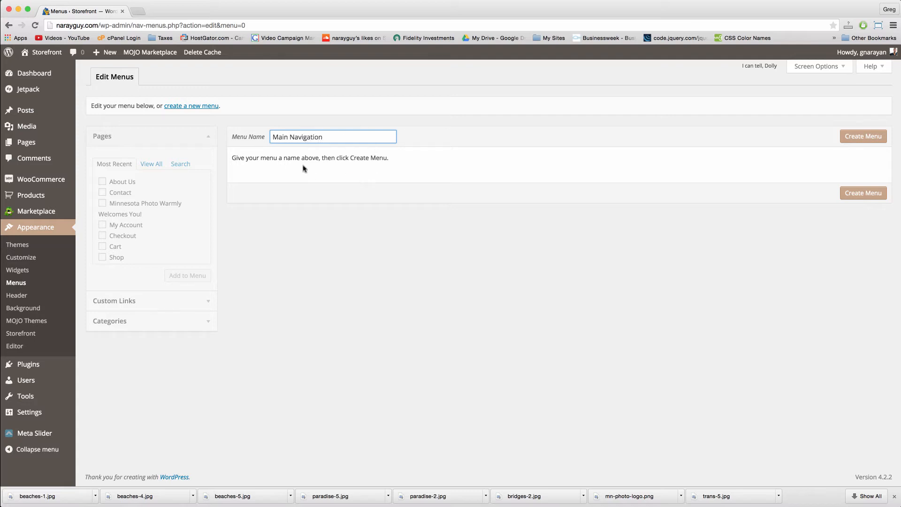
pyautogui.click(863, 135)
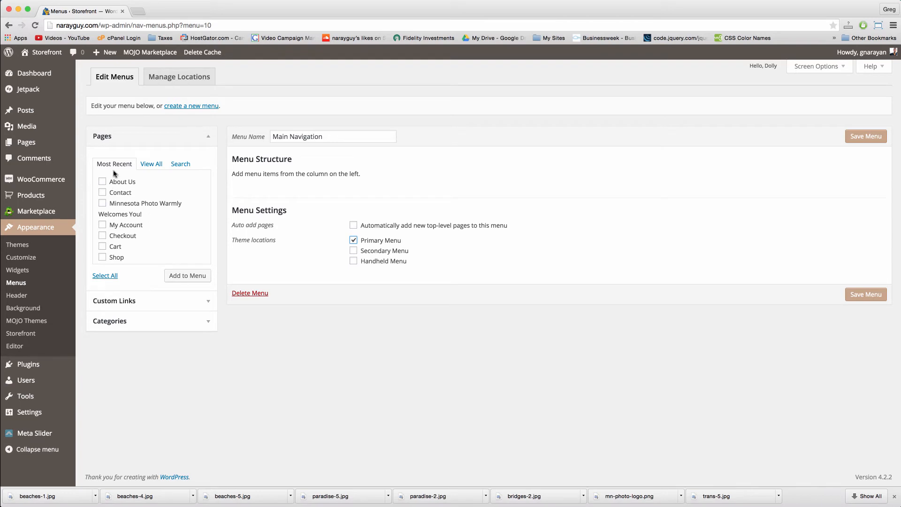
pyautogui.click(102, 182)
pyautogui.click(103, 203)
pyautogui.click(103, 204)
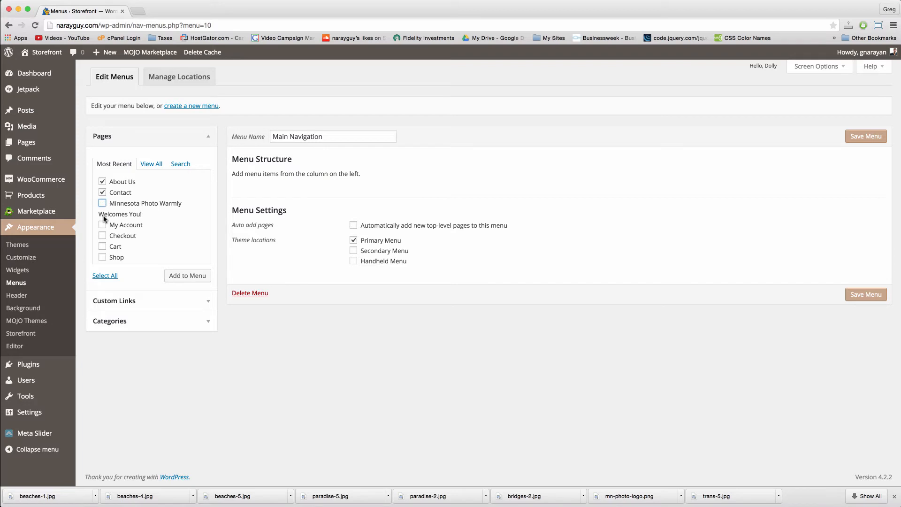
pyautogui.click(102, 257)
pyautogui.click(197, 279)
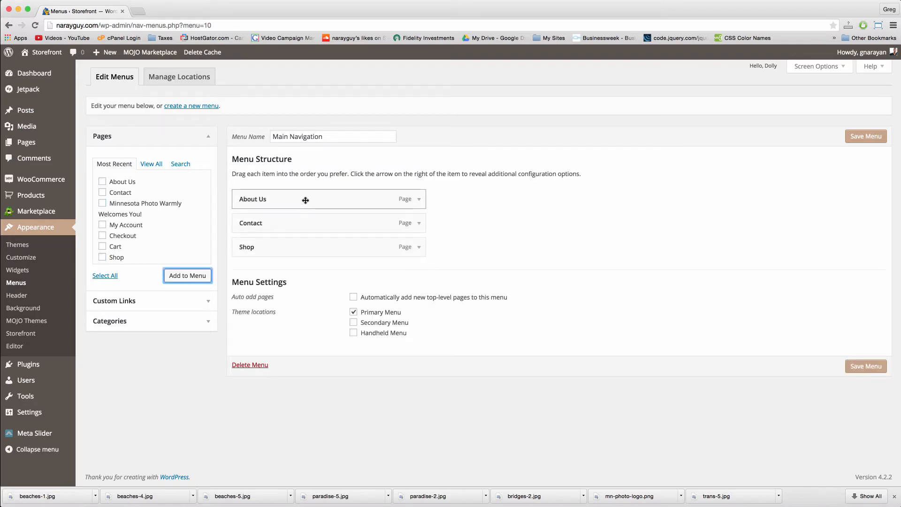
pyautogui.moveTo(305, 200); pyautogui.dragTo(299, 244)
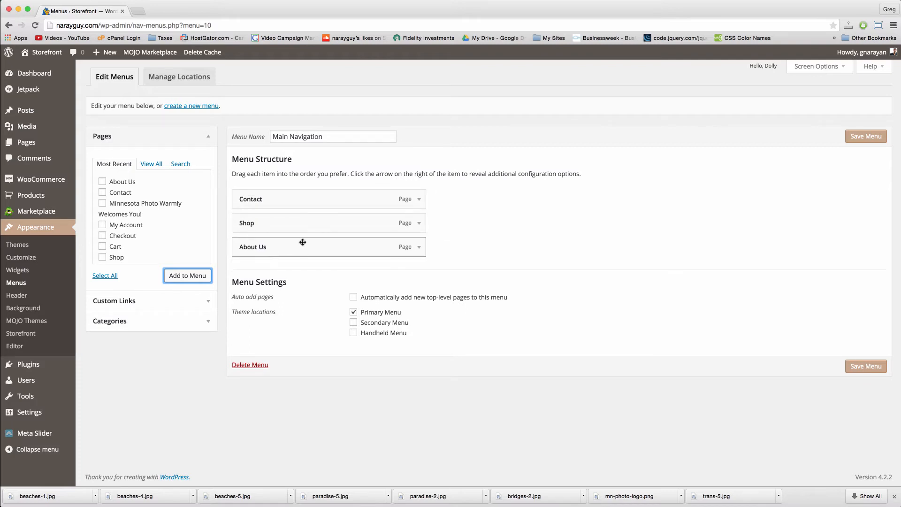
pyautogui.moveTo(293, 199); pyautogui.dragTo(290, 250)
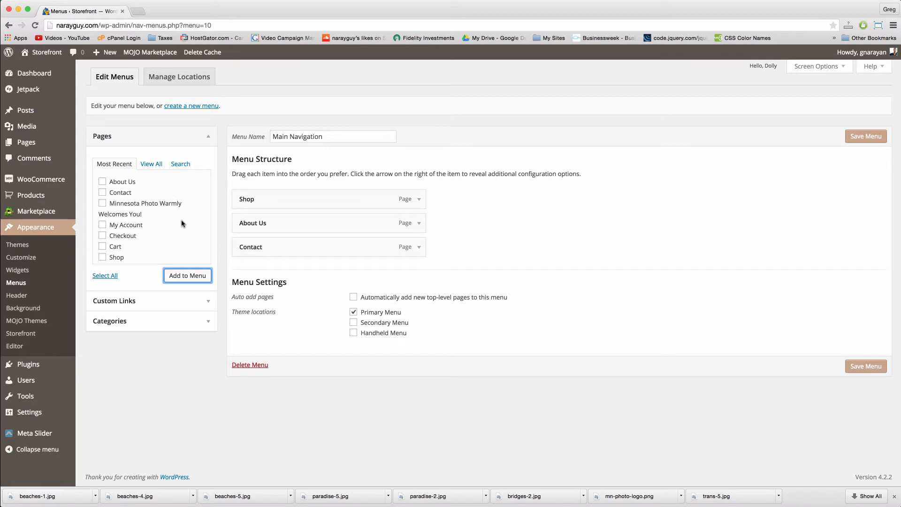
# Step: Add the welcome page at the top of the menu, relabel it 'Home', and save
pyautogui.click(102, 204)
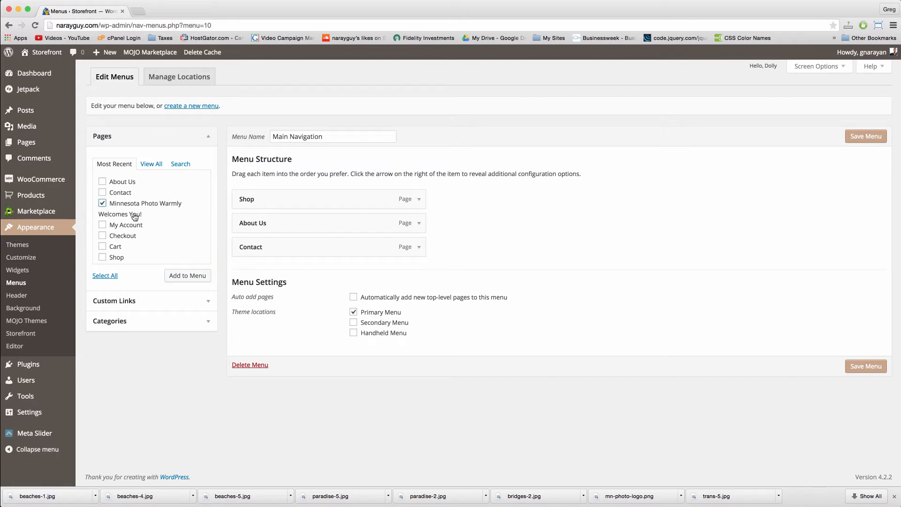
pyautogui.click(182, 277)
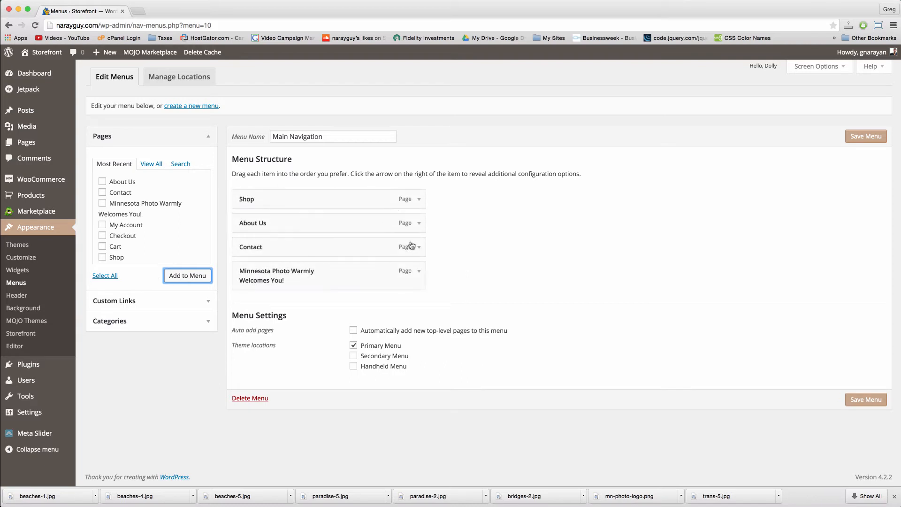
pyautogui.moveTo(366, 269); pyautogui.dragTo(369, 201)
pyautogui.click(419, 199)
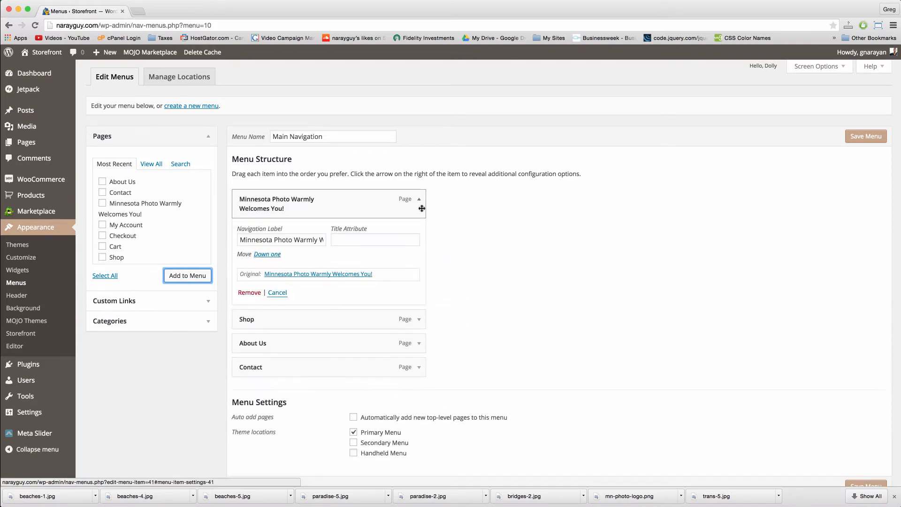
pyautogui.tripleClick(254, 241)
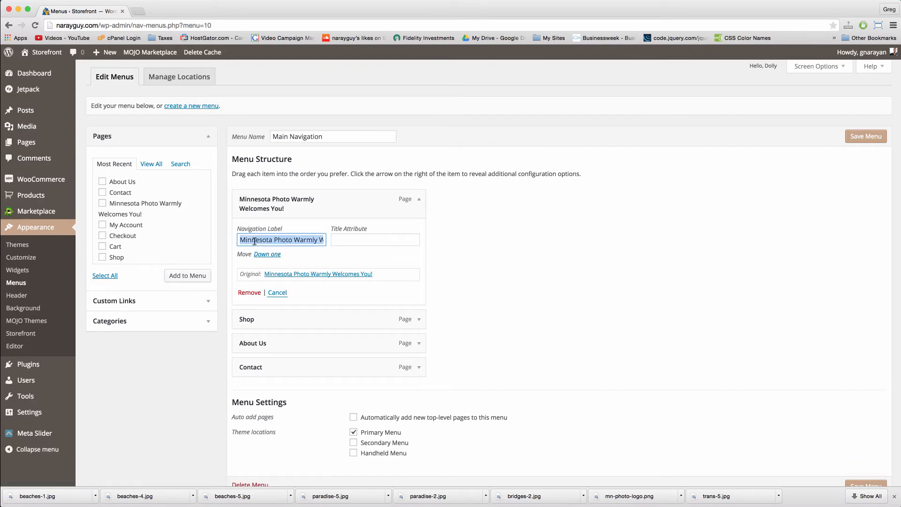
pyautogui.press('BackSpace')
pyautogui.write('Home')
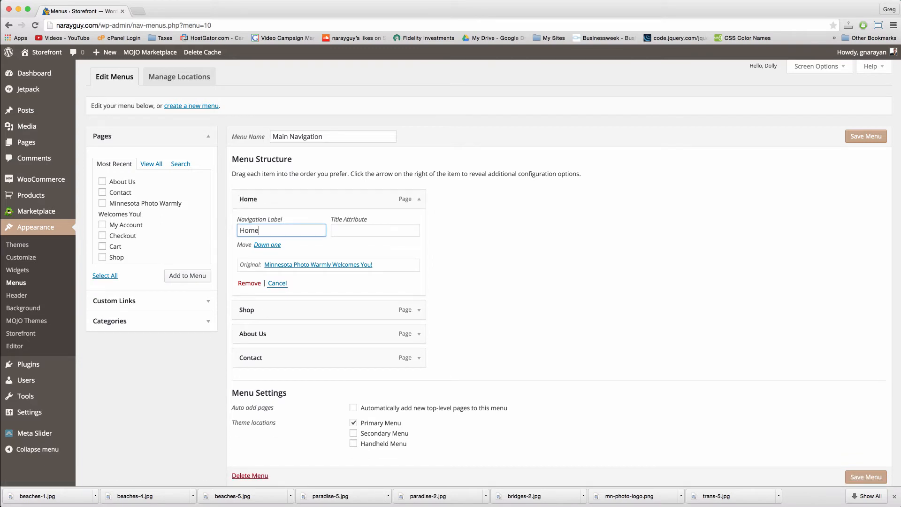
pyautogui.click(419, 199)
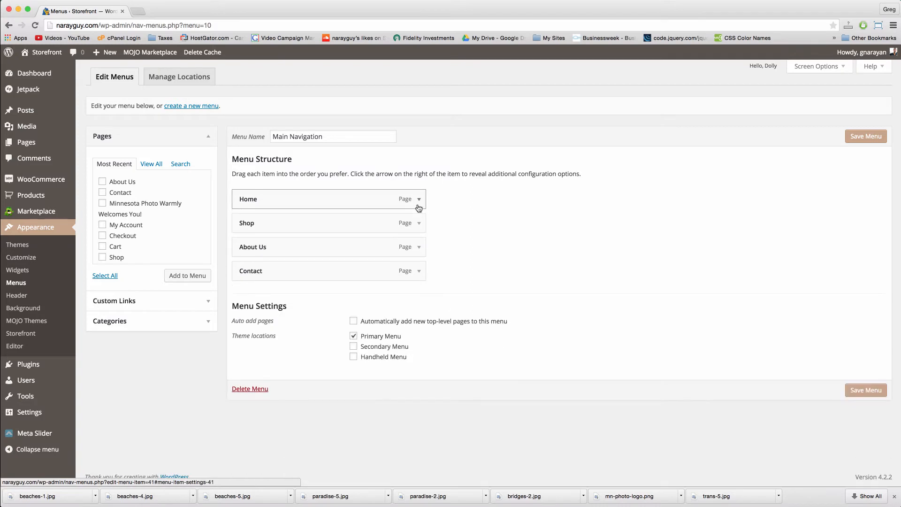
pyautogui.click(863, 136)
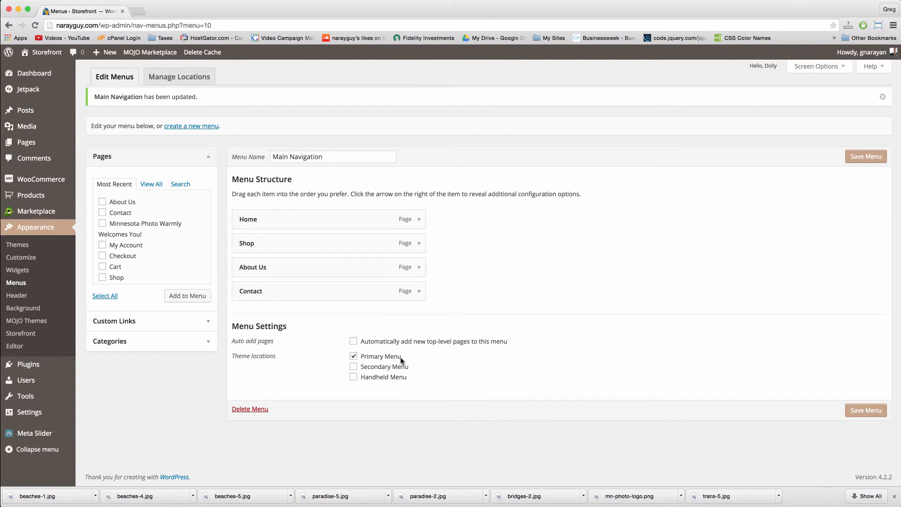
# Step: Open the live site and browse the Shop page's five products via the new menu
pyautogui.click(32, 52)
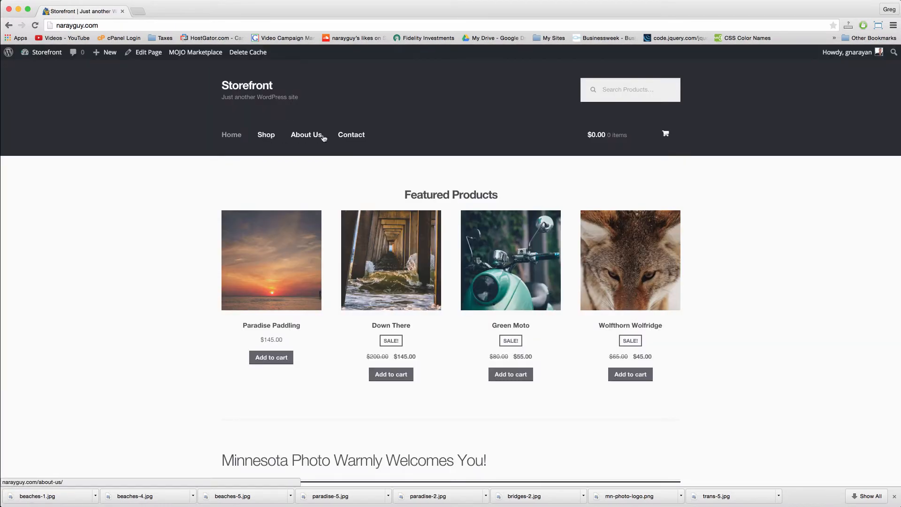
pyautogui.click(263, 136)
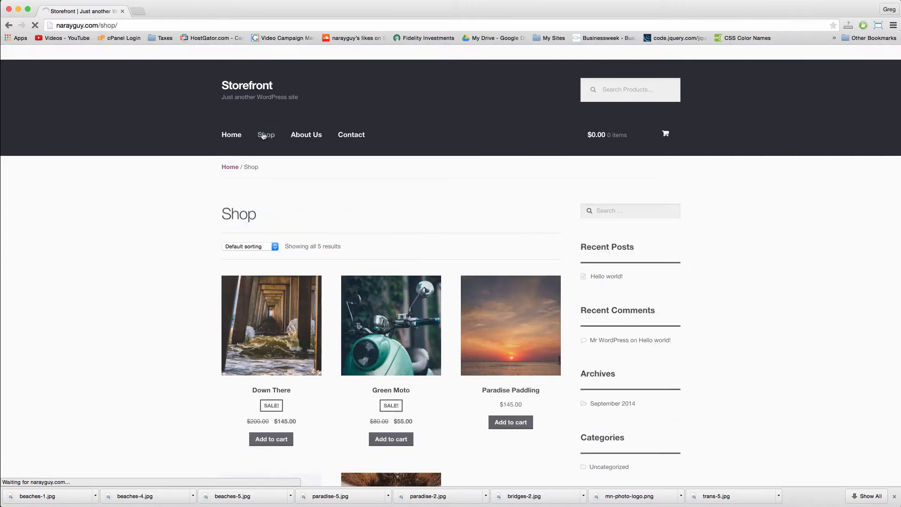
pyautogui.scroll(-7, 380, 202)
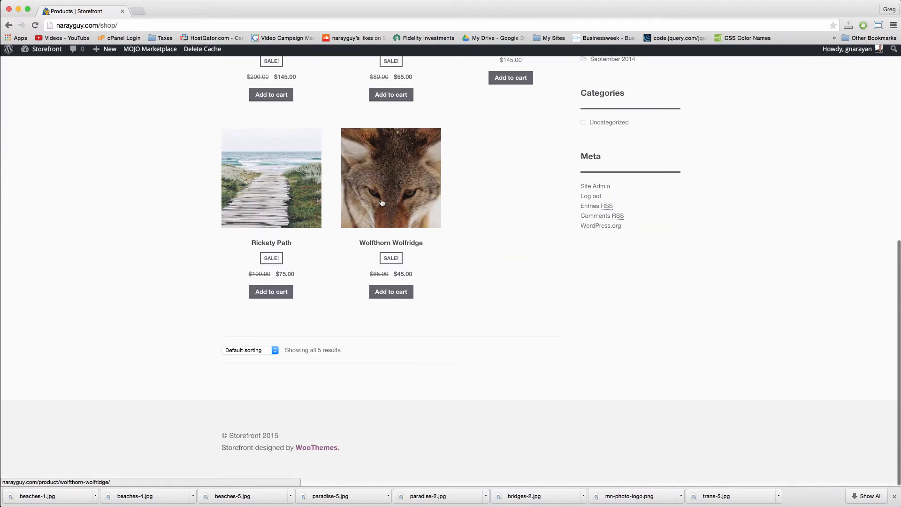
pyautogui.scroll(8, 380, 202)
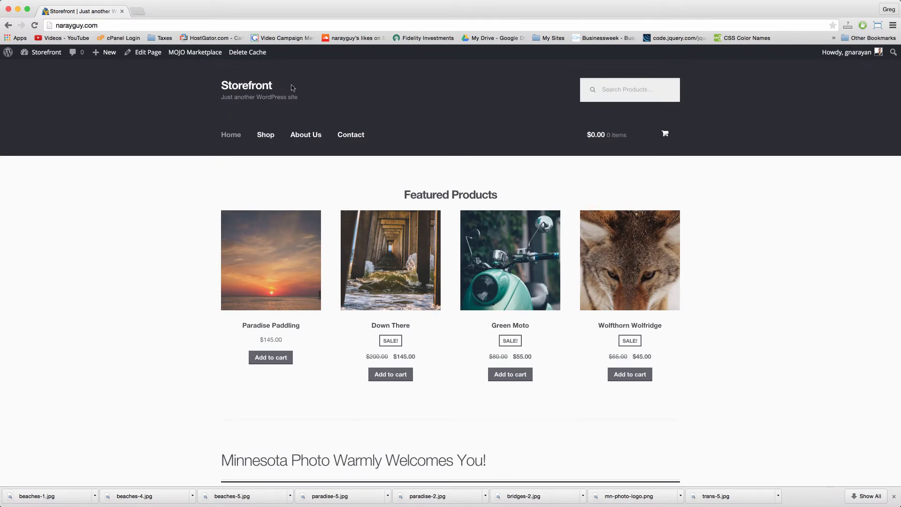
# Step: From the Dashboard, open Jetpack and start its connection to WordPress.com
pyautogui.click(51, 53)
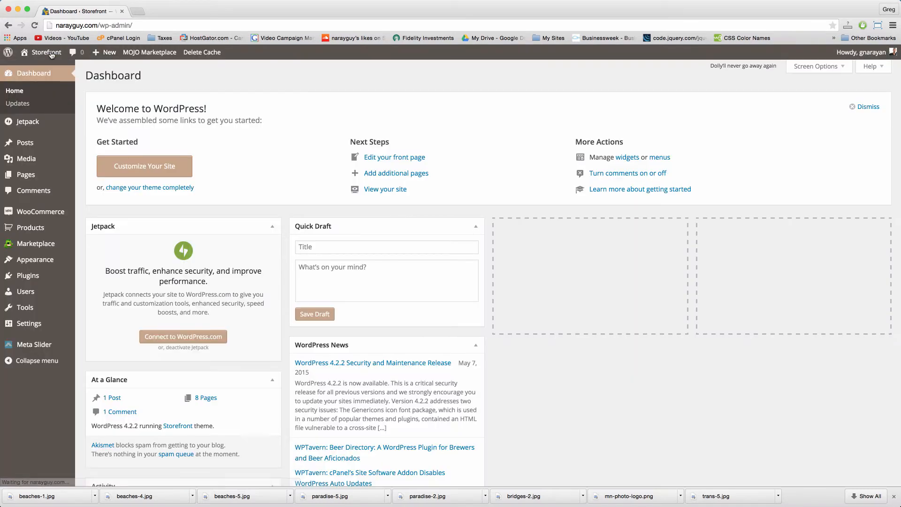
pyautogui.moveTo(64, 170)
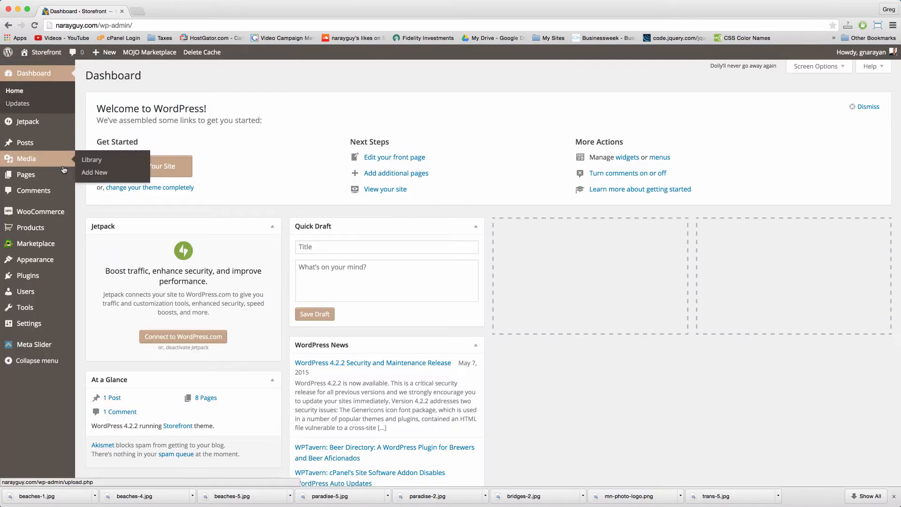
pyautogui.click(37, 124)
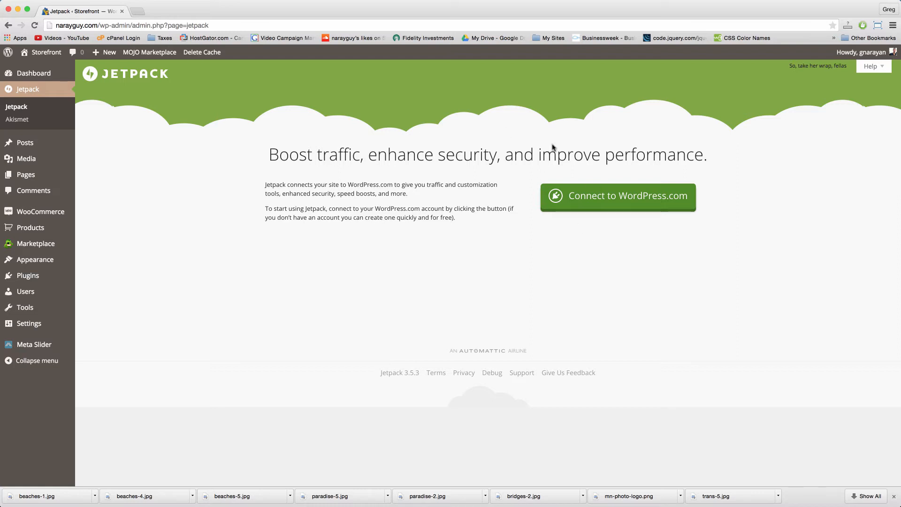
pyautogui.click(597, 200)
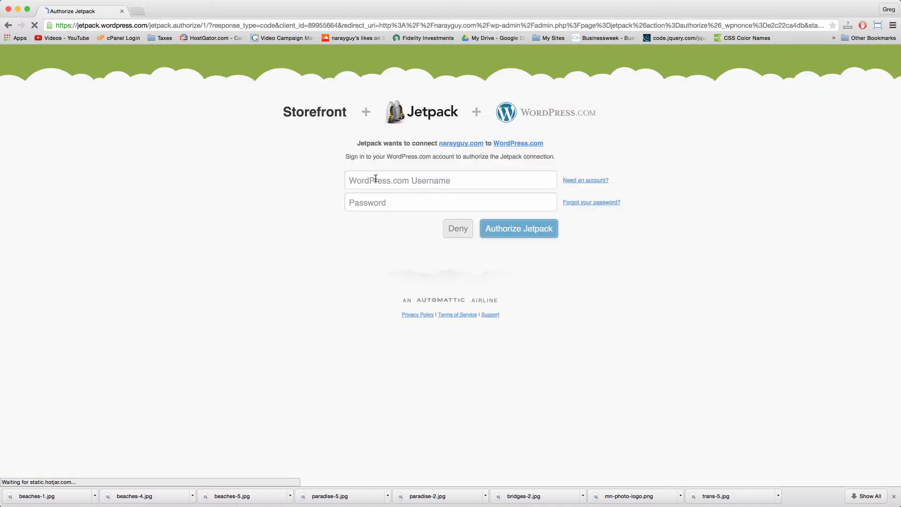
# Step: Sign in with the WordPress.com username and password to authorize Jetpack
pyautogui.click(376, 178)
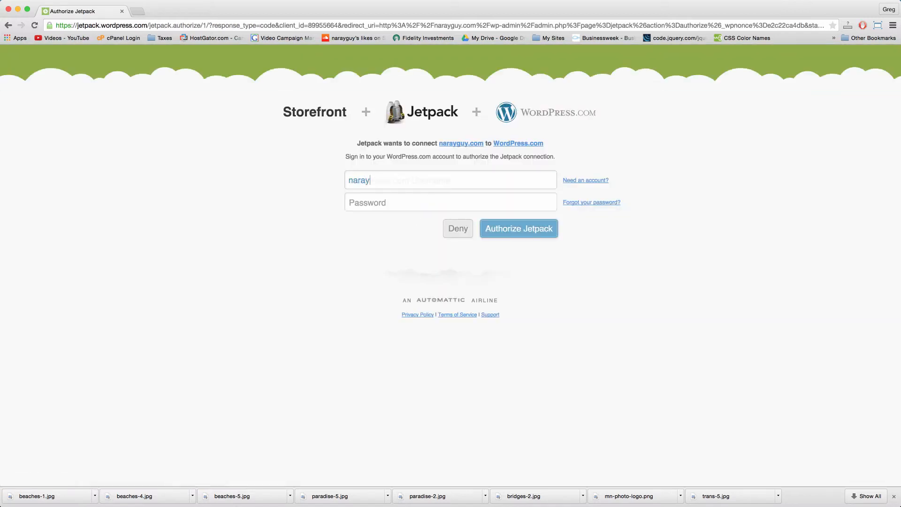
pyautogui.press('Tab')
pyautogui.write('••')
pyautogui.press('Return')
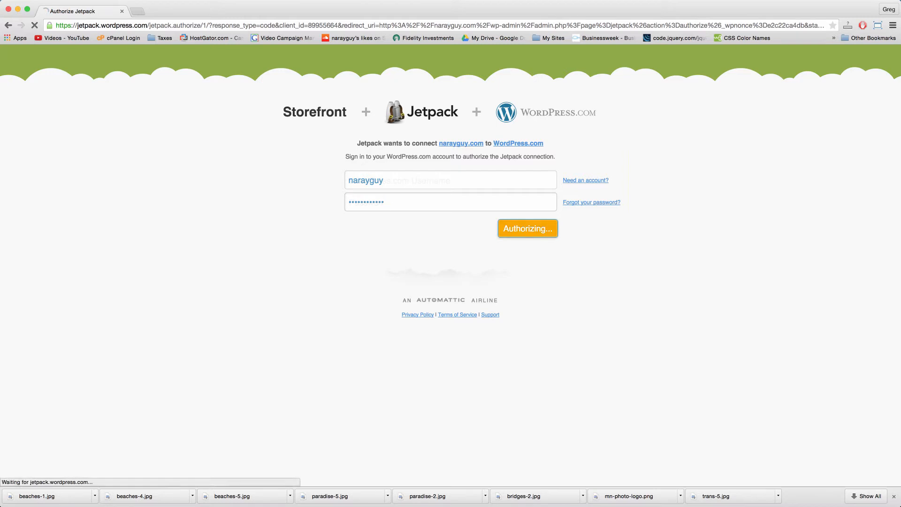
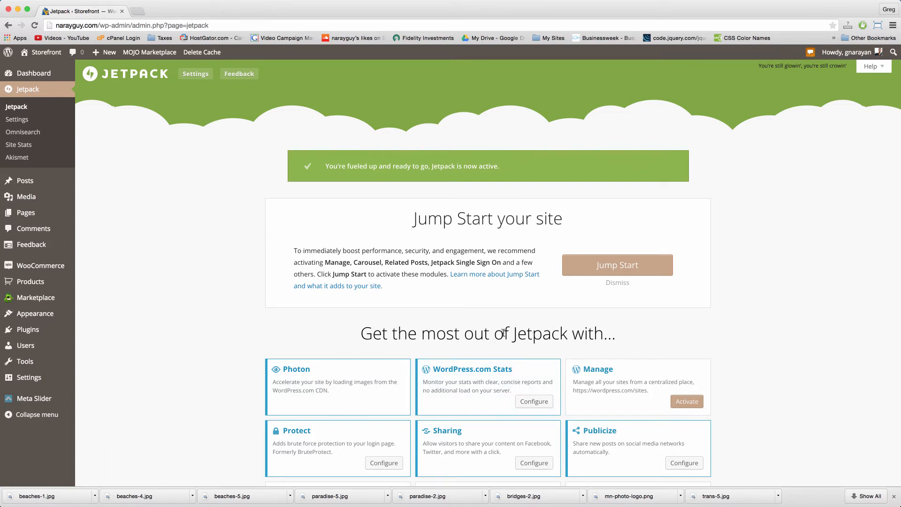
# Step: Check Jetpack's inactive modules, then open the Storefront theme Customizer
pyautogui.scroll(-2, 536, 335)
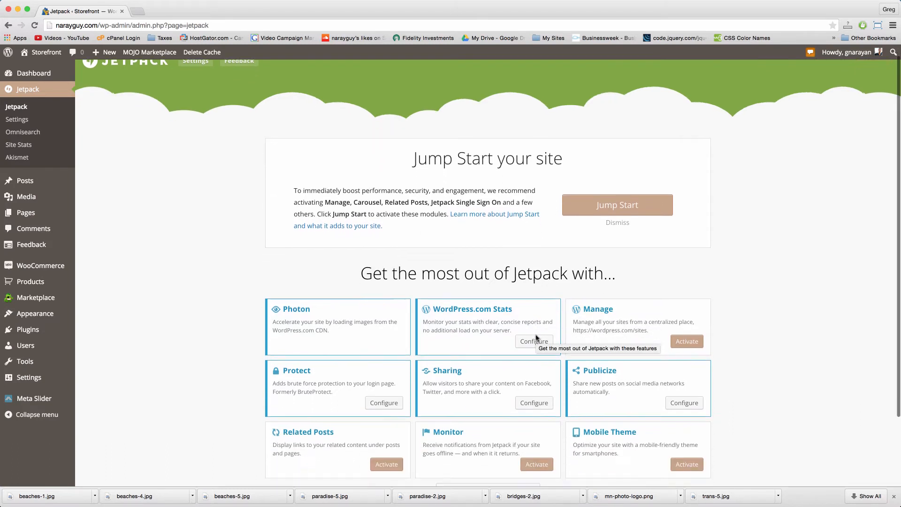
pyautogui.scroll(-3, 536, 337)
pyautogui.click(487, 364)
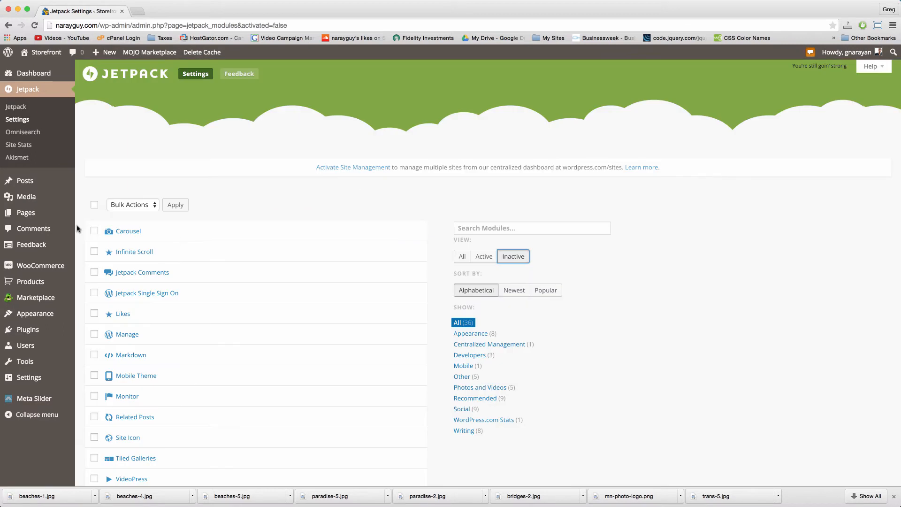
pyautogui.moveTo(47, 316)
pyautogui.click(98, 329)
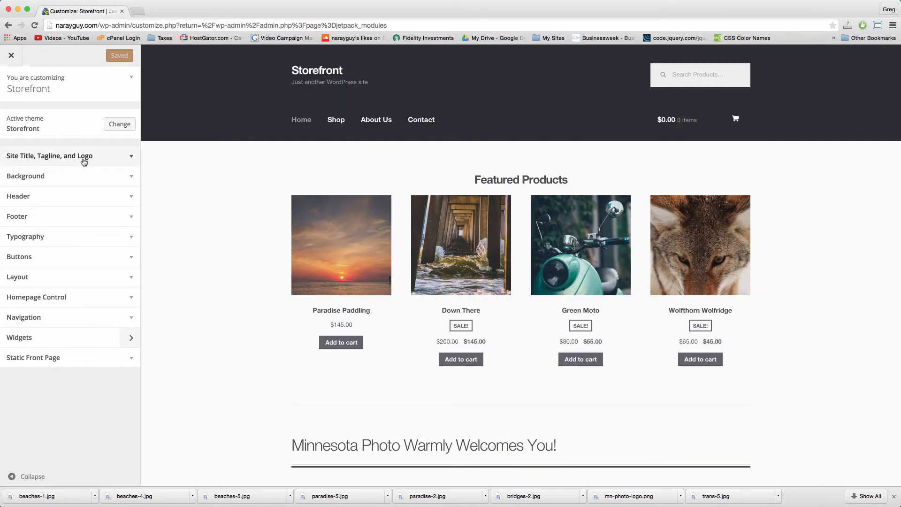
# Step: Set mn-photo-logo as the site logo, Save & Publish, and close the Customizer
pyautogui.click(131, 158)
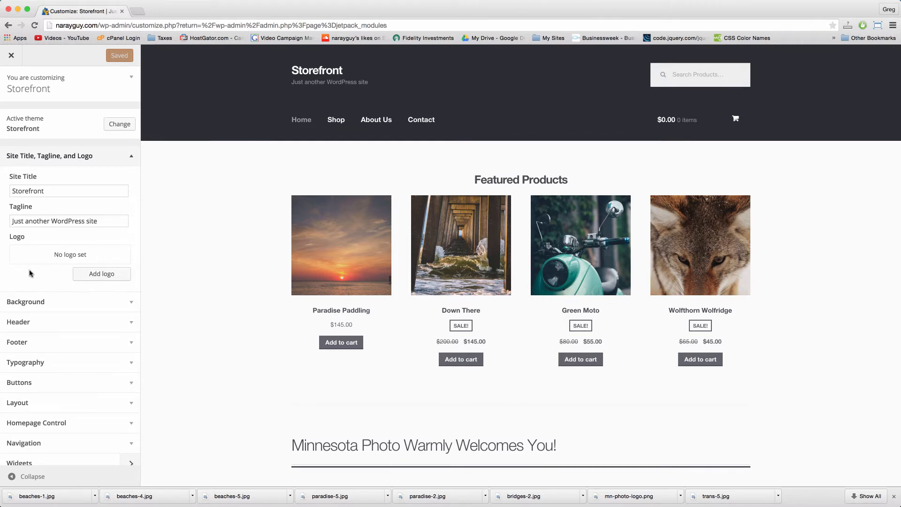
pyautogui.click(96, 275)
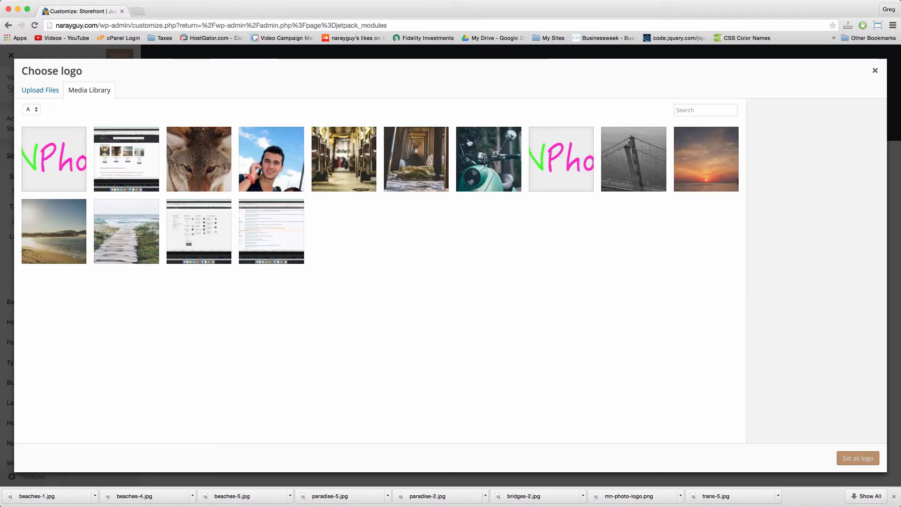
pyautogui.click(551, 150)
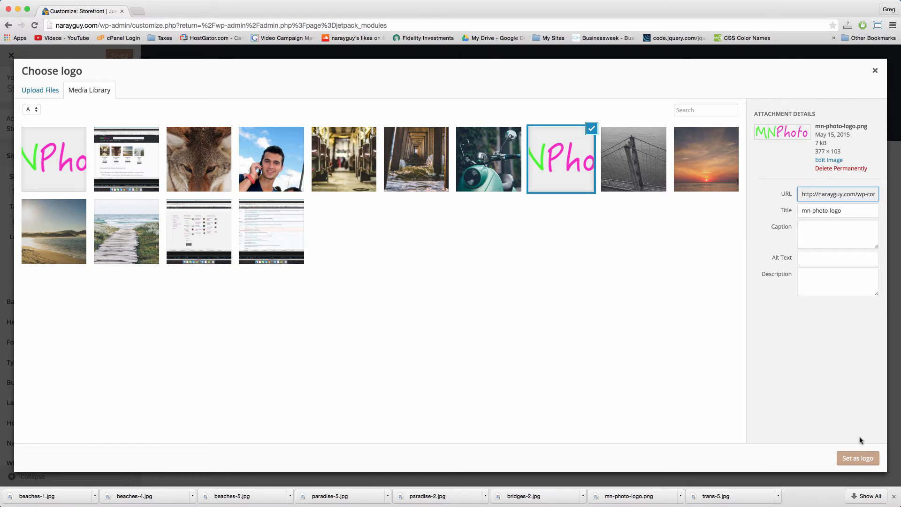
pyautogui.click(858, 459)
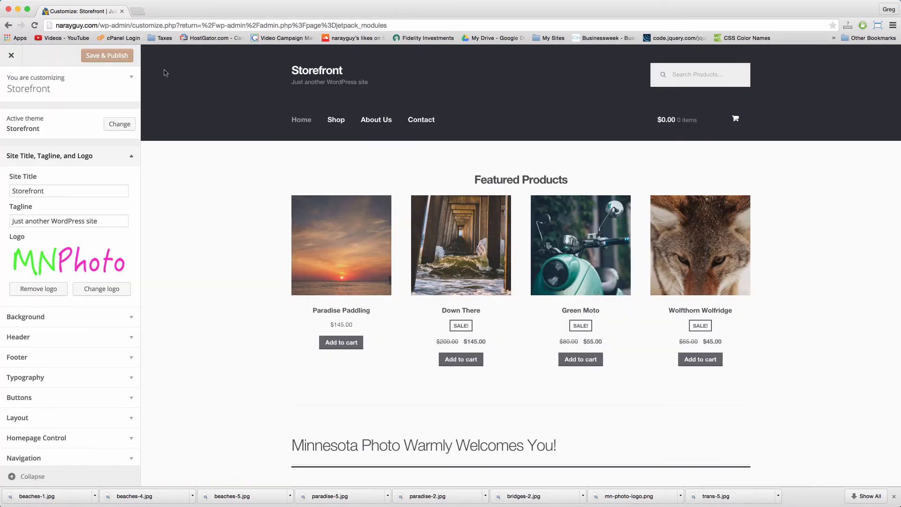
pyautogui.click(108, 56)
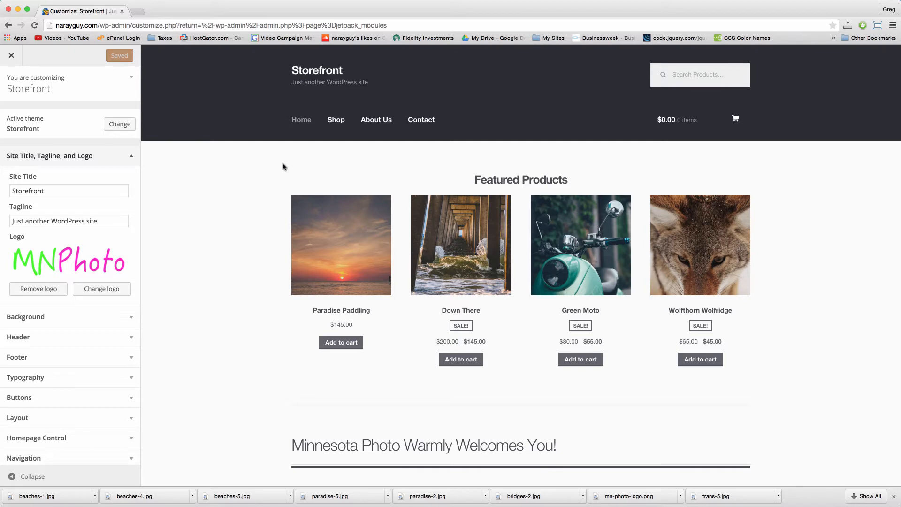
pyautogui.click(11, 56)
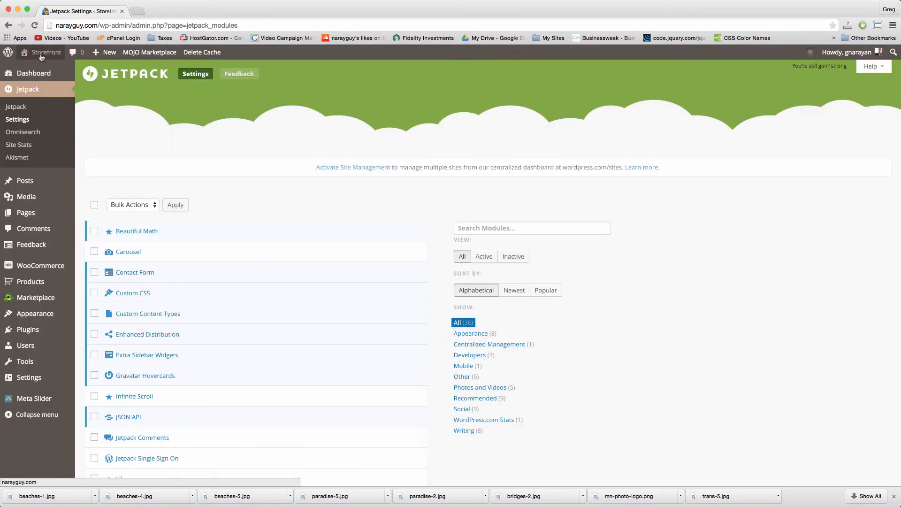
# Step: View the live storefront with its MNPhoto logo, delete the page cache, and return to the Dashboard
pyautogui.click(42, 58)
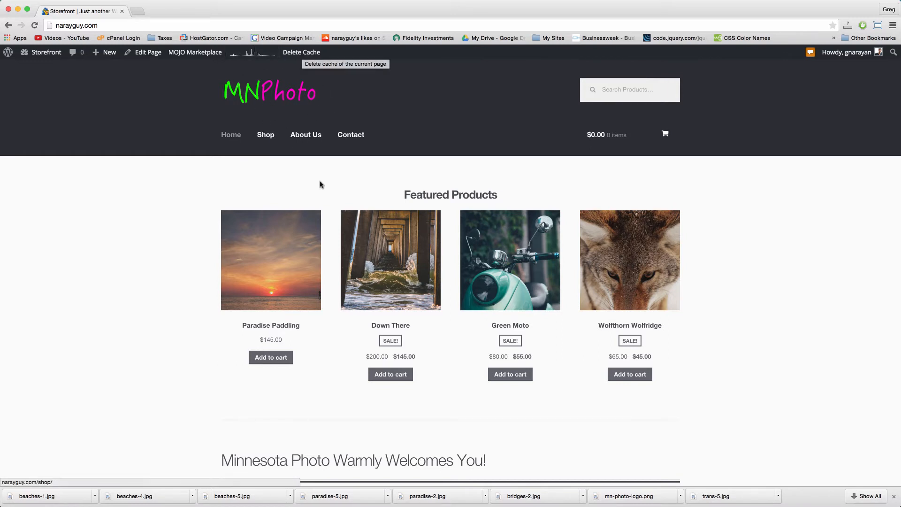
pyautogui.click(306, 52)
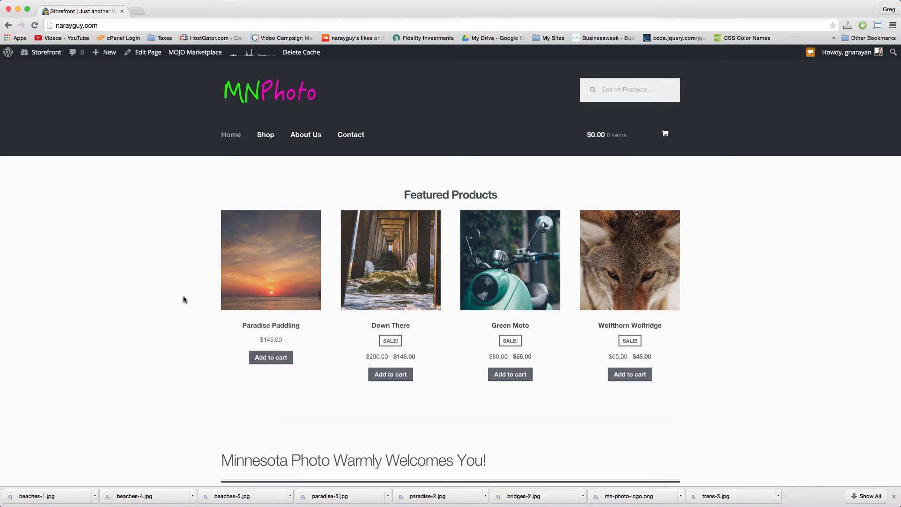
pyautogui.click(46, 57)
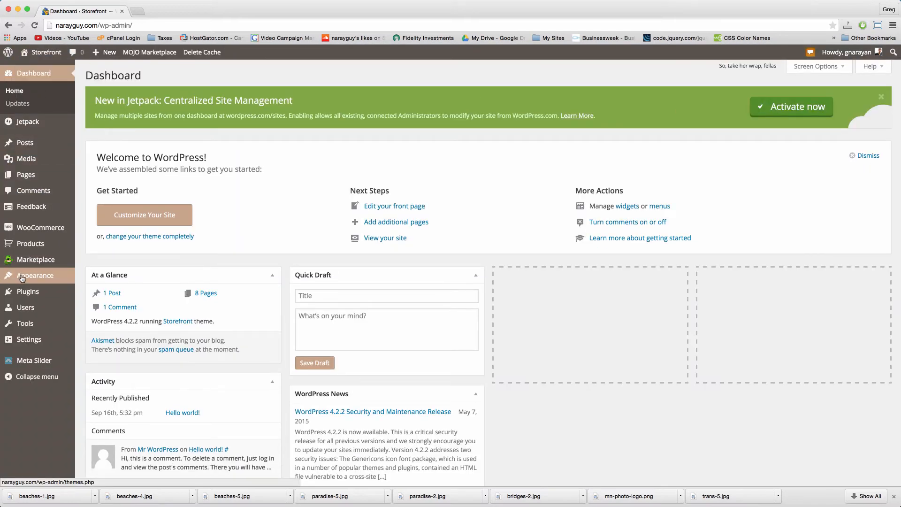
# Step: Open the Customizer's Widgets panel and expand the Footer 1 area
pyautogui.moveTo(21, 278)
pyautogui.click(93, 295)
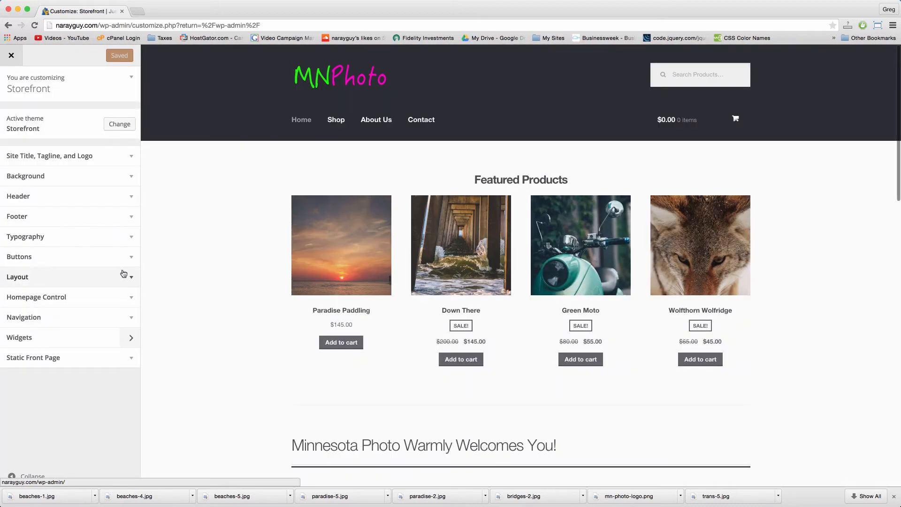
pyautogui.click(117, 339)
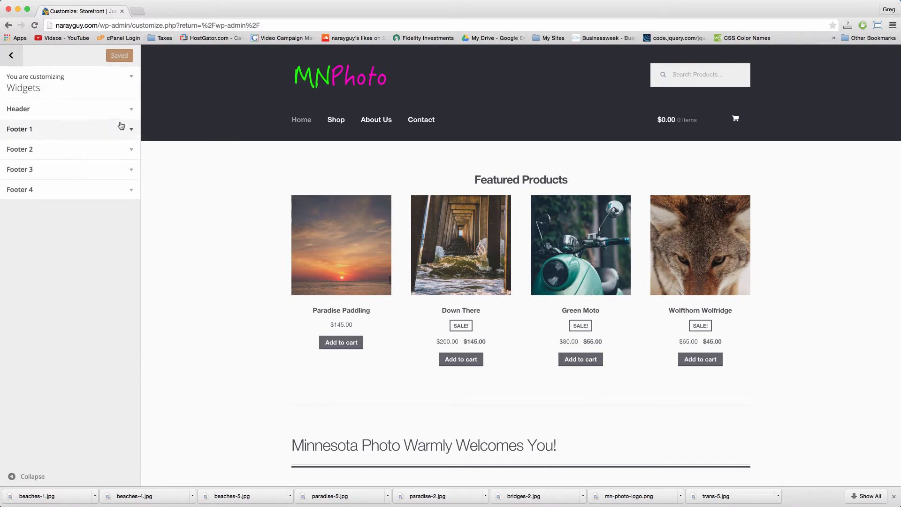
pyautogui.scroll(-10, 193, 231)
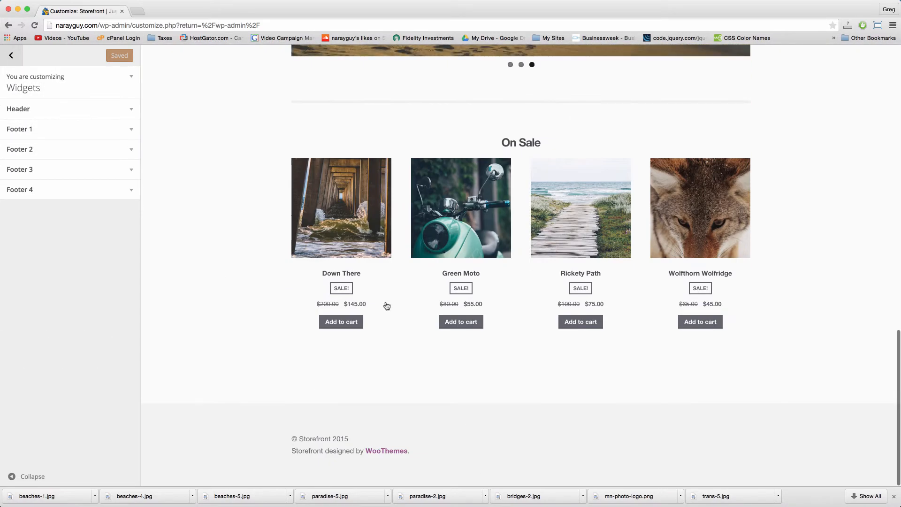
pyautogui.click(133, 129)
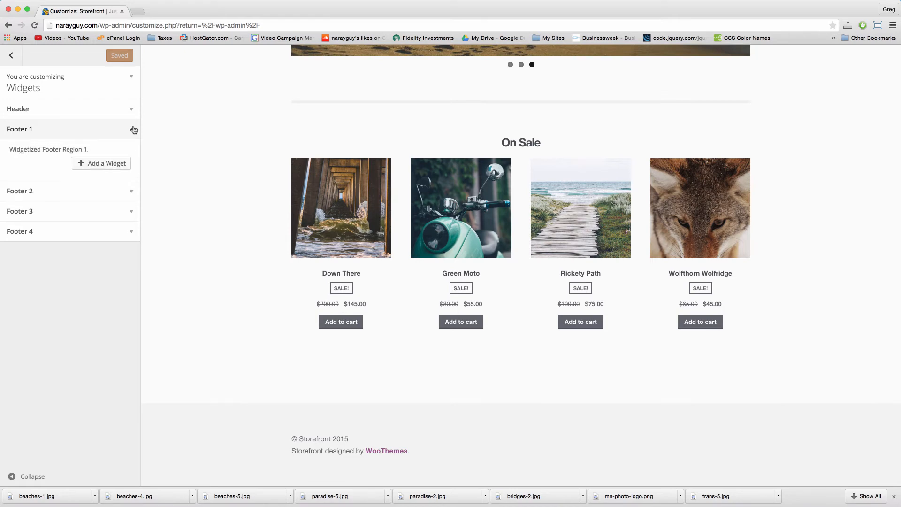
# Step: Add a WooCommerce Products widget, titled Products and showing 5 products, to Footer 1
pyautogui.click(112, 164)
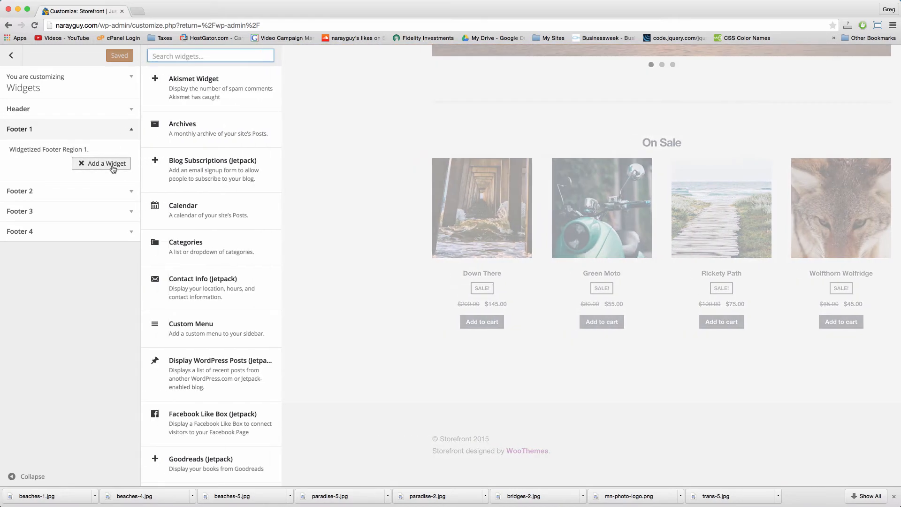
pyautogui.scroll(-4, 231, 276)
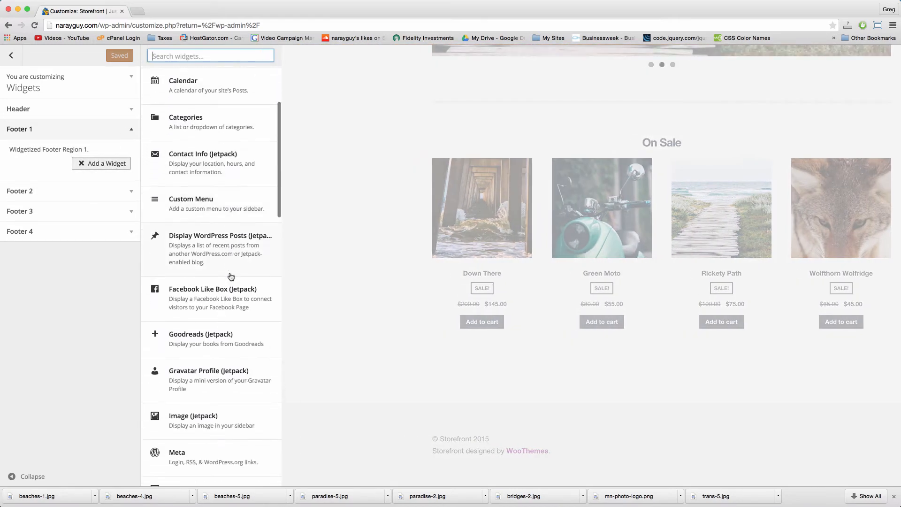
pyautogui.scroll(-5, 231, 276)
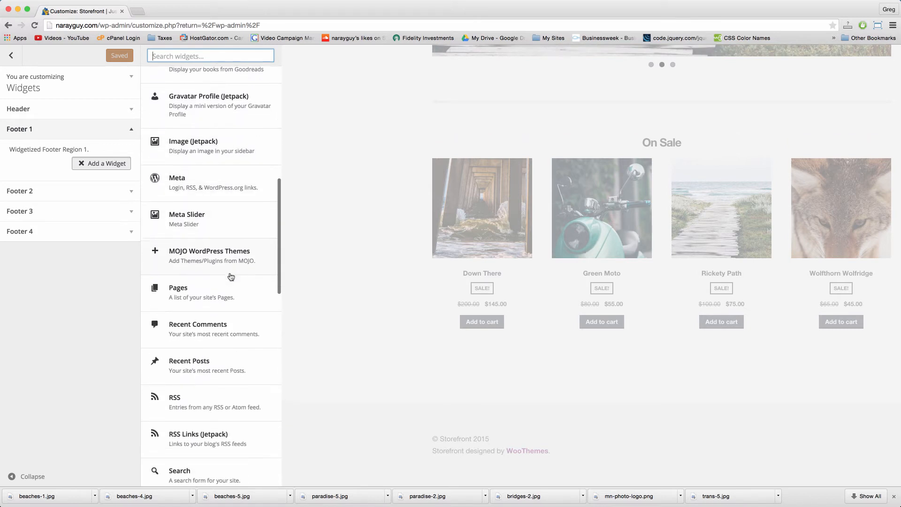
pyautogui.scroll(-5, 221, 219)
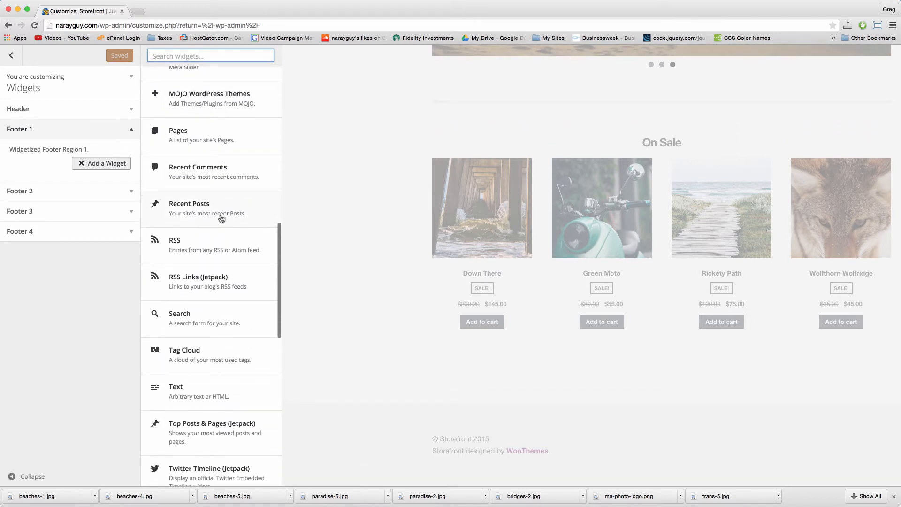
pyautogui.scroll(-5, 221, 219)
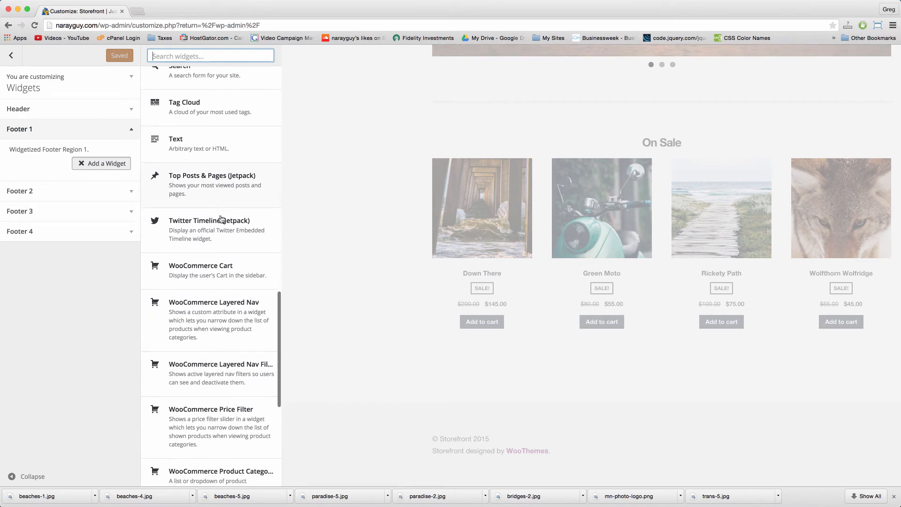
pyautogui.scroll(-5, 221, 218)
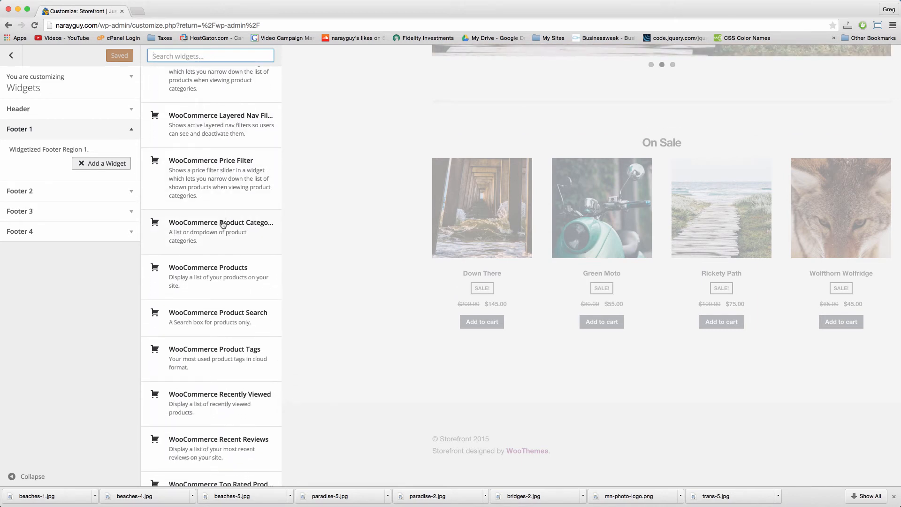
pyautogui.click(238, 284)
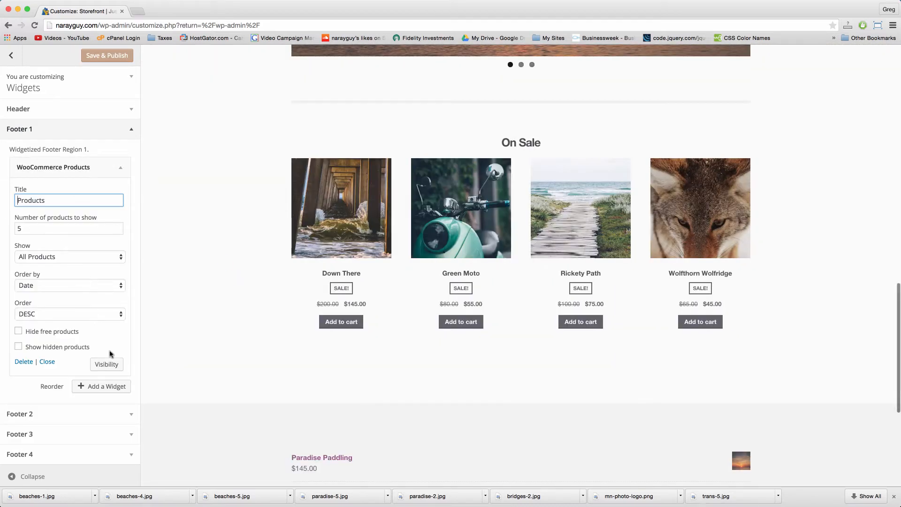
pyautogui.click(114, 166)
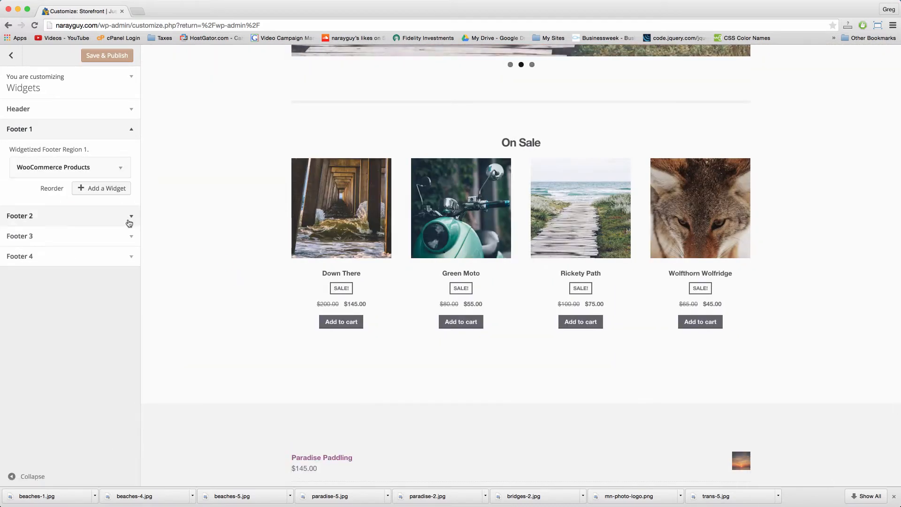
pyautogui.click(129, 217)
# Step: Add a WooCommerce Recent Reviews widget to Footer 2 titled 'Customers Say...'
pyautogui.click(116, 185)
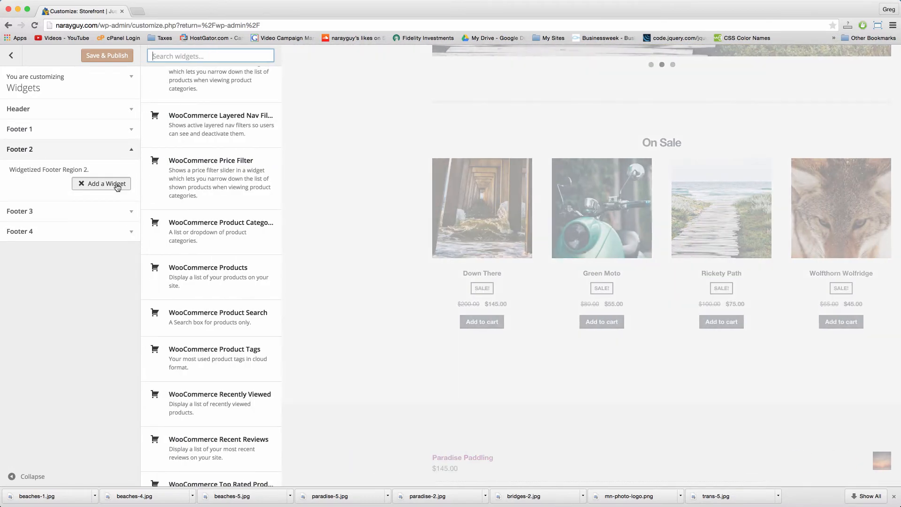
pyautogui.scroll(-2, 253, 333)
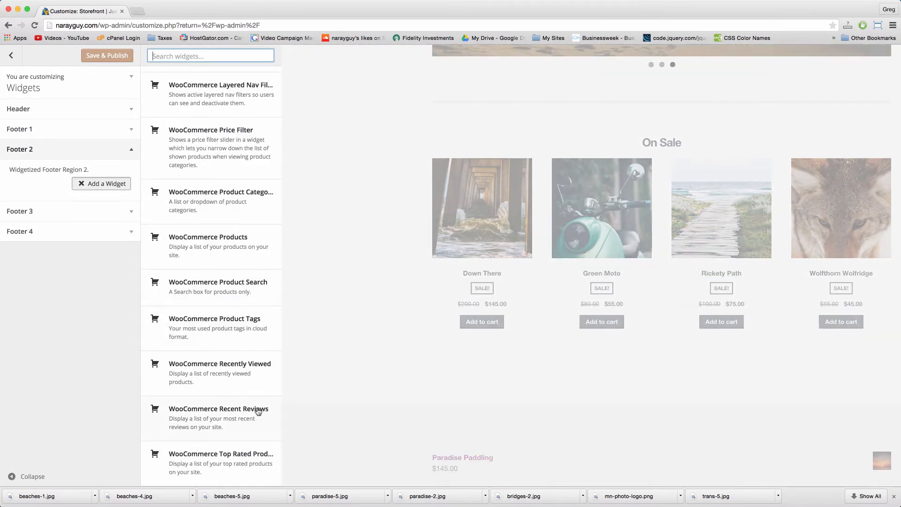
pyautogui.click(258, 411)
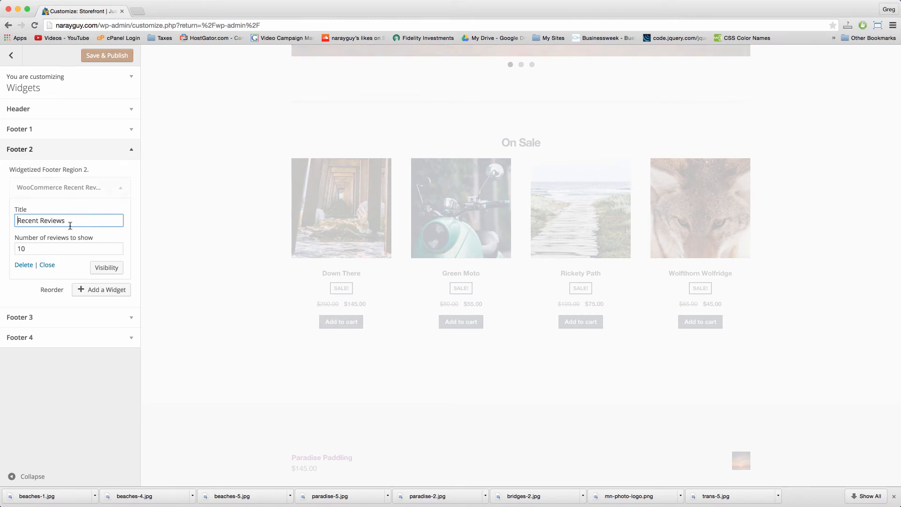
pyautogui.tripleClick(70, 226)
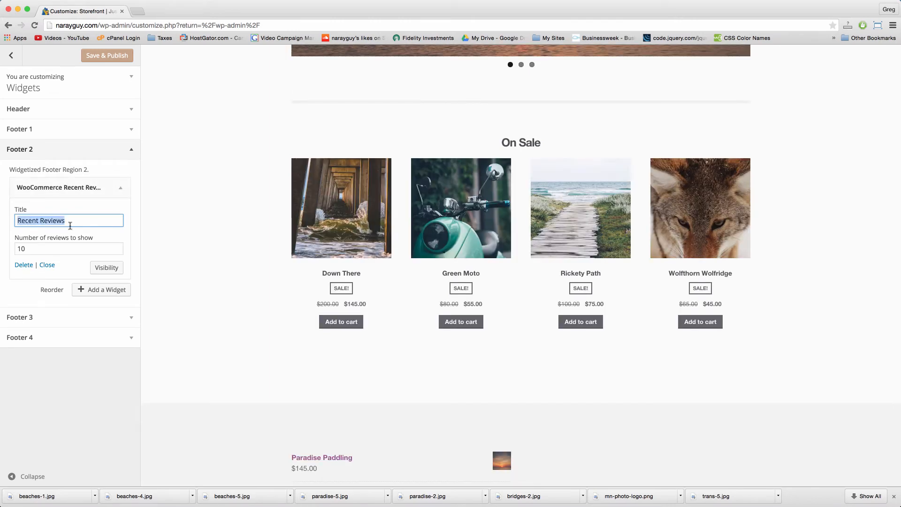
pyautogui.write('Custom')
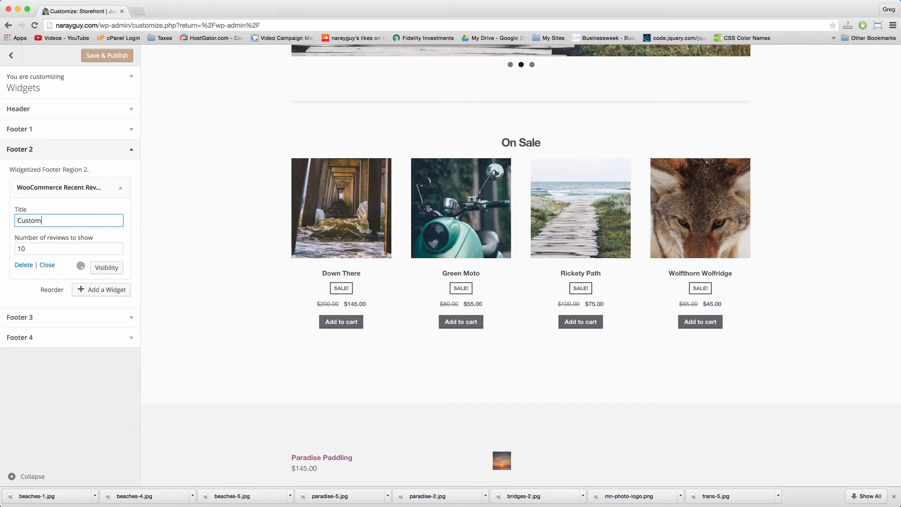
pyautogui.write('ers Say...')
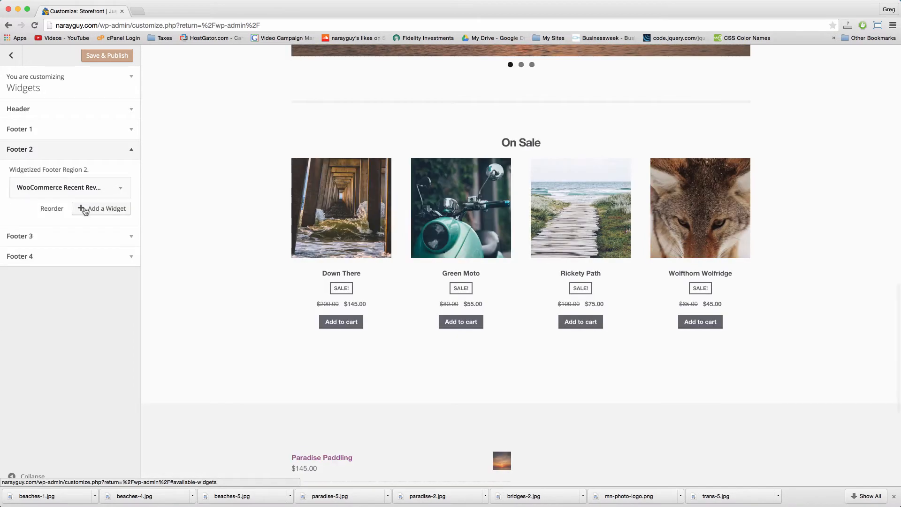
# Step: Expand Footer 3 and bring up its list of available widgets
pyautogui.click(95, 211)
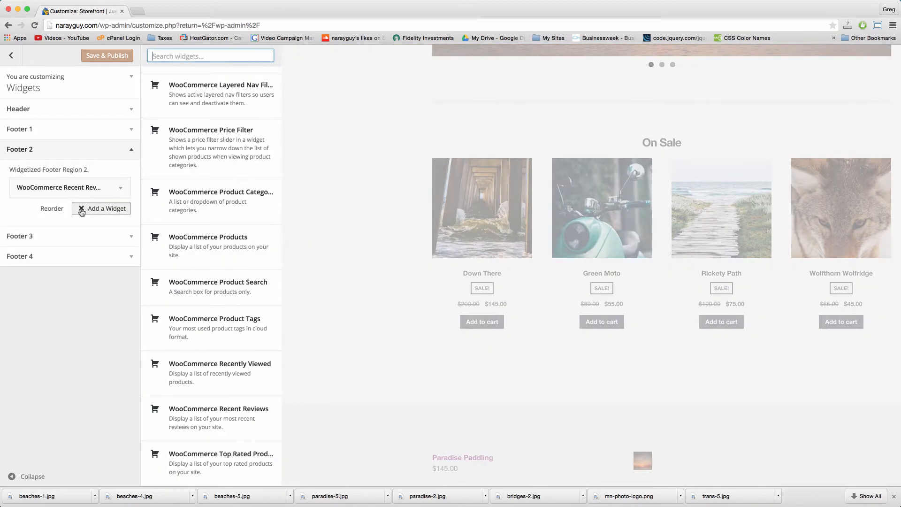
pyautogui.click(128, 238)
pyautogui.click(102, 204)
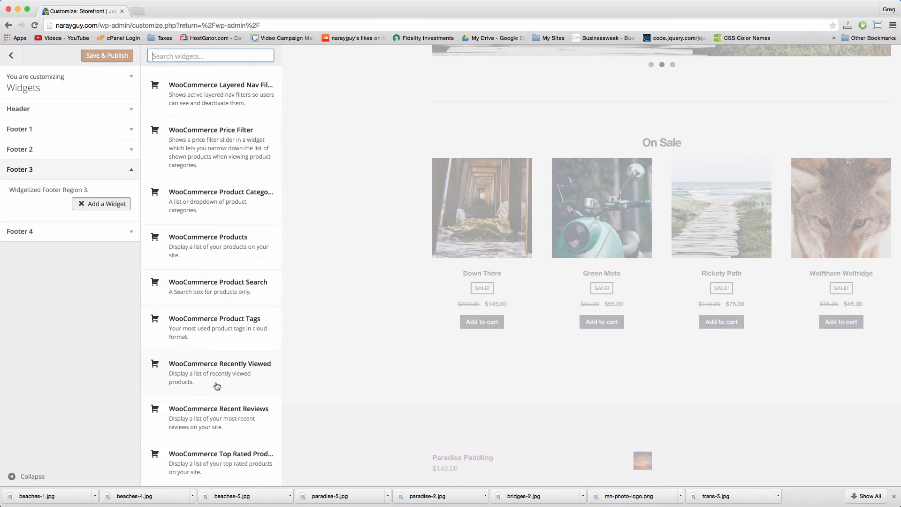
# Step: Add the WooCommerce Top Rated Products widget to Footer 3
pyautogui.click(221, 472)
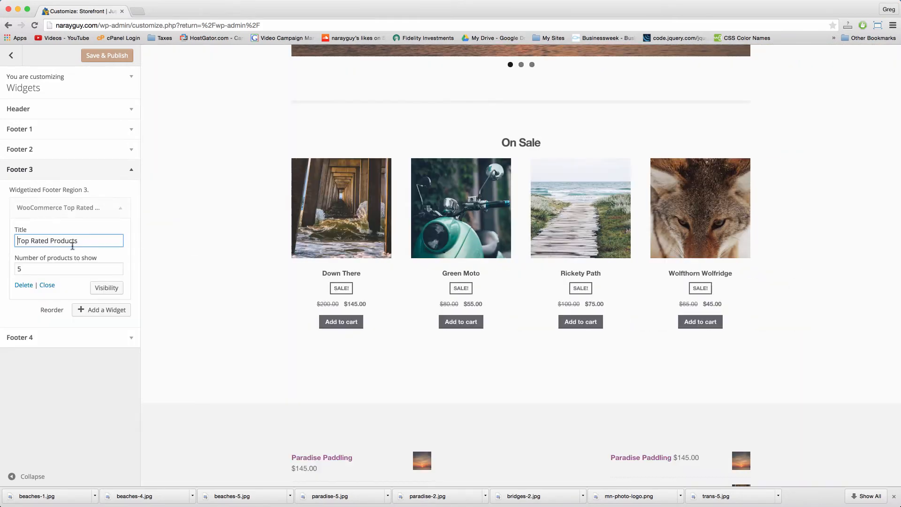
pyautogui.tripleClick(47, 243)
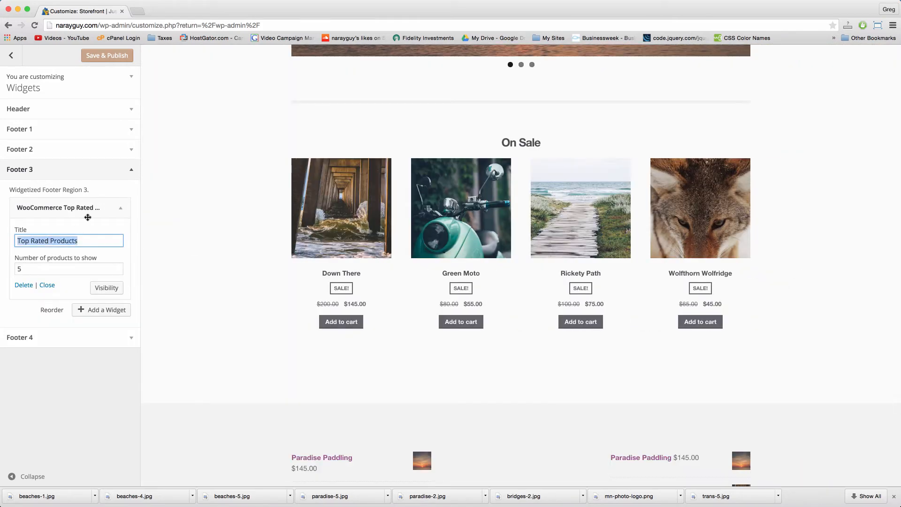
pyautogui.click(120, 207)
# Step: Add a WooCommerce Cart widget titled 'Your Cart' to Footer 4 and Save & Publish
pyautogui.click(127, 263)
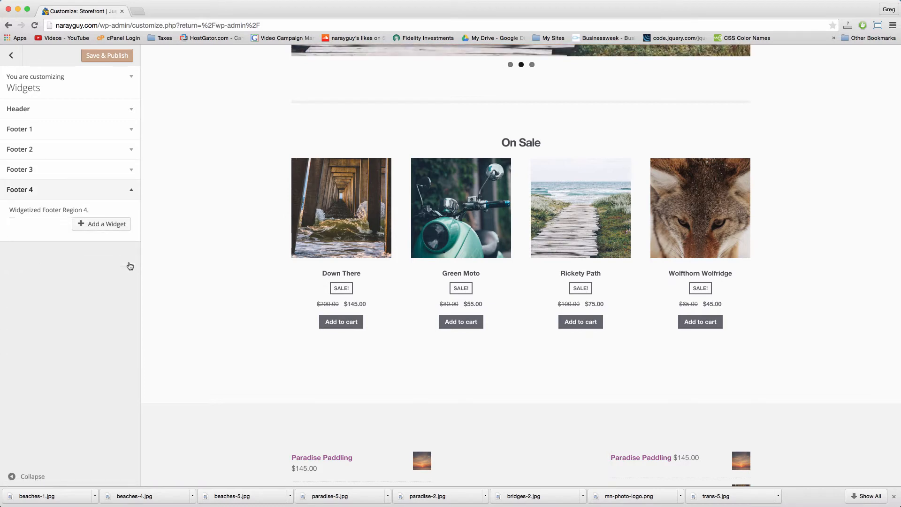
pyautogui.click(113, 224)
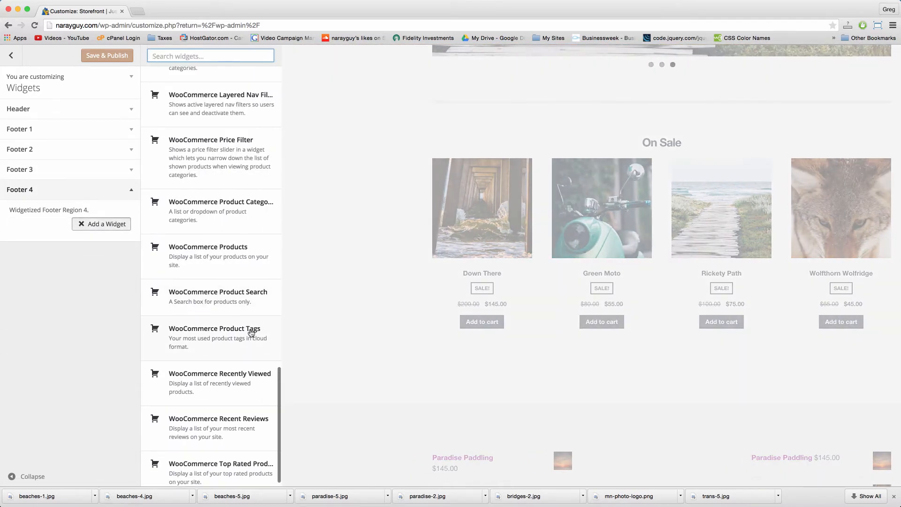
pyautogui.scroll(5, 251, 332)
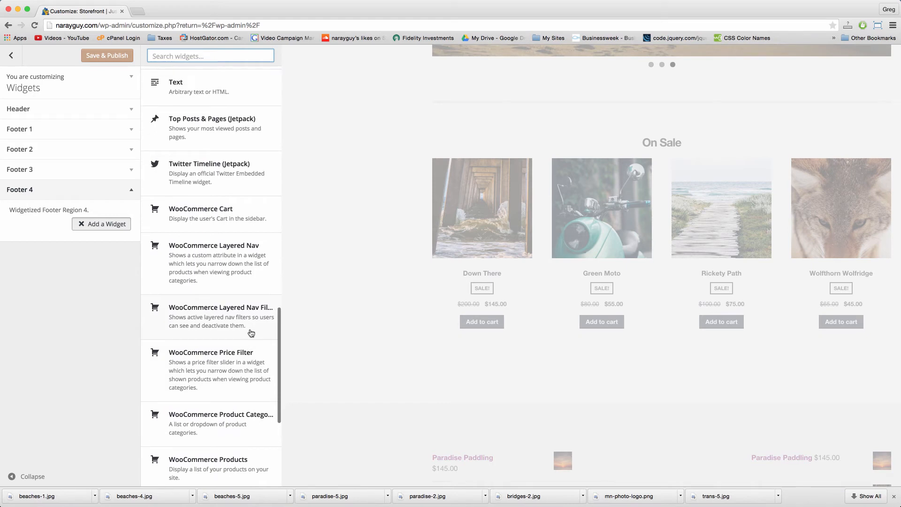
pyautogui.scroll(3, 251, 333)
pyautogui.click(253, 369)
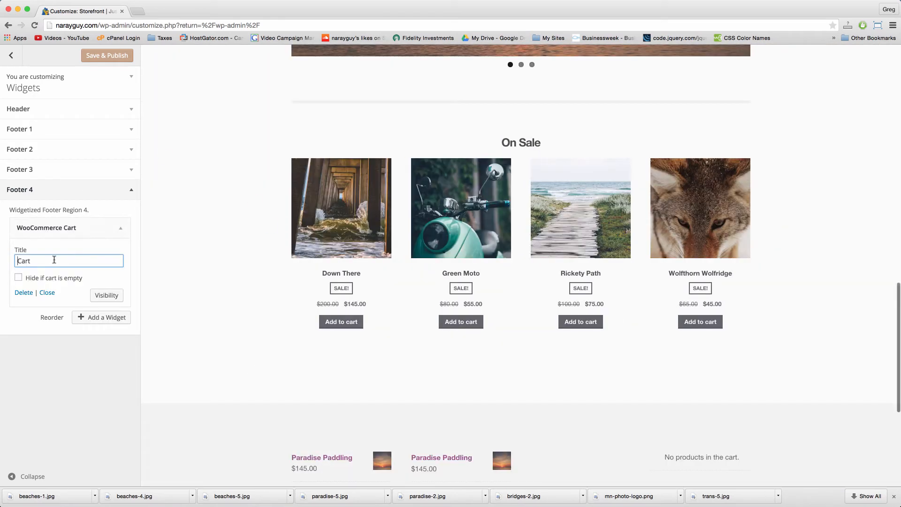
pyautogui.write('Your')
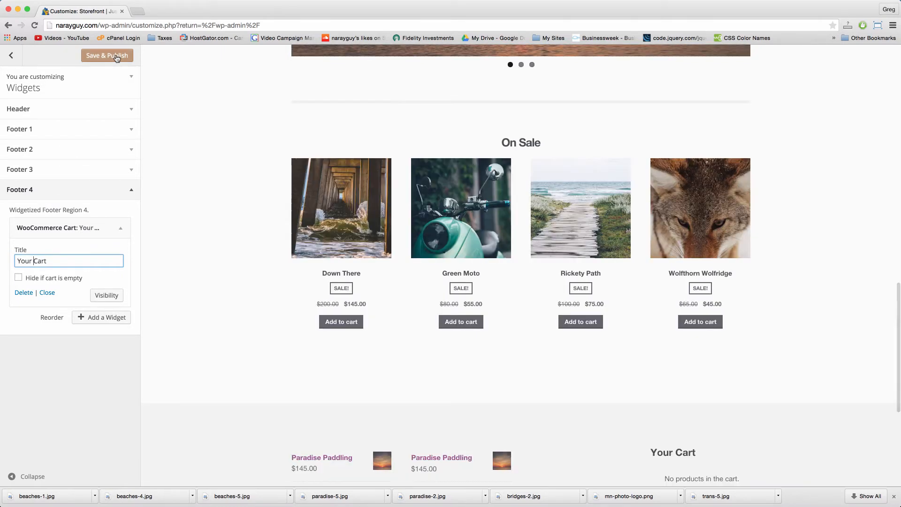
pyautogui.click(117, 56)
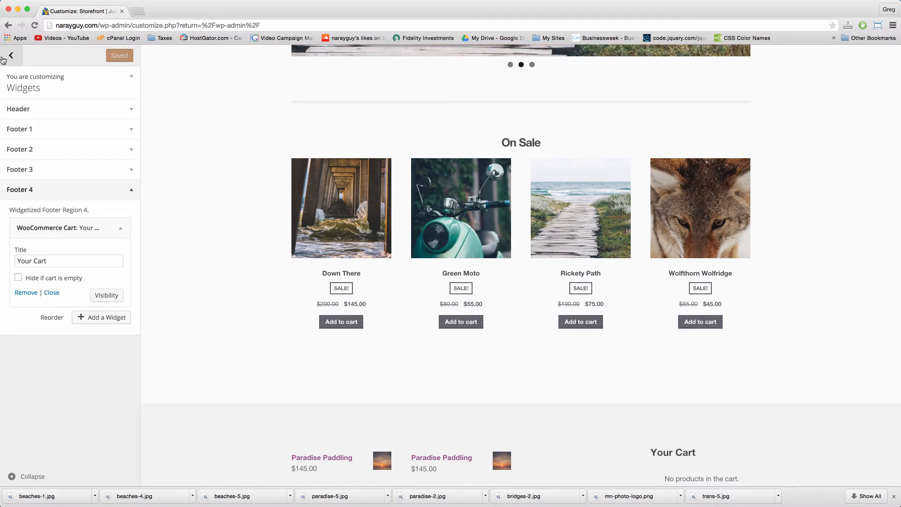
# Step: Exit the Customizer to the dashboard and open the Products list
pyautogui.scroll(-5, 196, 201)
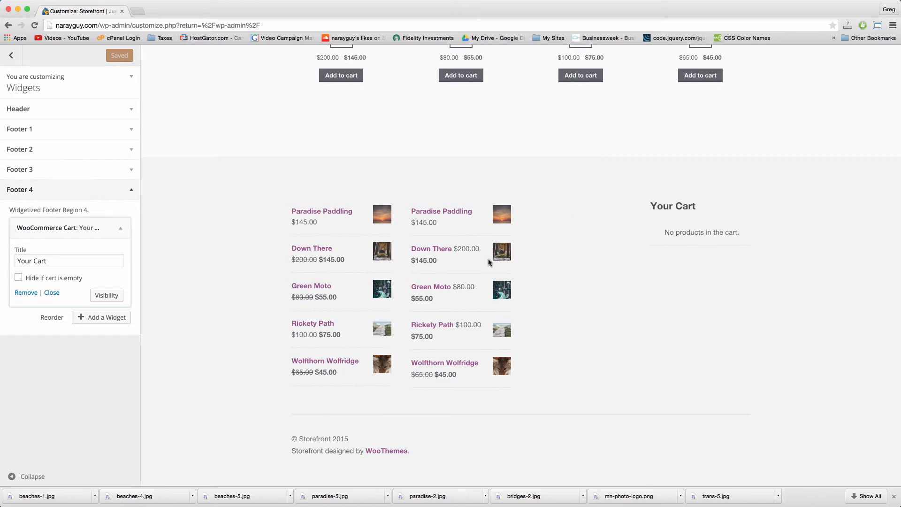
pyautogui.scroll(6, 390, 271)
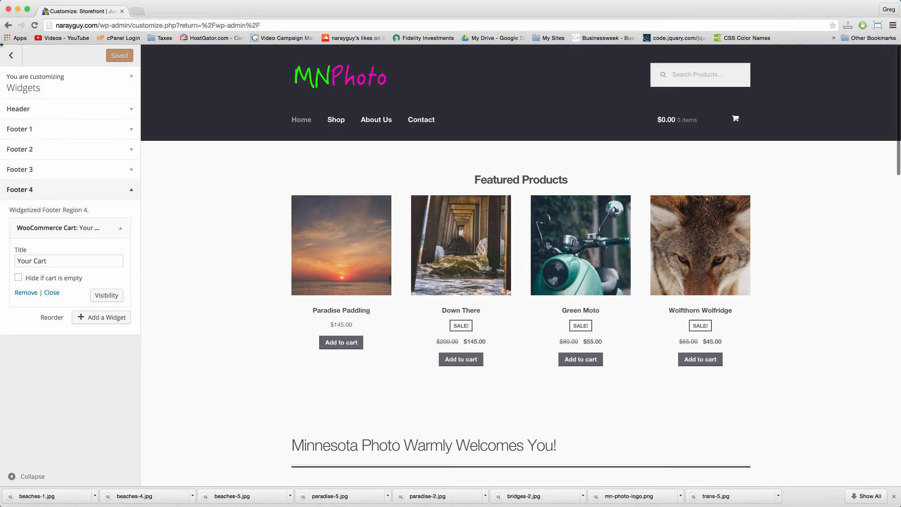
pyautogui.click(8, 55)
pyautogui.click(8, 56)
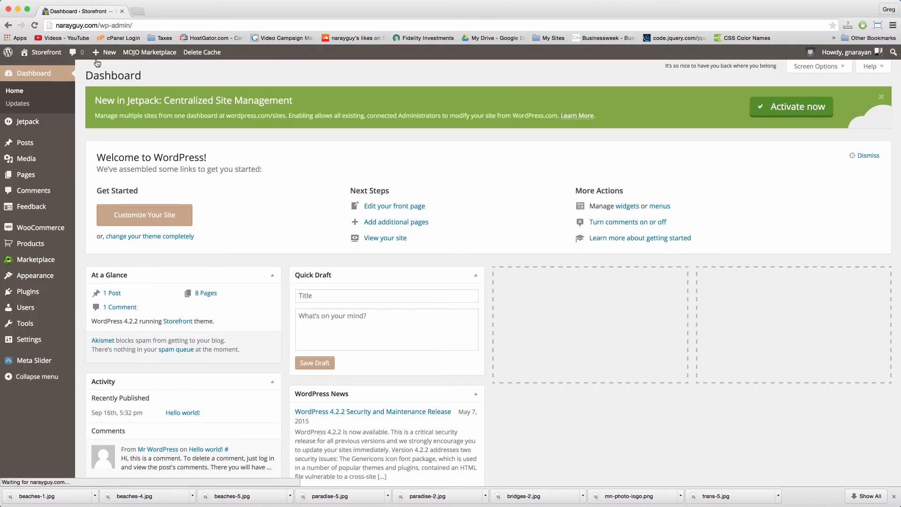
pyautogui.moveTo(36, 56)
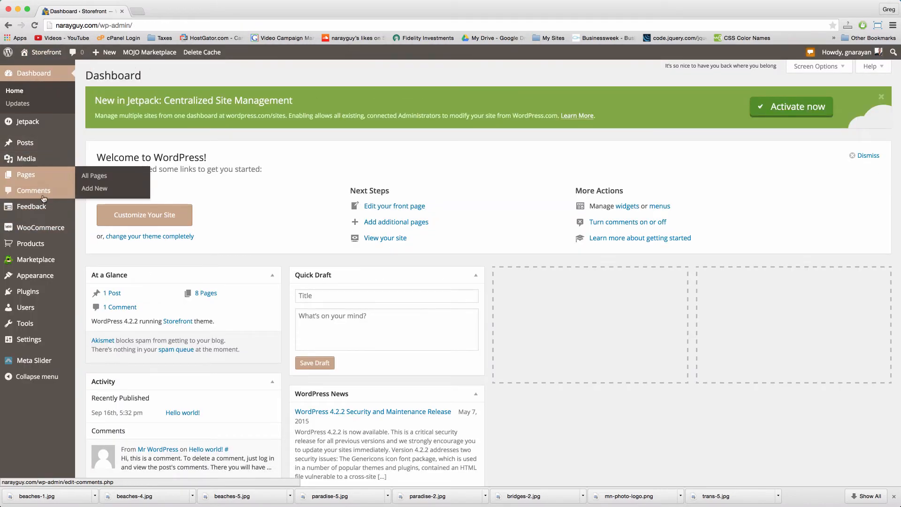
pyautogui.click(46, 243)
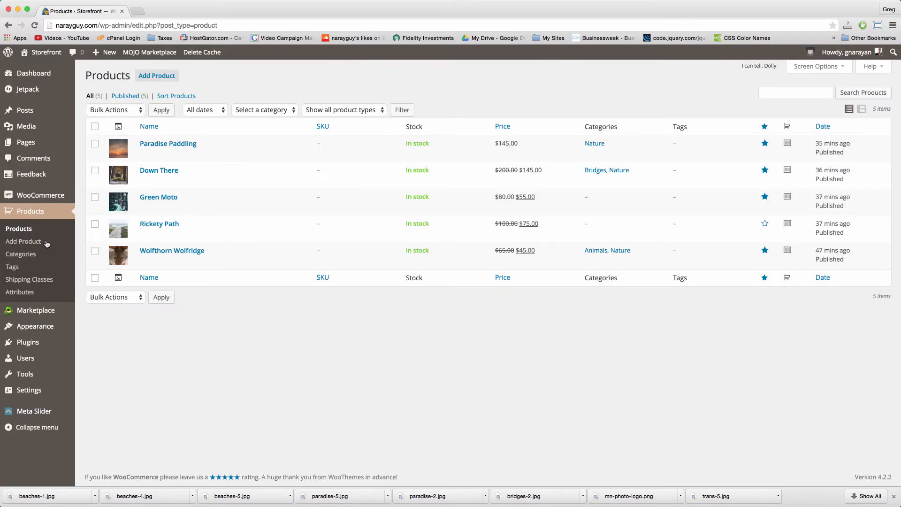
# Step: Confirm reviews are enabled for Paradise Paddling, update it, and view its product page
pyautogui.click(160, 144)
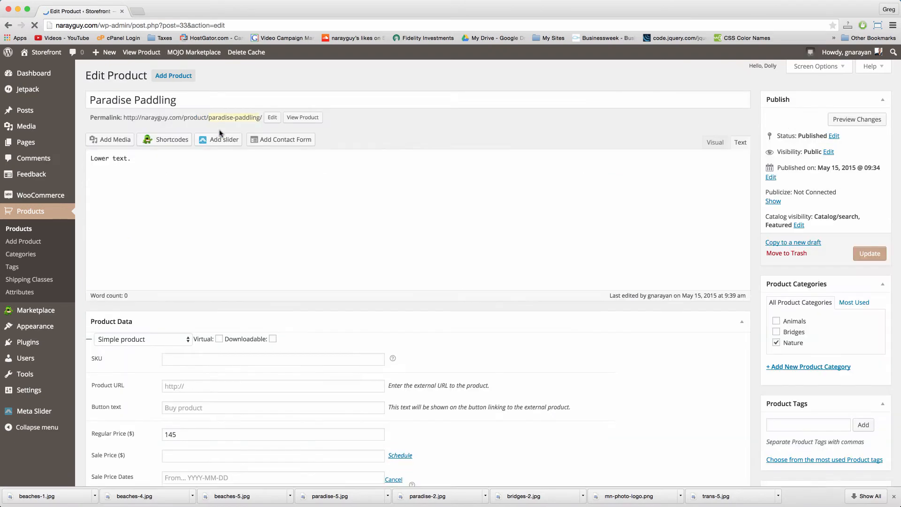
pyautogui.scroll(-5, 135, 233)
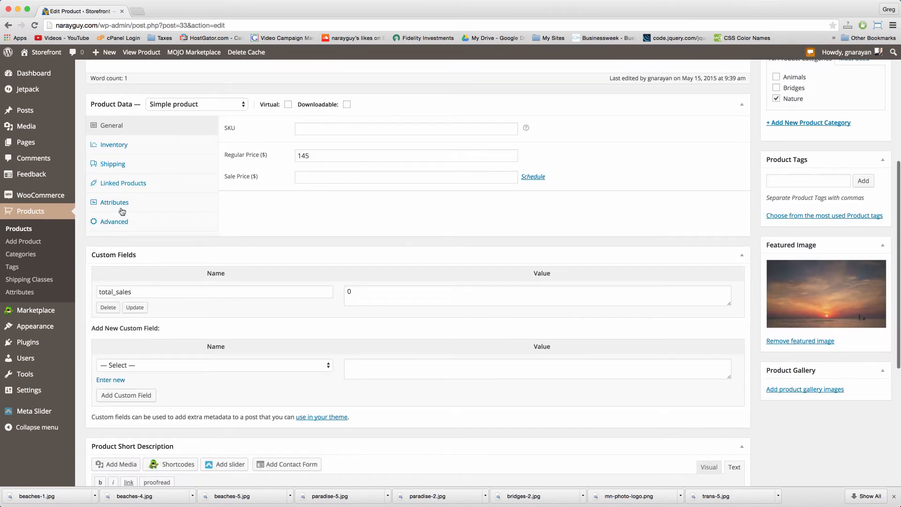
pyautogui.click(126, 222)
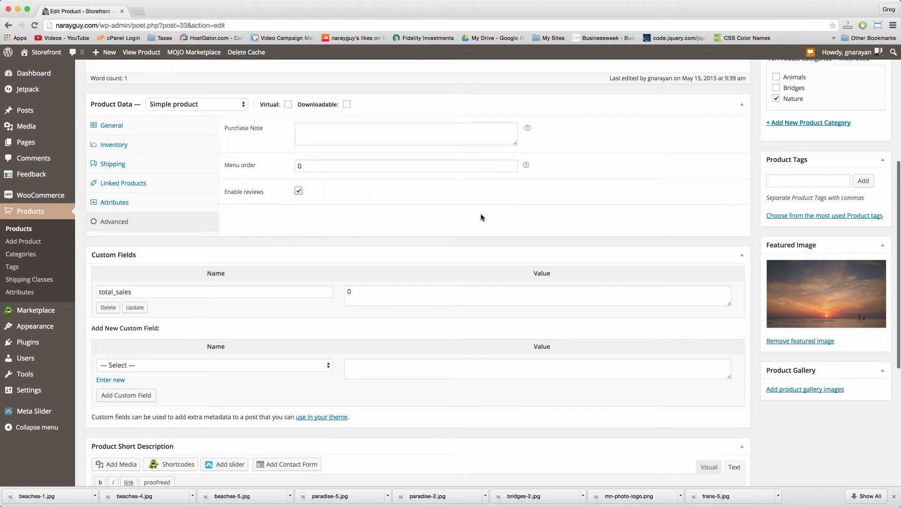
pyautogui.scroll(5, 480, 217)
pyautogui.click(870, 253)
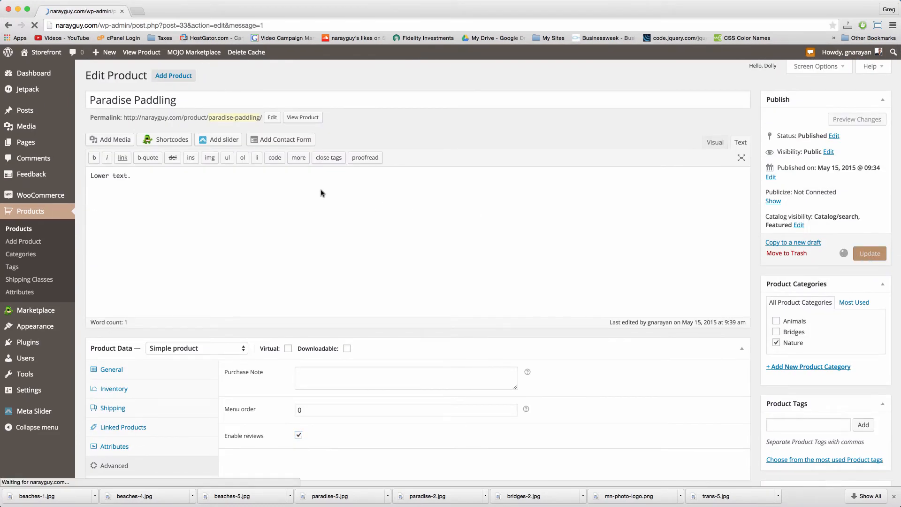
pyautogui.moveTo(58, 62)
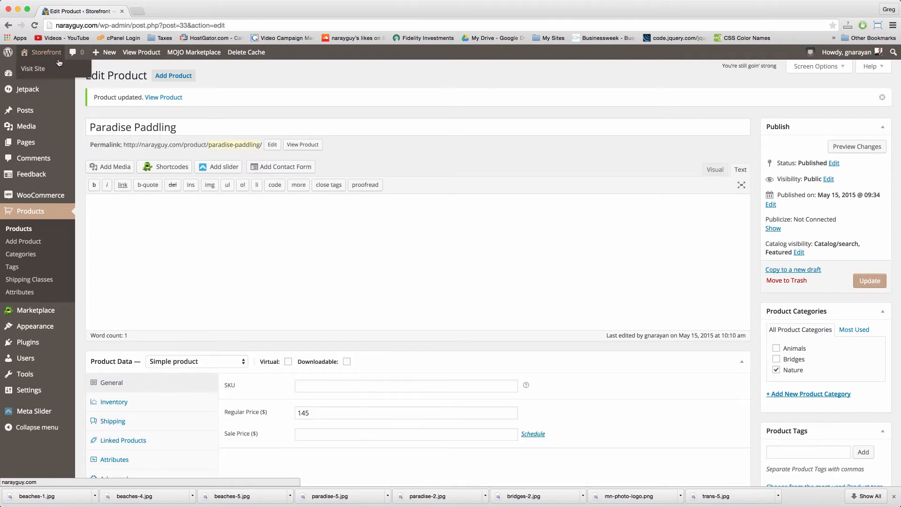
pyautogui.click(135, 55)
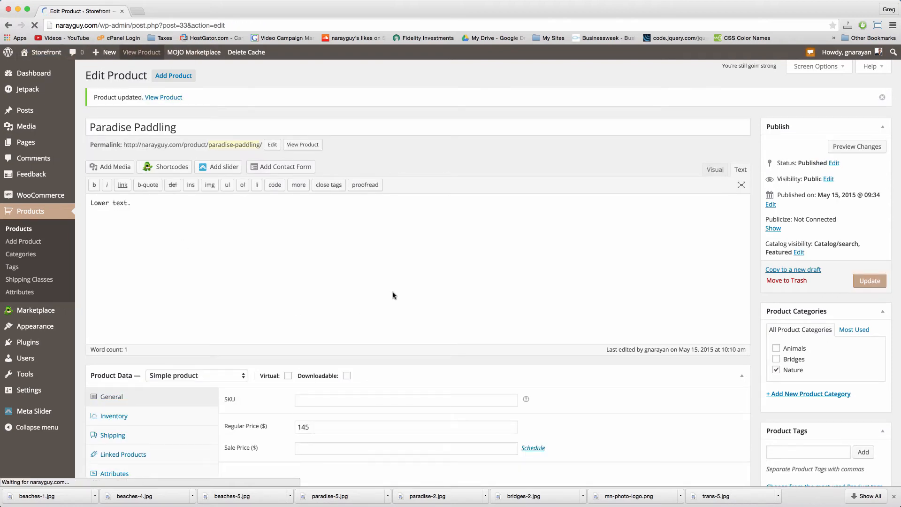
# Step: In the Reviews tab, submit a five-star rating with the text 'Great service great product!'
pyautogui.scroll(-5, 332, 286)
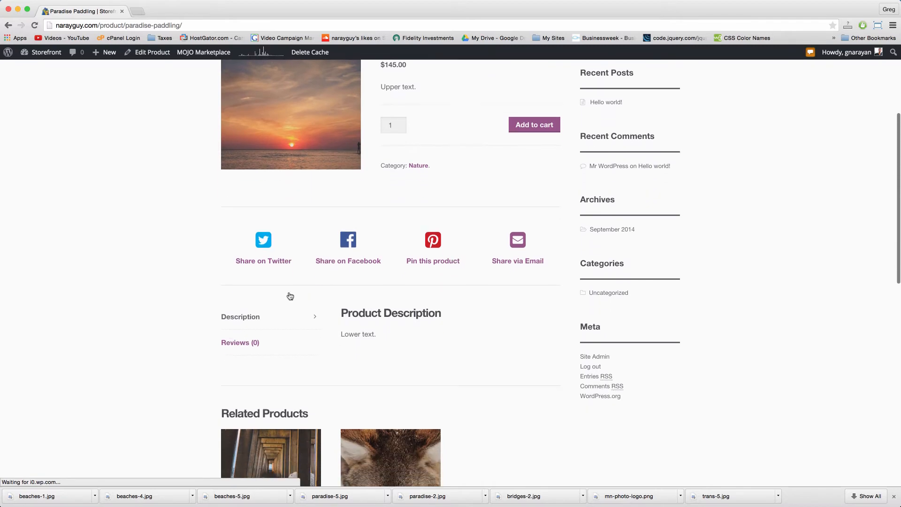
pyautogui.click(248, 345)
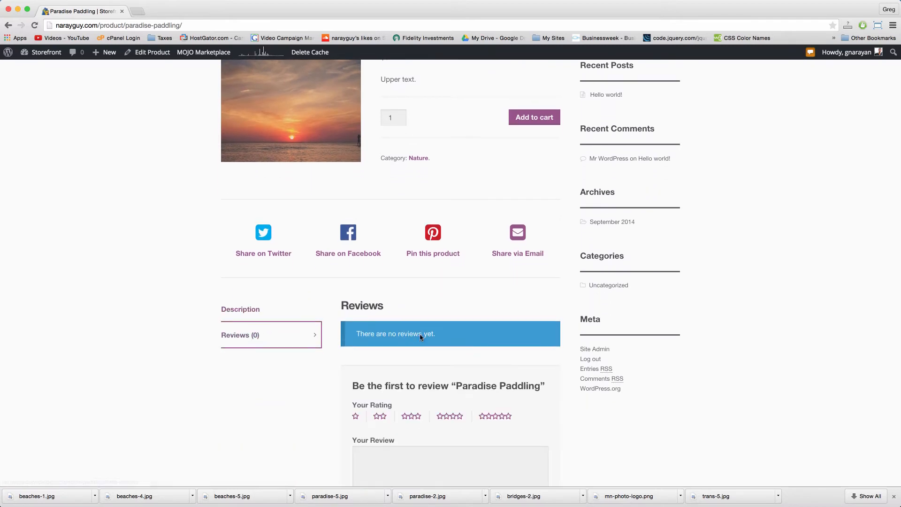
pyautogui.scroll(-4, 442, 345)
pyautogui.click(483, 332)
pyautogui.scroll(-4, 464, 243)
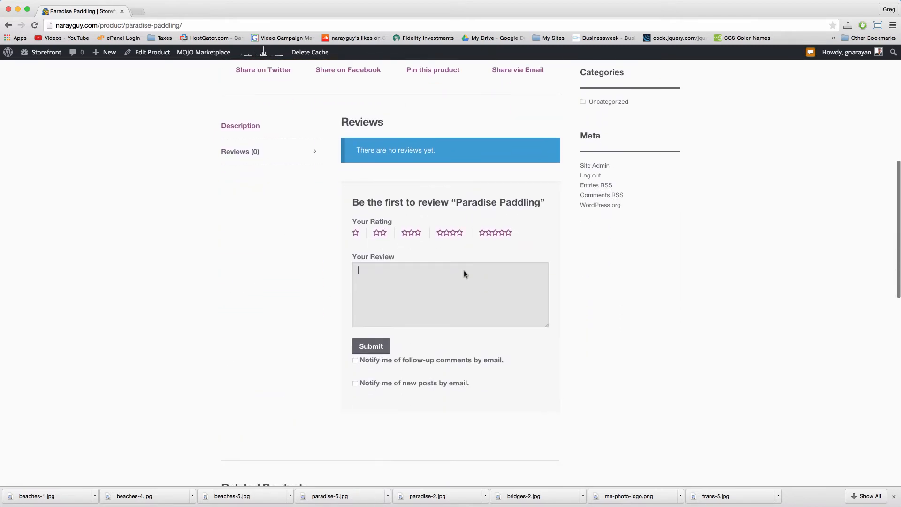
pyautogui.scroll(10, 464, 272)
pyautogui.scroll(-4, 464, 273)
pyautogui.scroll(-7, 464, 274)
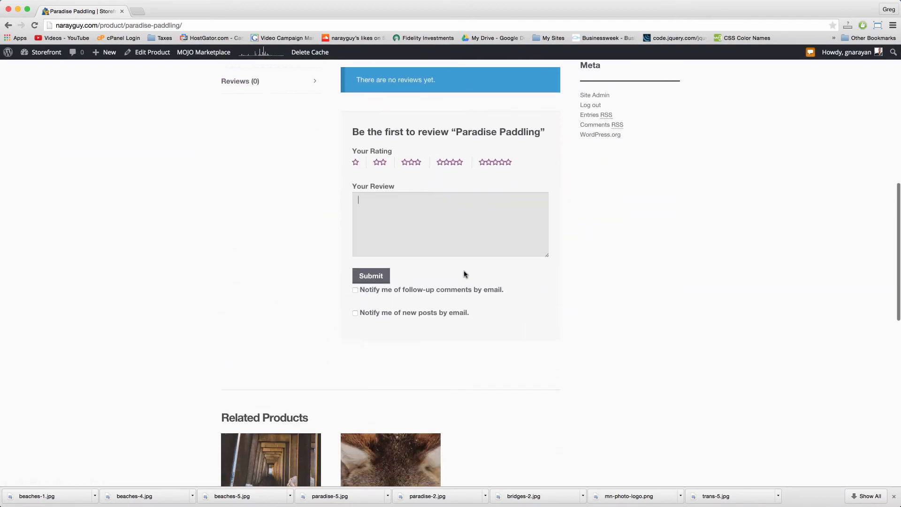
pyautogui.click(497, 160)
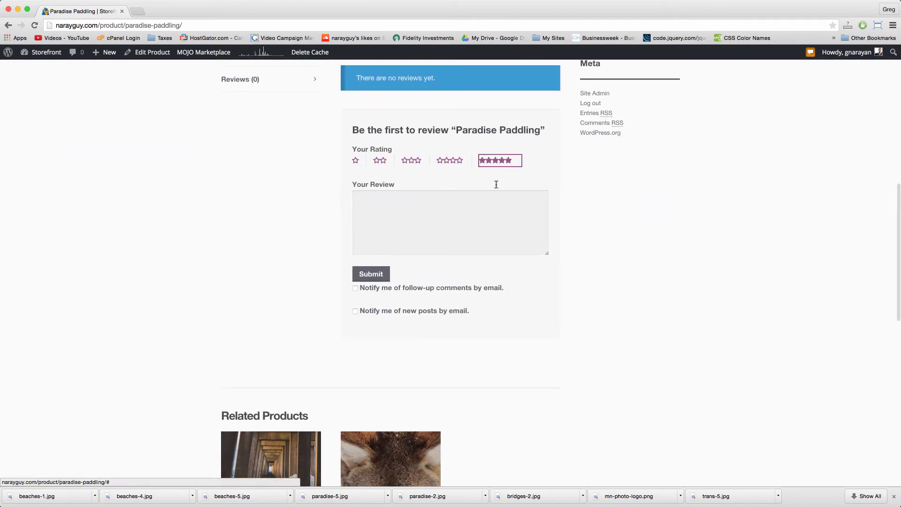
pyautogui.click(477, 215)
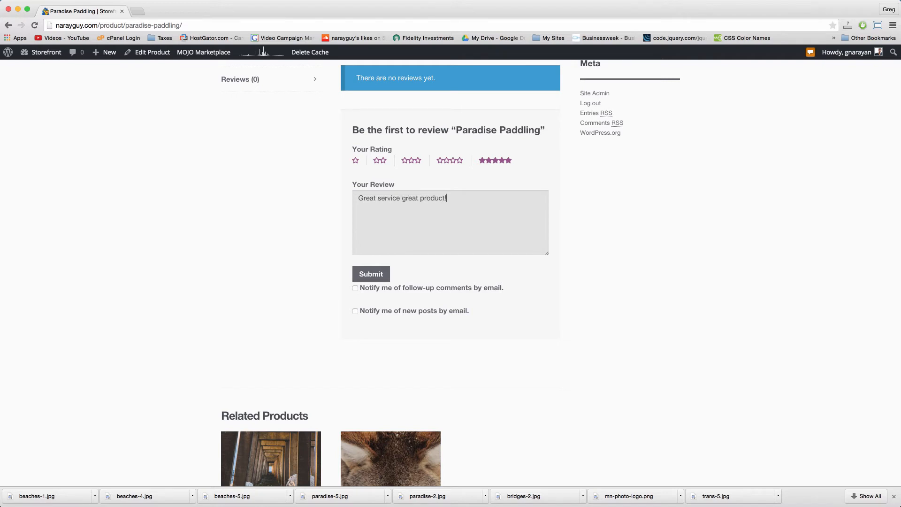
pyautogui.click(373, 276)
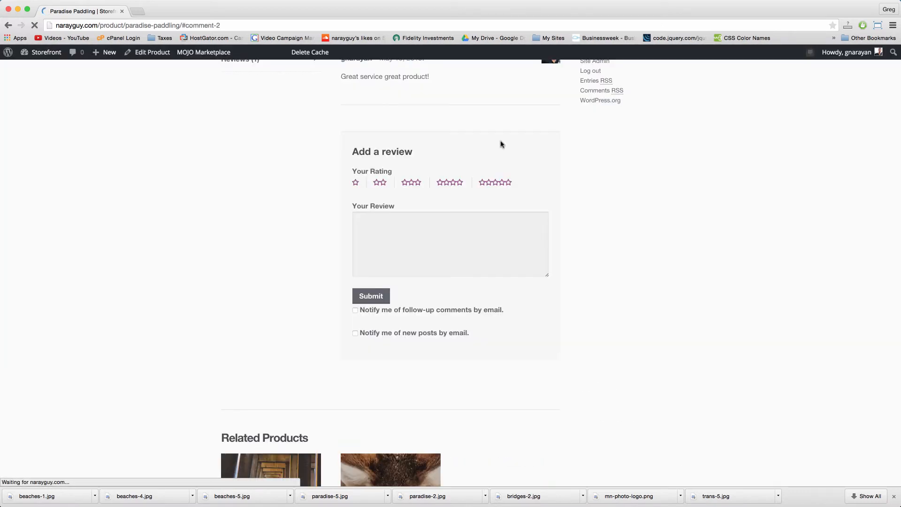
# Step: Check the footer's 'Customers Say...' widget shows the new review beside Your Cart
pyautogui.scroll(5, 514, 305)
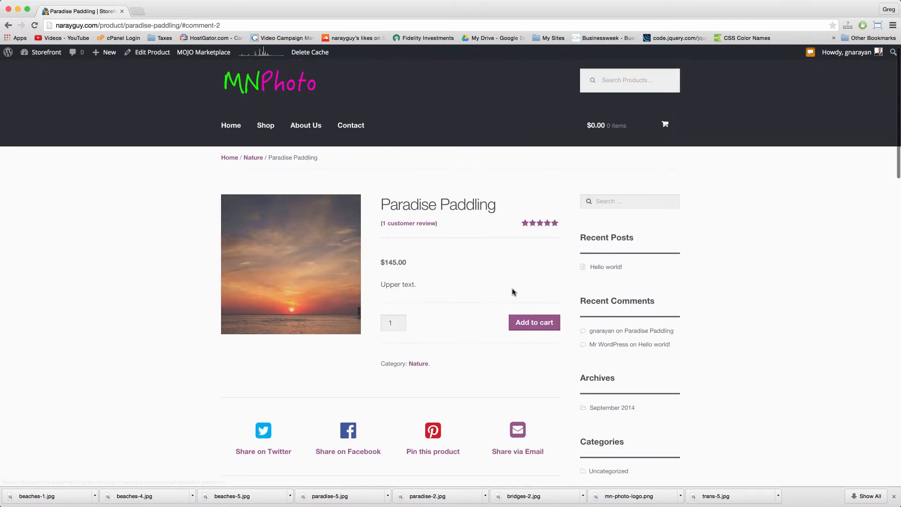
pyautogui.scroll(-20, 504, 223)
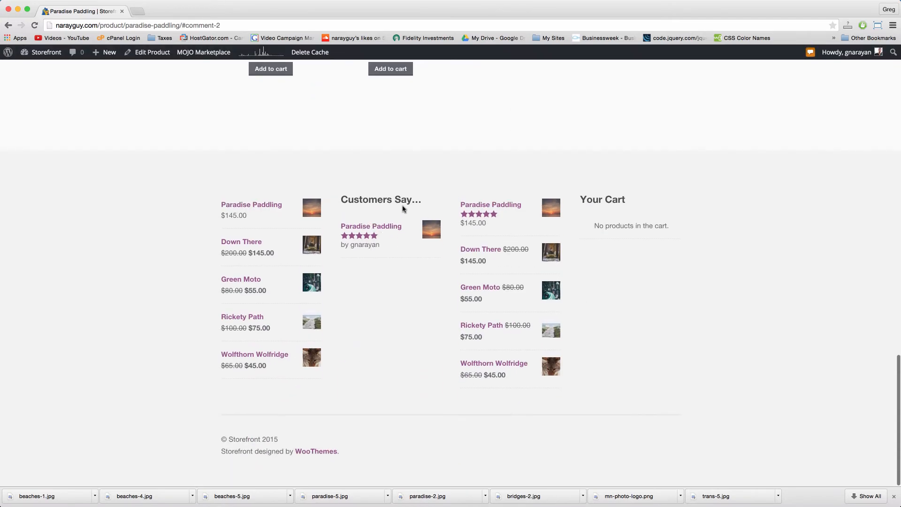
pyautogui.doubleClick(358, 243)
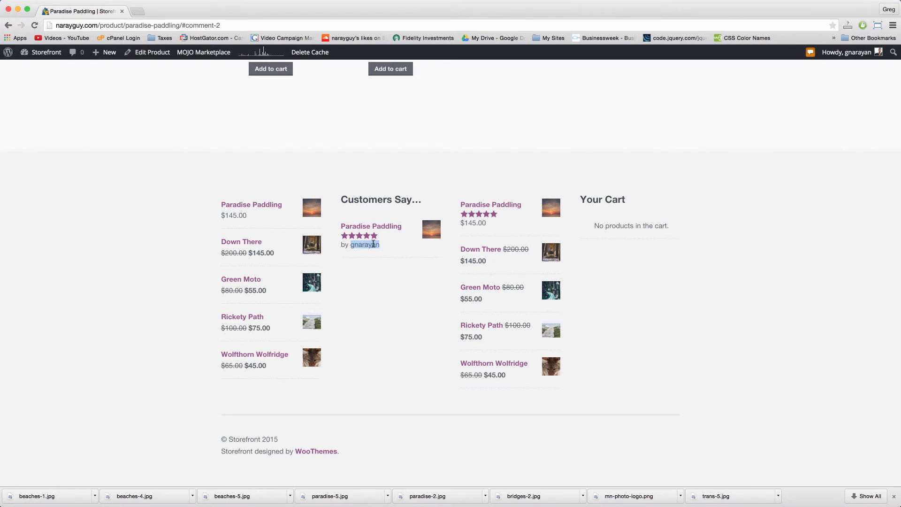
pyautogui.click(422, 292)
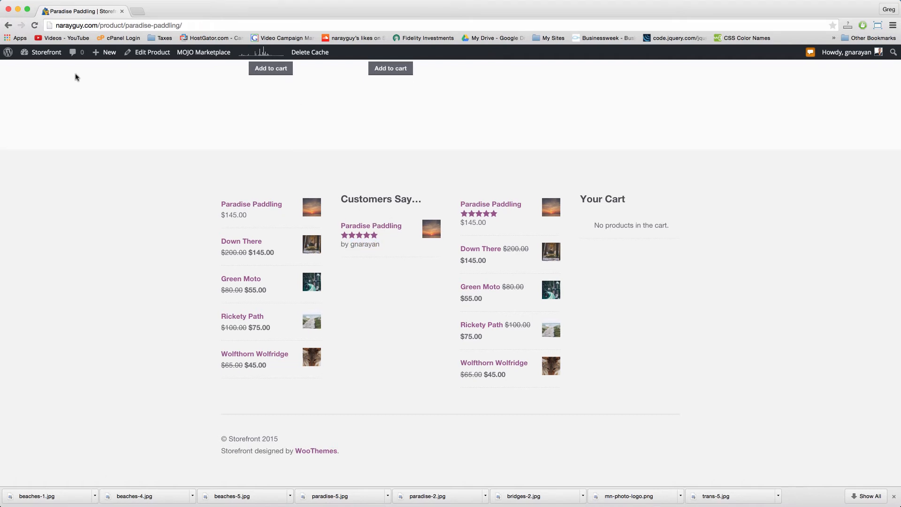
# Step: Retitle the Footer 1 WooCommerce Products widget to 'View Products'
pyautogui.moveTo(41, 60)
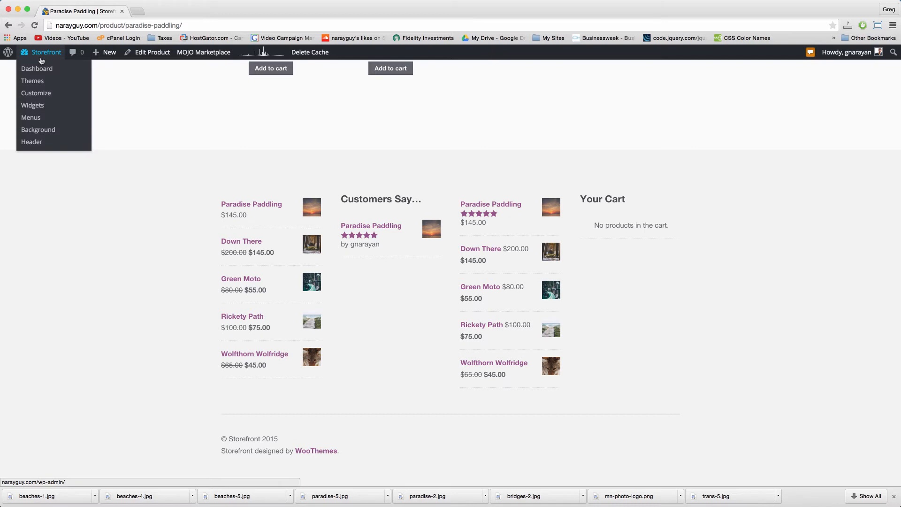
pyautogui.click(33, 106)
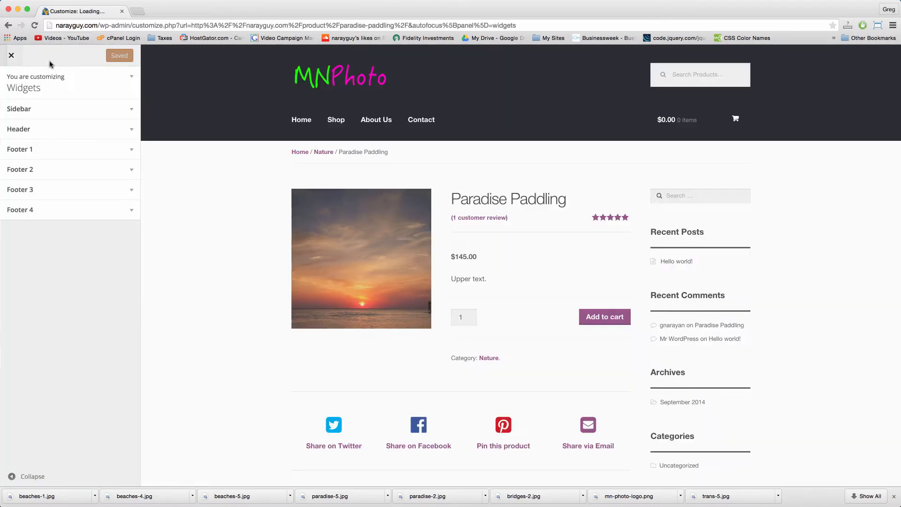
pyautogui.click(131, 151)
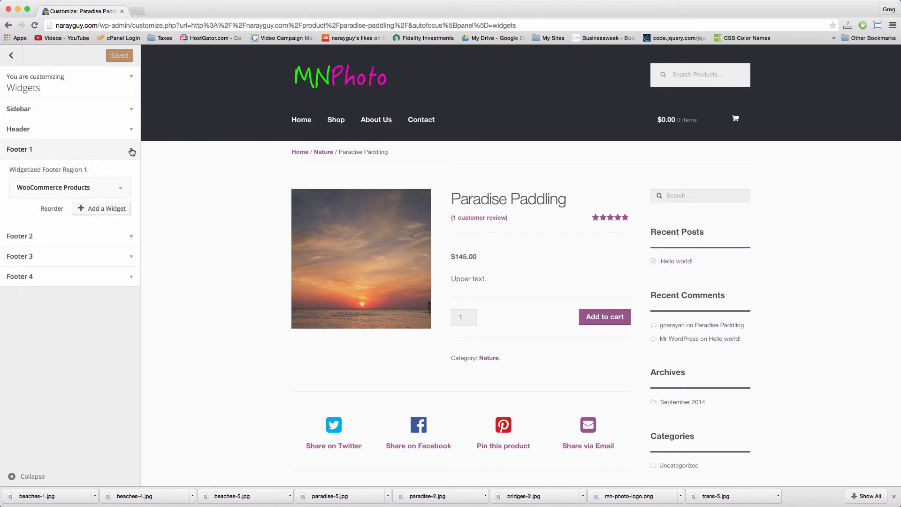
pyautogui.click(121, 187)
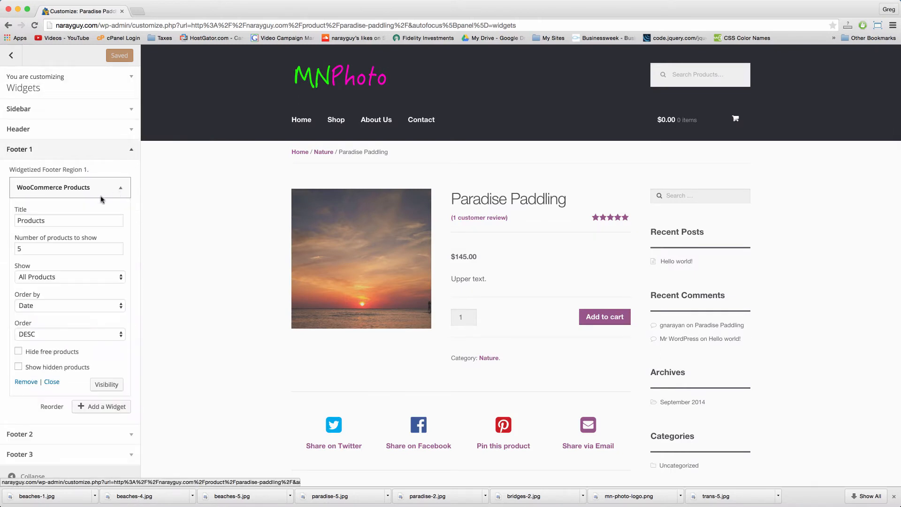
pyautogui.doubleClick(64, 220)
pyautogui.click(15, 221)
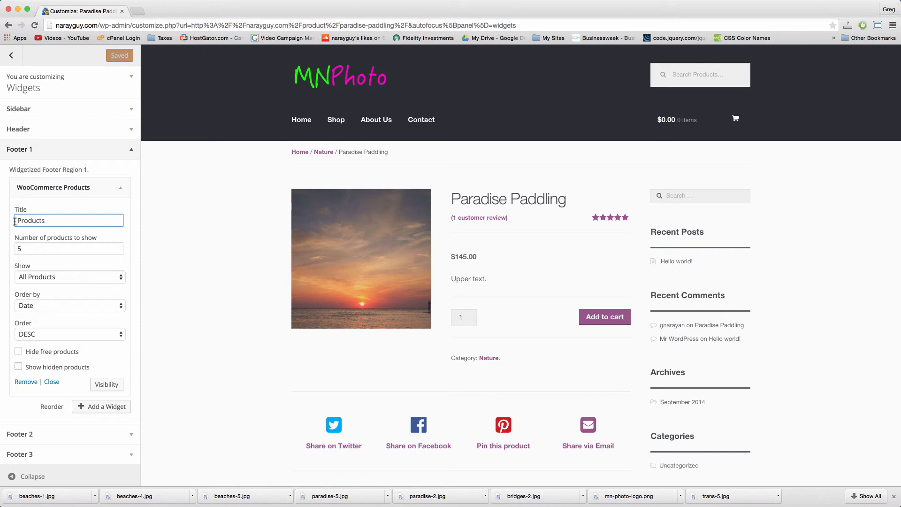
pyautogui.write('View')
pyautogui.click(82, 191)
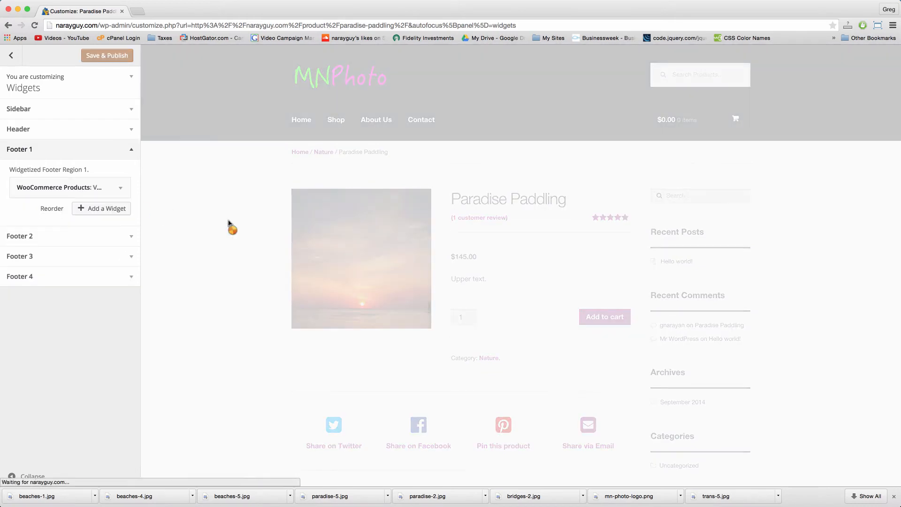
pyautogui.scroll(-11, 229, 223)
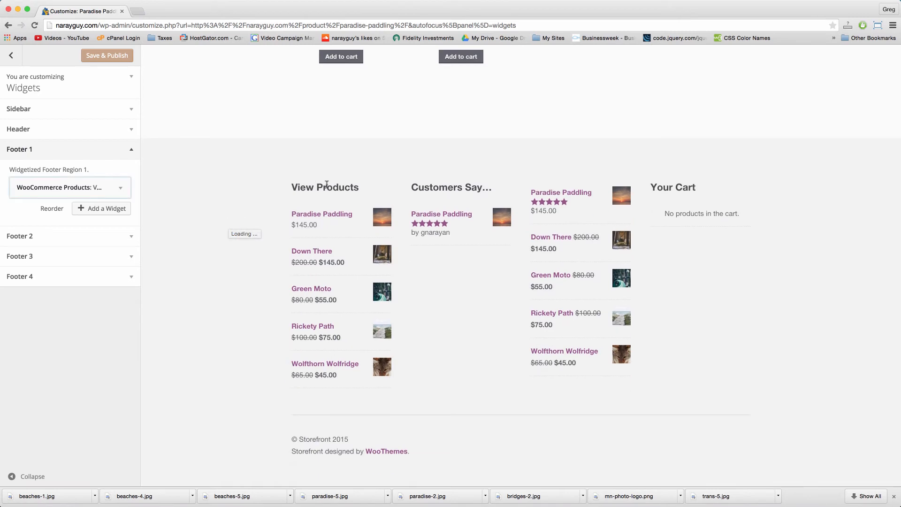
# Step: Retitle the Footer 3 Top Rated widget to 'Best Products' and publish the changes
pyautogui.click(128, 149)
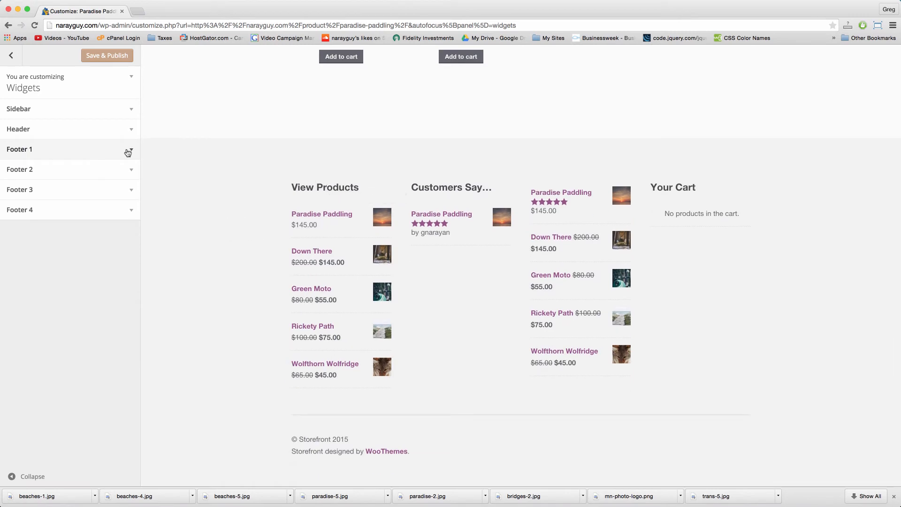
pyautogui.click(130, 190)
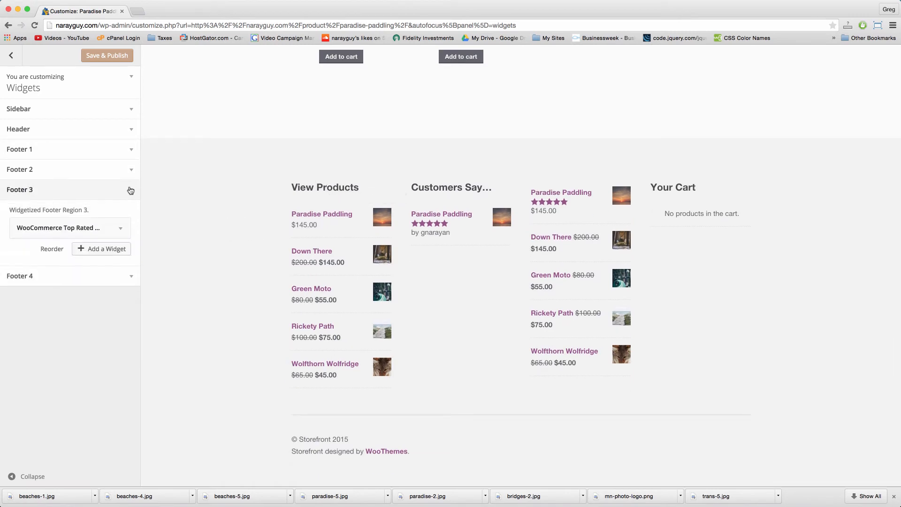
pyautogui.click(120, 228)
pyautogui.doubleClick(61, 261)
pyautogui.click(61, 261)
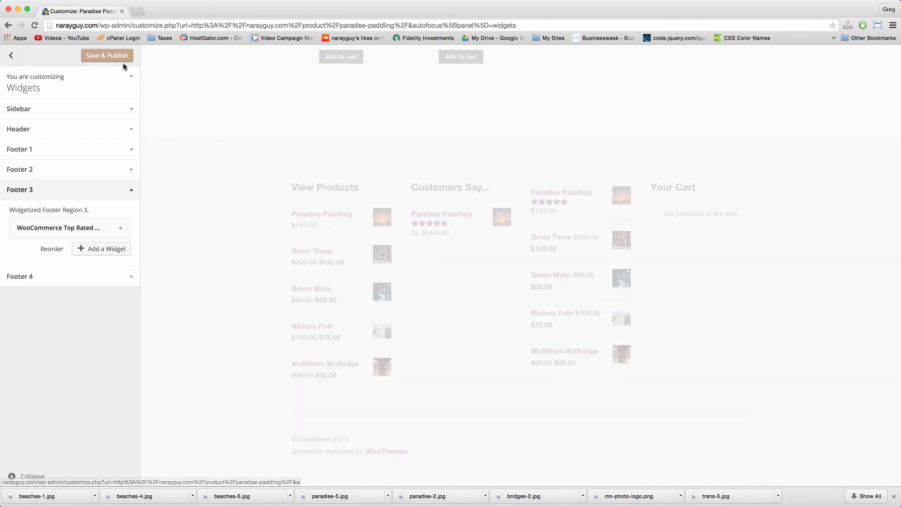
pyautogui.click(106, 55)
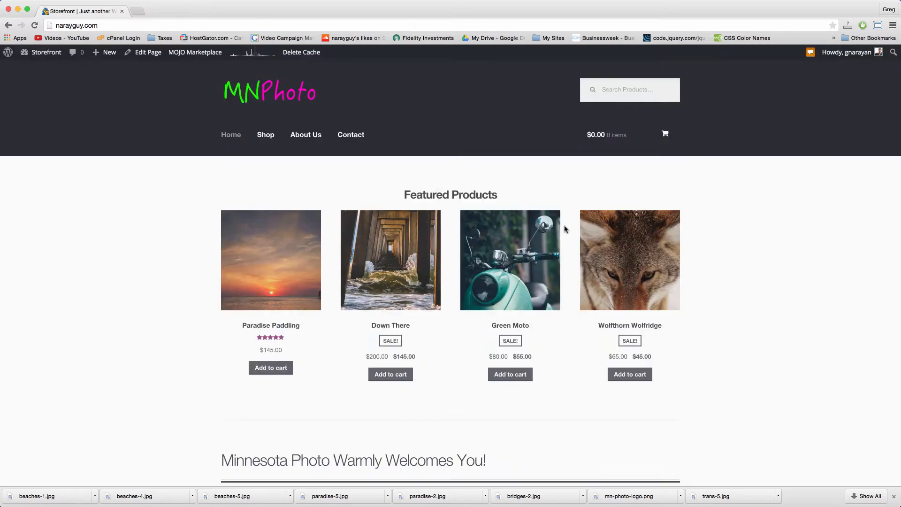
pyautogui.scroll(-15, 565, 227)
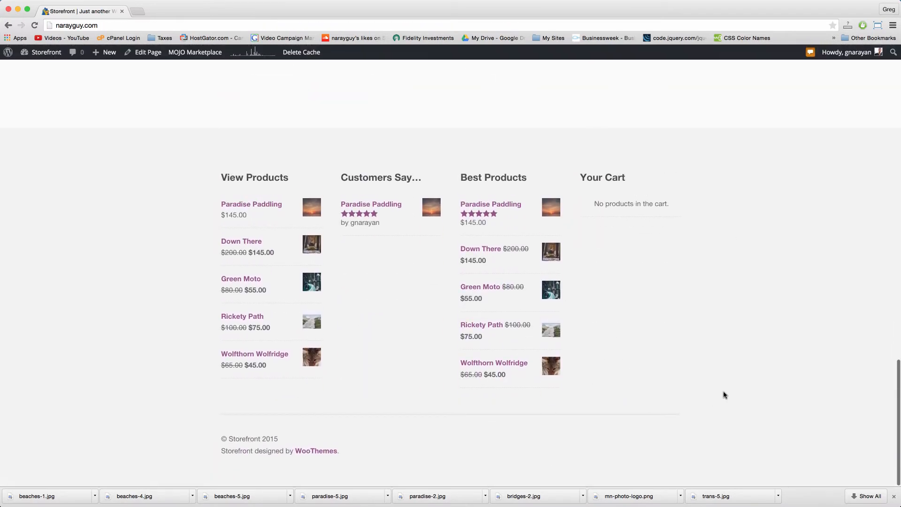
# Step: Add Wolfthorn Wolfridge and Green Moto to the cart, confirming the $100.00 total for 2 items
pyautogui.scroll(15, 724, 395)
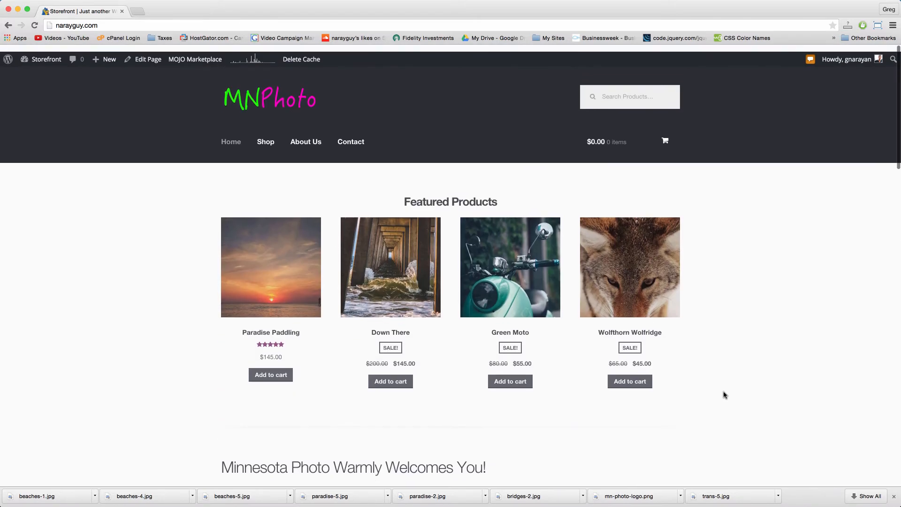
pyautogui.scroll(-1, 724, 395)
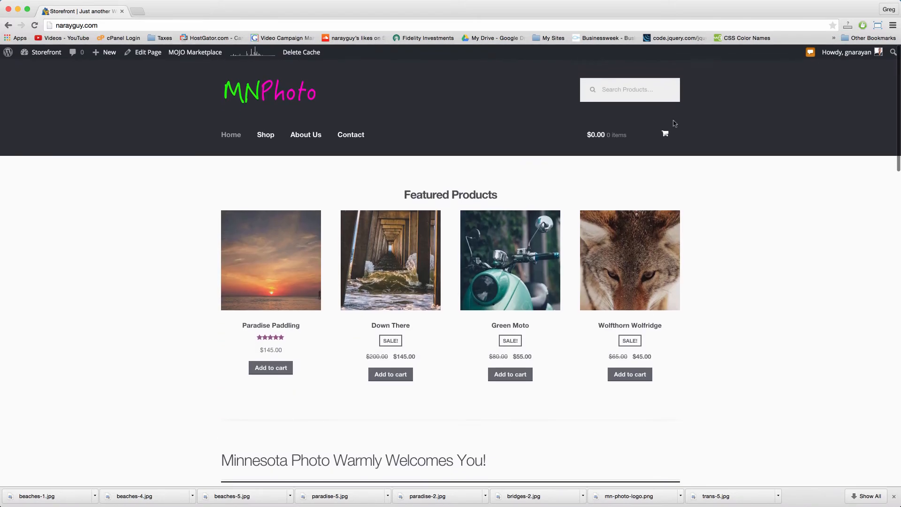
pyautogui.click(622, 374)
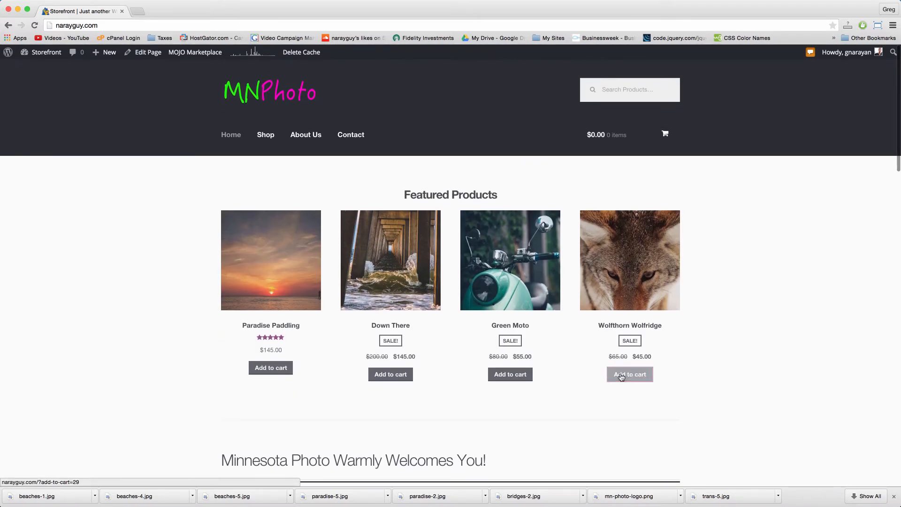
pyautogui.click(510, 381)
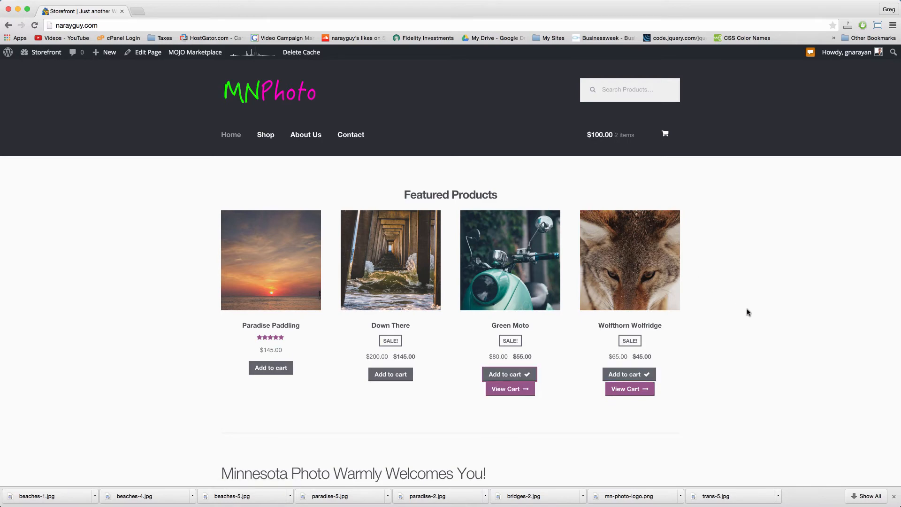
pyautogui.moveTo(638, 144)
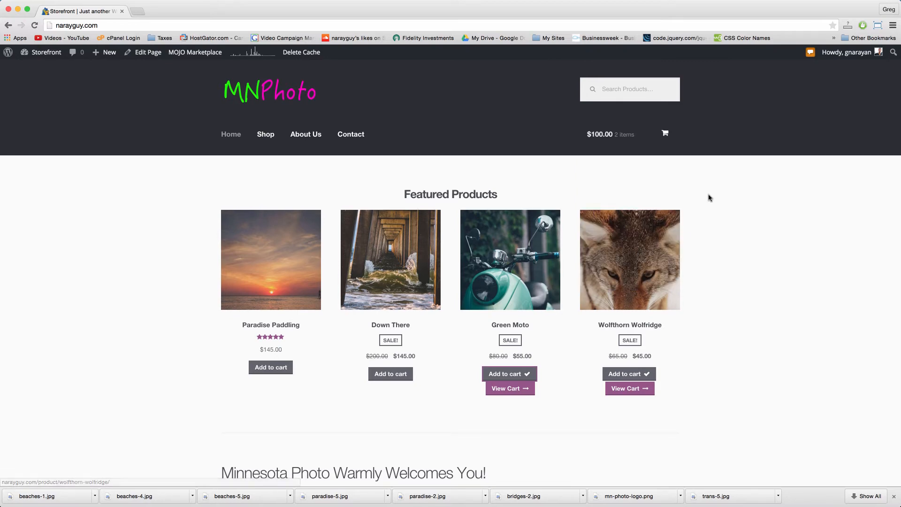
pyautogui.scroll(-15, 708, 195)
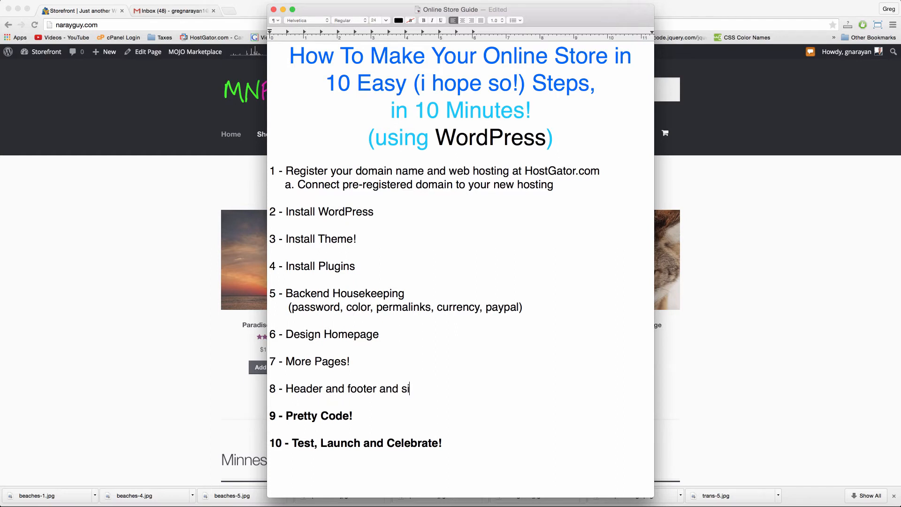
pyautogui.write('debar')
pyautogui.click(113, 365)
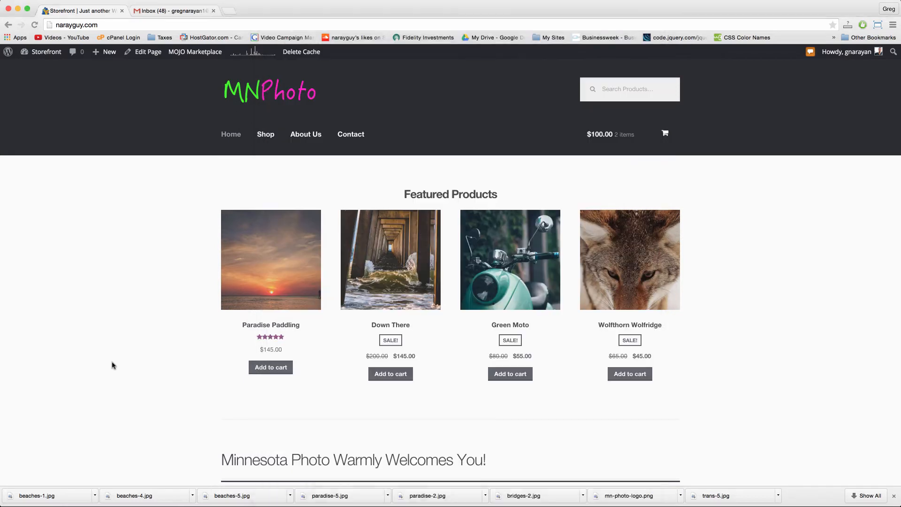
# Step: Go to Appearance > Widgets in the admin dashboard
pyautogui.click(55, 55)
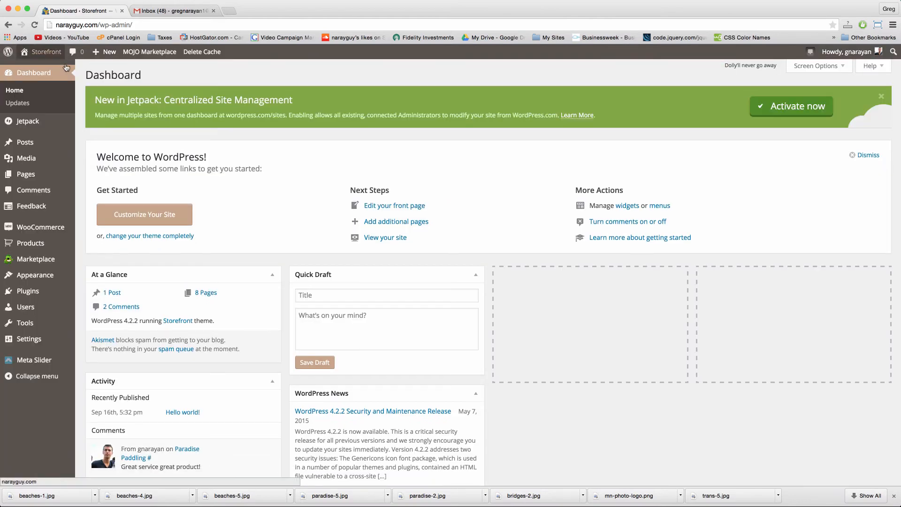
pyautogui.moveTo(66, 278)
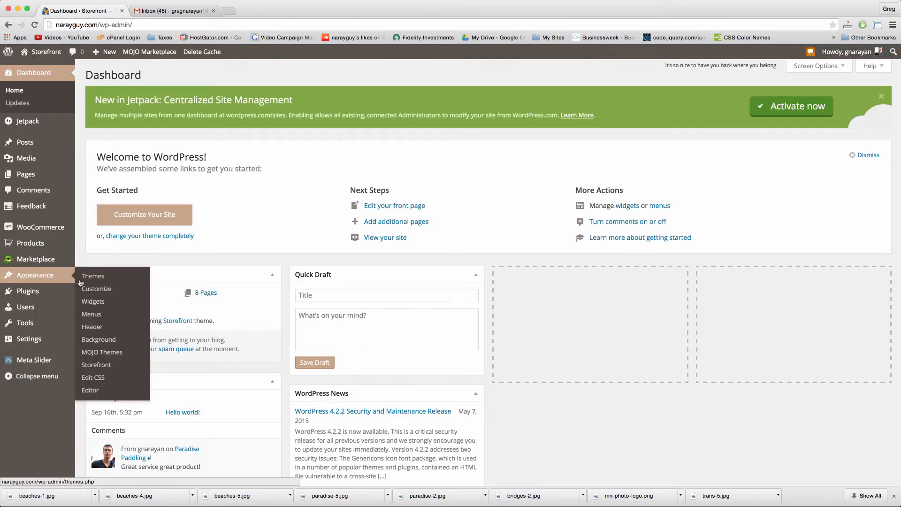
pyautogui.click(96, 305)
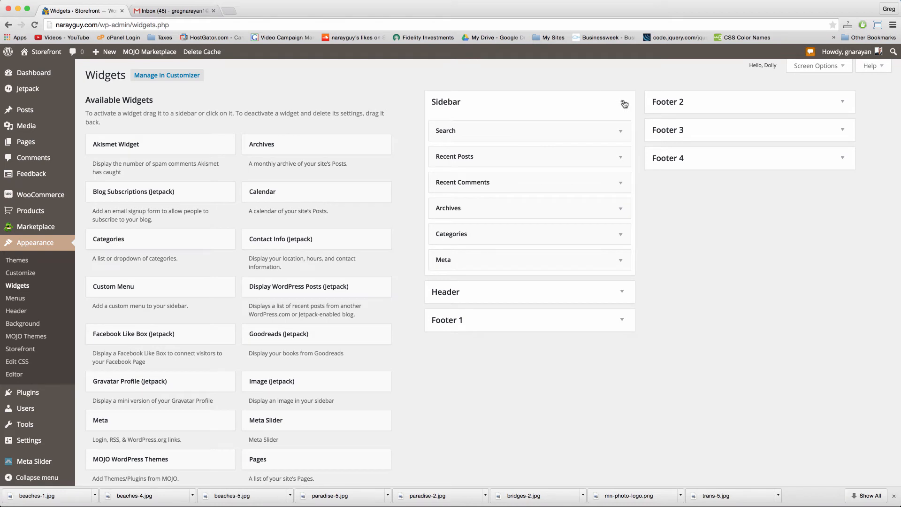
pyautogui.click(624, 104)
pyautogui.click(623, 101)
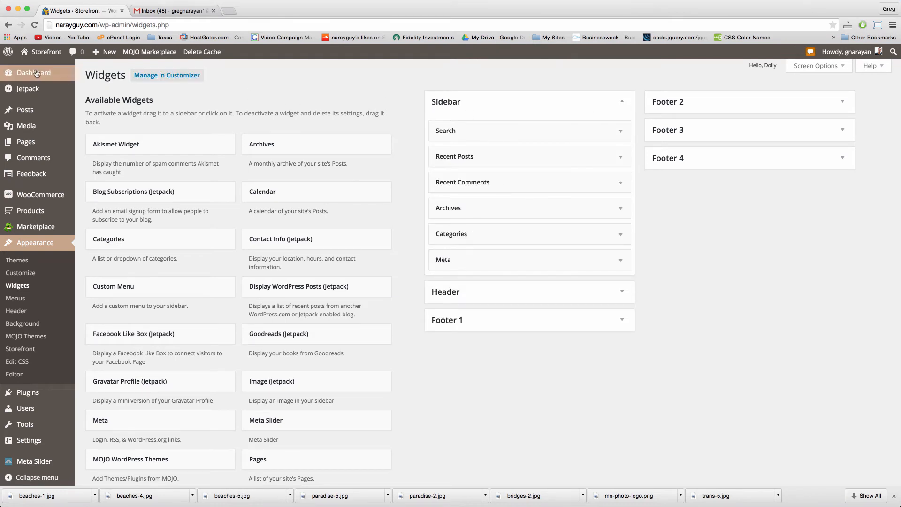
# Step: Open the Storefront link in a new tab and close the Gmail inbox tab
pyautogui.rightClick(44, 52)
pyautogui.click(71, 58)
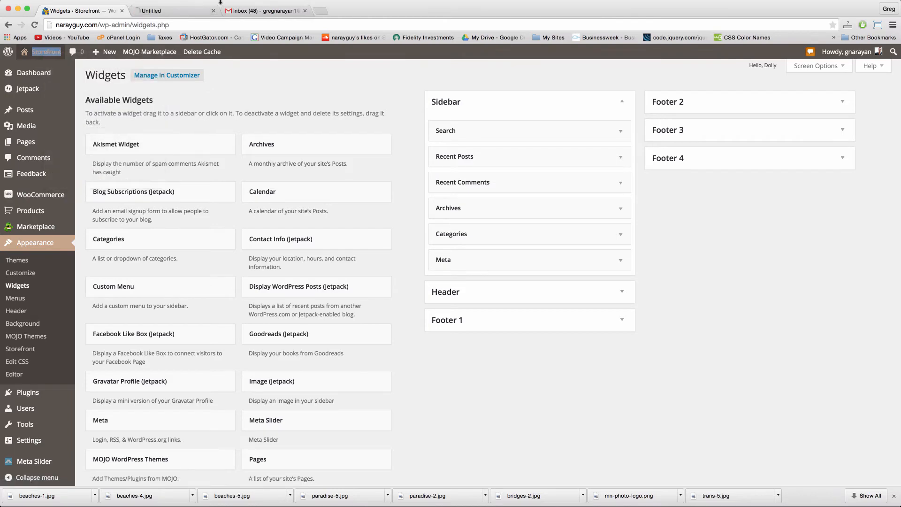
pyautogui.click(305, 11)
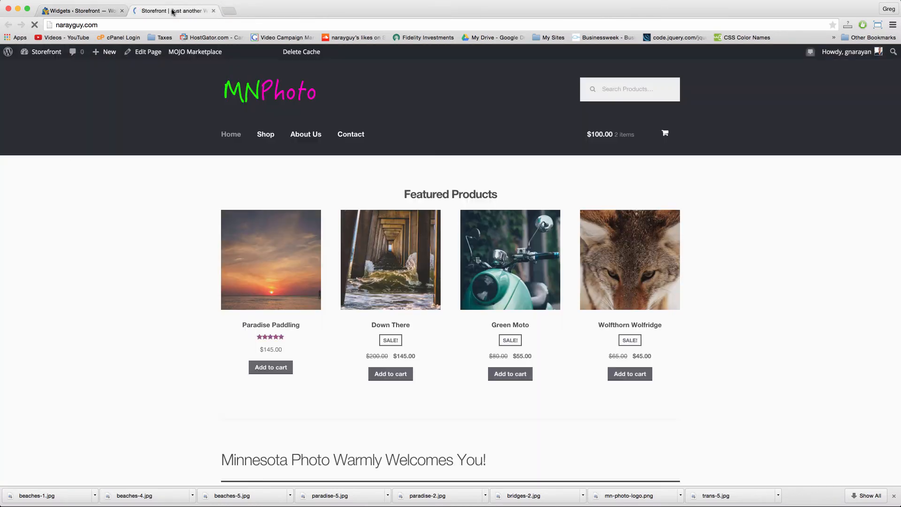
# Step: Open the Green Moto product page in the storefront tab, scroll through it, then return to Widgets
pyautogui.click(169, 10)
pyautogui.click(497, 297)
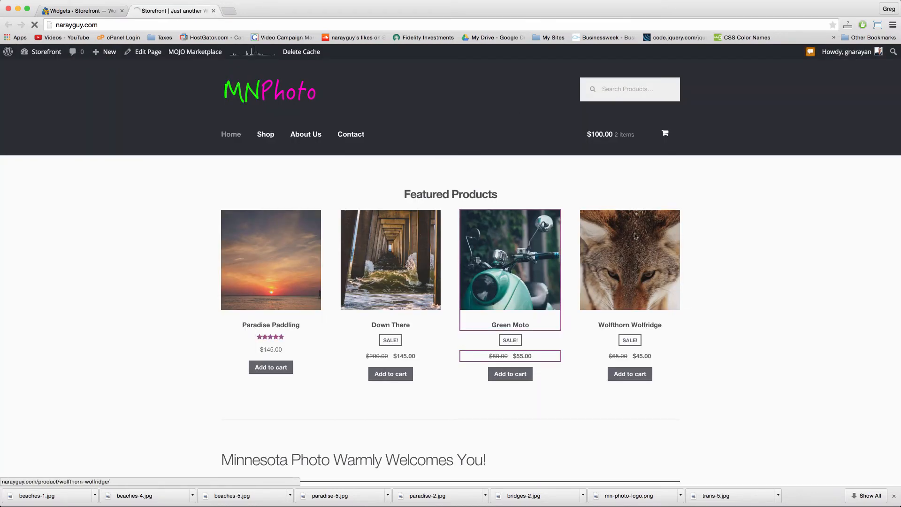
pyautogui.scroll(-7, 619, 227)
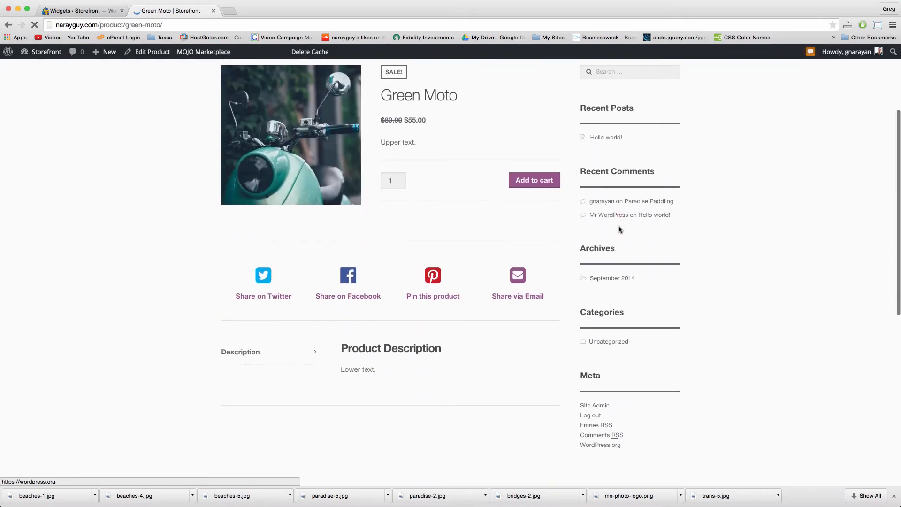
pyautogui.scroll(5, 619, 227)
pyautogui.scroll(2, 620, 225)
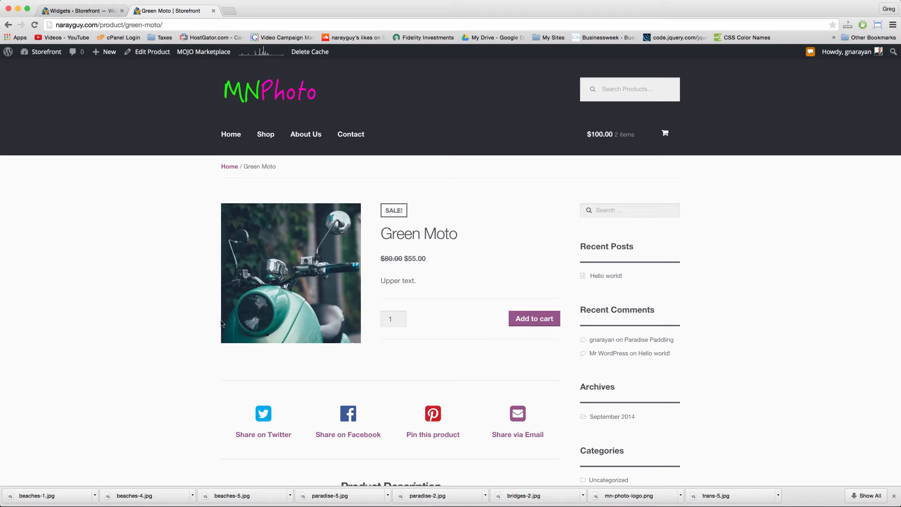
pyautogui.scroll(-6, 463, 189)
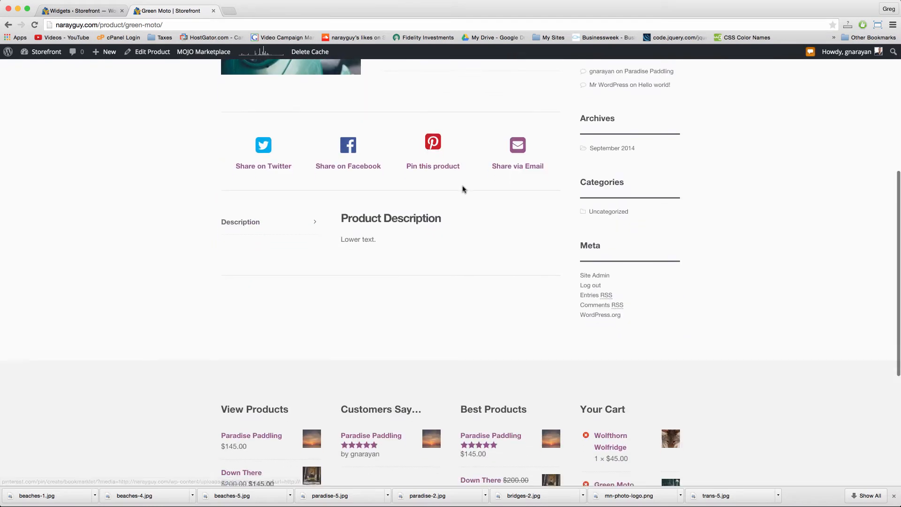
pyautogui.scroll(5, 600, 290)
pyautogui.scroll(1, 600, 289)
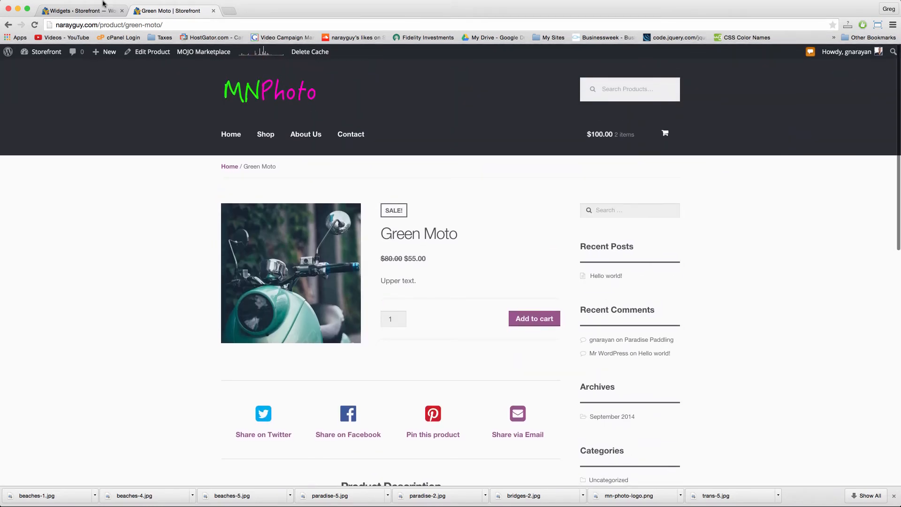
pyautogui.click(101, 8)
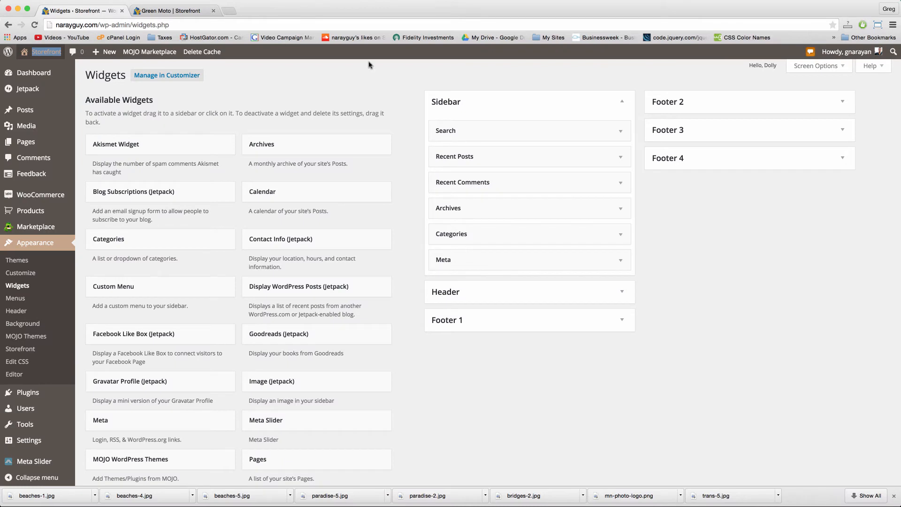
# Step: Delete the Search, Recent Posts, Recent Comments, Archives, Categories and Meta widgets from the Sidebar
pyautogui.click(620, 136)
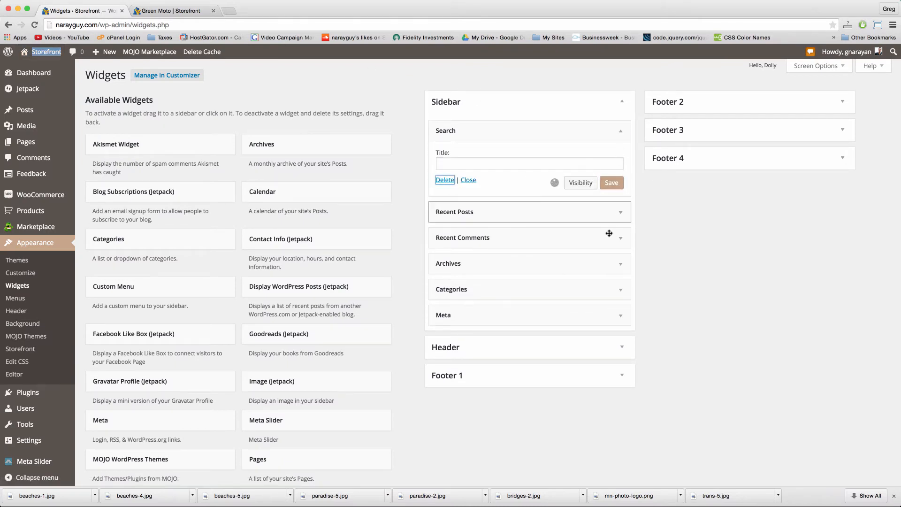
pyautogui.click(621, 129)
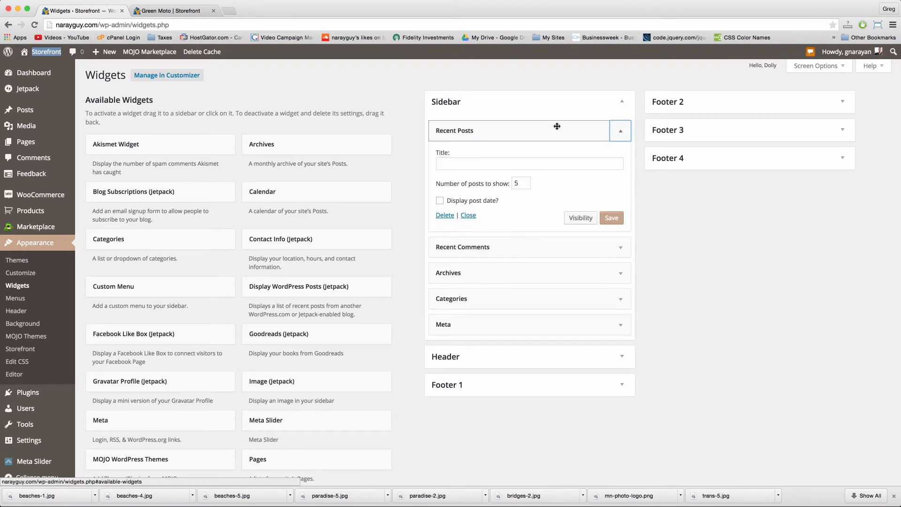
pyautogui.click(446, 215)
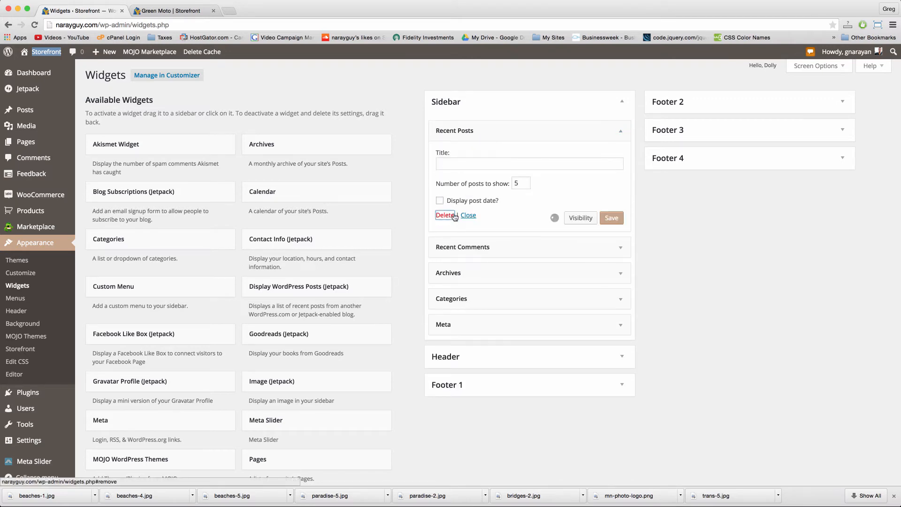
pyautogui.click(620, 131)
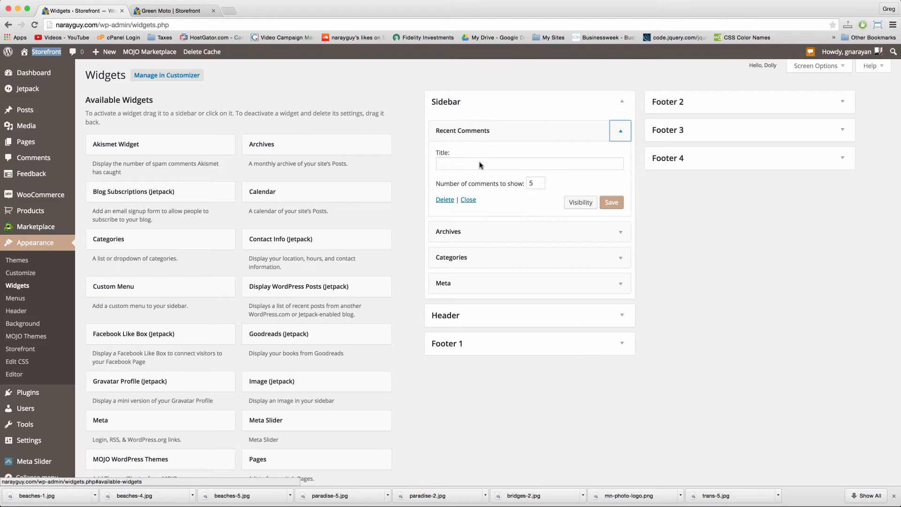
pyautogui.click(445, 199)
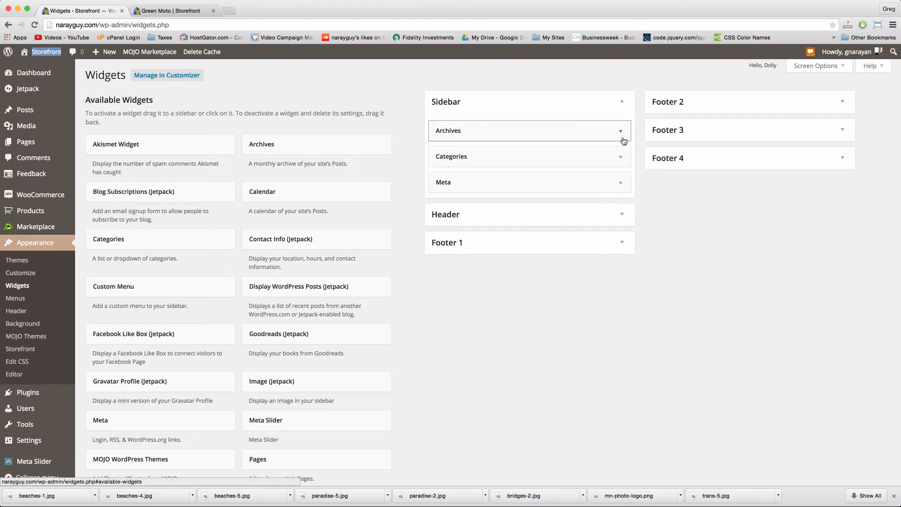
pyautogui.click(620, 130)
pyautogui.click(446, 205)
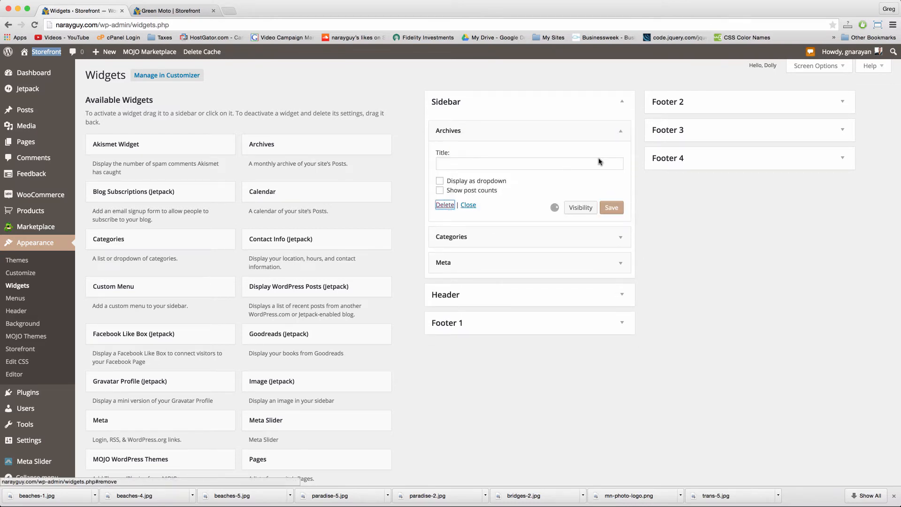
pyautogui.click(619, 132)
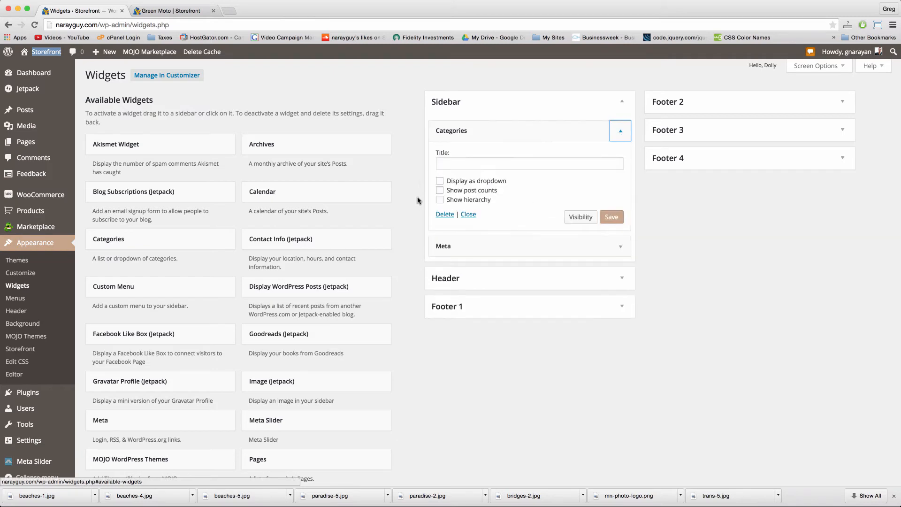
pyautogui.click(445, 215)
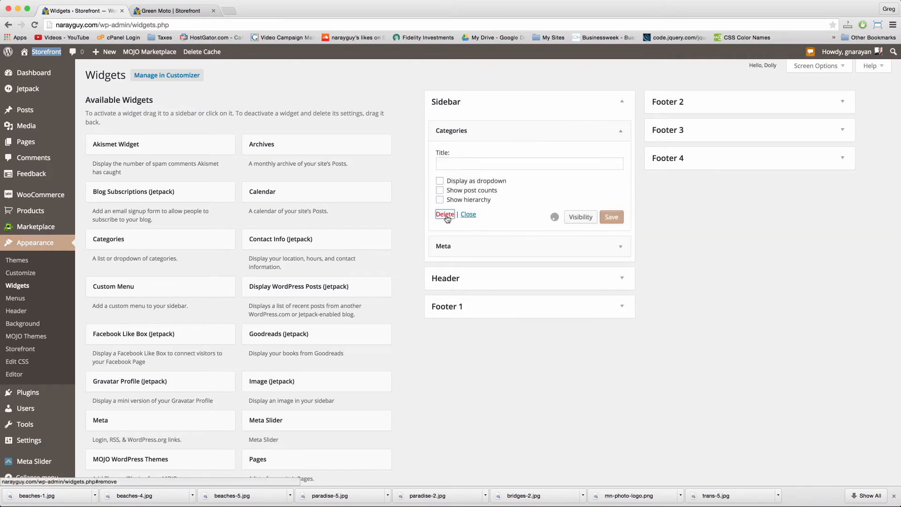
pyautogui.click(620, 131)
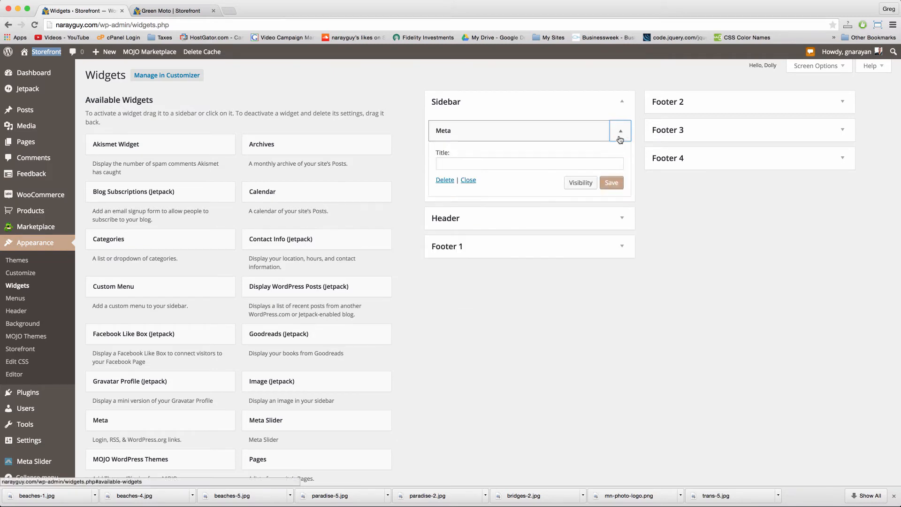
pyautogui.click(447, 182)
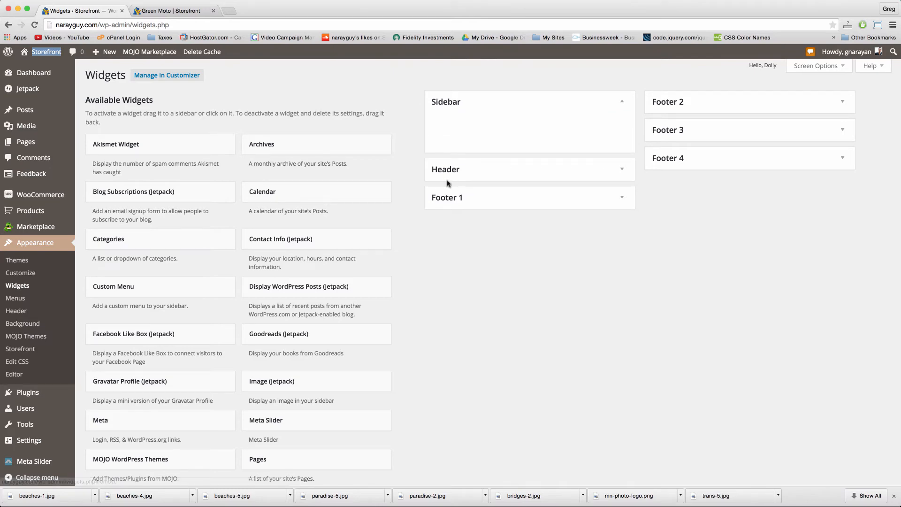
# Step: Add WooCommerce Top Rated Products to the Sidebar, set it to show 10 products, and save
pyautogui.scroll(-10, 411, 269)
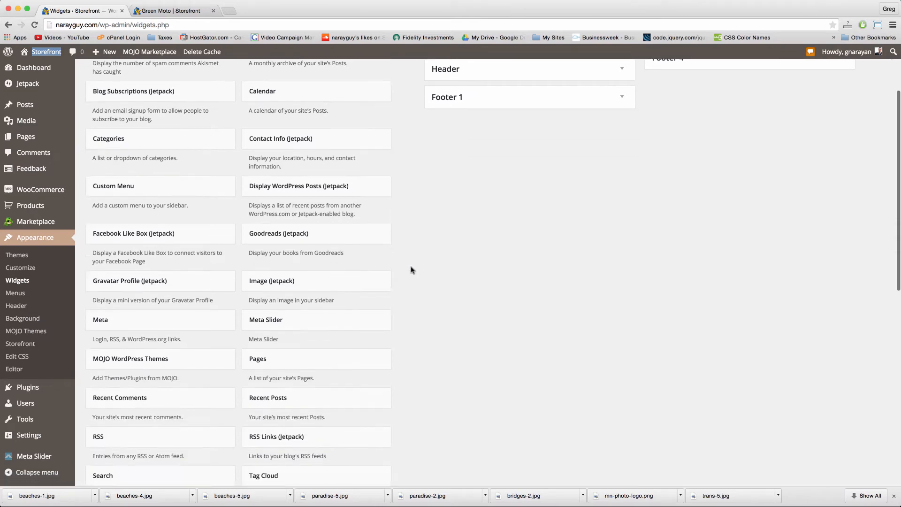
pyautogui.scroll(-2, 411, 270)
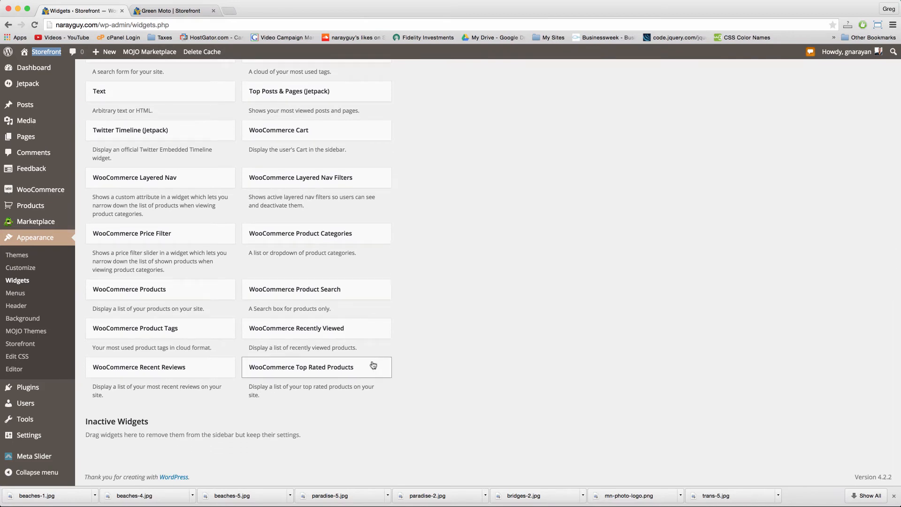
pyautogui.click(373, 364)
pyautogui.scroll(-3, 421, 368)
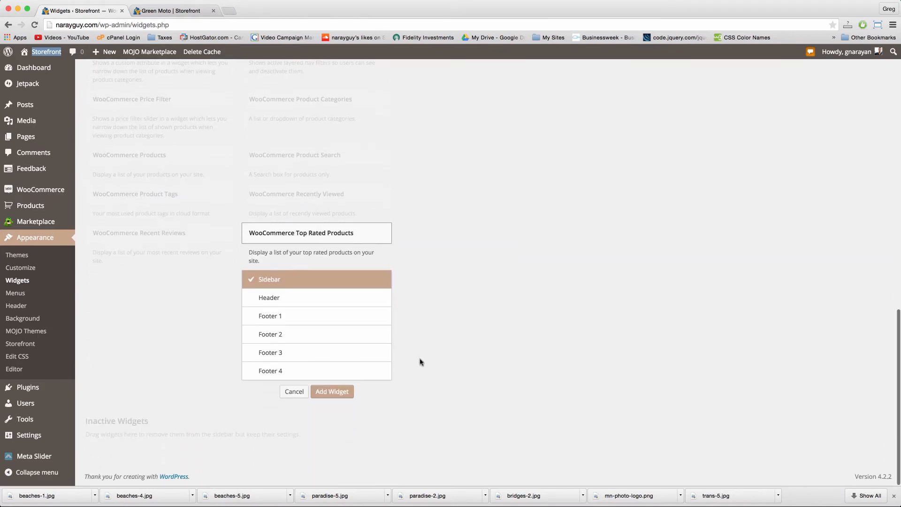
pyautogui.click(331, 392)
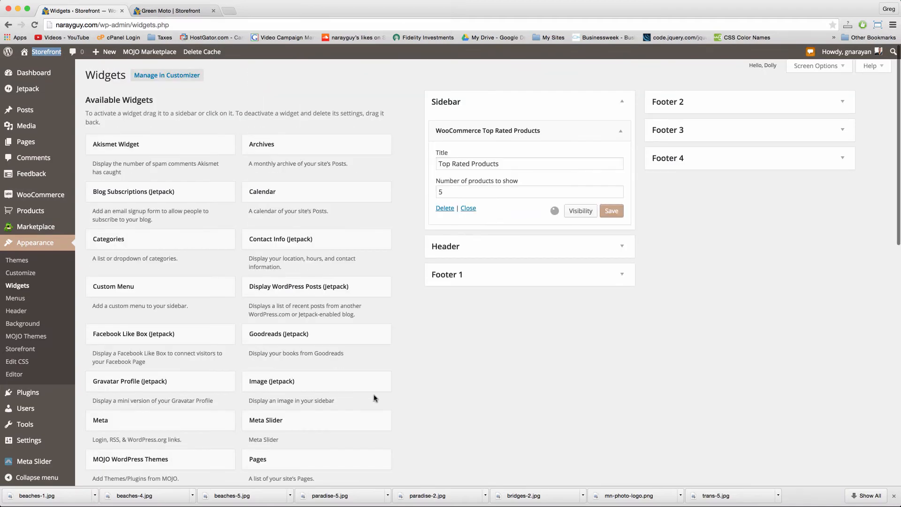
pyautogui.doubleClick(473, 191)
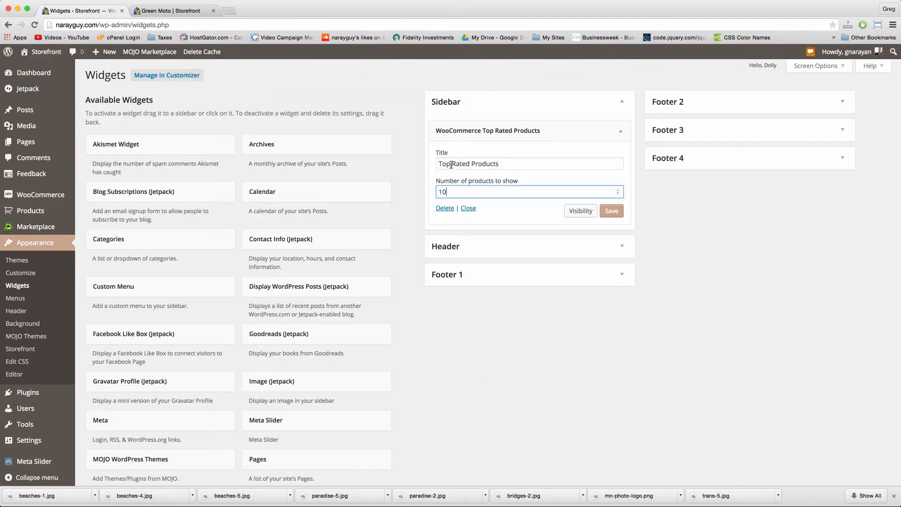
pyautogui.click(611, 210)
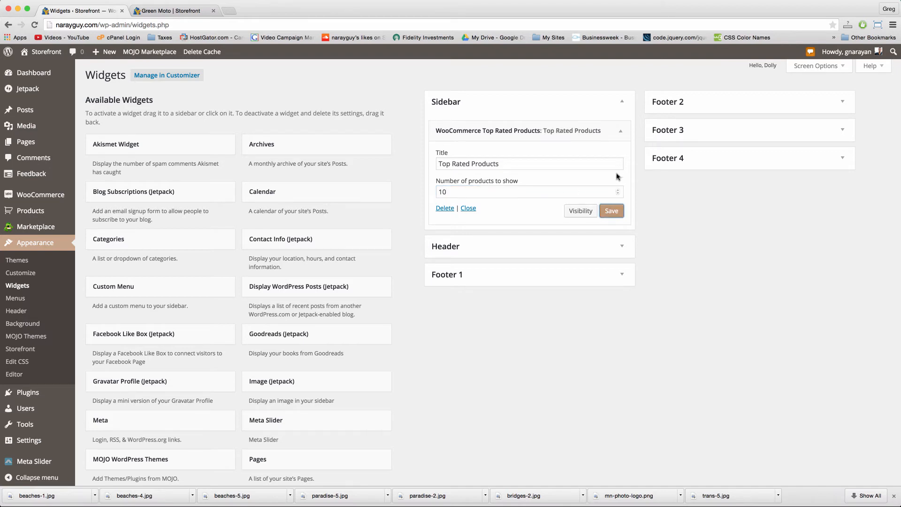
pyautogui.click(621, 133)
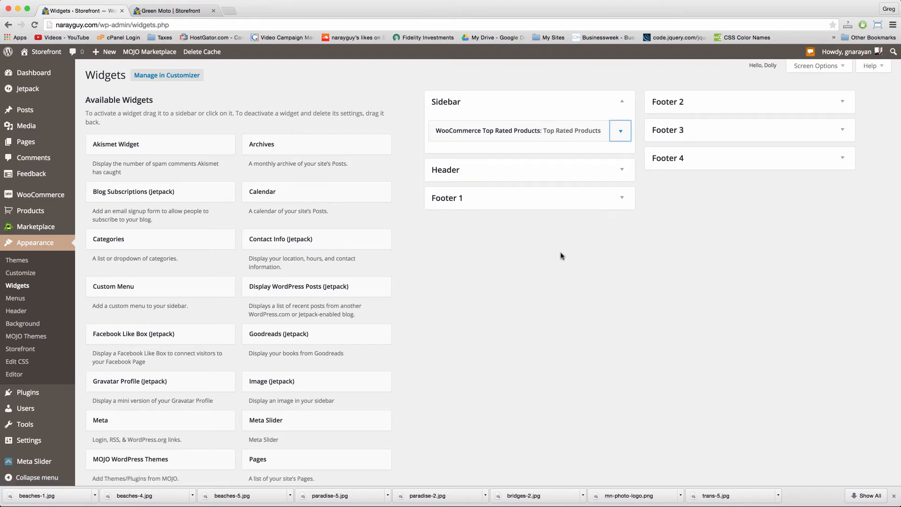
pyautogui.scroll(-2, 452, 316)
pyautogui.scroll(-10, 452, 316)
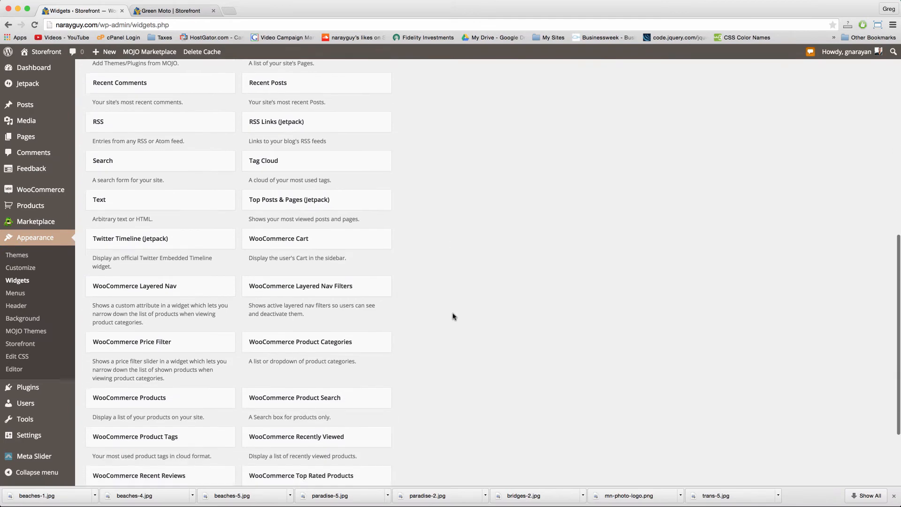
# Step: Add a Facebook Like Box widget to the Sidebar and fill in its title and page address
pyautogui.scroll(12, 452, 316)
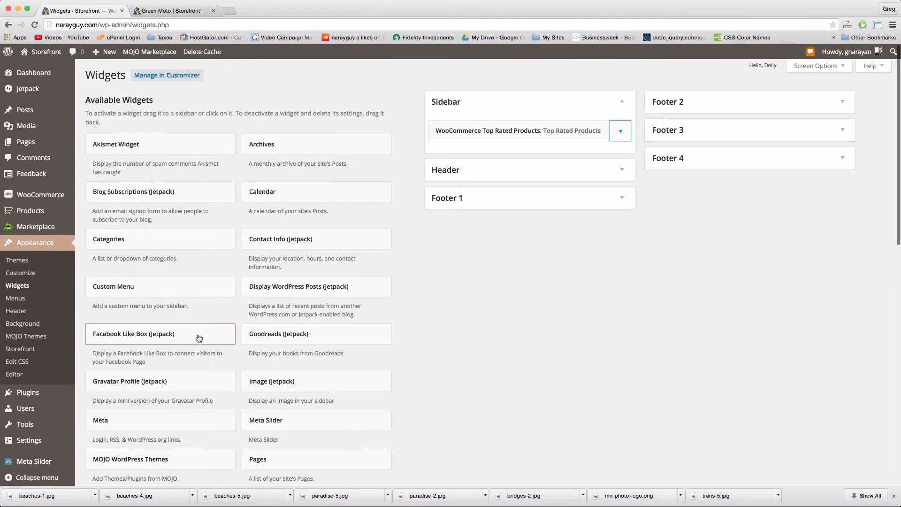
pyautogui.click(210, 339)
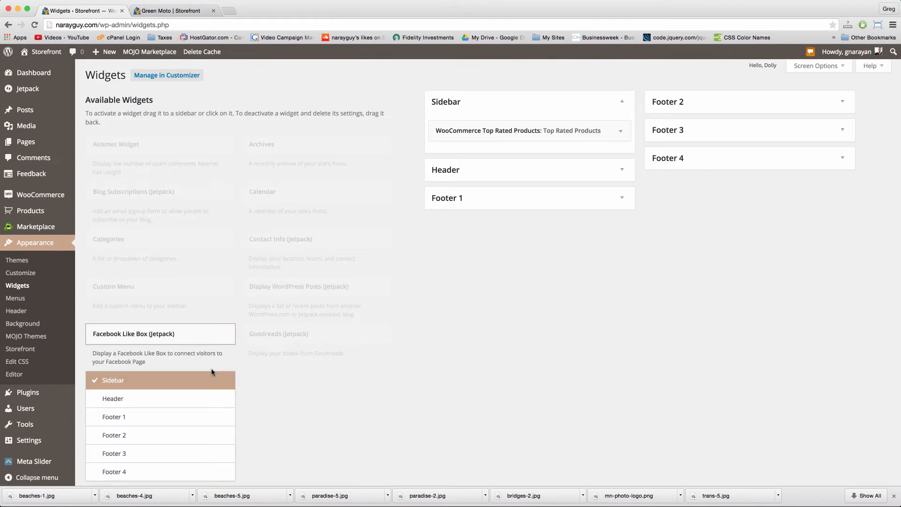
pyautogui.scroll(-2, 211, 372)
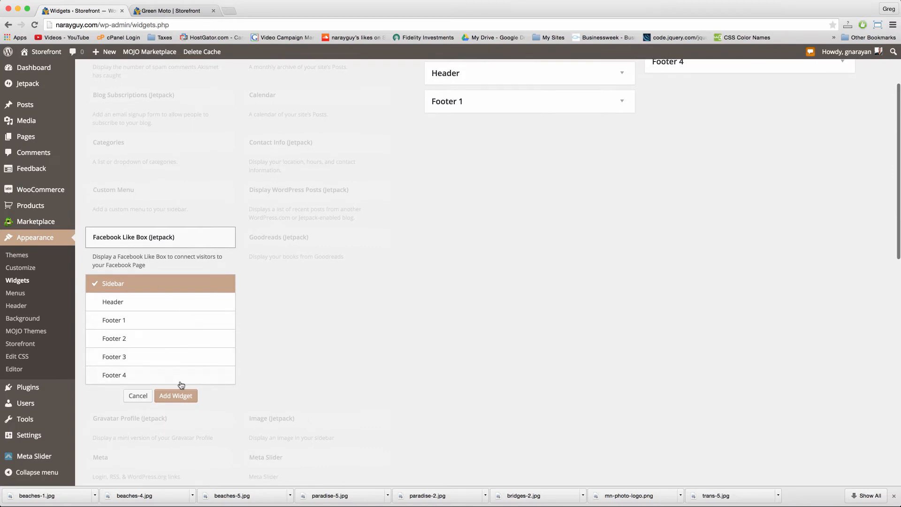
pyautogui.click(178, 396)
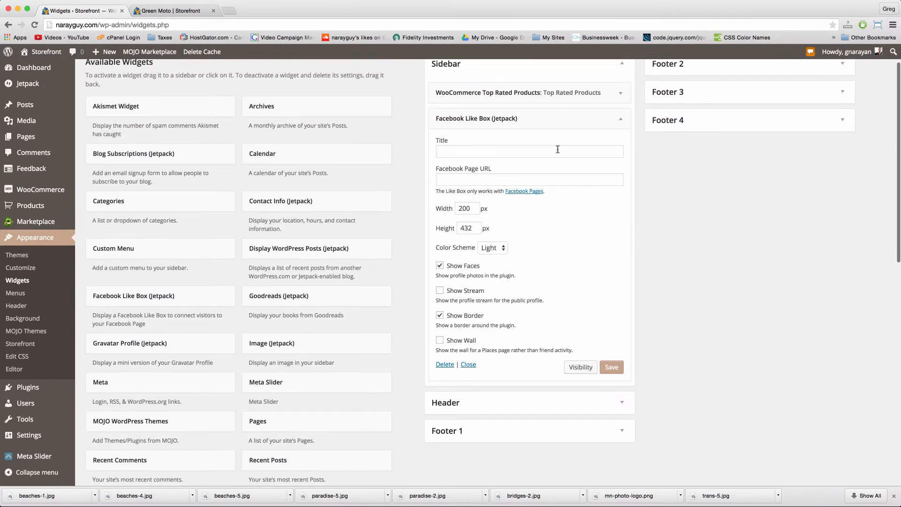
pyautogui.click(550, 151)
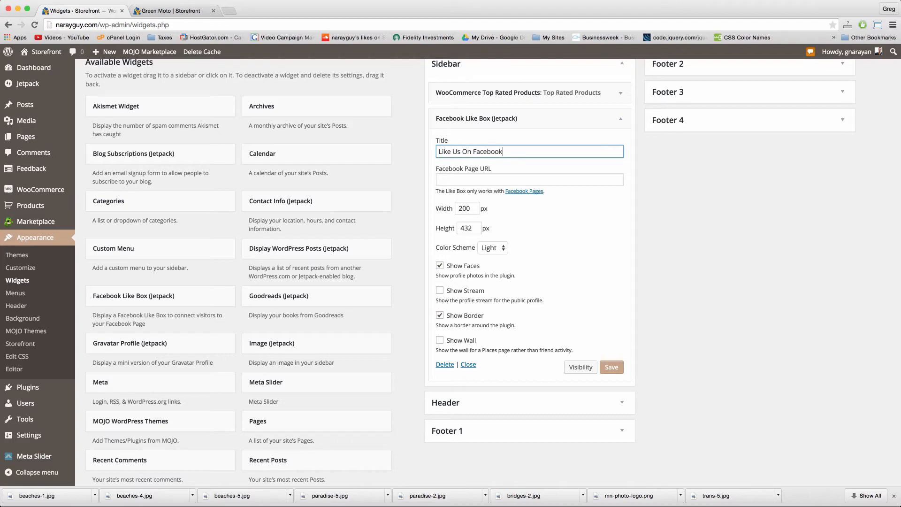
pyautogui.click(534, 182)
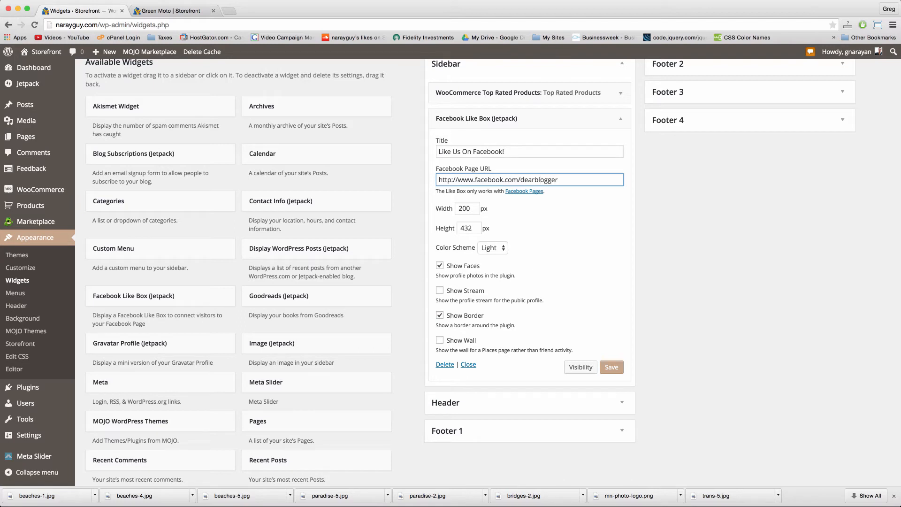
# Step: Look up the 'Like Us On Facebook' text in the saved notes
pyautogui.press('super+Tab')
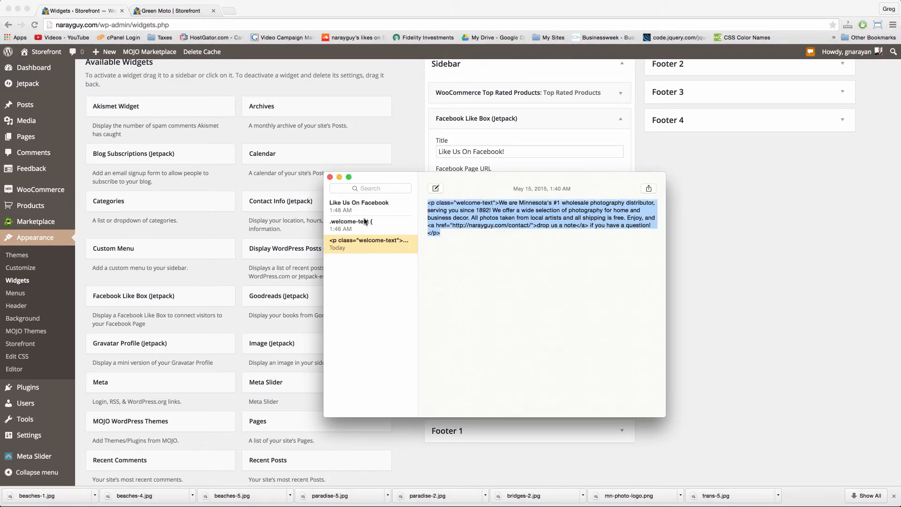
pyautogui.click(365, 222)
pyautogui.click(380, 206)
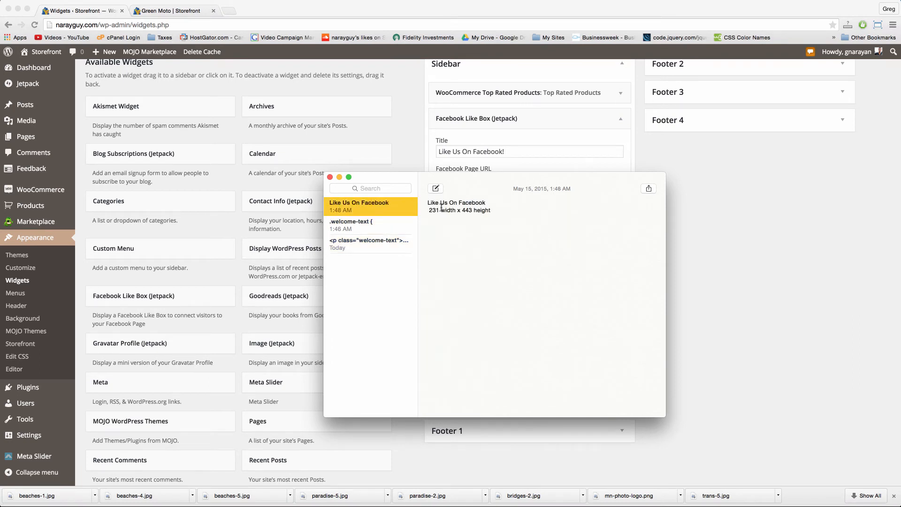
pyautogui.press('super+Tab')
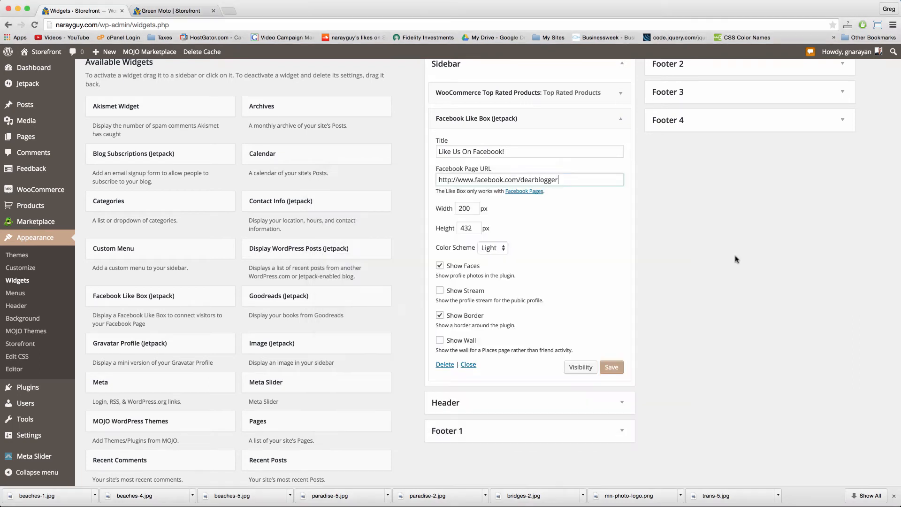
# Step: Size the Facebook Like Box to width 231 and height 443 px and save it
pyautogui.doubleClick(463, 206)
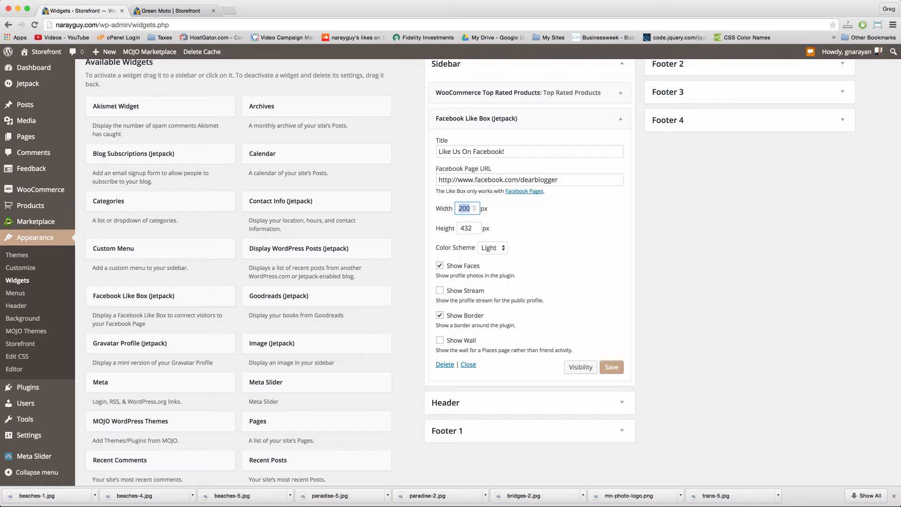
pyautogui.doubleClick(461, 229)
pyautogui.click(610, 370)
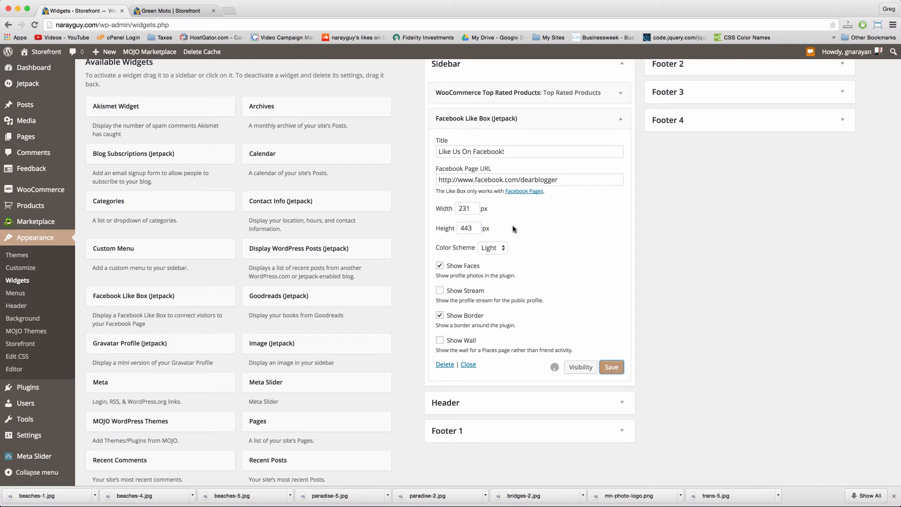
pyautogui.scroll(2, 513, 229)
pyautogui.click(175, 11)
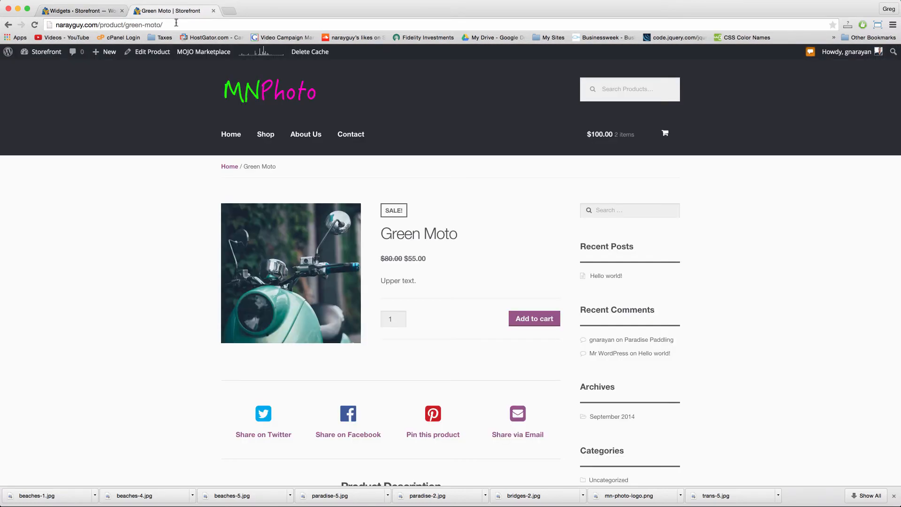
# Step: Reload the Green Moto product page and check its sidebar
pyautogui.click(176, 24)
pyautogui.click(267, 102)
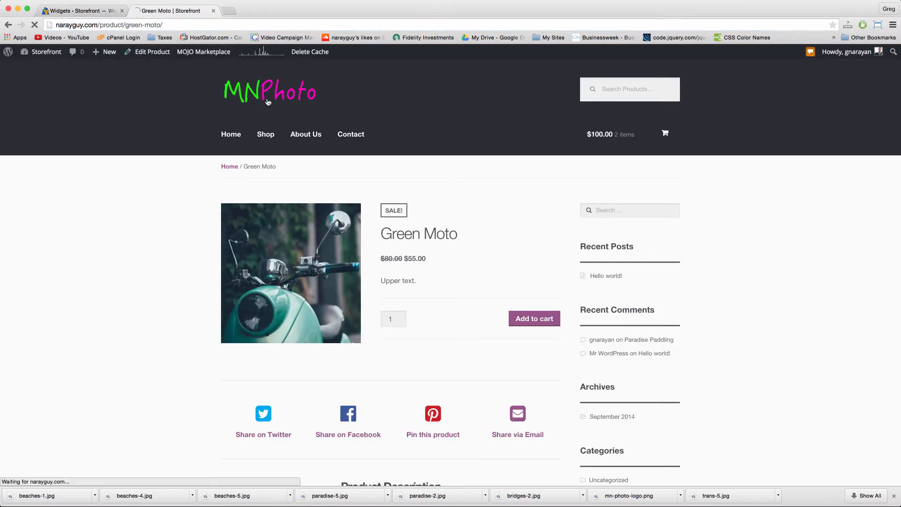
pyautogui.scroll(-4, 632, 130)
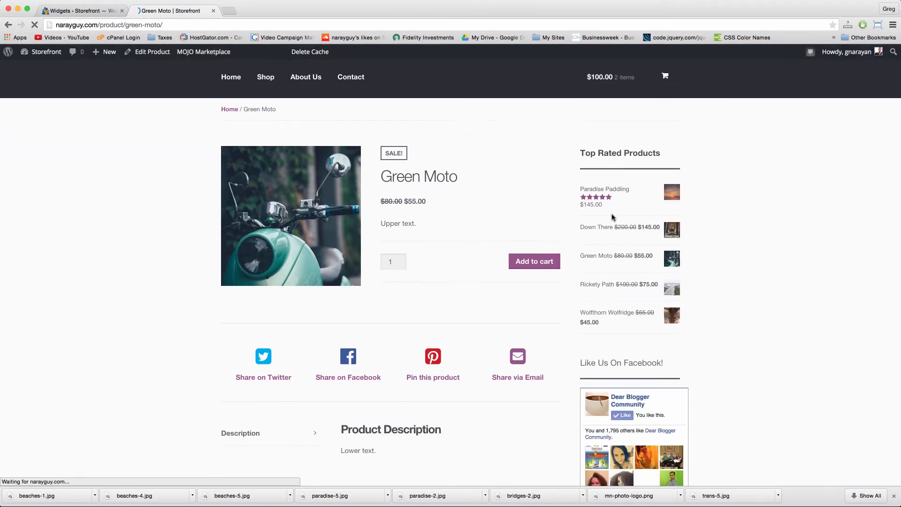
pyautogui.scroll(-5, 633, 131)
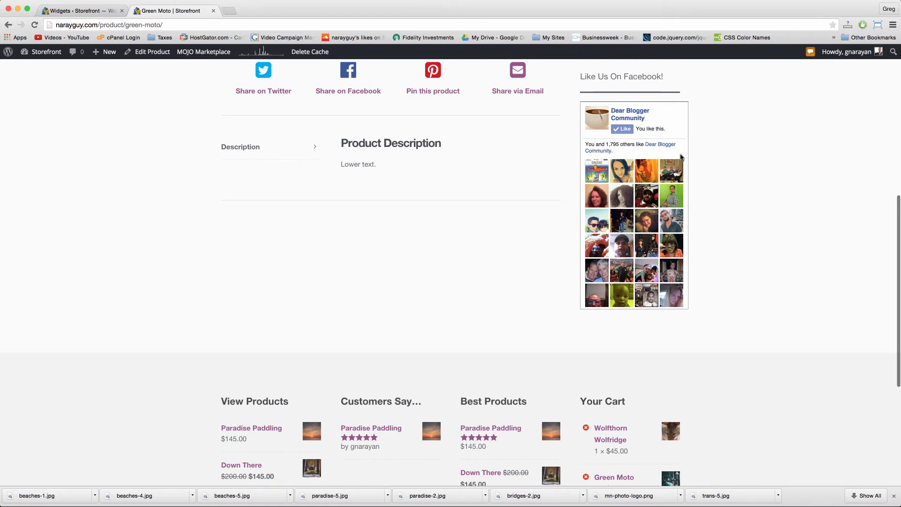
pyautogui.scroll(10, 682, 149)
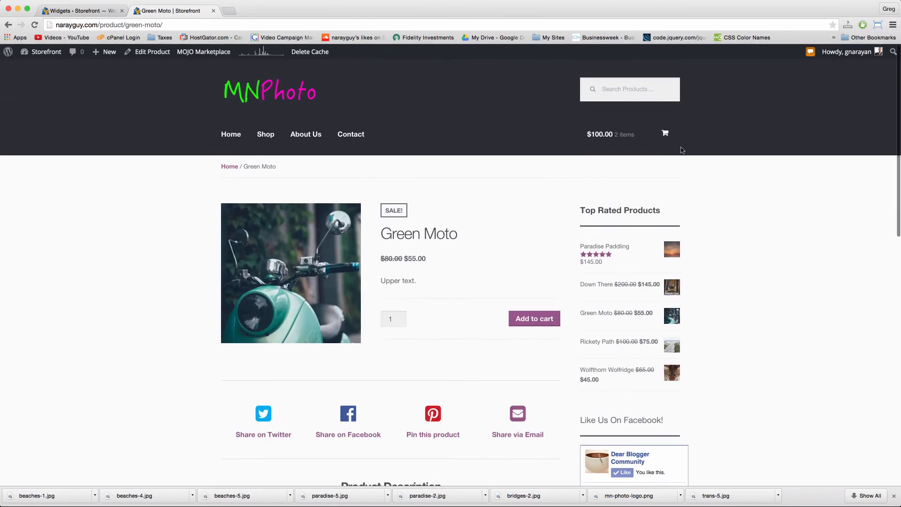
# Step: Re-save the Top Rated Products widget on the Widgets admin page
pyautogui.click(85, 12)
pyautogui.click(620, 157)
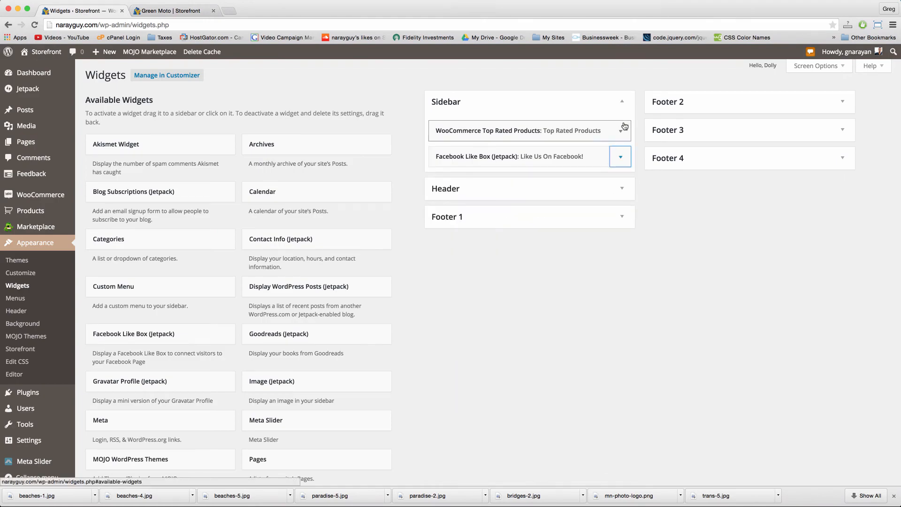
pyautogui.click(621, 131)
pyautogui.click(622, 214)
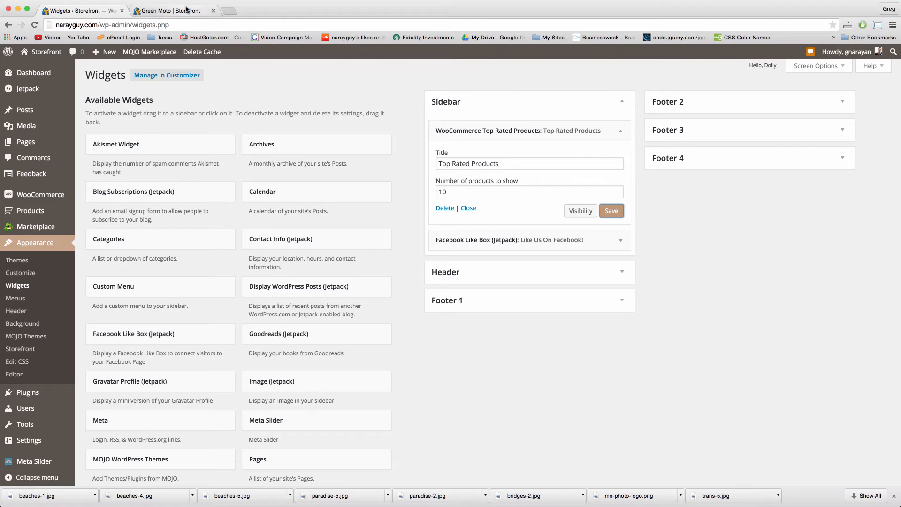
# Step: Reload the Green Moto page again to confirm Top Rated Products and the Facebook box appear
pyautogui.click(186, 10)
pyautogui.click(189, 21)
pyautogui.press('Return')
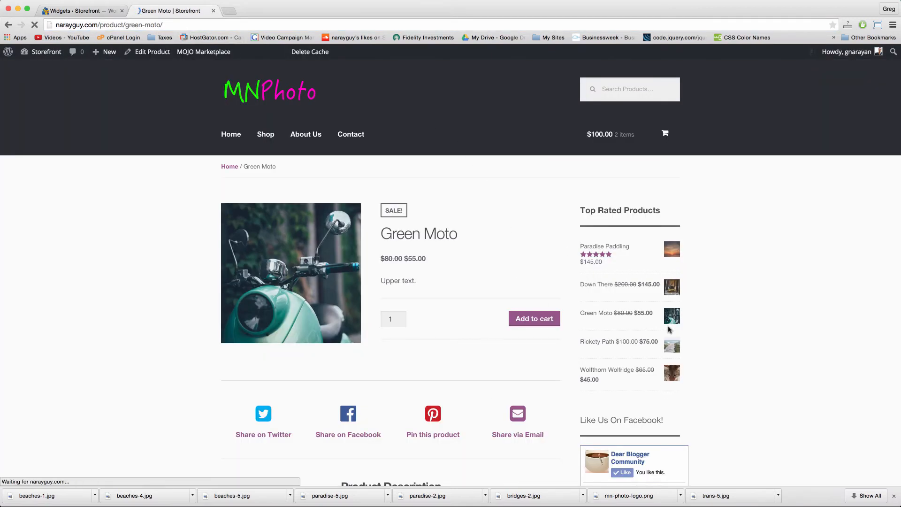
pyautogui.scroll(-5, 579, 323)
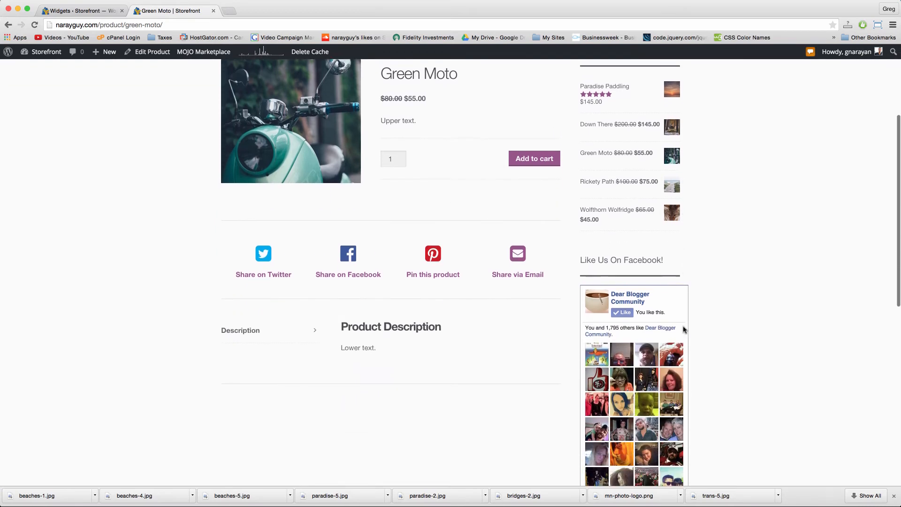
pyautogui.scroll(-1, 614, 107)
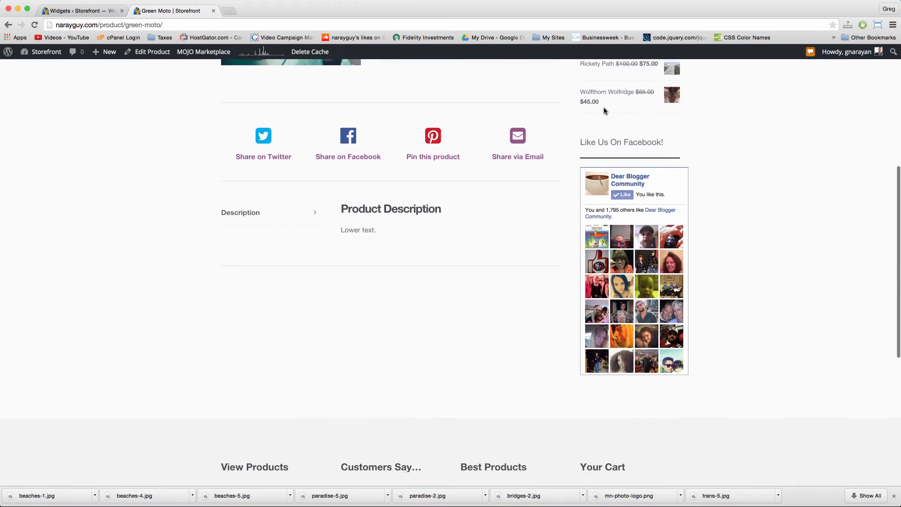
pyautogui.scroll(-2, 605, 111)
pyautogui.scroll(8, 605, 111)
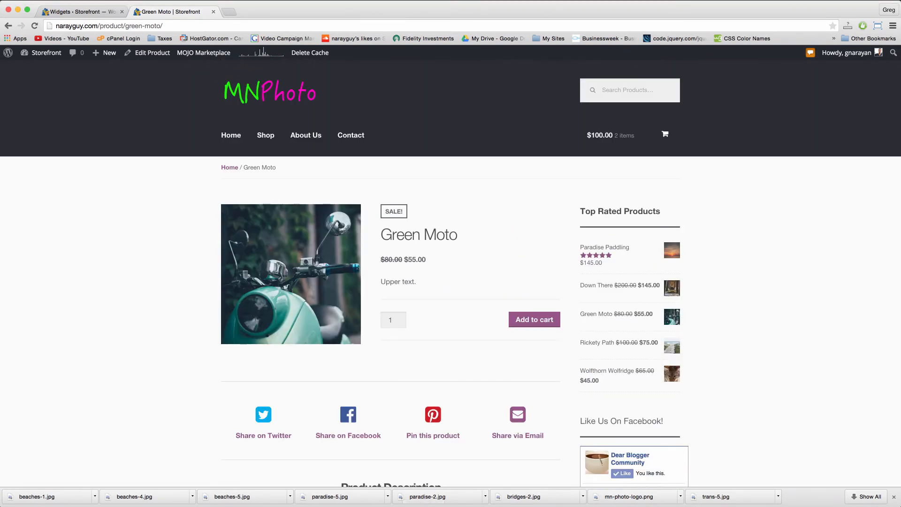
# Step: Make the '9 - Pretty Code!' line in the guide regular text instead of bold
pyautogui.press('super+Tab')
pyautogui.moveTo(363, 417); pyautogui.dragTo(262, 422)
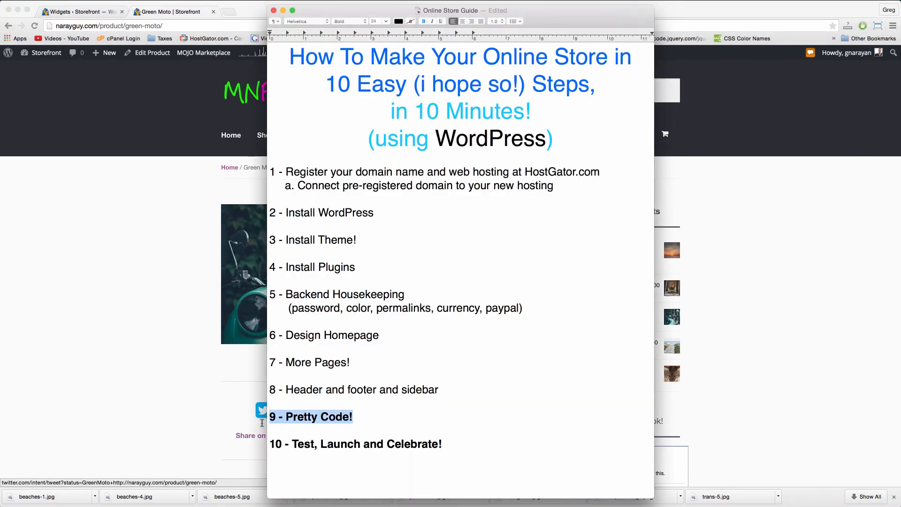
pyautogui.press('super+b')
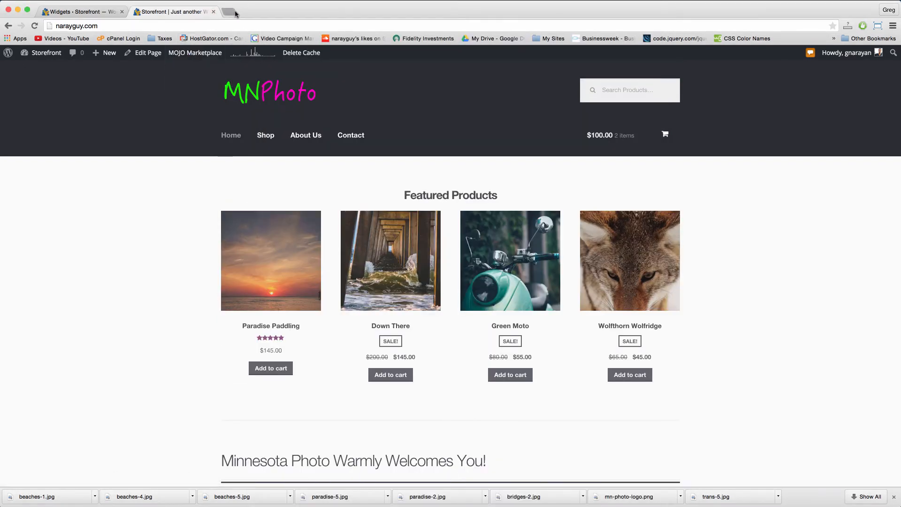
# Step: Load amazon.com in a new browser tab
pyautogui.click(233, 13)
pyautogui.write('amazon')
pyautogui.press('Return')
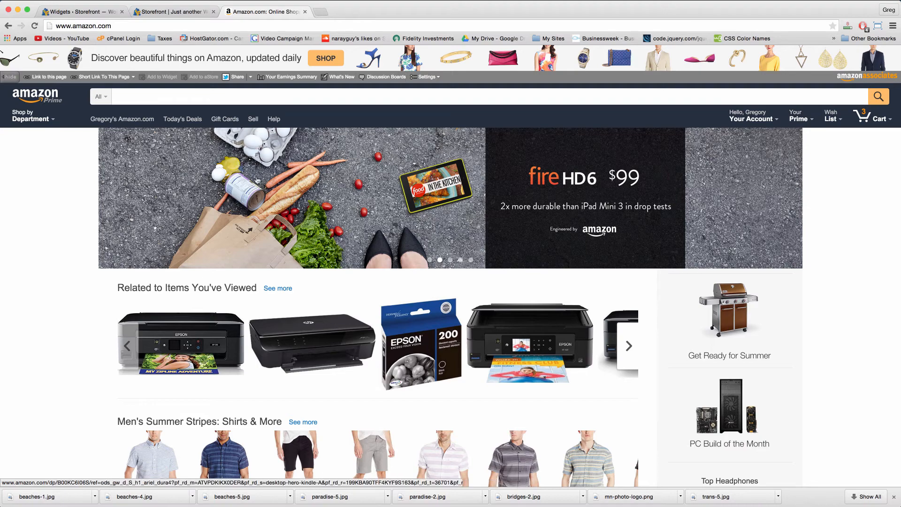
# Step: Scroll through the MNPhoto storefront home page, then browse down the Amazon page
pyautogui.click(184, 13)
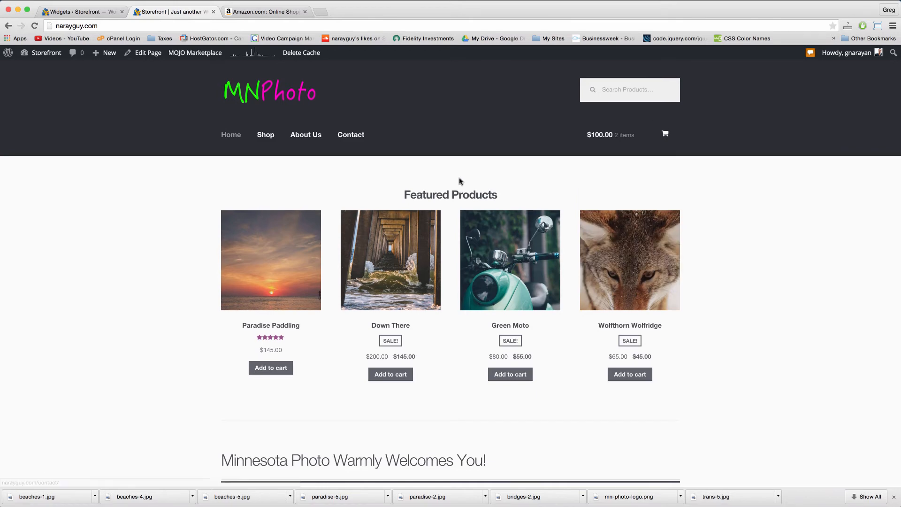
pyautogui.scroll(-13, 459, 181)
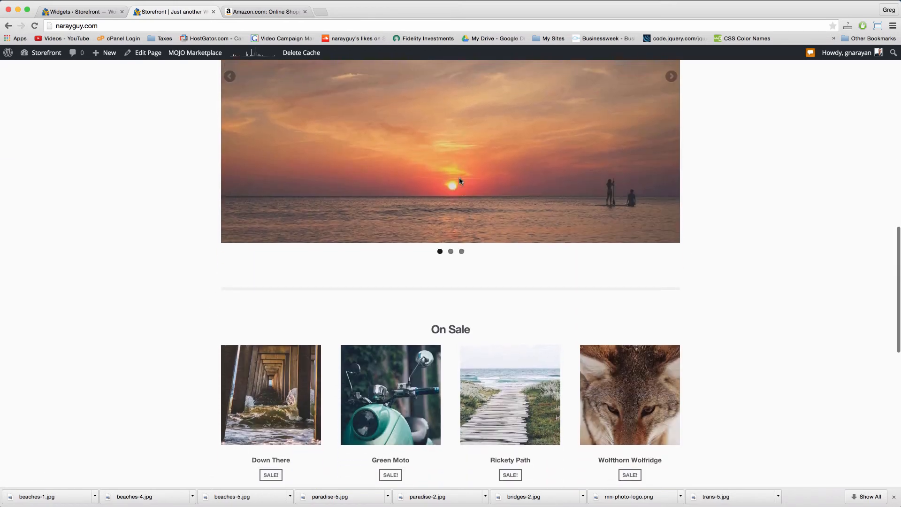
pyautogui.scroll(8, 459, 181)
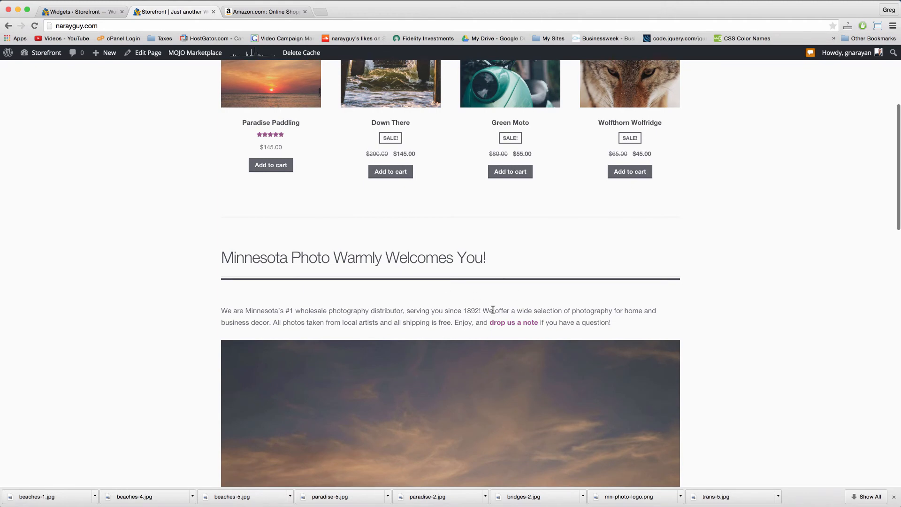
pyautogui.click(265, 11)
pyautogui.scroll(-3, 454, 257)
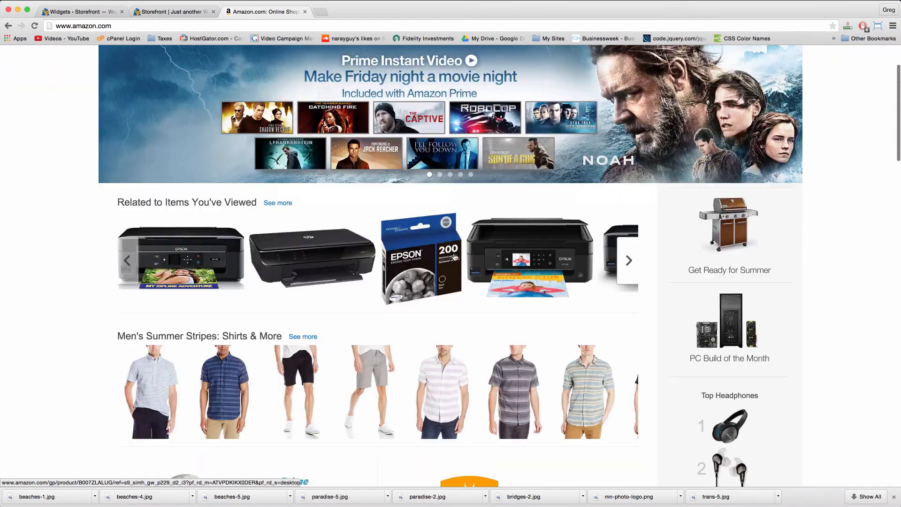
pyautogui.scroll(-15, 454, 257)
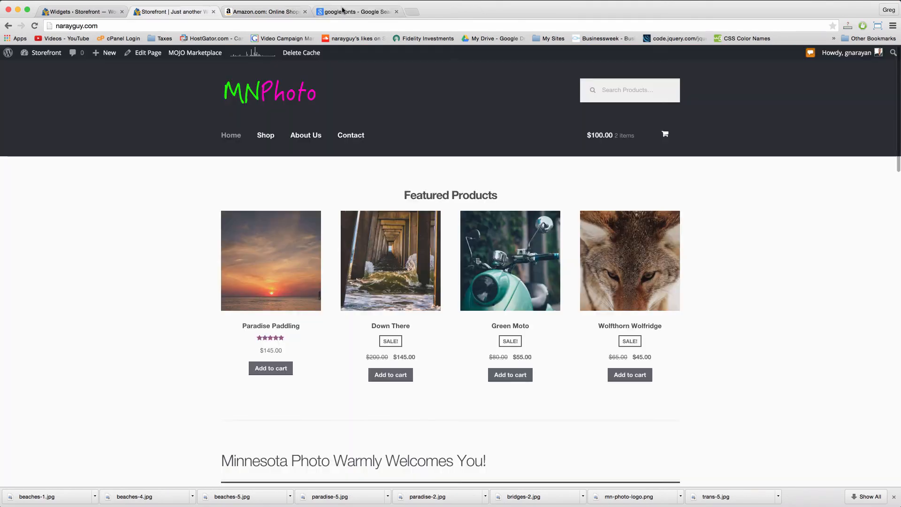
# Step: Find Dancing Script on the Google Fonts site and view its quick-use embed details
pyautogui.click(366, 13)
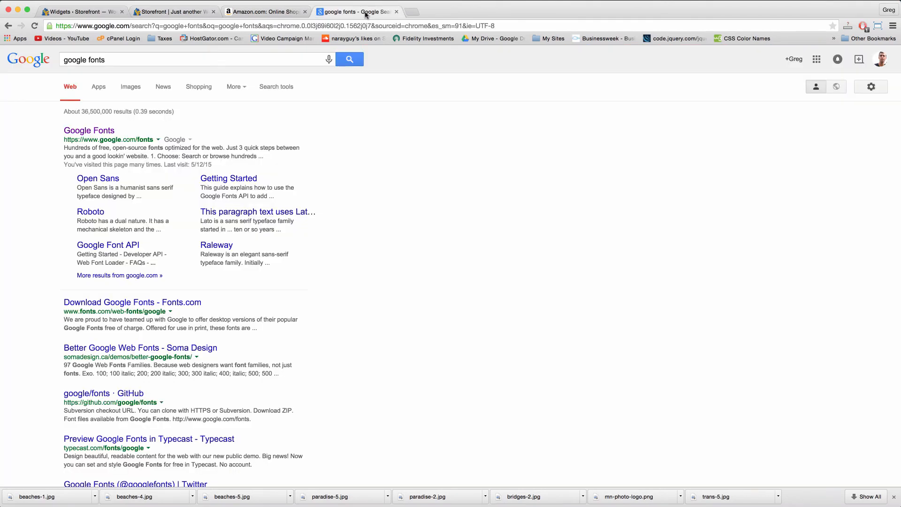
pyautogui.click(85, 134)
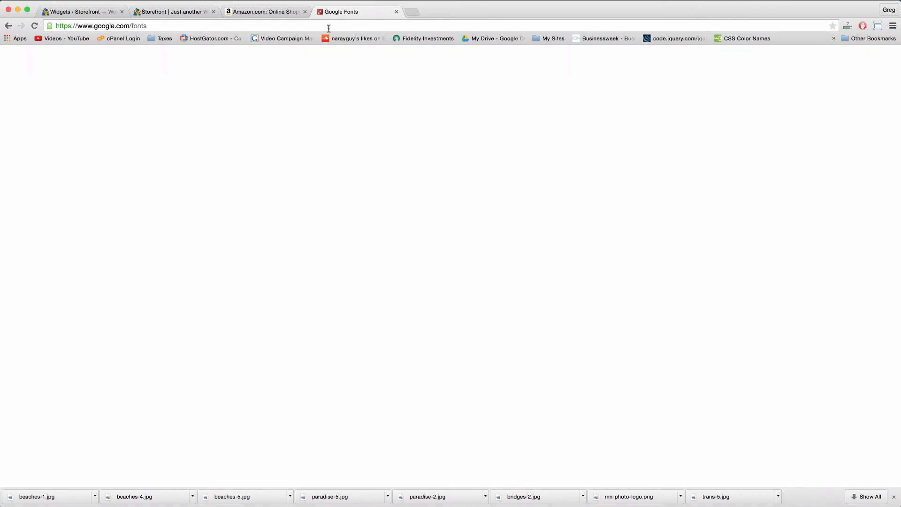
pyautogui.click(43, 115)
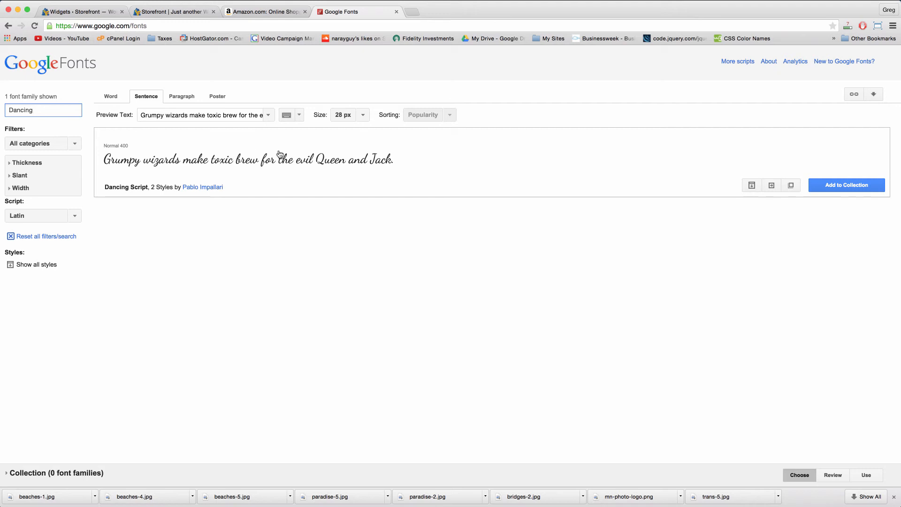
pyautogui.click(771, 187)
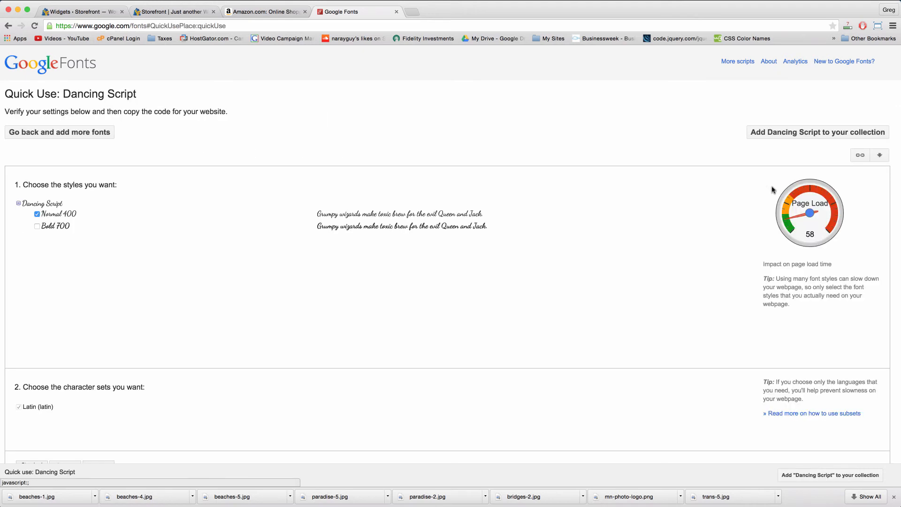
pyautogui.scroll(-7, 291, 247)
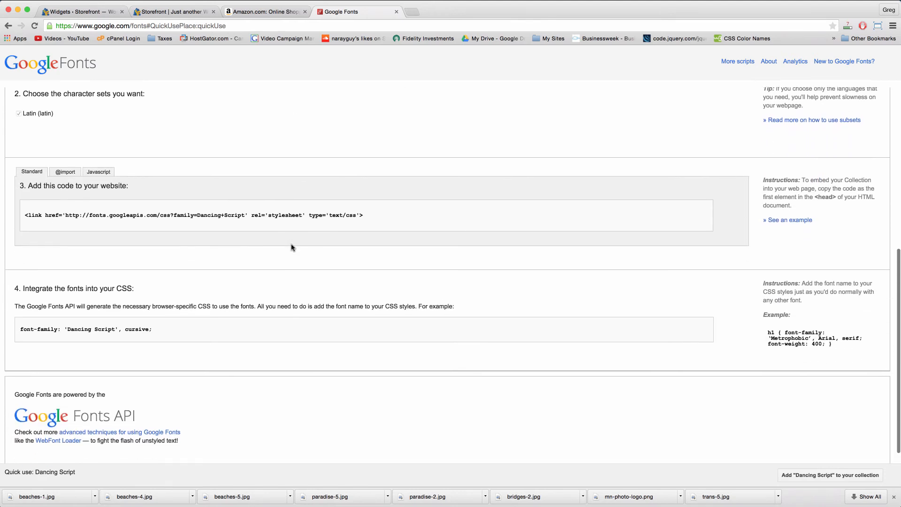
# Step: Copy the Dancing Script stylesheet link code and return to the MNPhoto store tab
pyautogui.click(236, 207)
pyautogui.hotkey('ctrl', 'c')
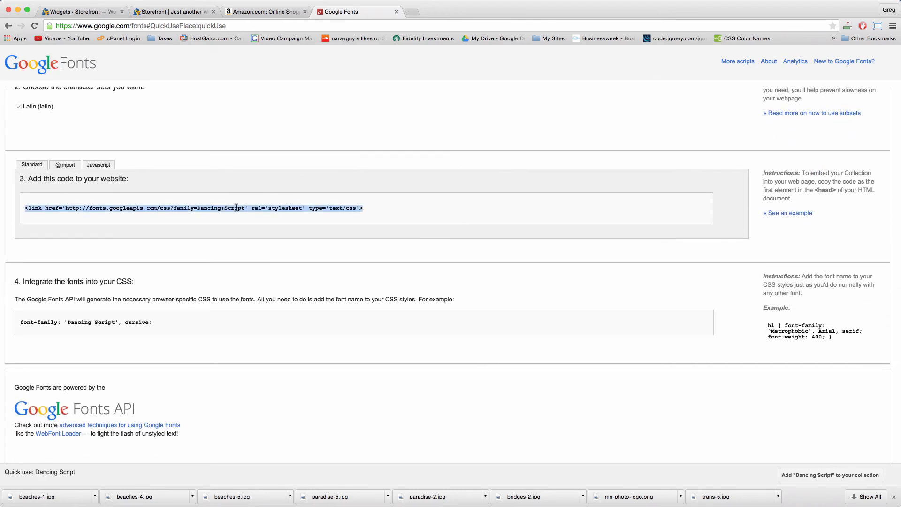
pyautogui.rightClick(236, 207)
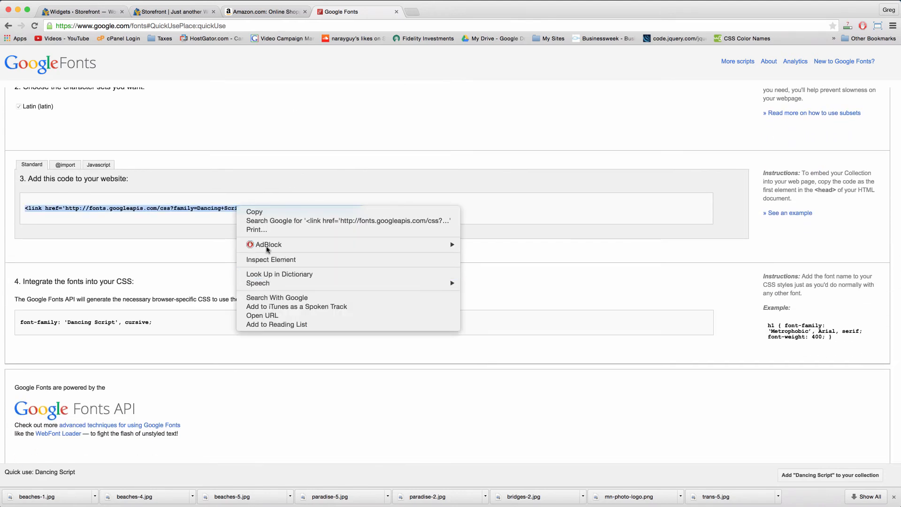
pyautogui.click(267, 213)
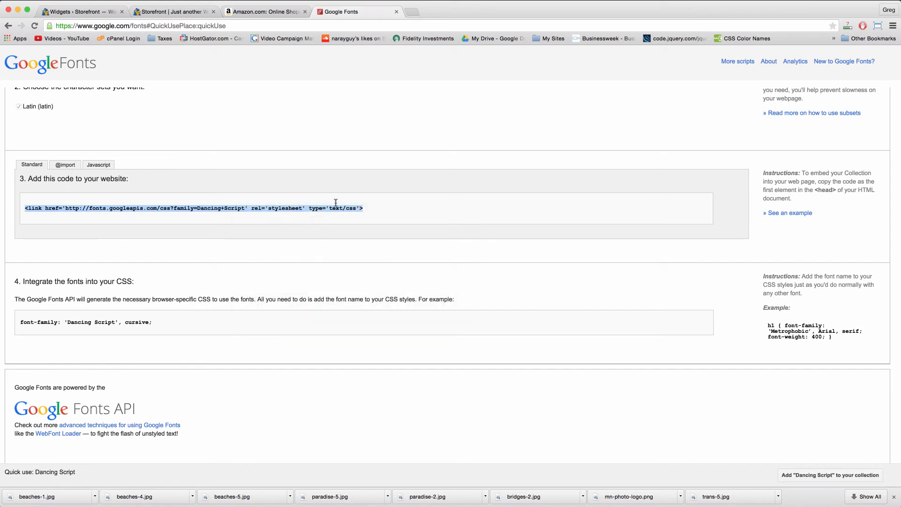
pyautogui.click(402, 216)
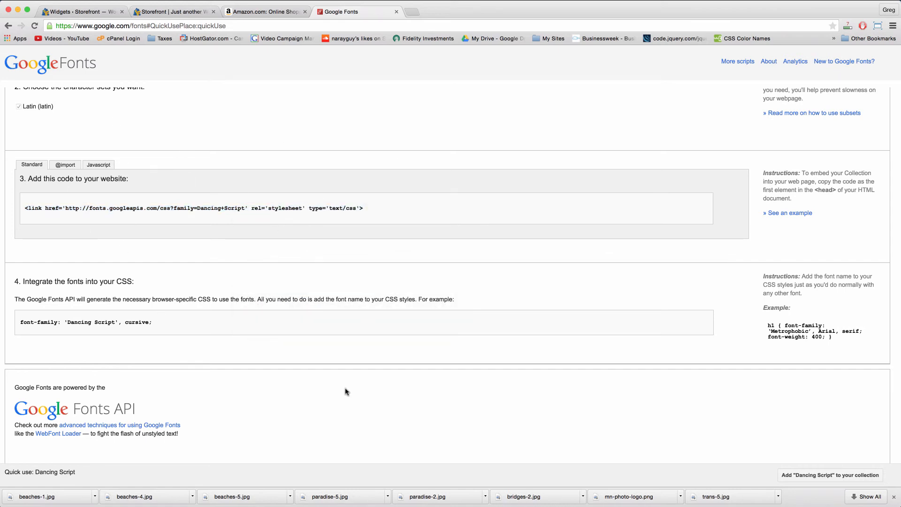
pyautogui.scroll(7, 200, 335)
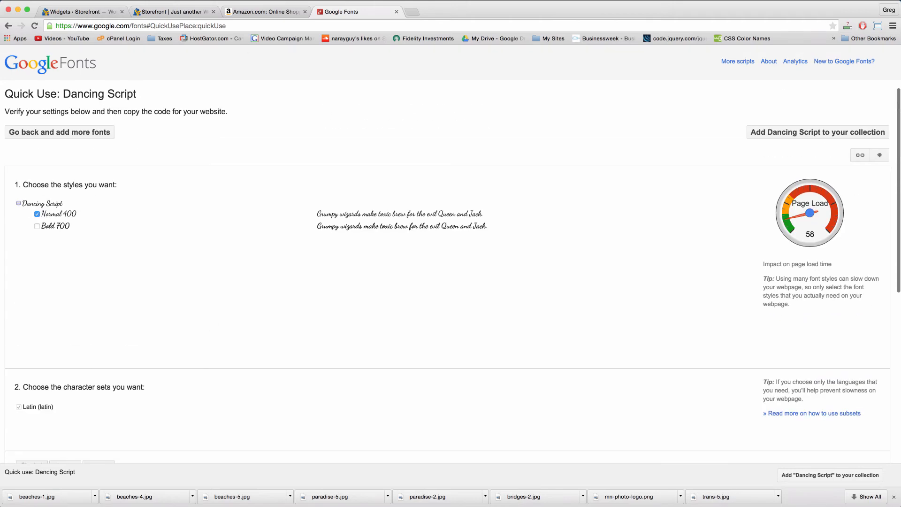
pyautogui.click(183, 14)
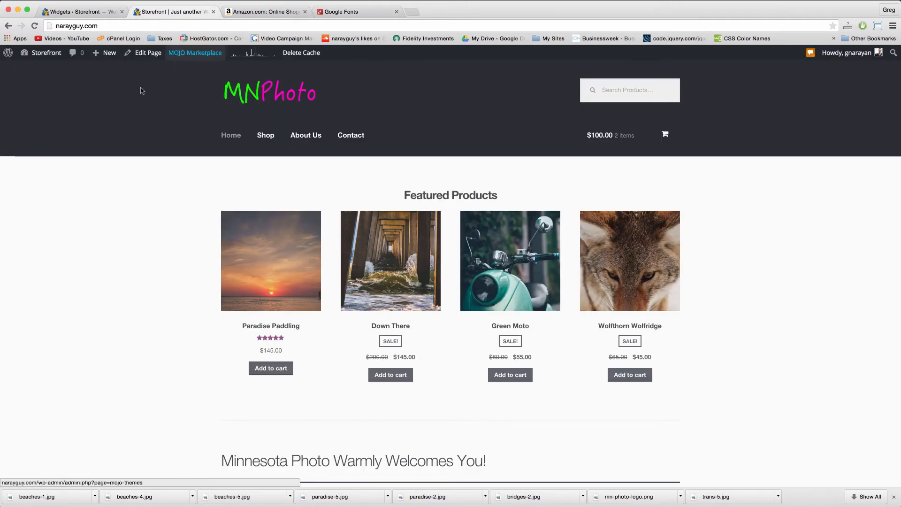
# Step: Open the Storefront theme's Header template (header.php) in the theme file editor
pyautogui.click(43, 54)
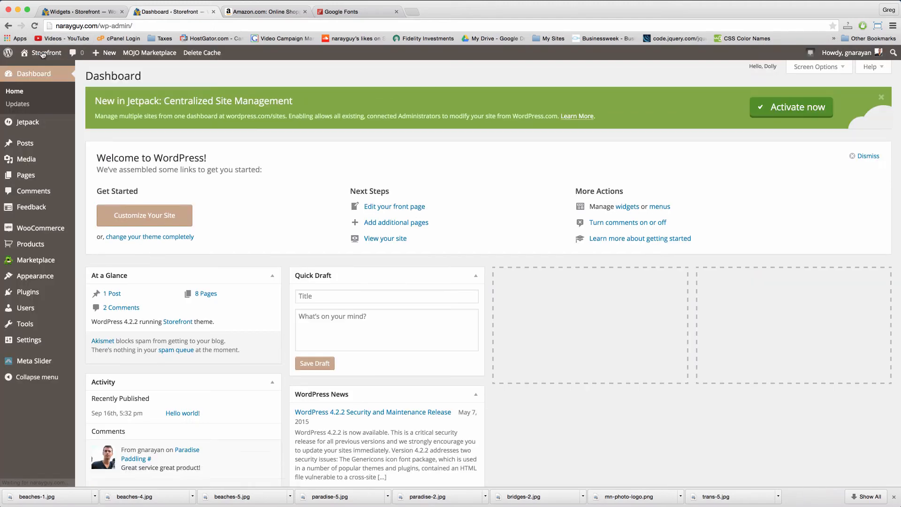
pyautogui.moveTo(35, 276)
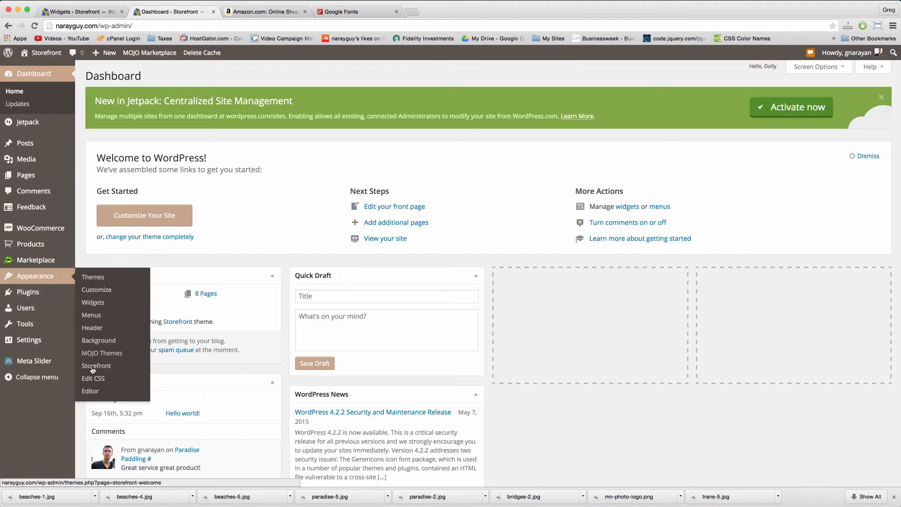
pyautogui.click(93, 391)
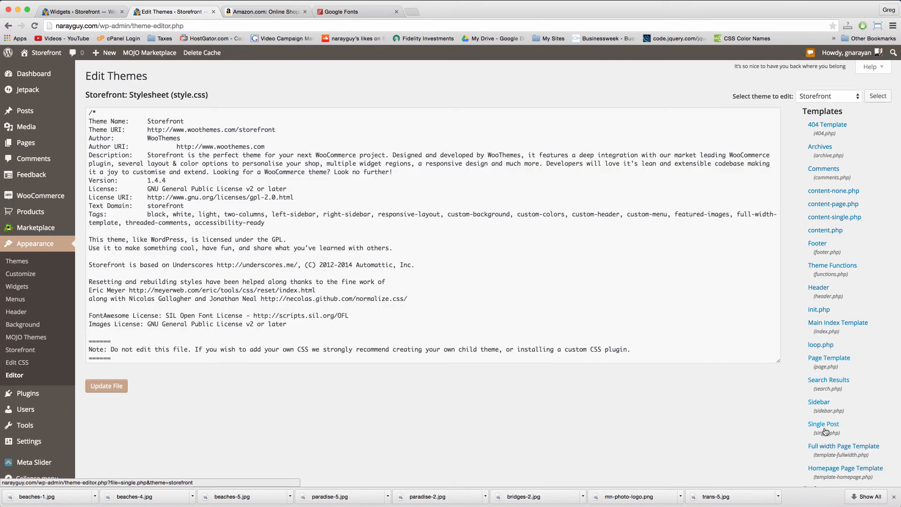
pyautogui.click(819, 293)
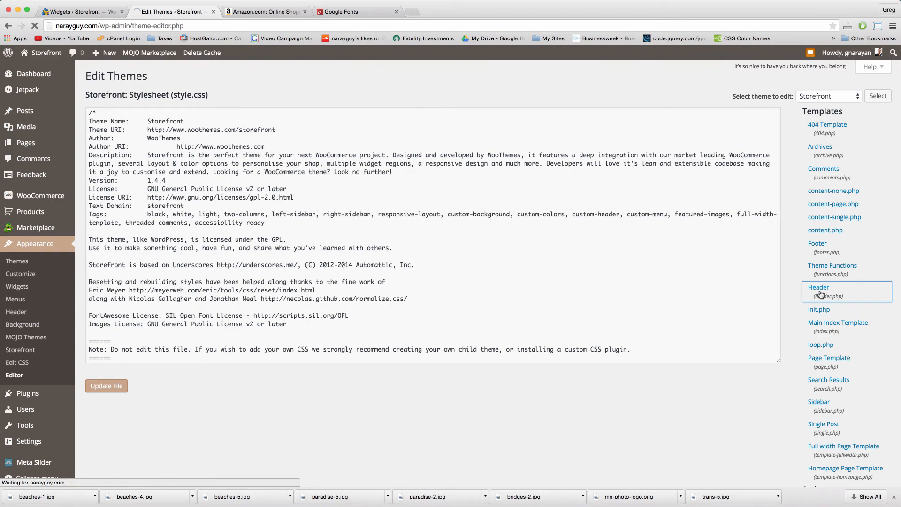
# Step: Paste the Dancing Script Google Fonts link on a new line below wp_head, above </head>
pyautogui.click(162, 248)
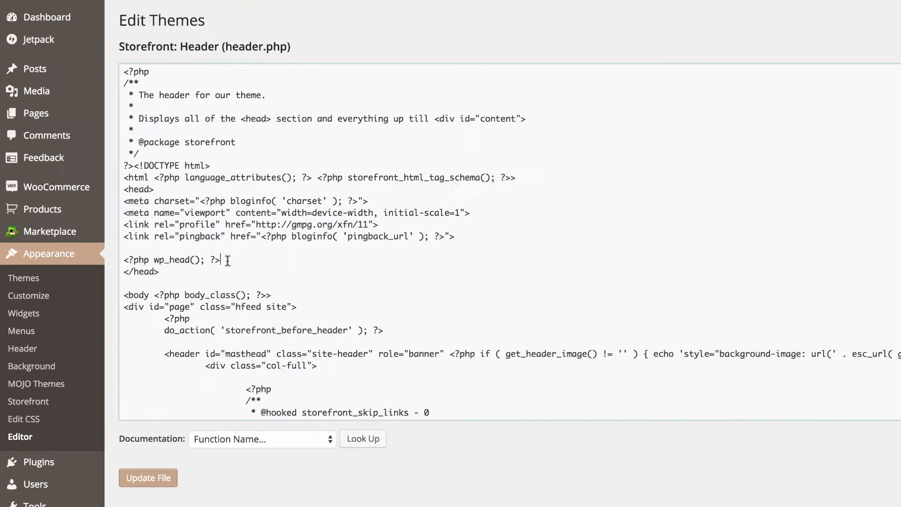
pyautogui.press('Return')
pyautogui.press('Return')
pyautogui.press('Return')
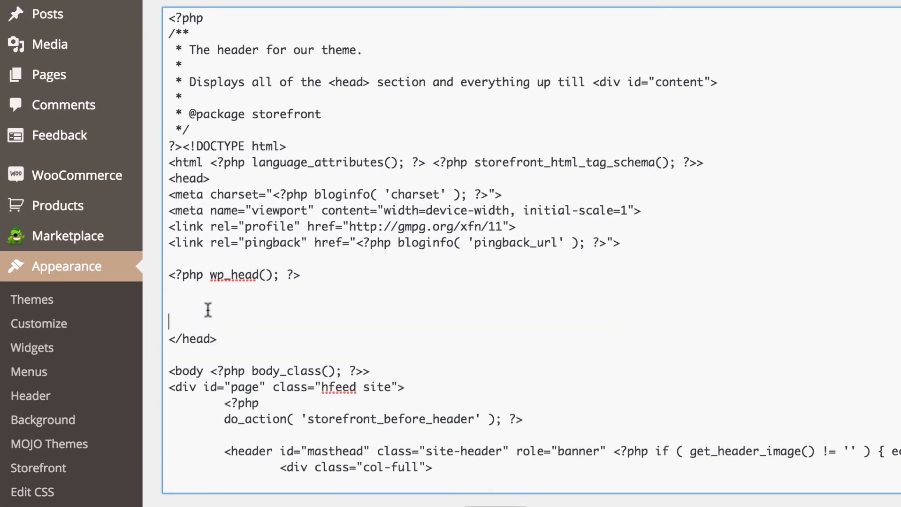
pyautogui.click(187, 291)
pyautogui.click(188, 320)
pyautogui.click(177, 306)
pyautogui.click(180, 291)
pyautogui.click(181, 307)
pyautogui.hotkey('ctrl', 'v')
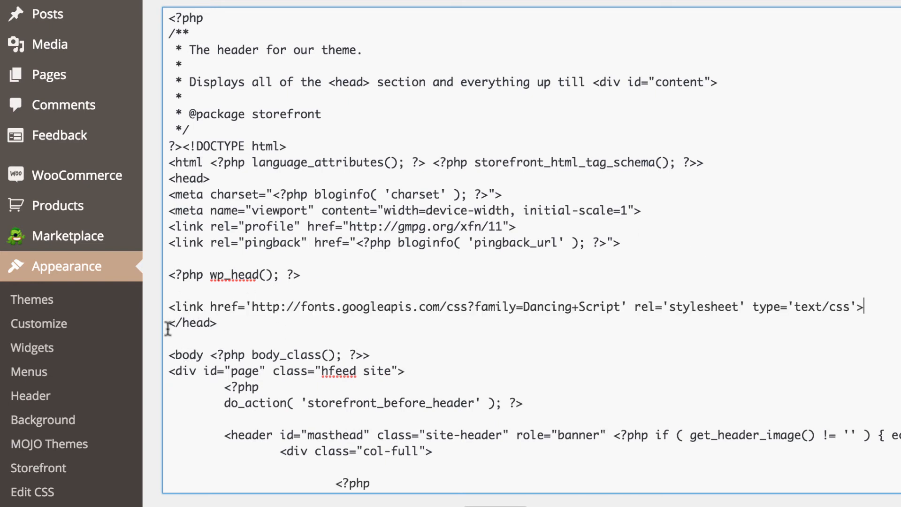
# Step: Confirm the link sits just before </head> and save header.php
pyautogui.click(168, 323)
pyautogui.moveTo(219, 324); pyautogui.dragTo(169, 323)
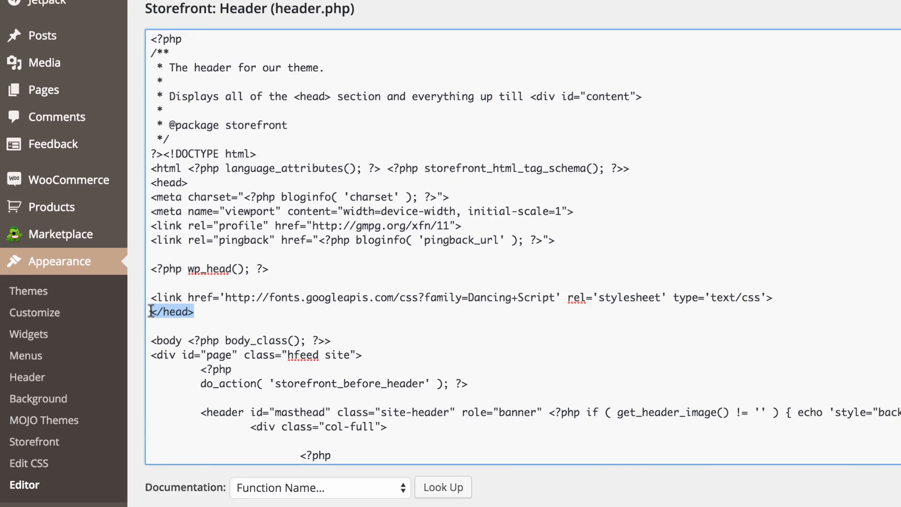
pyautogui.click(195, 311)
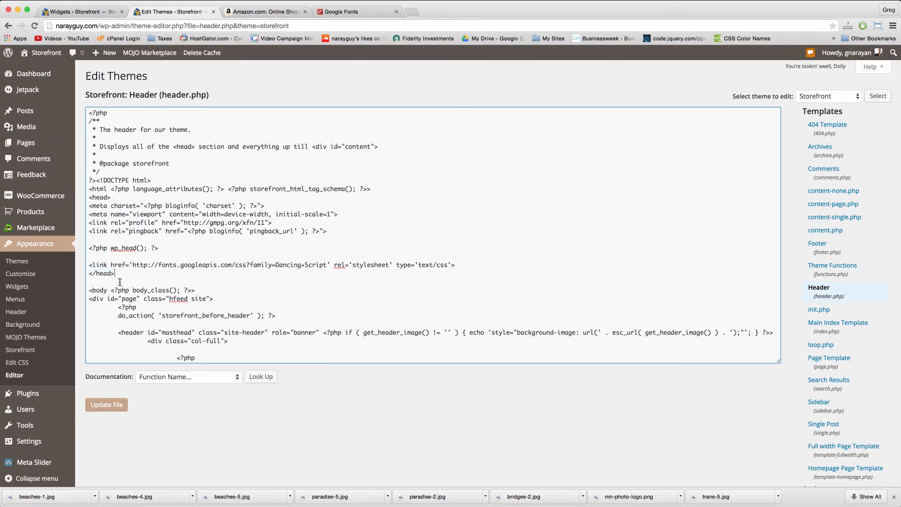
pyautogui.click(118, 400)
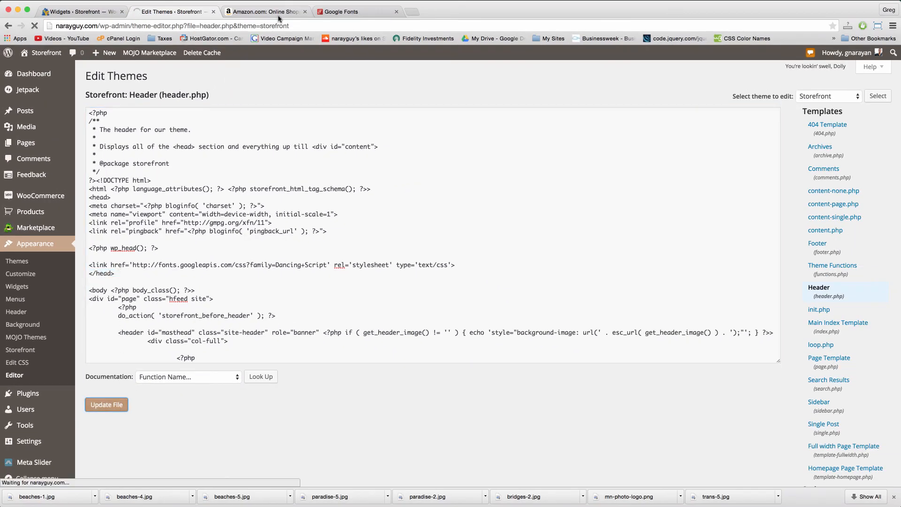
pyautogui.moveTo(52, 55)
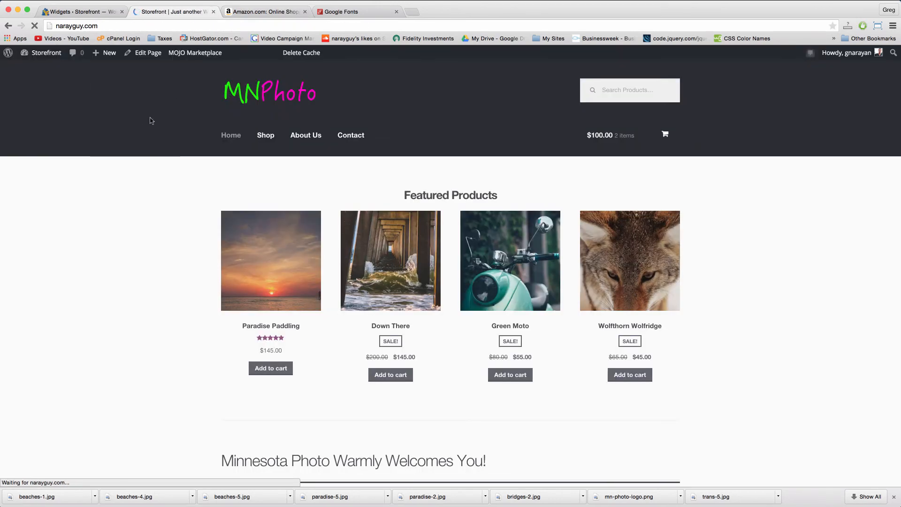
# Step: Open the custom CSS stylesheet editor (Edit CSS) from the dashboard
pyautogui.click(55, 57)
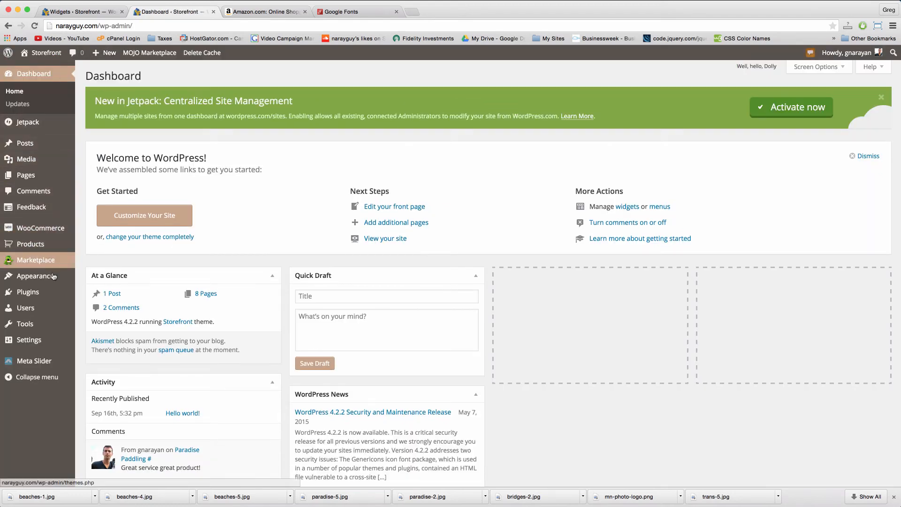
pyautogui.moveTo(53, 276)
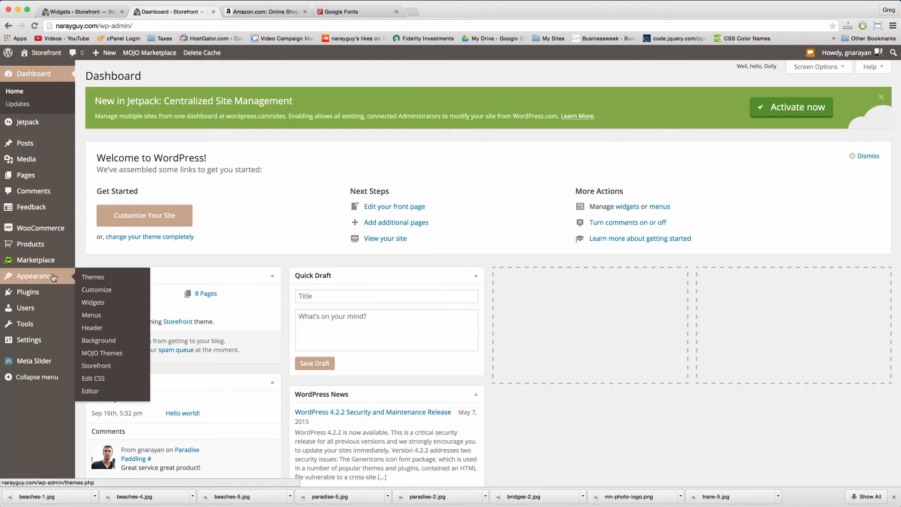
pyautogui.click(103, 380)
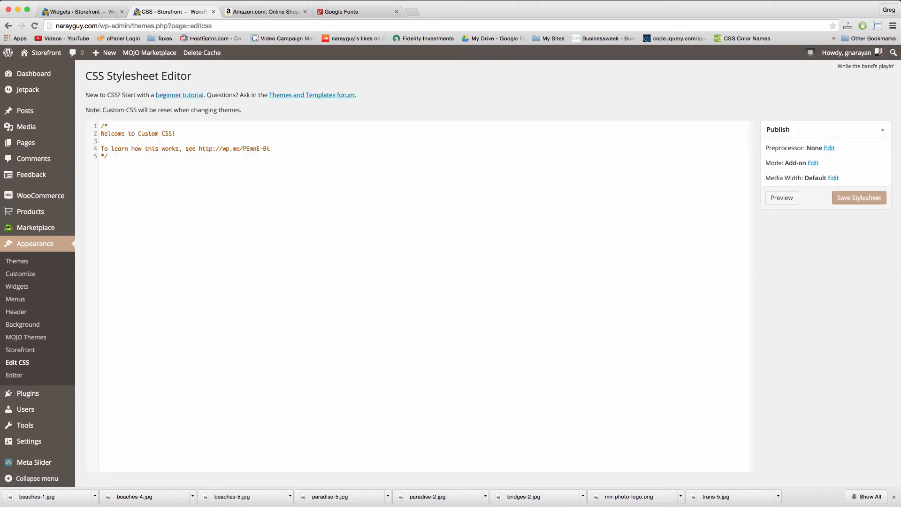
# Step: Copy all the prepared CSS from the .welcome-text note and return to the browser
pyautogui.press('super+Tab')
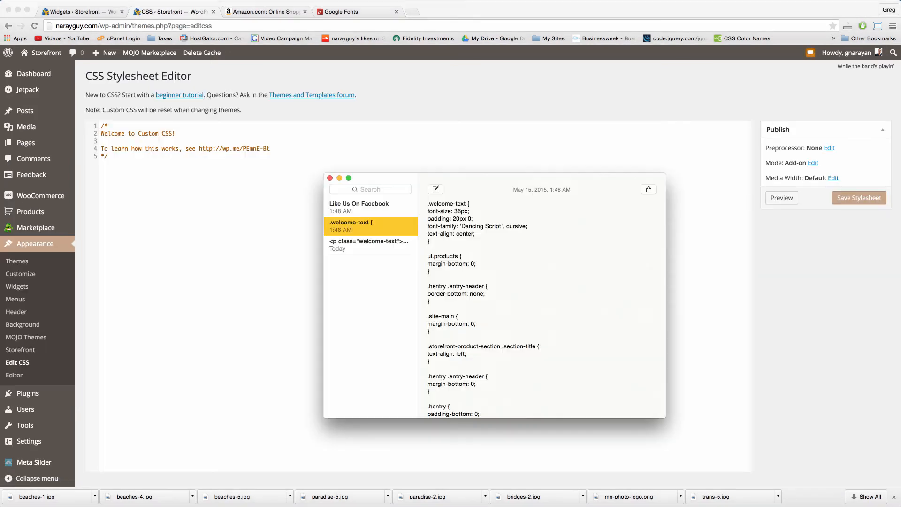
pyautogui.click(462, 294)
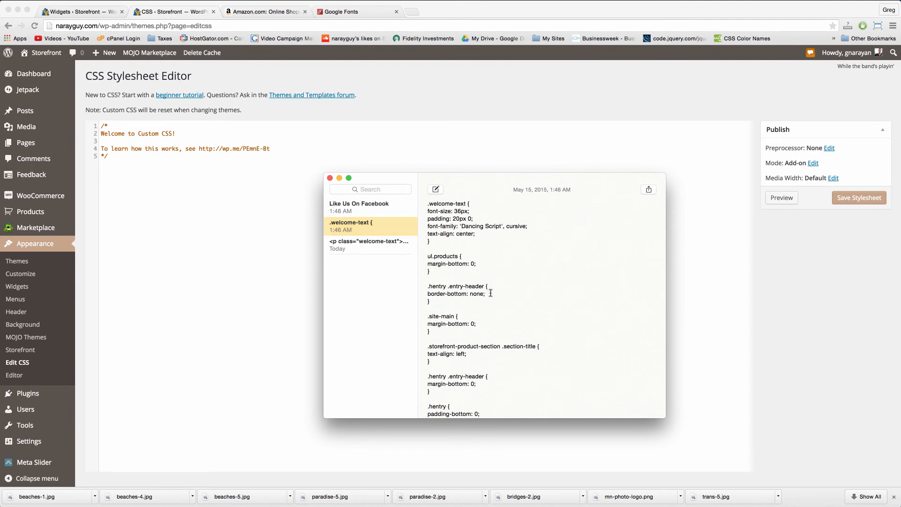
pyautogui.press('super+a')
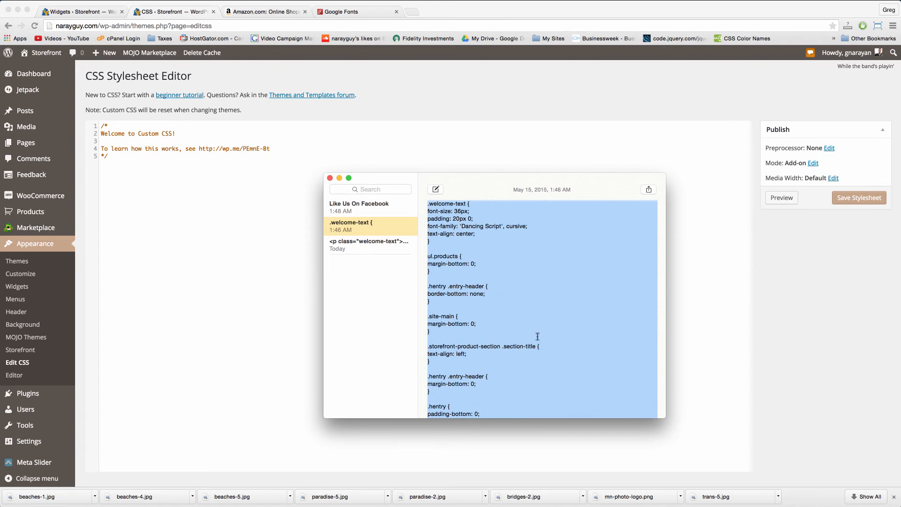
pyautogui.click(198, 229)
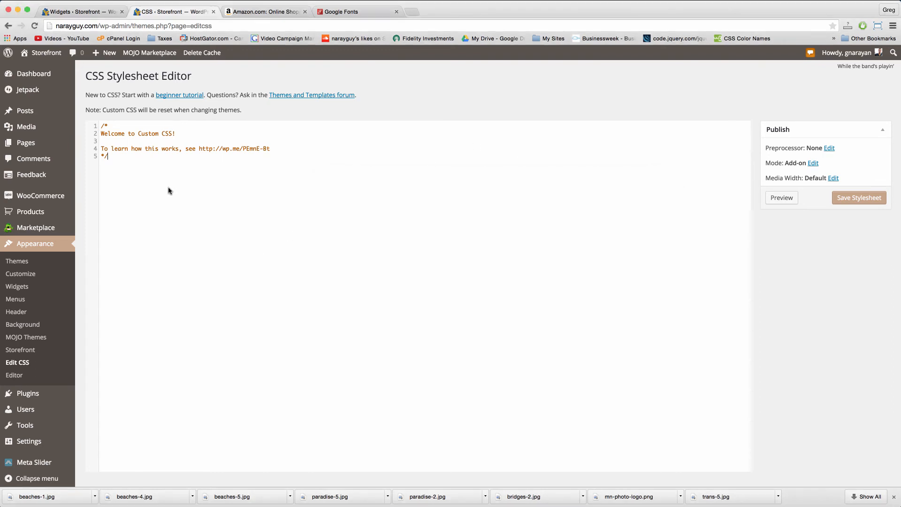
# Step: Replace the default 'Welcome to Custom CSS!' comment with the copied CSS snippets
pyautogui.moveTo(124, 159); pyautogui.dragTo(96, 126)
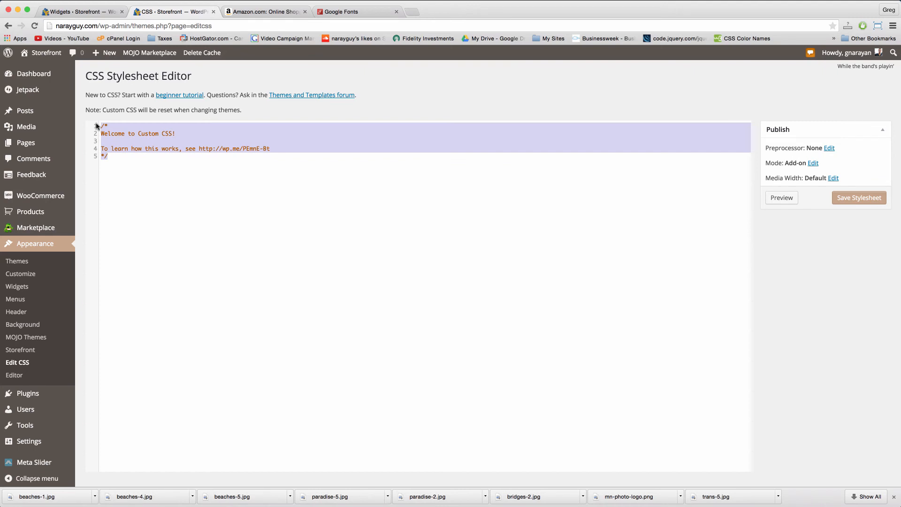
pyautogui.rightClick(139, 141)
pyautogui.click(160, 182)
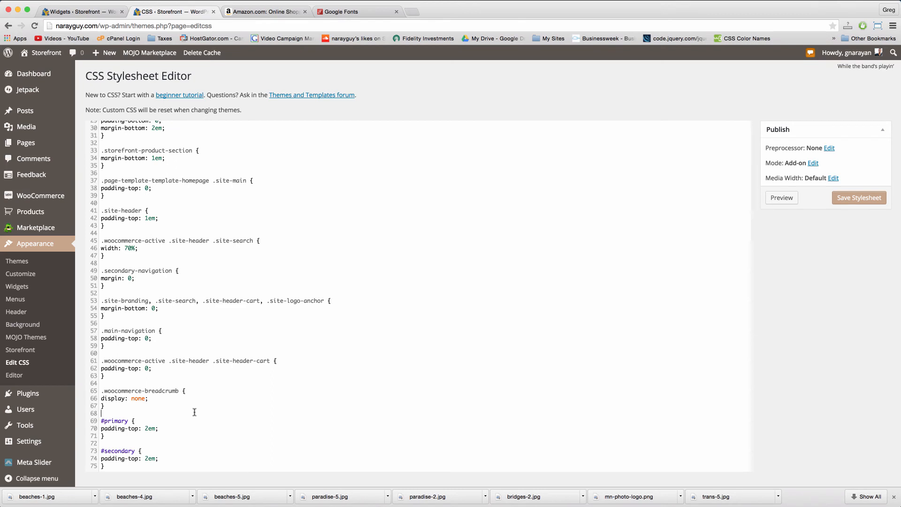
pyautogui.moveTo(195, 411); pyautogui.dragTo(122, 201)
pyautogui.click(176, 208)
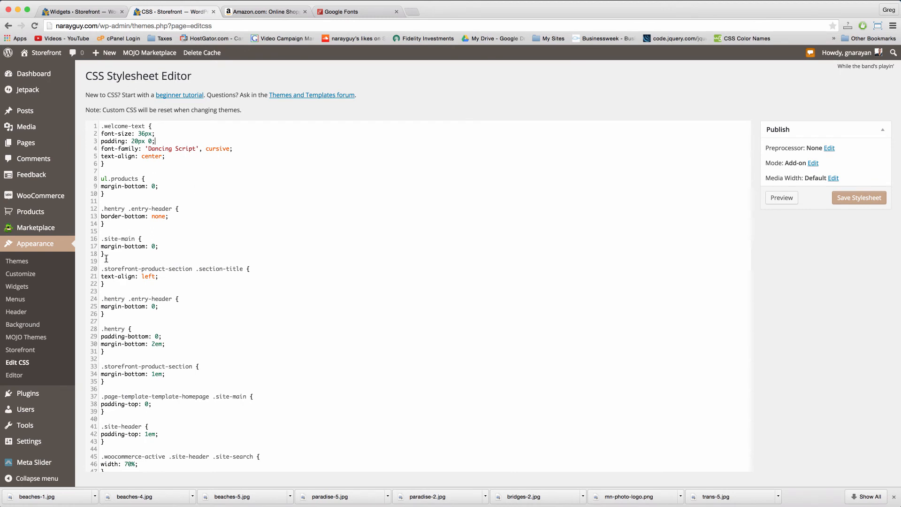
pyautogui.scroll(-10, 153, 299)
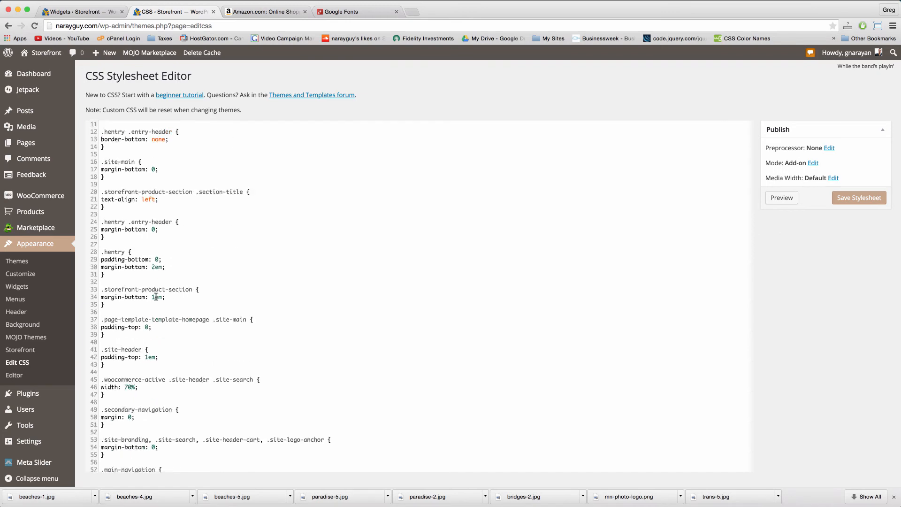
pyautogui.scroll(10, 155, 297)
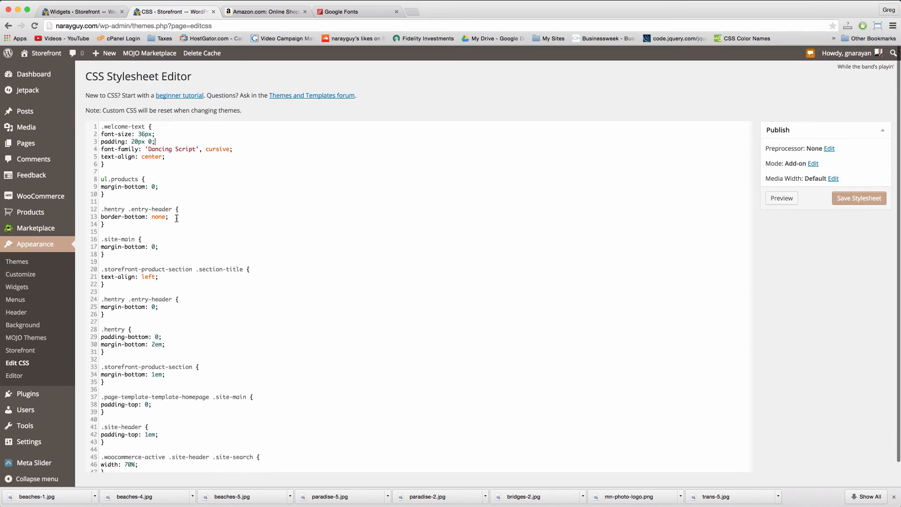
pyautogui.scroll(-5, 216, 189)
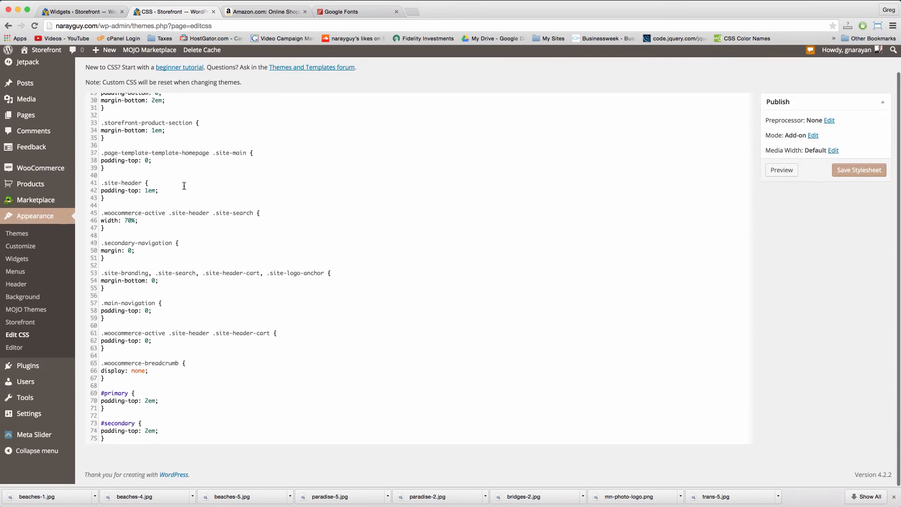
pyautogui.scroll(6, 193, 303)
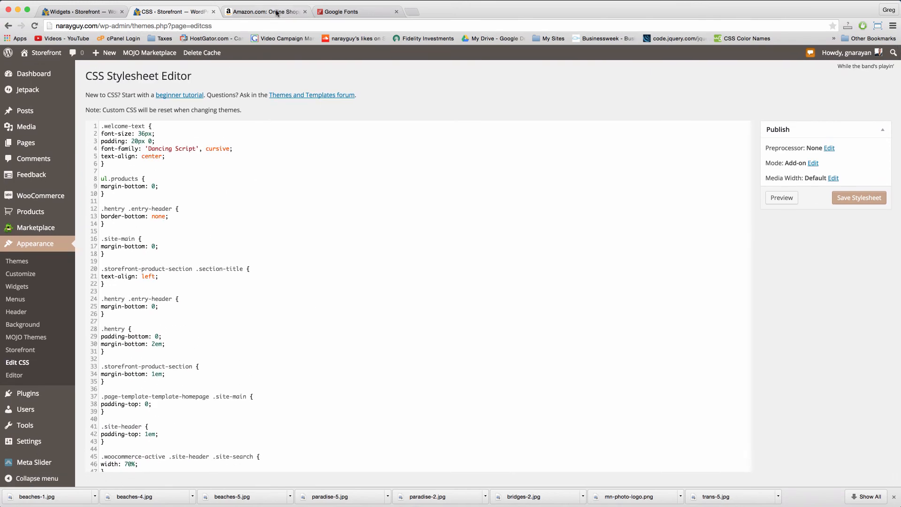
# Step: Save the stylesheet and view the storefront's Dancing Script welcome text
pyautogui.click(267, 12)
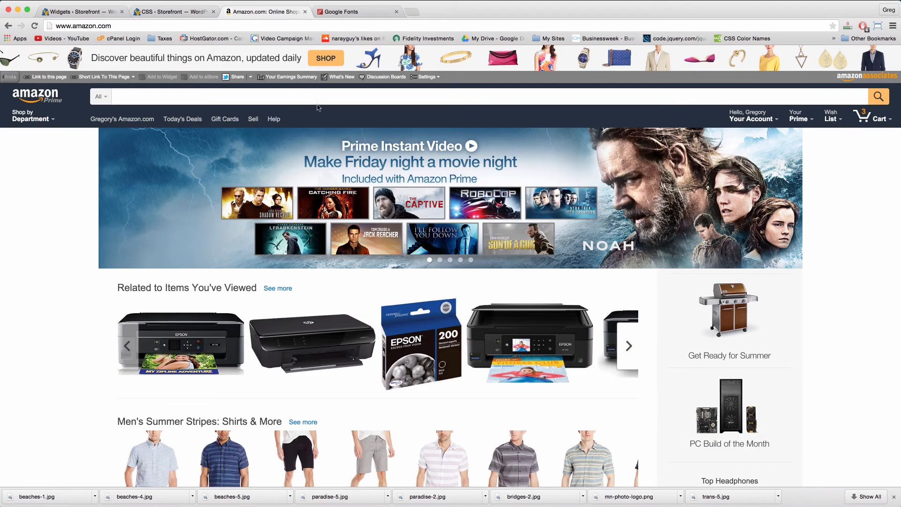
pyautogui.click(173, 10)
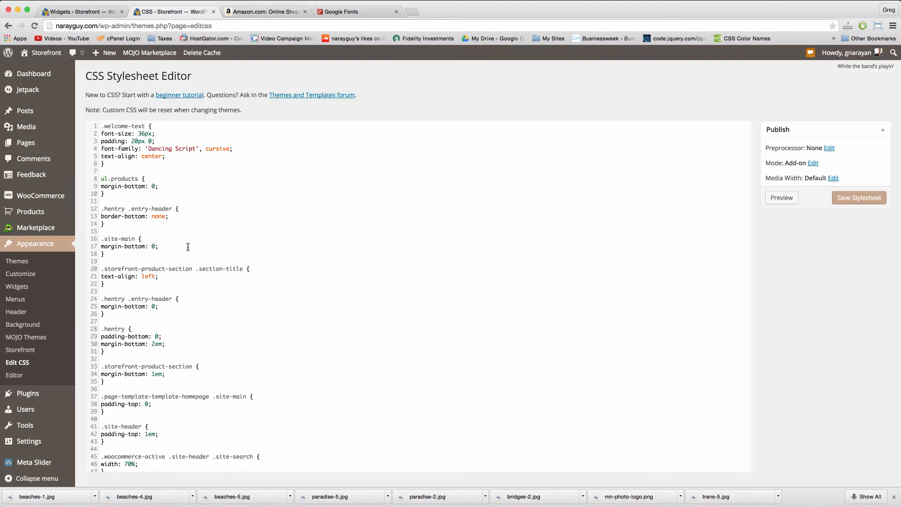
pyautogui.click(849, 199)
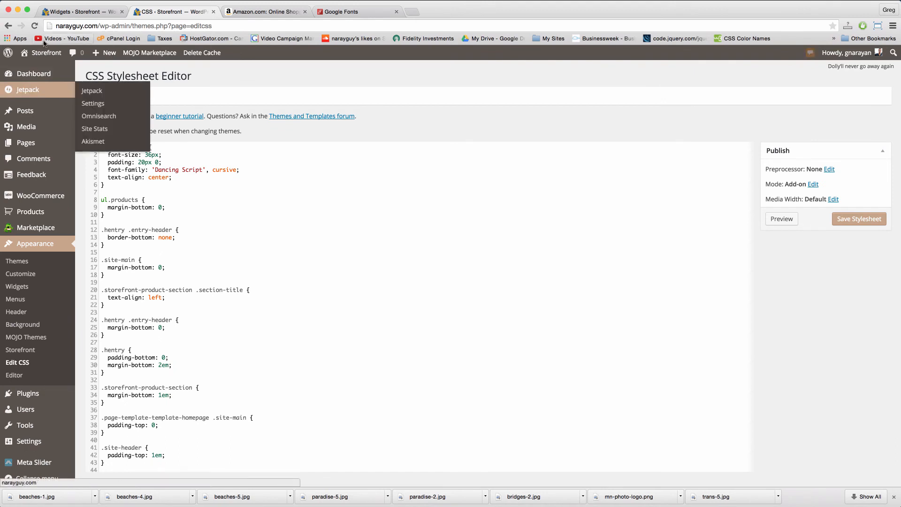
pyautogui.click(41, 55)
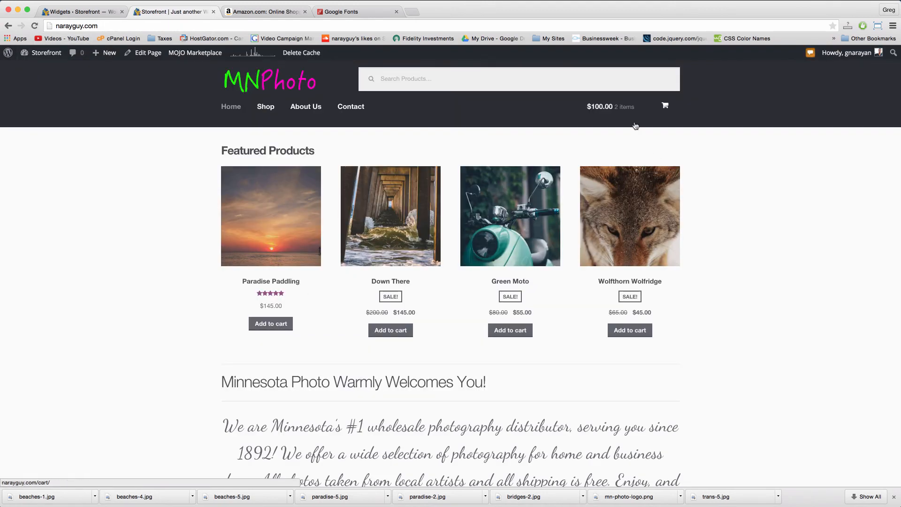
pyautogui.moveTo(640, 117)
pyautogui.click(392, 83)
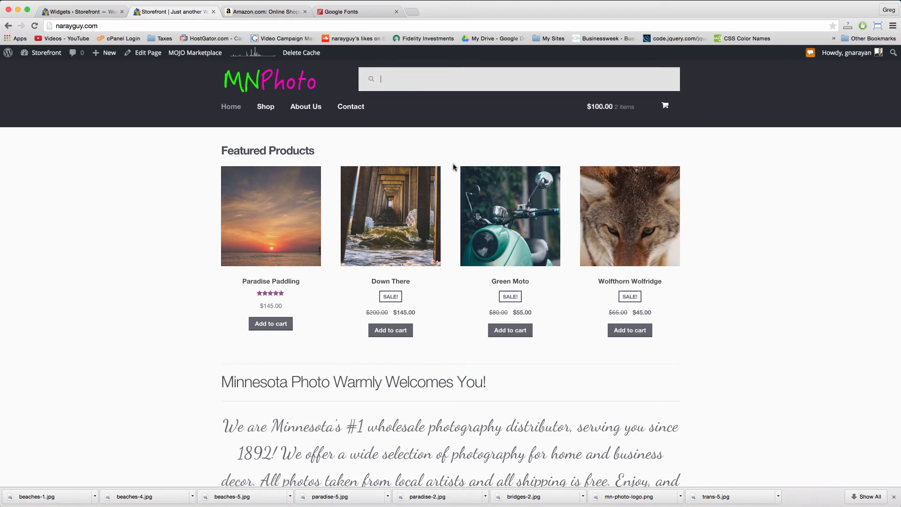
pyautogui.scroll(-5, 452, 168)
pyautogui.scroll(-14, 452, 167)
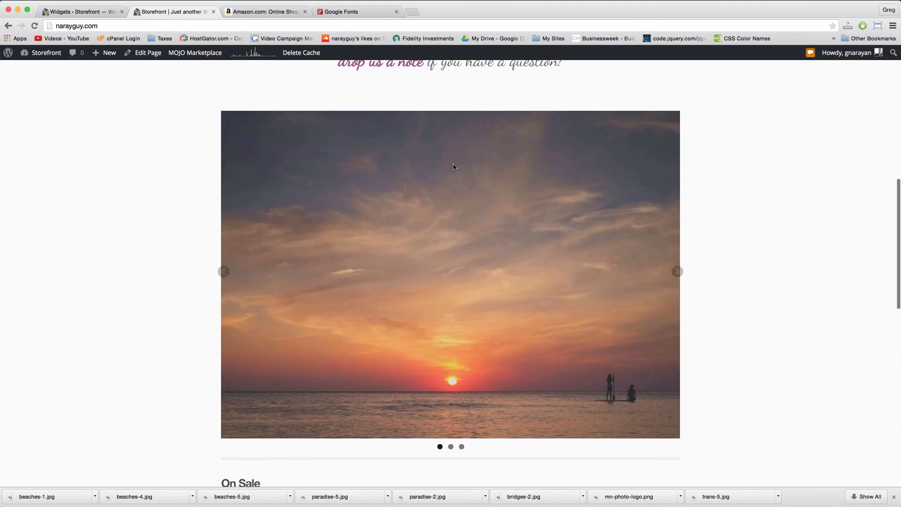
pyautogui.scroll(-3, 453, 167)
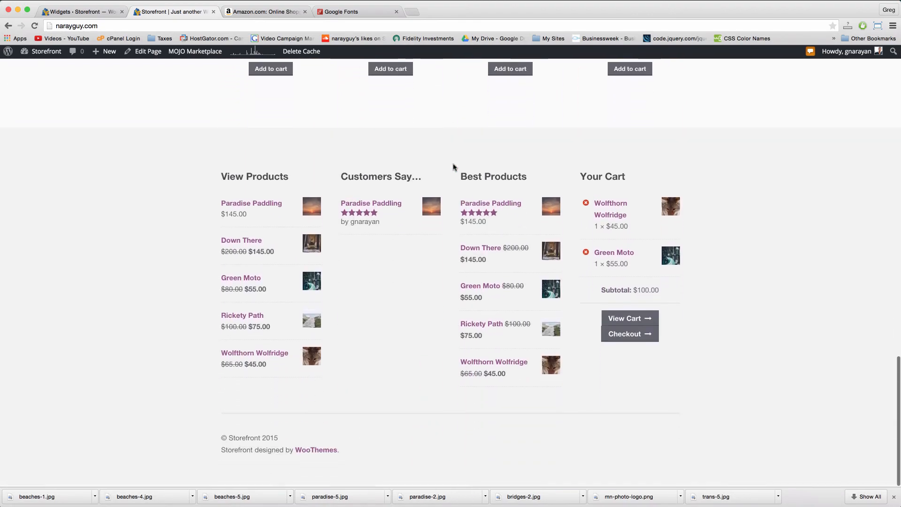
pyautogui.scroll(16, 452, 167)
pyautogui.scroll(5, 453, 166)
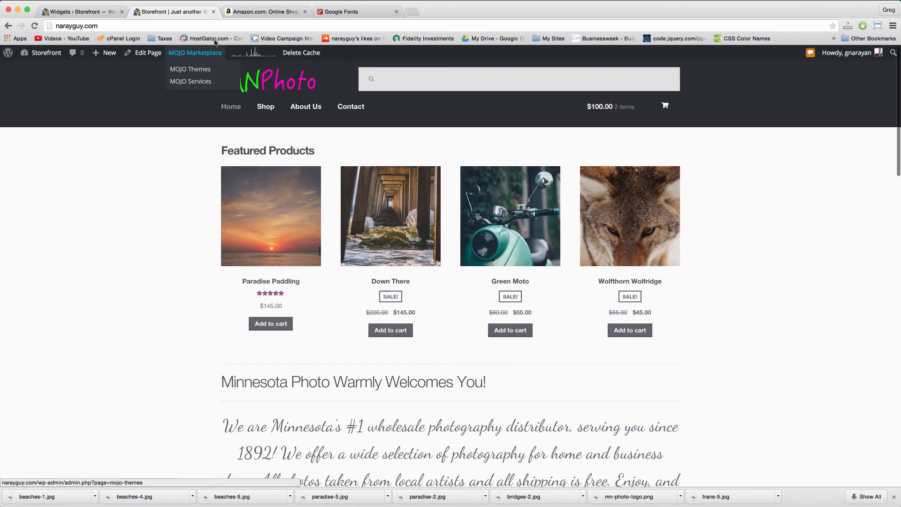
pyautogui.scroll(2, 471, 323)
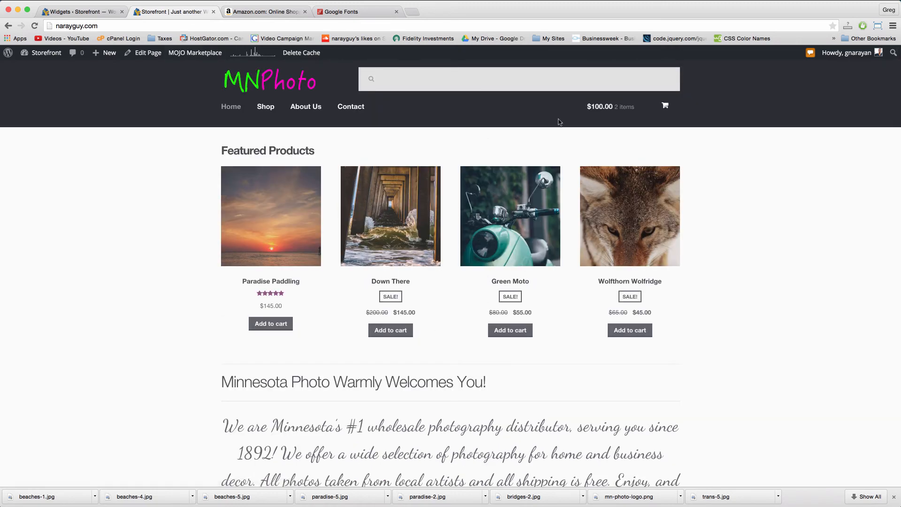
pyautogui.moveTo(645, 105)
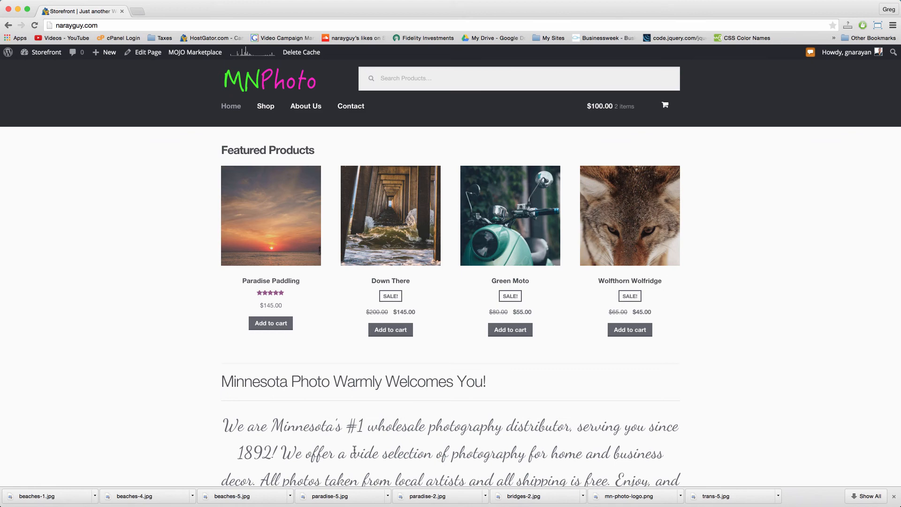
# Step: Unbold the '10 - Test, Launch and Celebrate!' line in the Online Store Guide, then go back to Chrome
pyautogui.press('super+Tab')
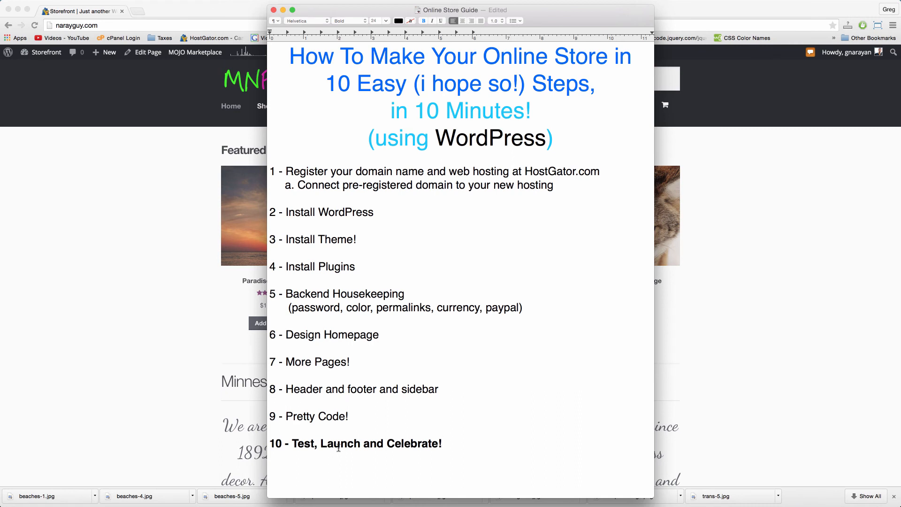
pyautogui.tripleClick(322, 446)
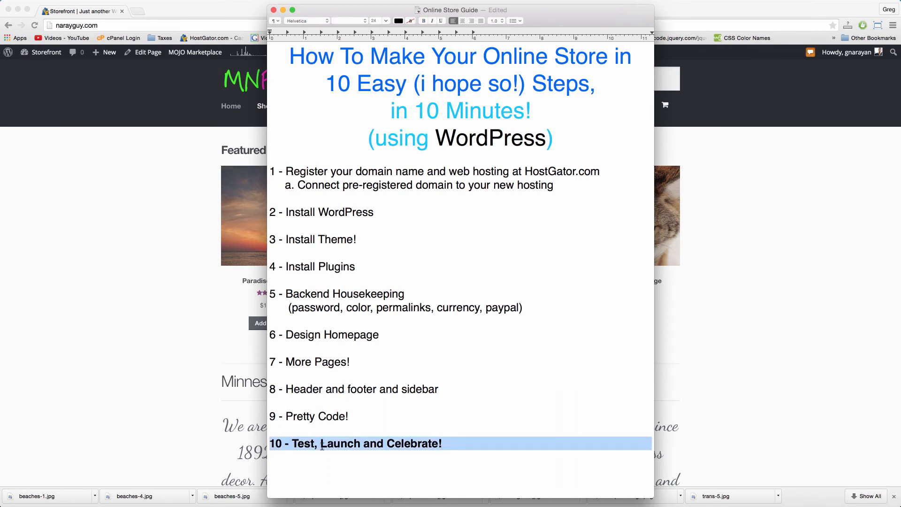
pyautogui.press('super+b')
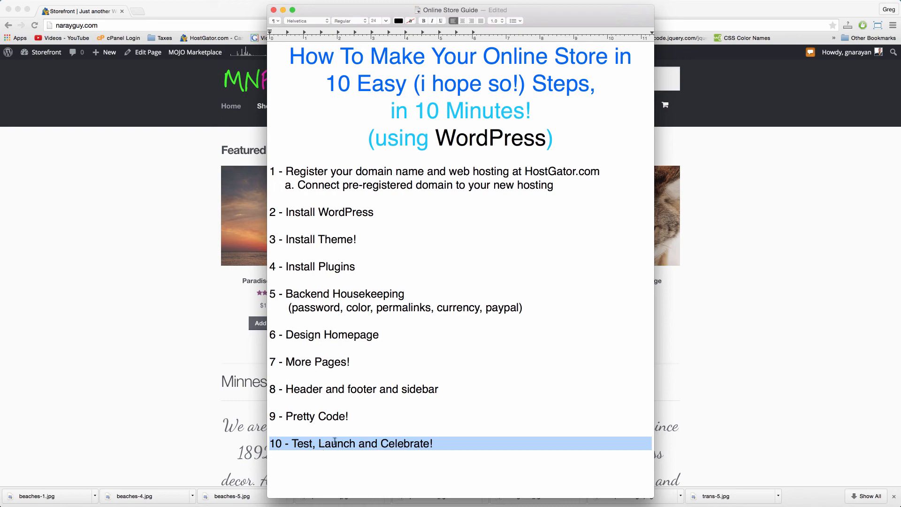
pyautogui.click(186, 328)
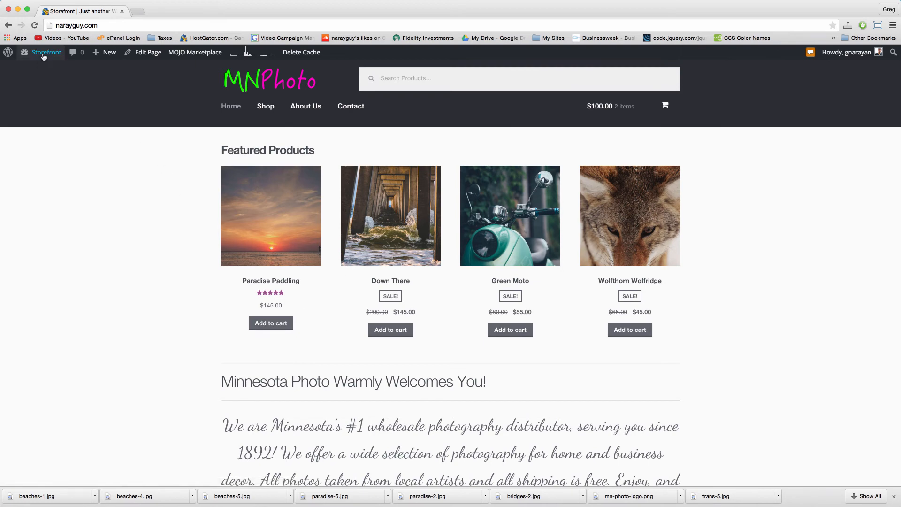
# Step: Enter Freephoto as the new coupon's code
pyautogui.moveTo(112, 59)
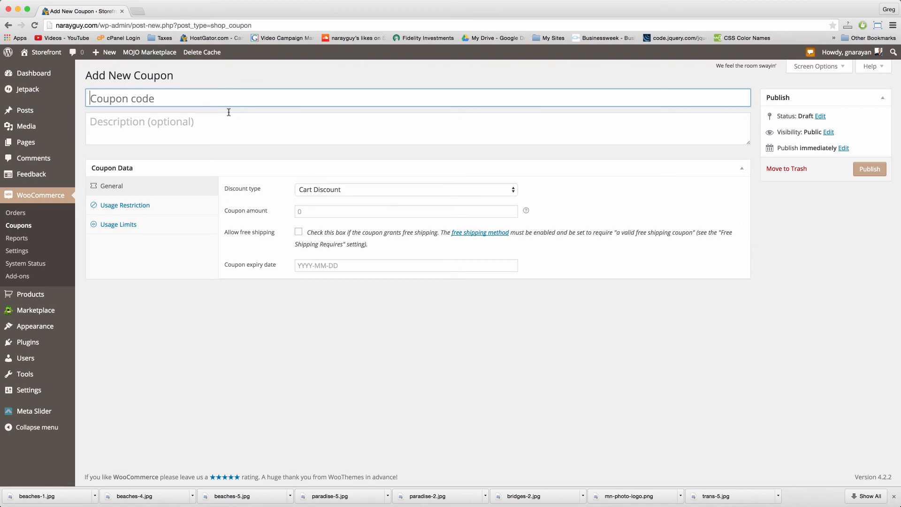
pyautogui.write('P')
pyautogui.press('BackSpace')
pyautogui.write('Freephotop')
pyautogui.press('BackSpace')
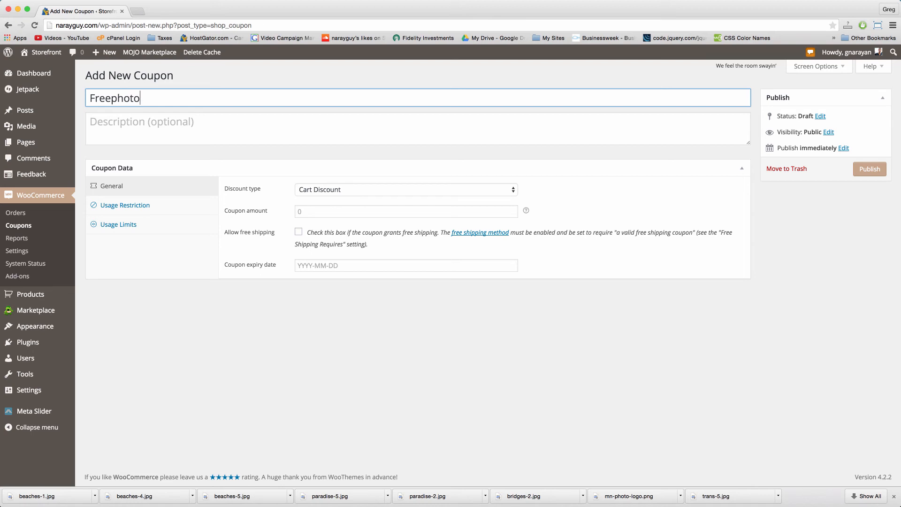
pyautogui.press('BackSpace')
# Step: Set the coupon amount to 40 with Product Discount type and publish it
pyautogui.click(335, 213)
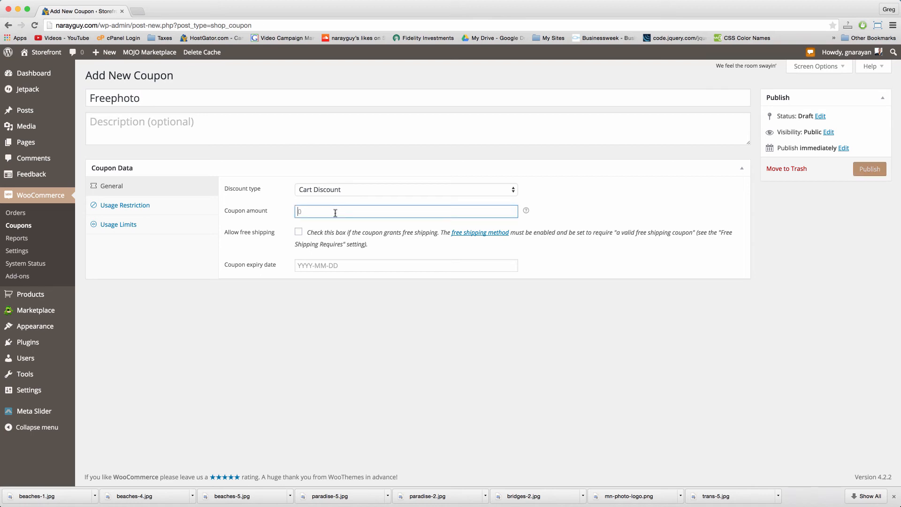
pyautogui.write('40')
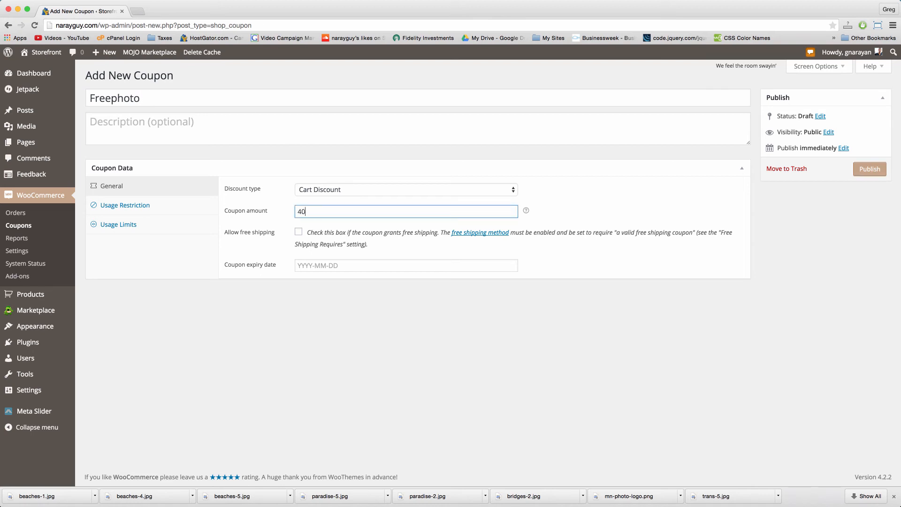
pyautogui.click(358, 191)
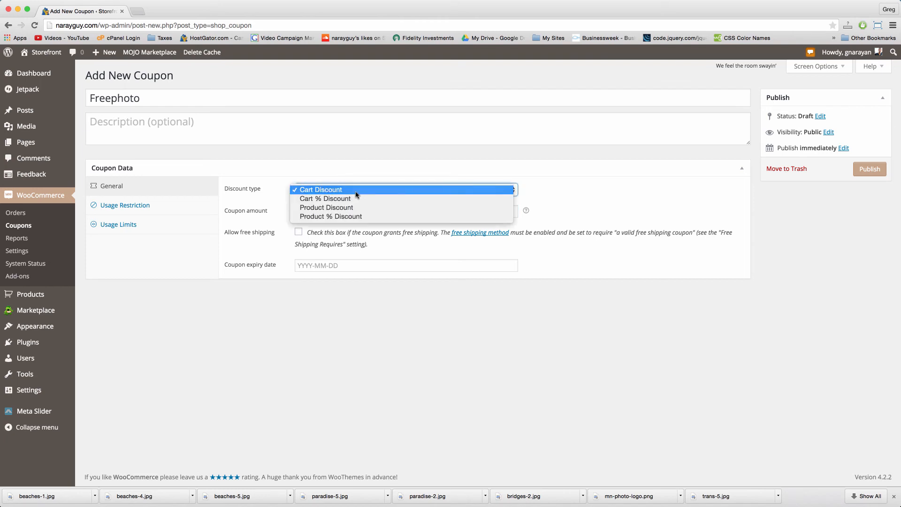
pyautogui.click(358, 208)
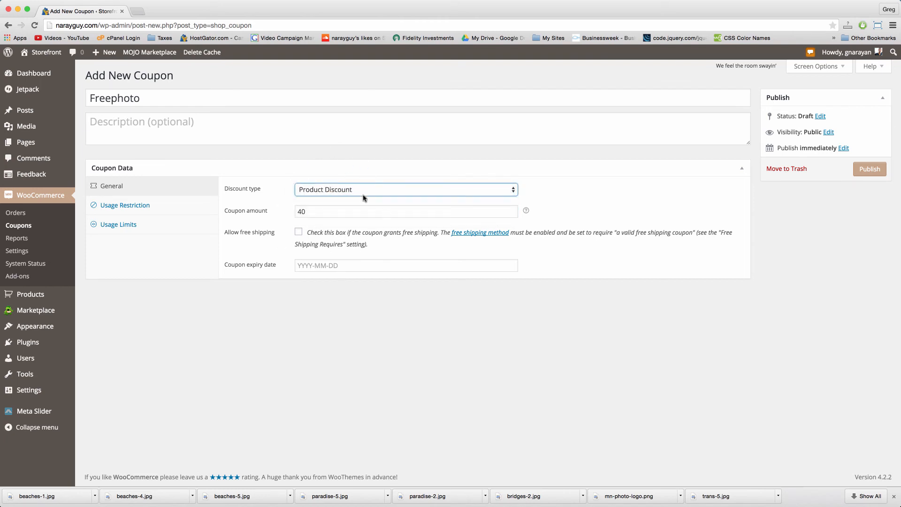
pyautogui.click(332, 190)
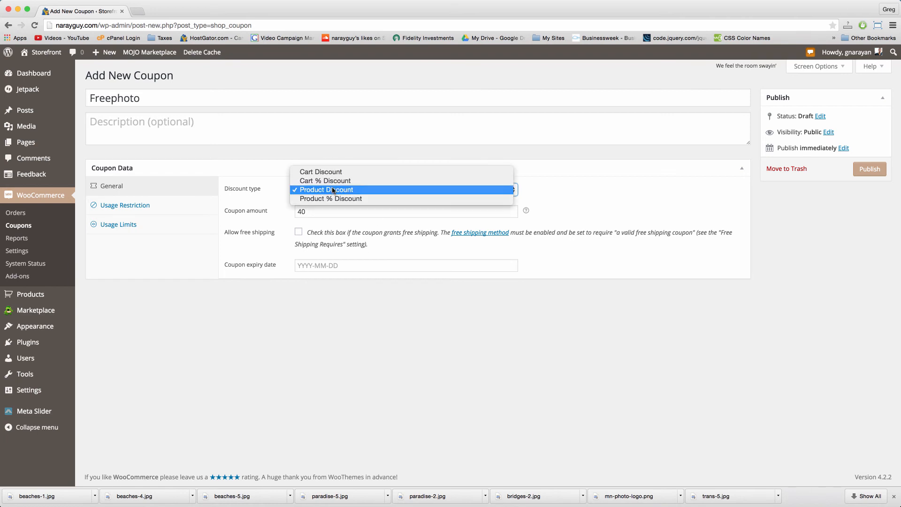
pyautogui.click(354, 190)
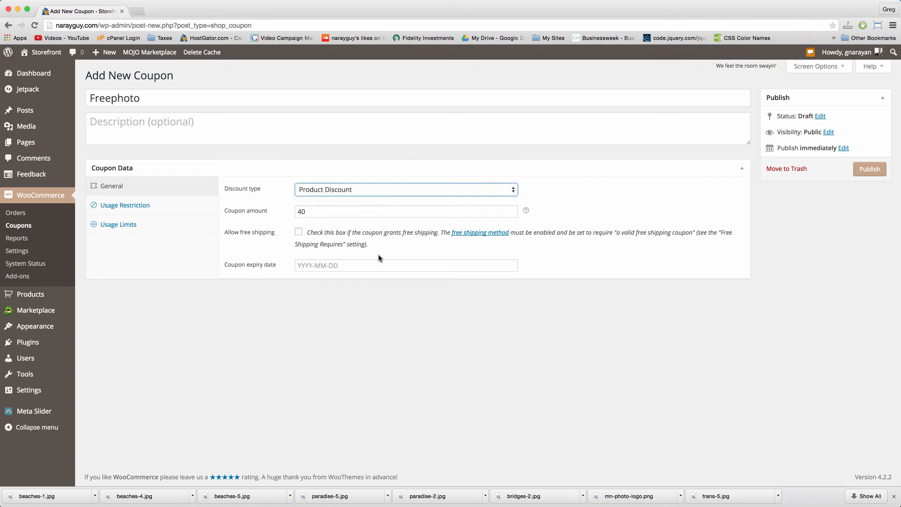
pyautogui.click(867, 170)
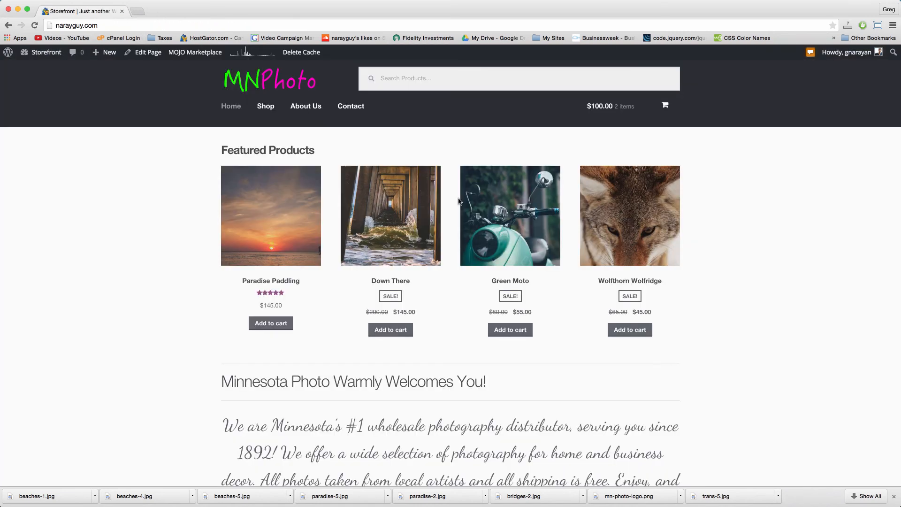
# Step: Add another Wolfthorn Wolfridge to the cart and remove Green Moto on the cart page
pyautogui.click(631, 331)
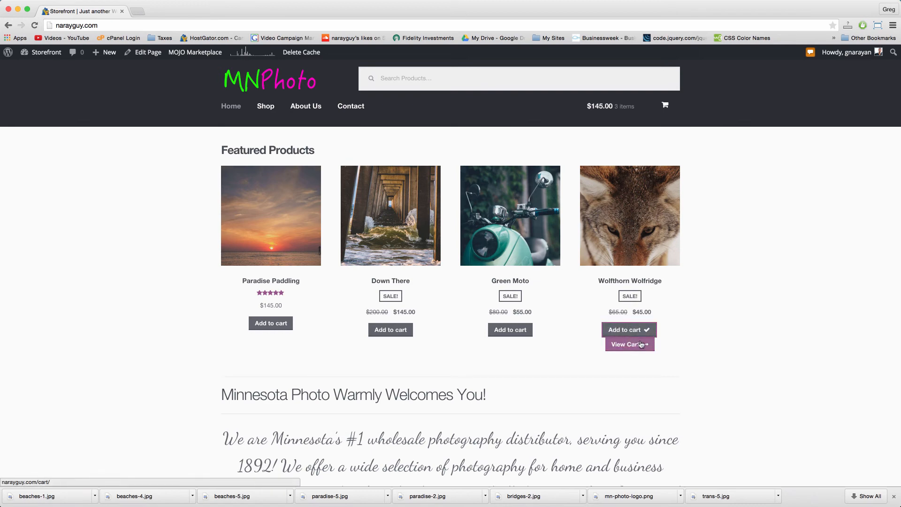
pyautogui.moveTo(668, 118)
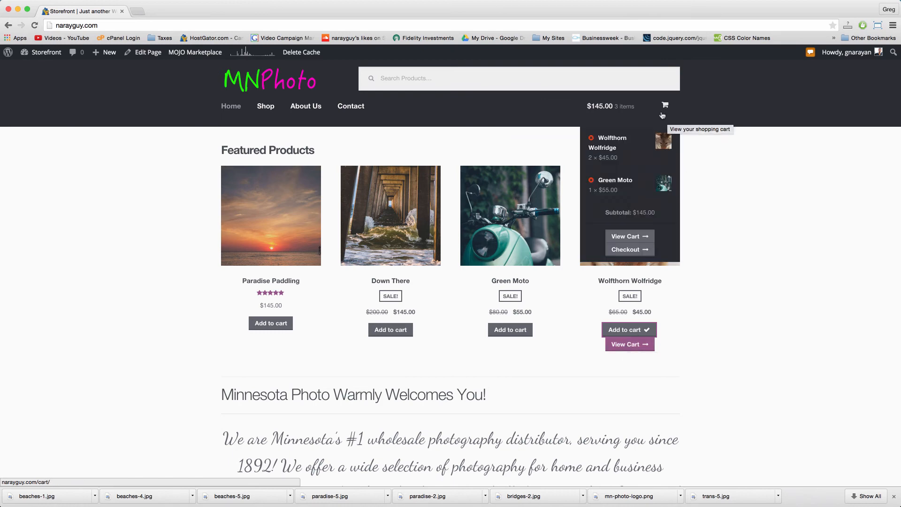
pyautogui.click(637, 240)
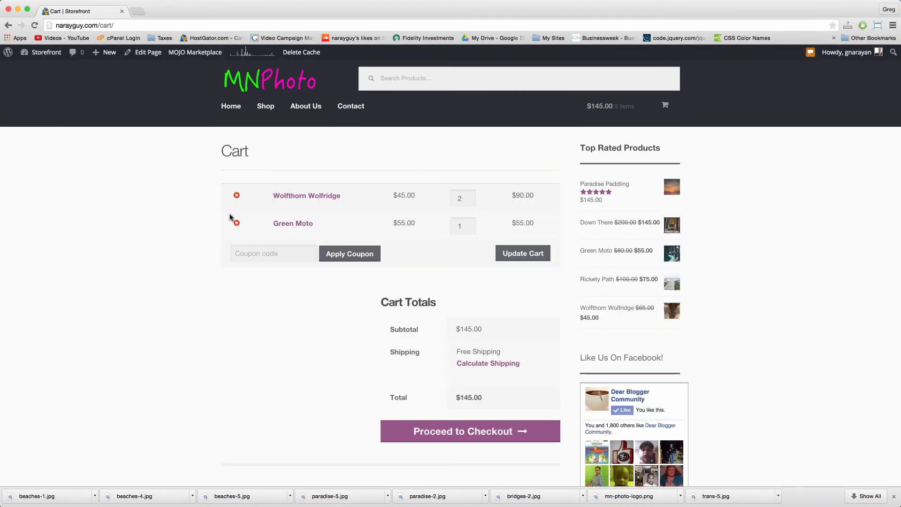
pyautogui.click(236, 223)
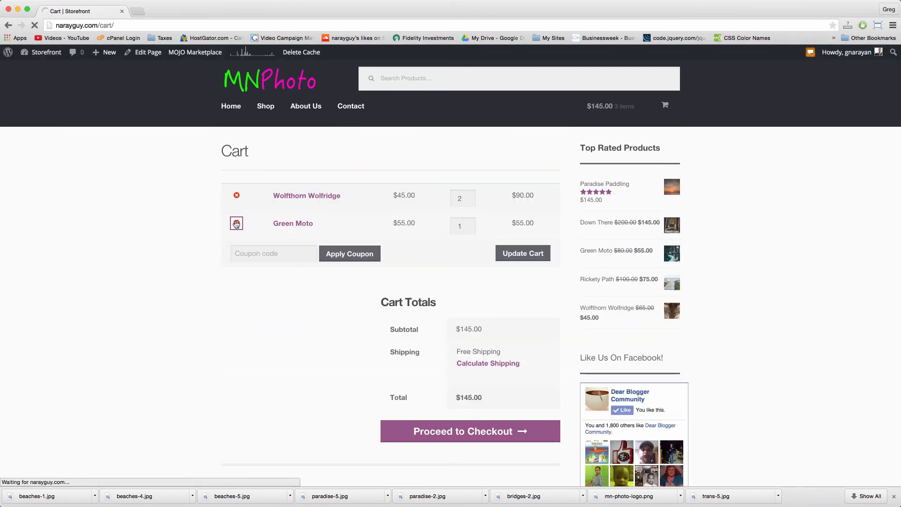
# Step: Apply the freephoto coupon, set Wolfthorn Wolfridge quantity to 1, and proceed to checkout
pyautogui.click(258, 269)
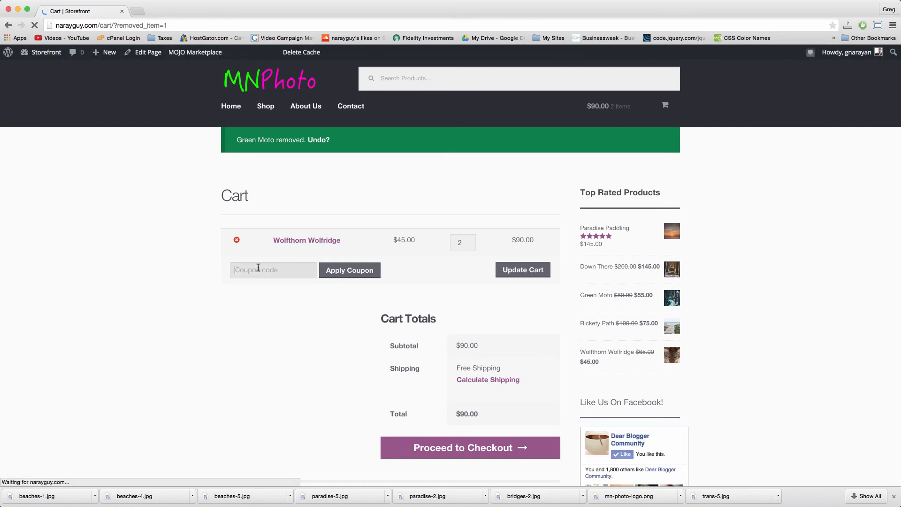
pyautogui.write('freephoto')
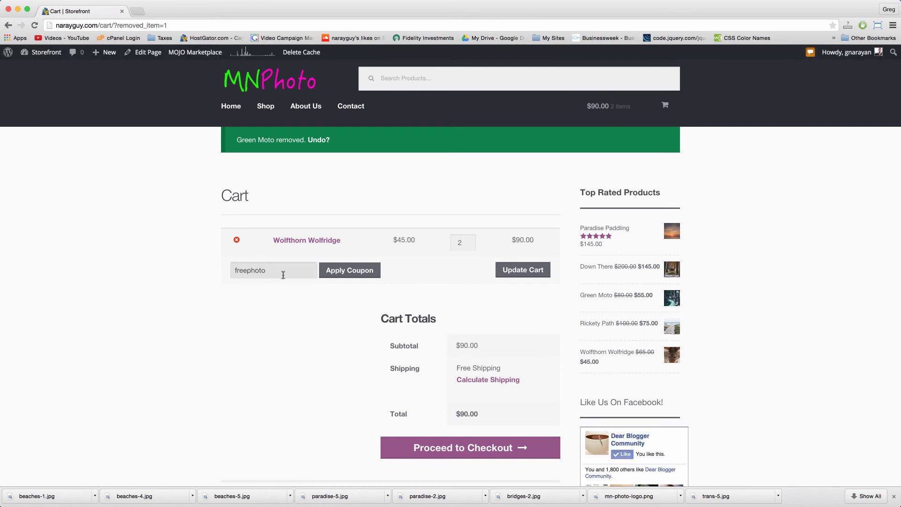
pyautogui.click(349, 271)
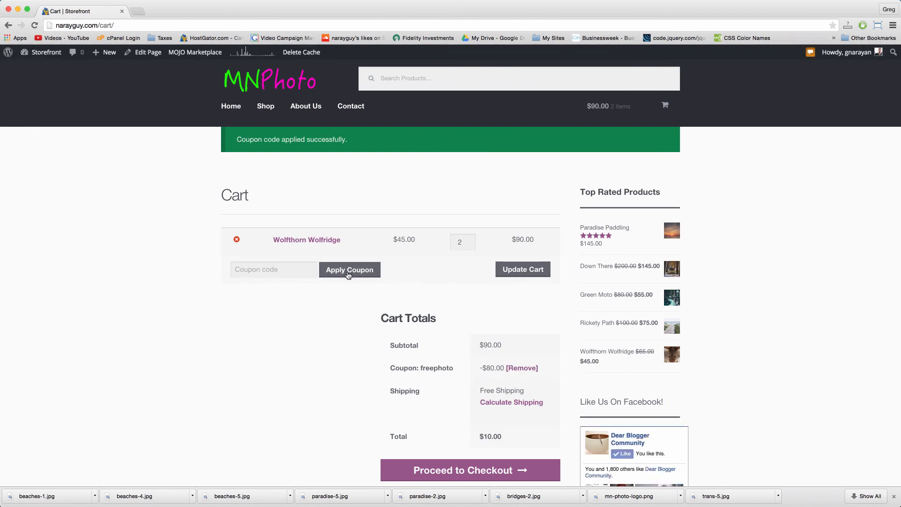
pyautogui.click(467, 245)
pyautogui.click(531, 275)
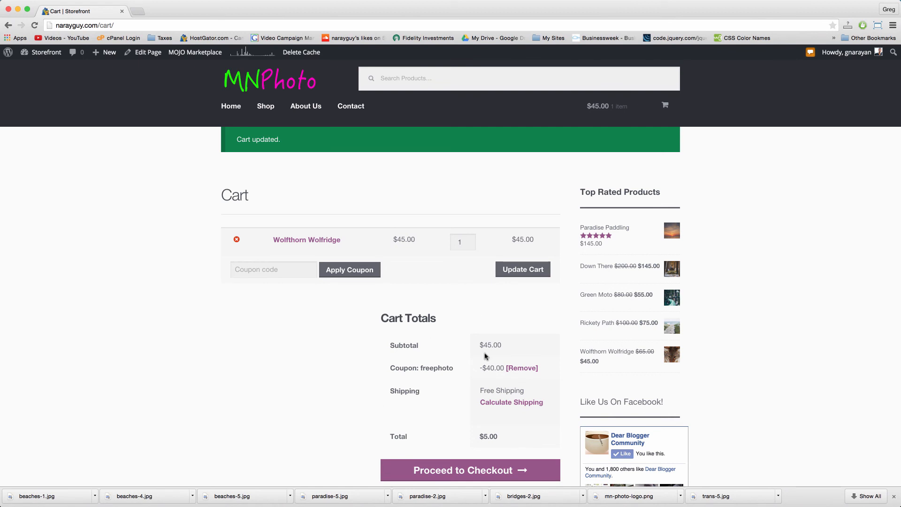
pyautogui.scroll(-3, 482, 410)
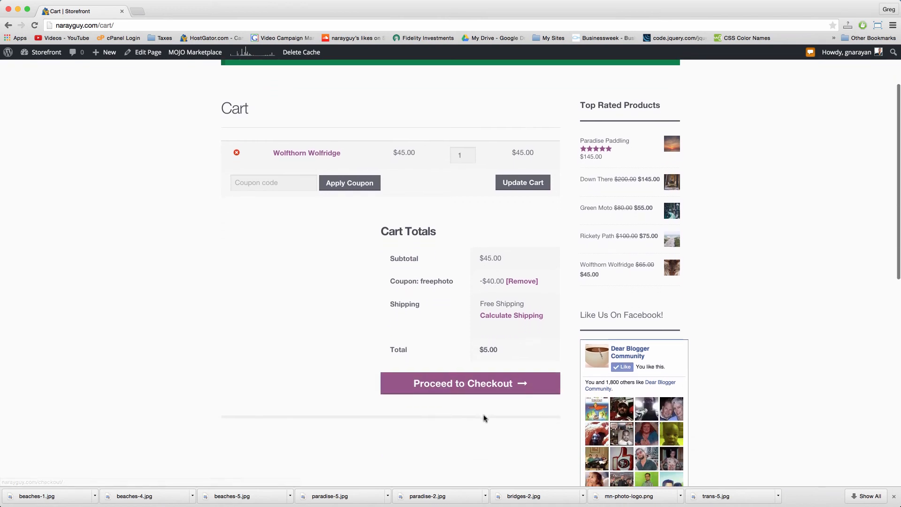
pyautogui.click(491, 381)
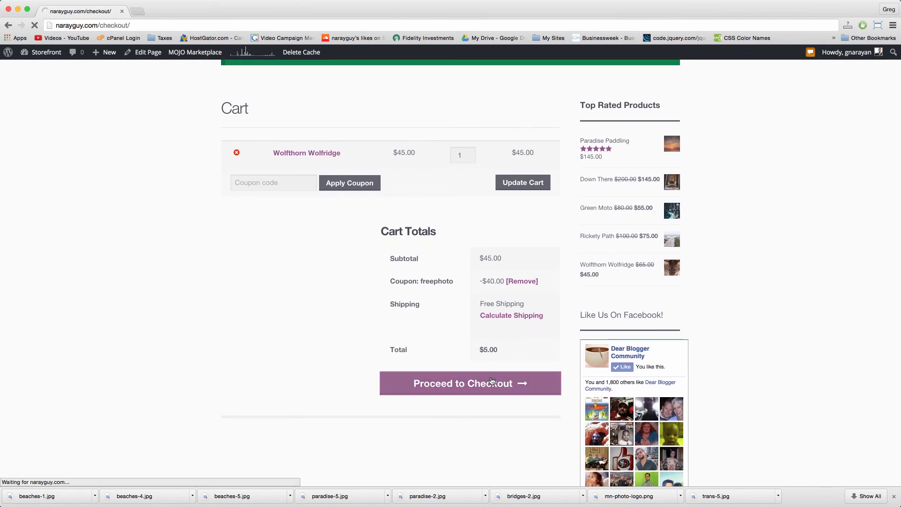
# Step: Enter the customer's first and last name in the billing details
pyautogui.click(371, 186)
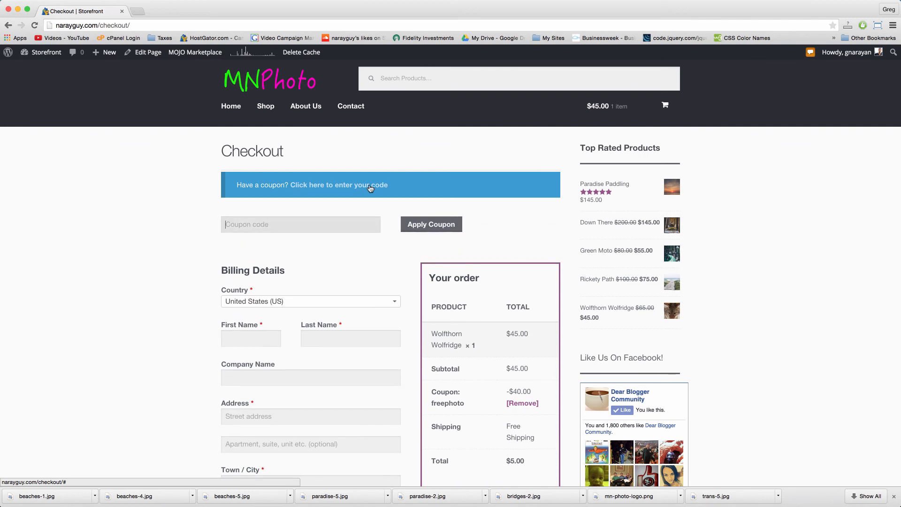
pyautogui.click(370, 186)
pyautogui.click(370, 185)
pyautogui.click(371, 185)
pyautogui.click(371, 185)
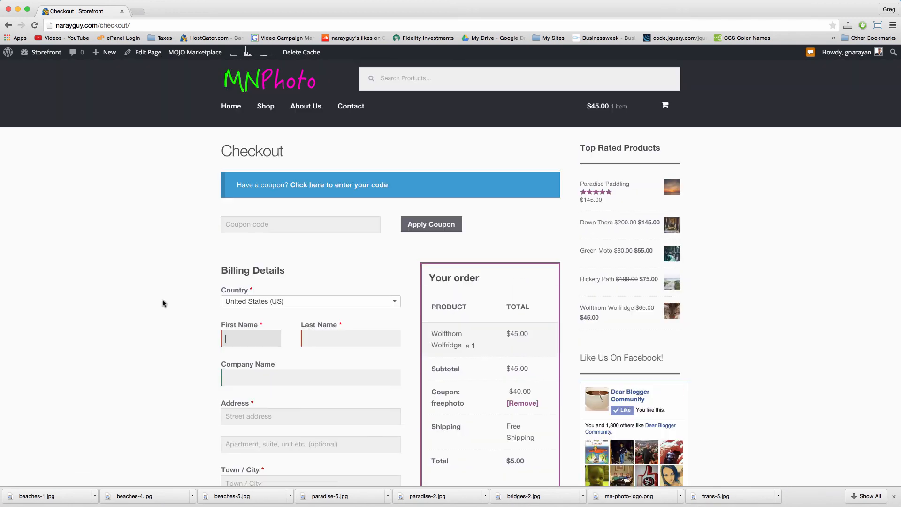
pyautogui.press('Tab')
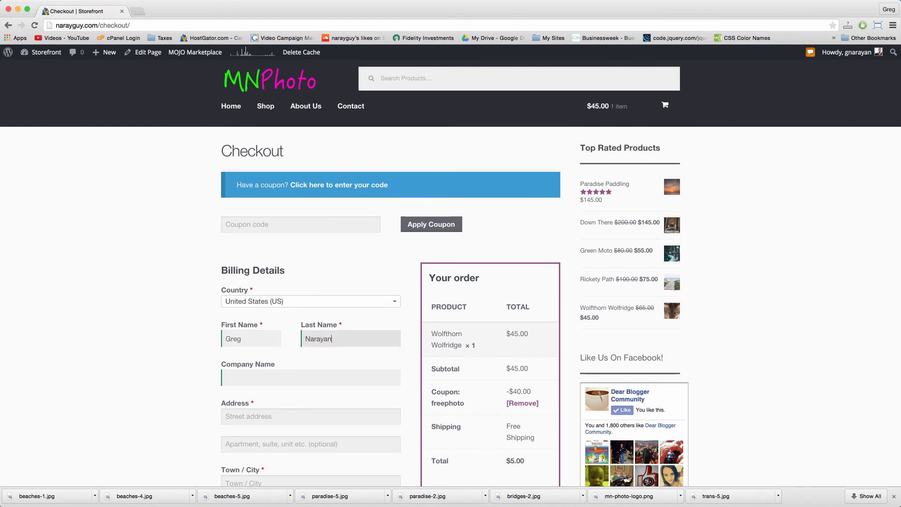
pyautogui.press('Tab')
# Step: Fill in the billing street address and choose New York as the state
pyautogui.click(264, 415)
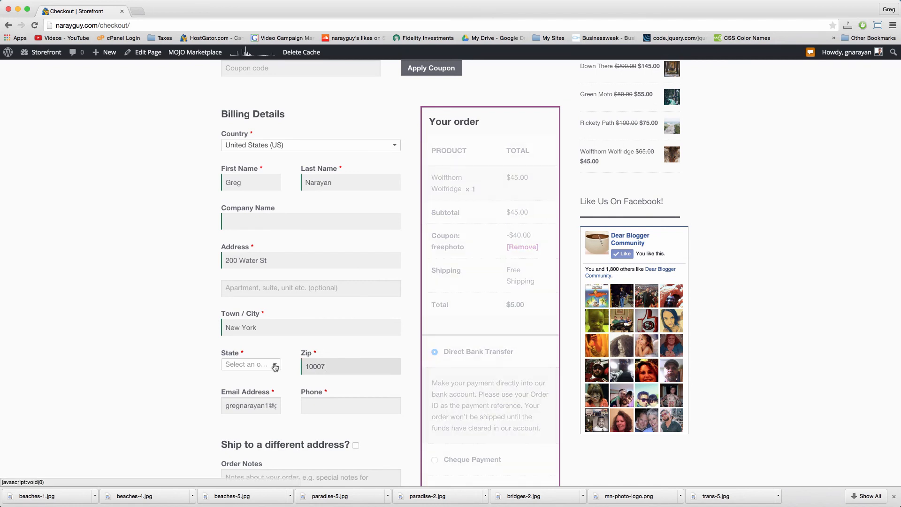
pyautogui.click(274, 366)
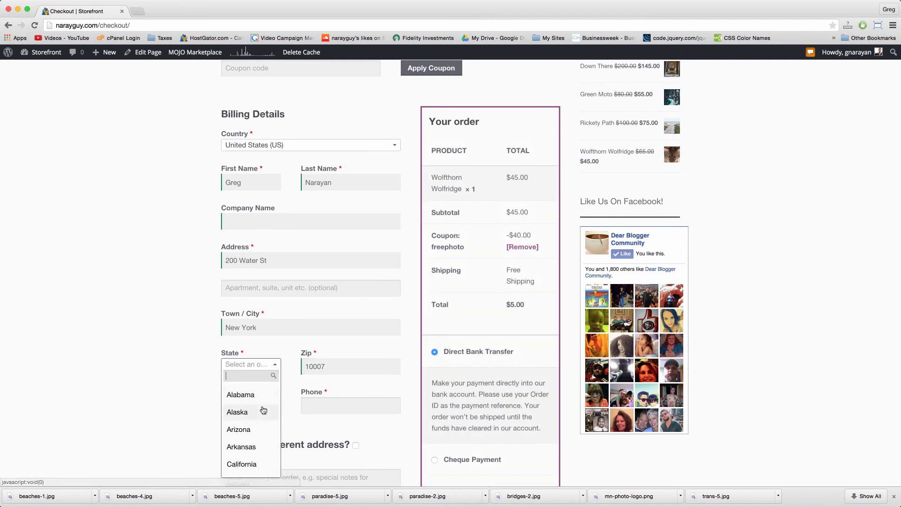
pyautogui.scroll(-6, 263, 410)
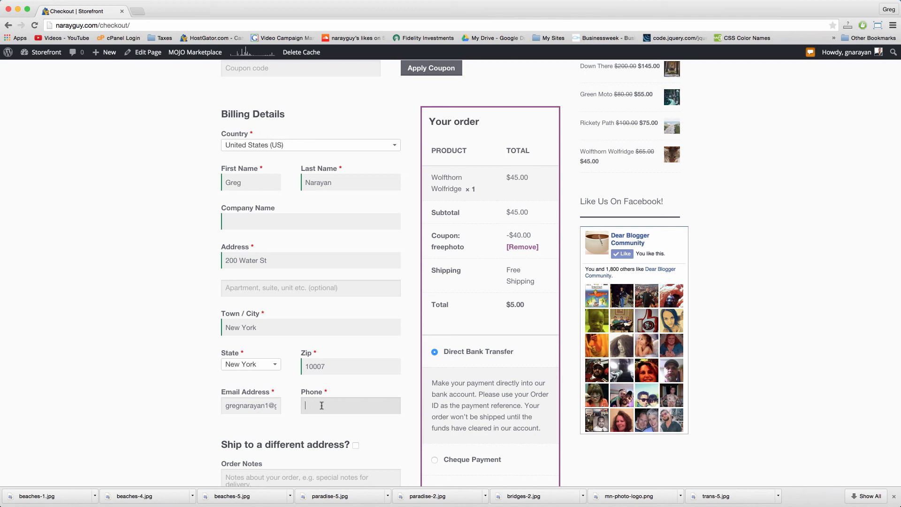
pyautogui.scroll(-5, 305, 366)
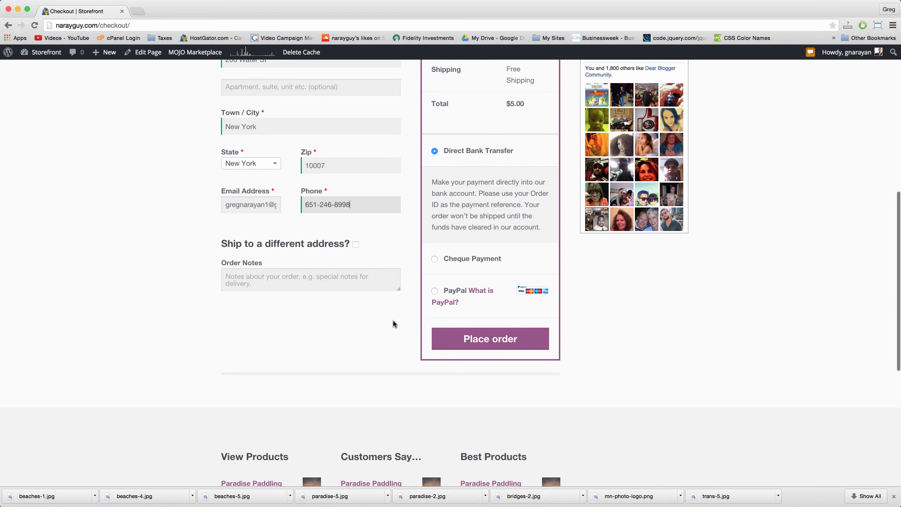
pyautogui.scroll(5, 394, 322)
pyautogui.scroll(4, 393, 321)
pyautogui.scroll(-4, 393, 321)
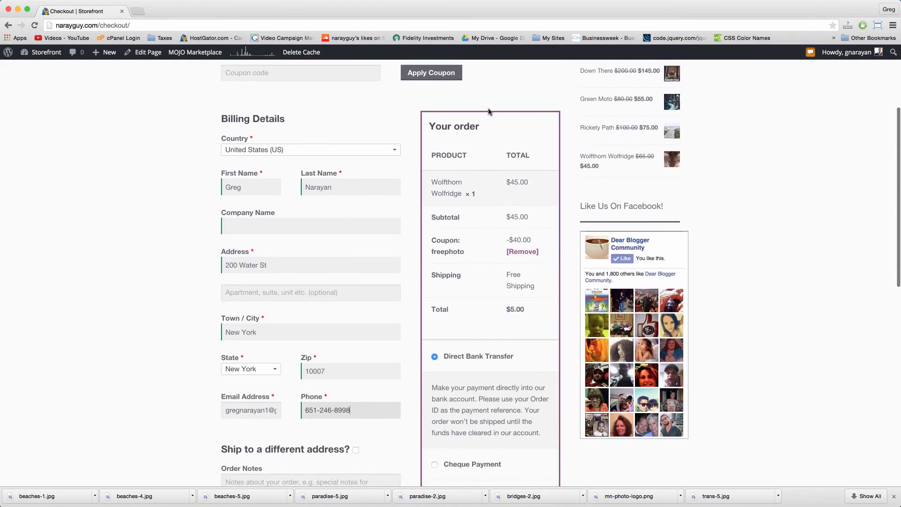
pyautogui.scroll(-5, 535, 340)
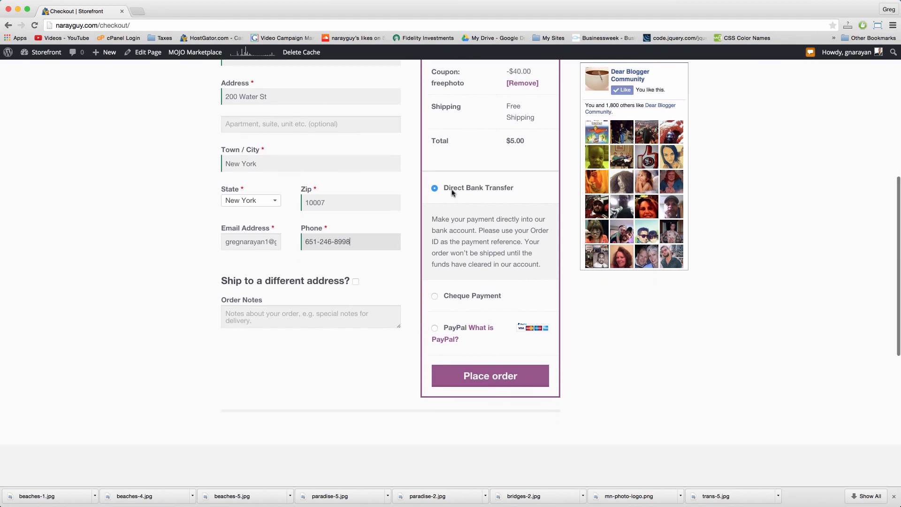
# Step: Select PayPal as the payment method
pyautogui.click(434, 297)
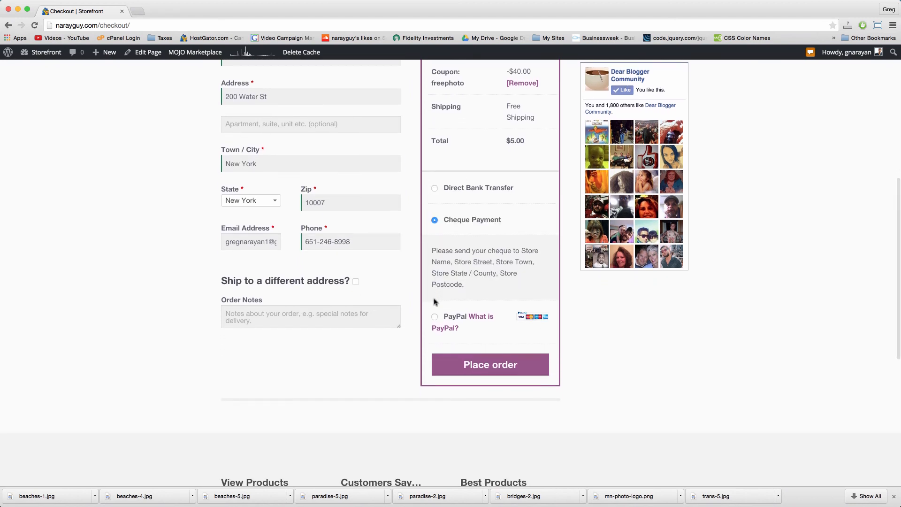
pyautogui.click(435, 188)
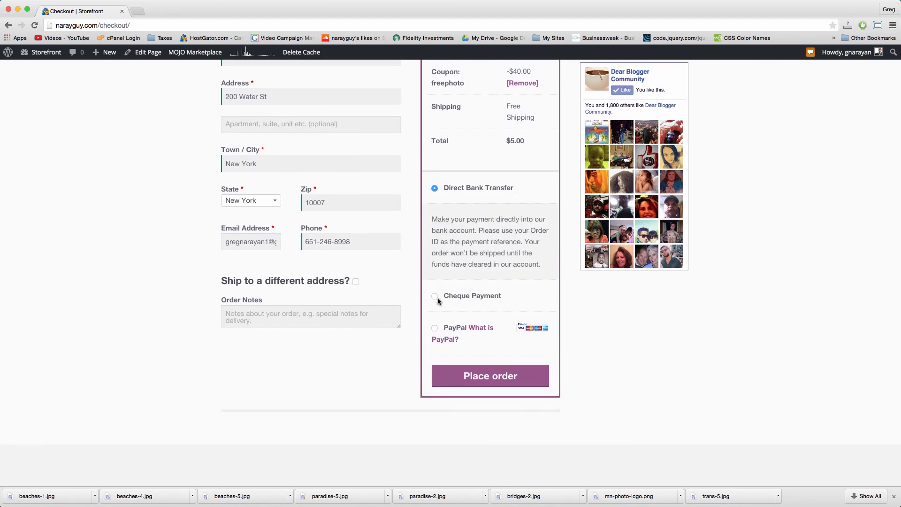
pyautogui.click(435, 297)
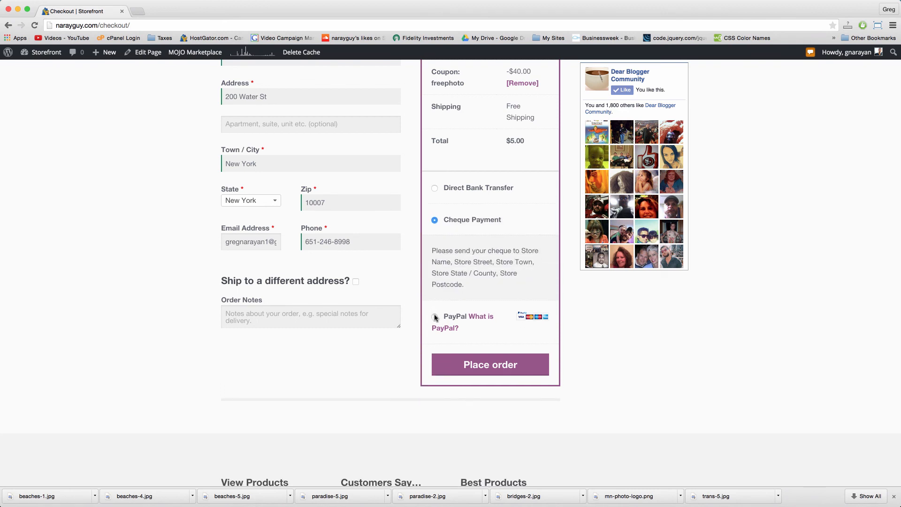
pyautogui.click(435, 318)
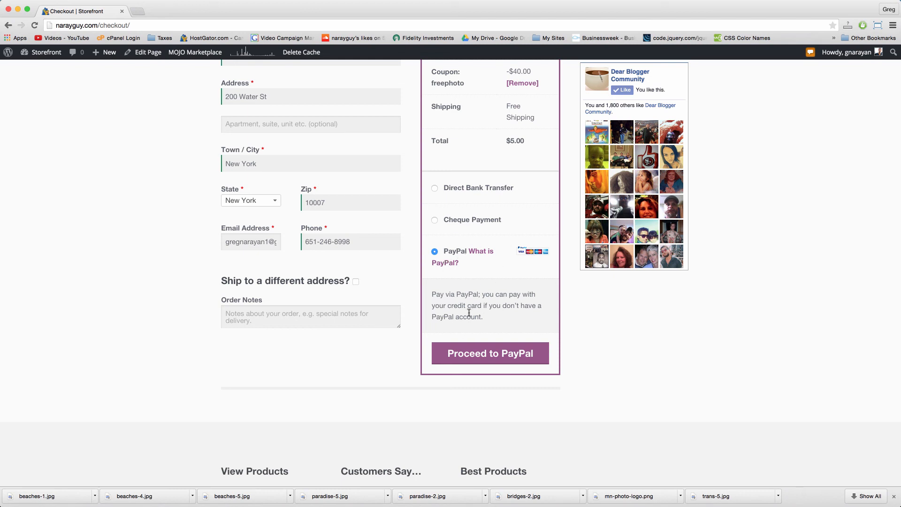
# Step: Send the order to PayPal and choose to pay by debit or credit card
pyautogui.click(490, 353)
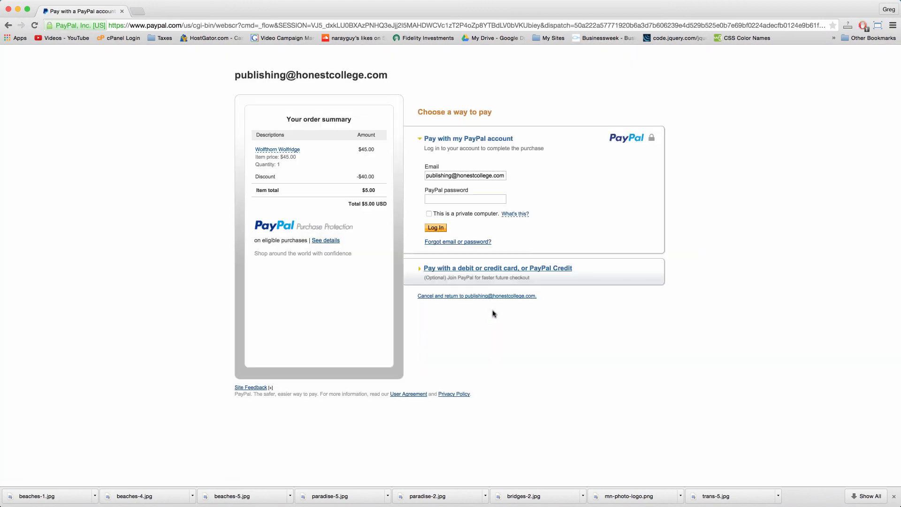
pyautogui.click(432, 201)
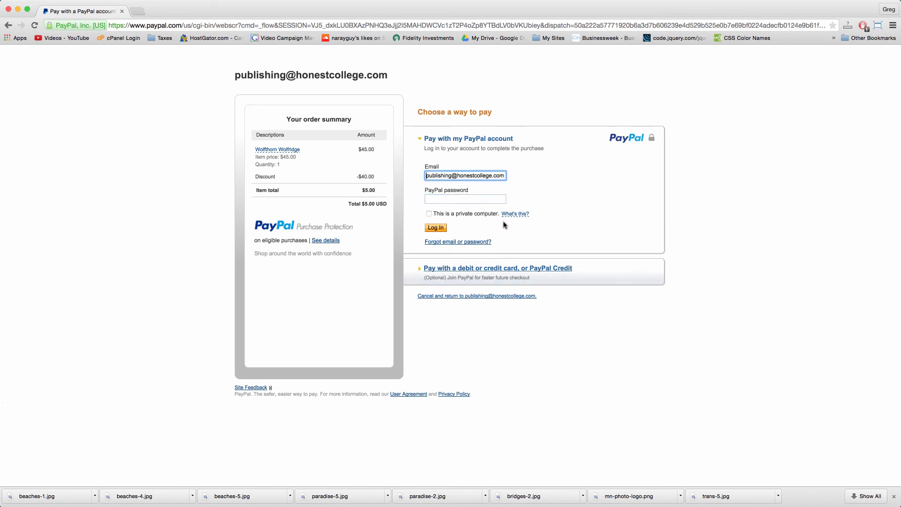
pyautogui.click(498, 269)
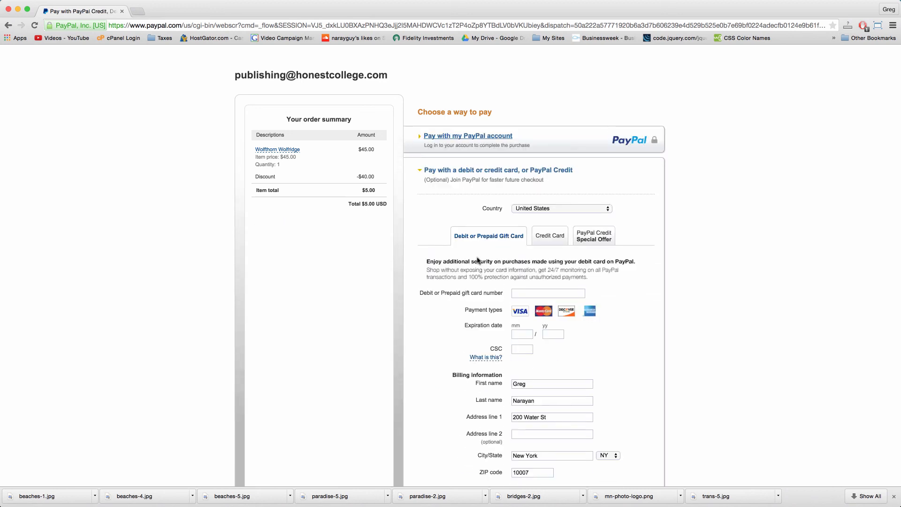
pyautogui.click(543, 238)
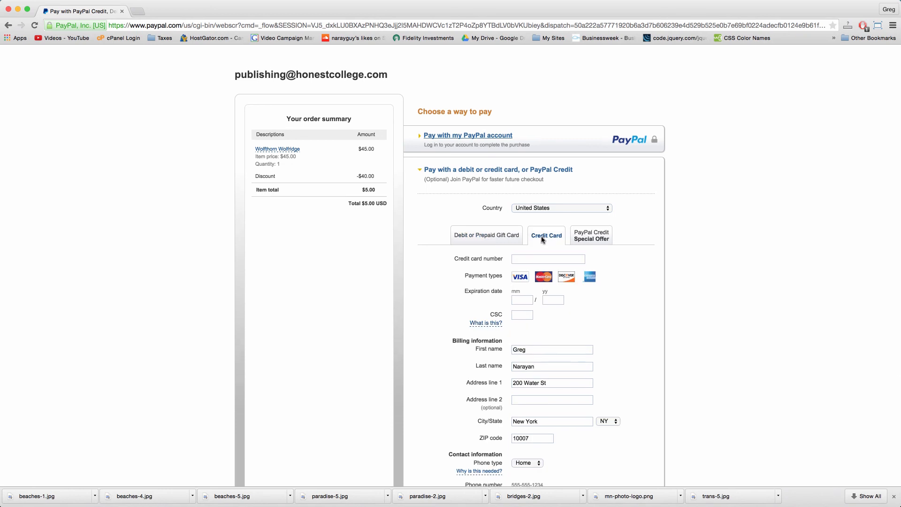
# Step: Complete the $5.00 card payment and open the store's order receipt email
pyautogui.scroll(-1, 542, 238)
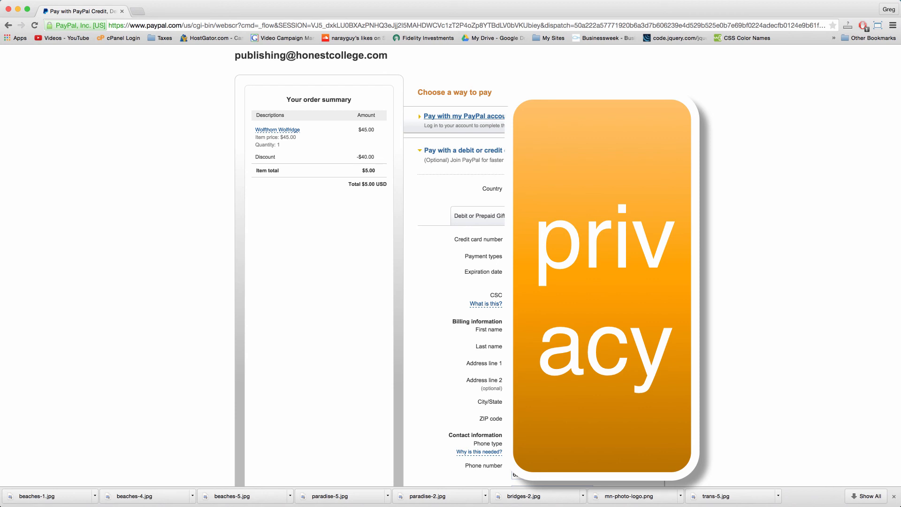
pyautogui.scroll(-5, 371, 235)
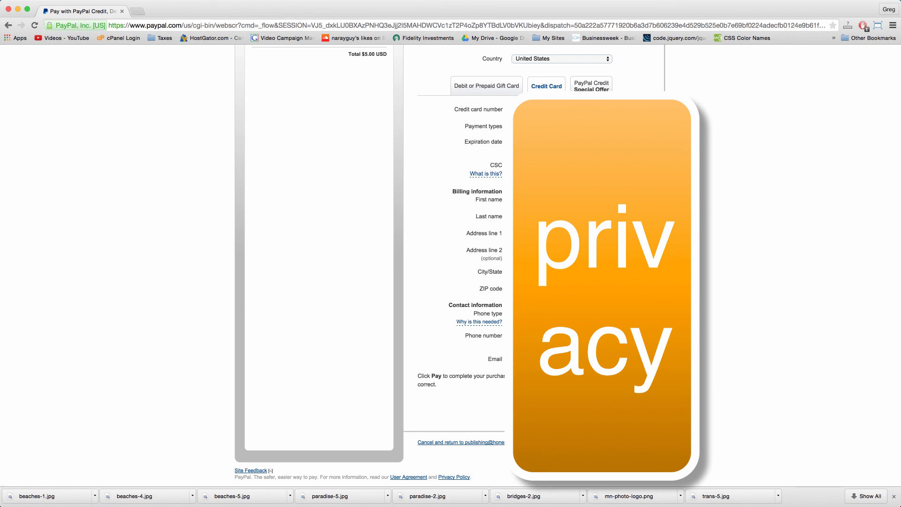
pyautogui.scroll(6, 370, 253)
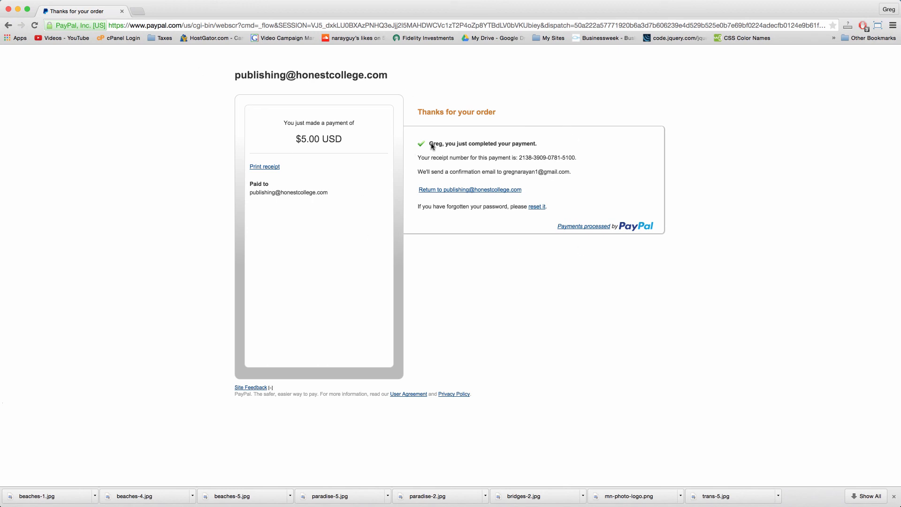
pyautogui.click(262, 26)
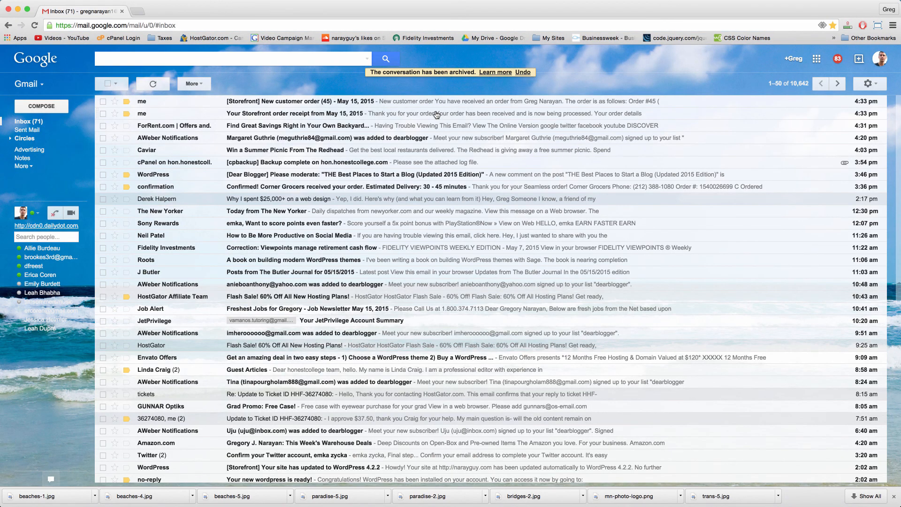
pyautogui.click(436, 114)
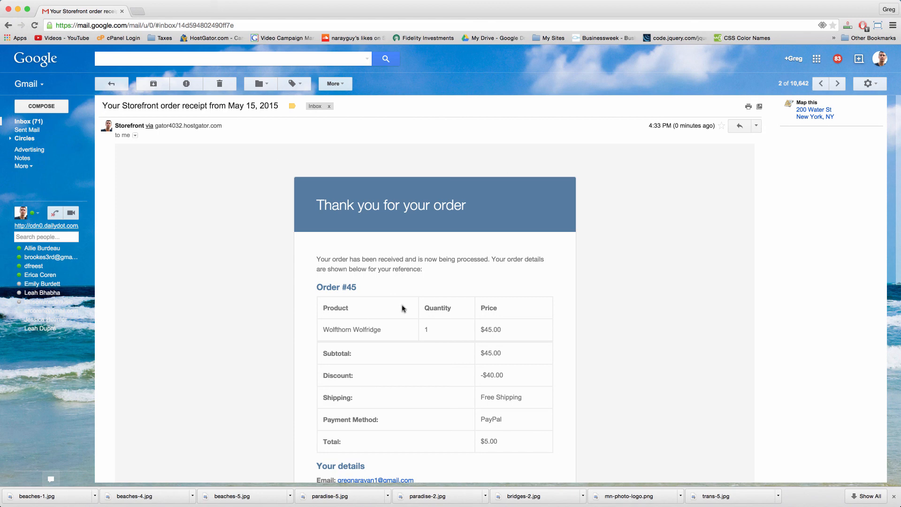
# Step: Review the order receipt and the new customer order notification emails
pyautogui.scroll(-2, 477, 209)
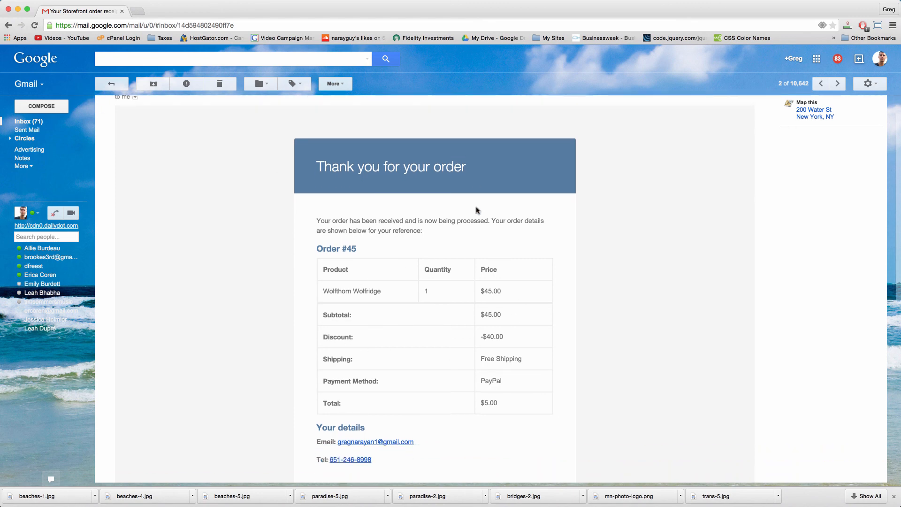
pyautogui.scroll(-5, 476, 209)
pyautogui.scroll(3, 476, 210)
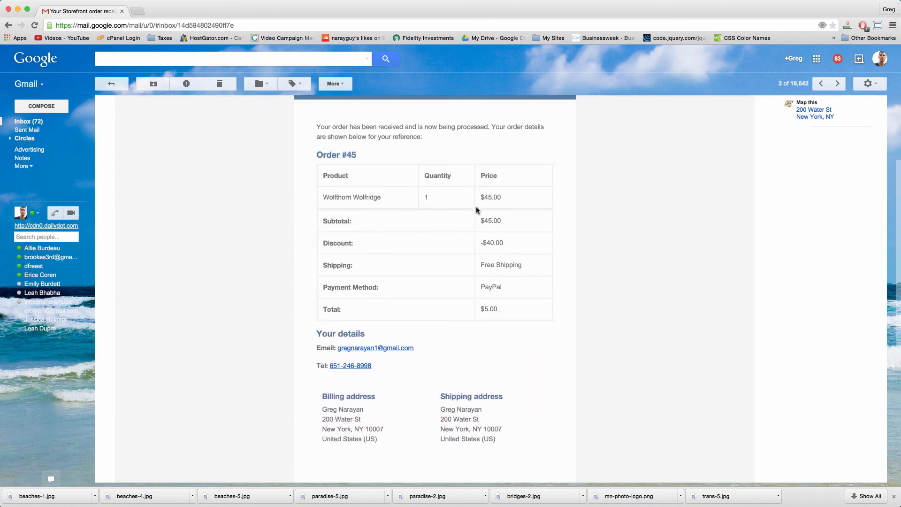
pyautogui.scroll(5, 476, 210)
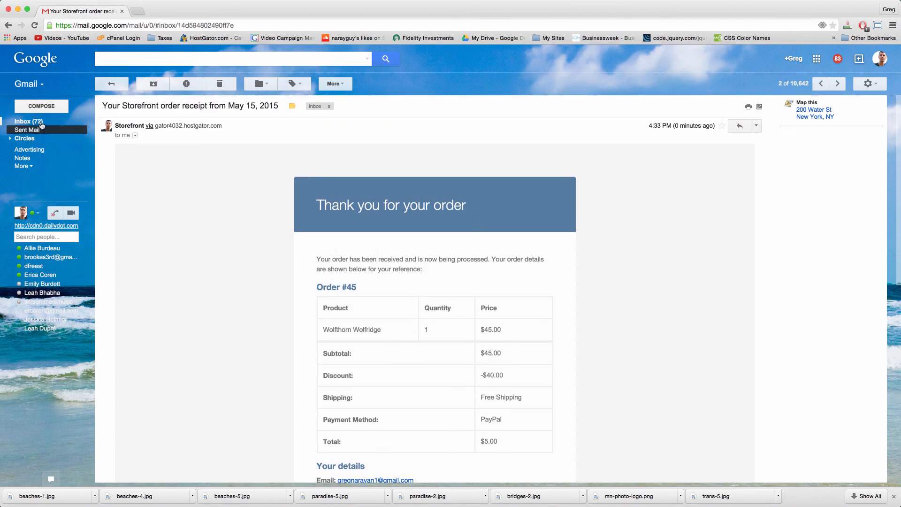
pyautogui.click(29, 121)
pyautogui.click(253, 128)
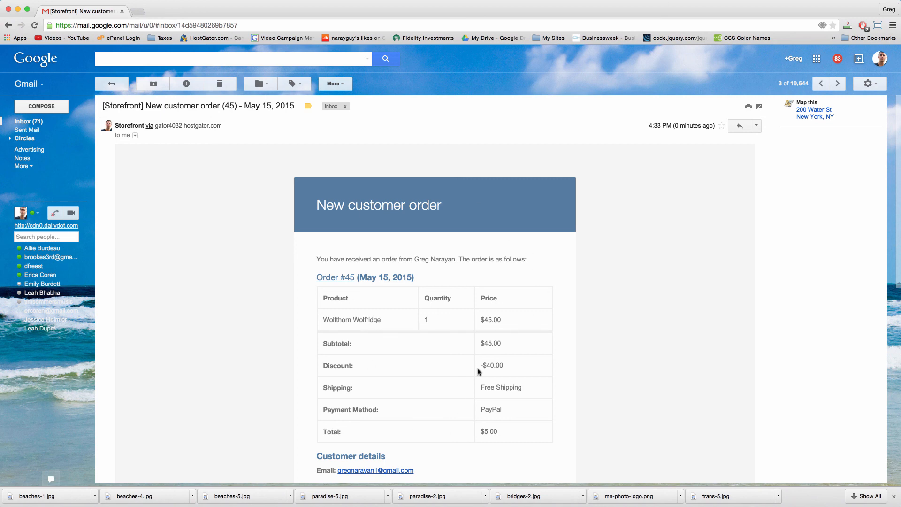
pyautogui.scroll(-6, 479, 370)
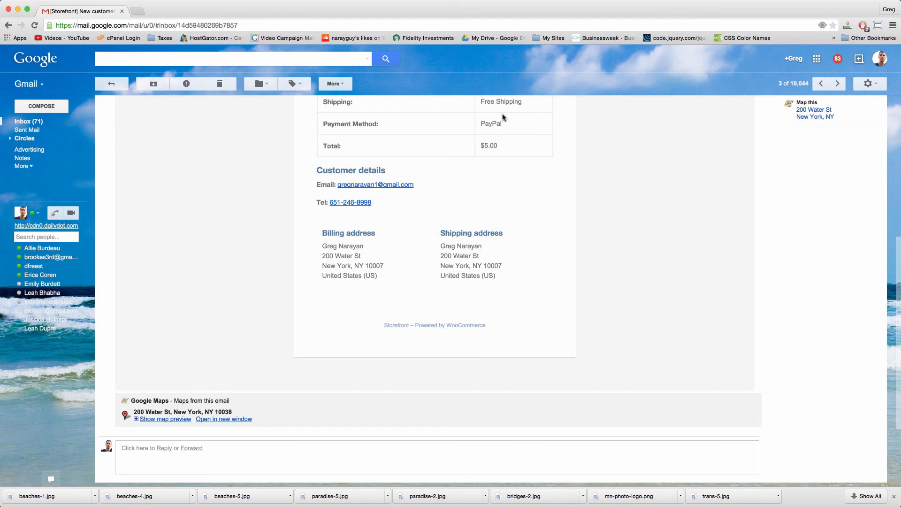
pyautogui.scroll(6, 521, 223)
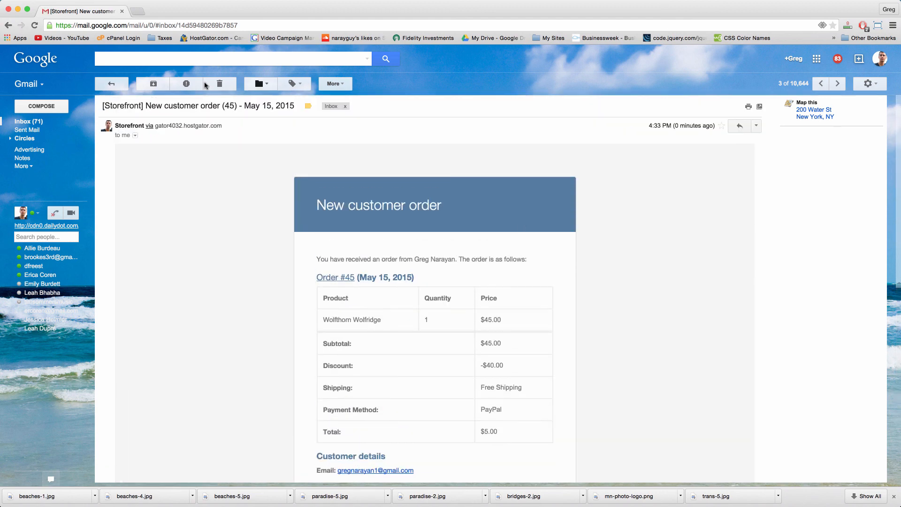
pyautogui.click(36, 122)
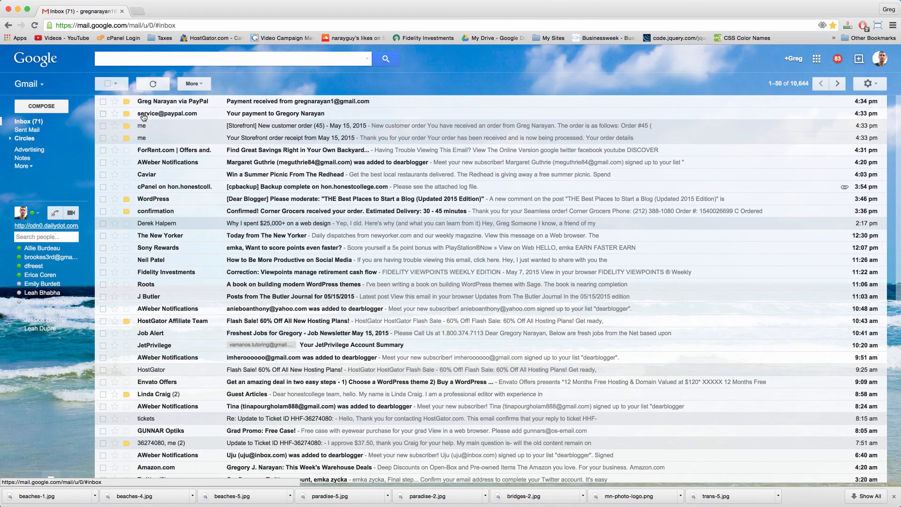
# Step: Open PayPal's payment-received email confirming $5.00 for Wolfthorn Wolfridge
pyautogui.click(314, 115)
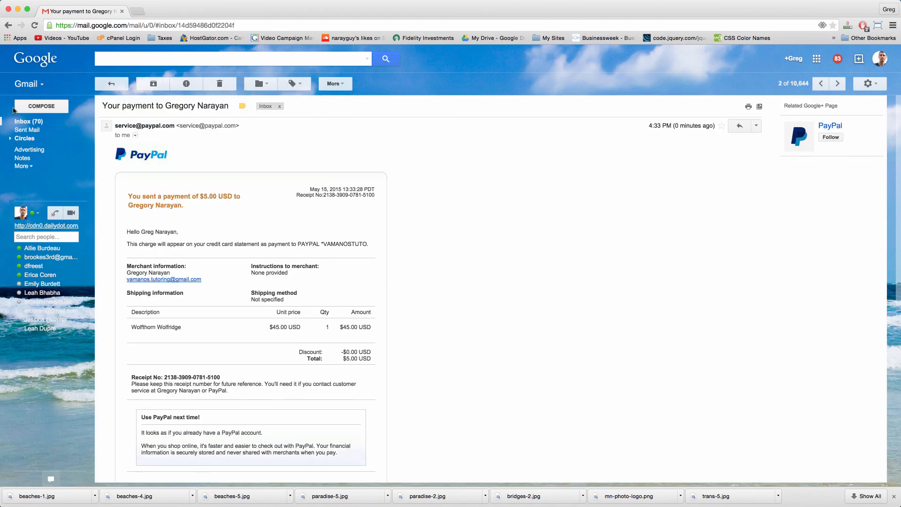
pyautogui.click(29, 121)
pyautogui.hotkey('shift', 'u')
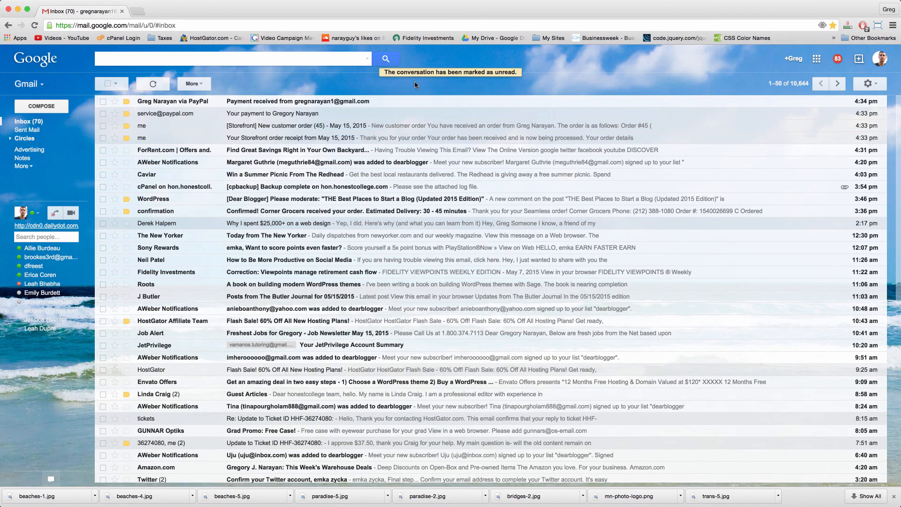
pyautogui.click(350, 107)
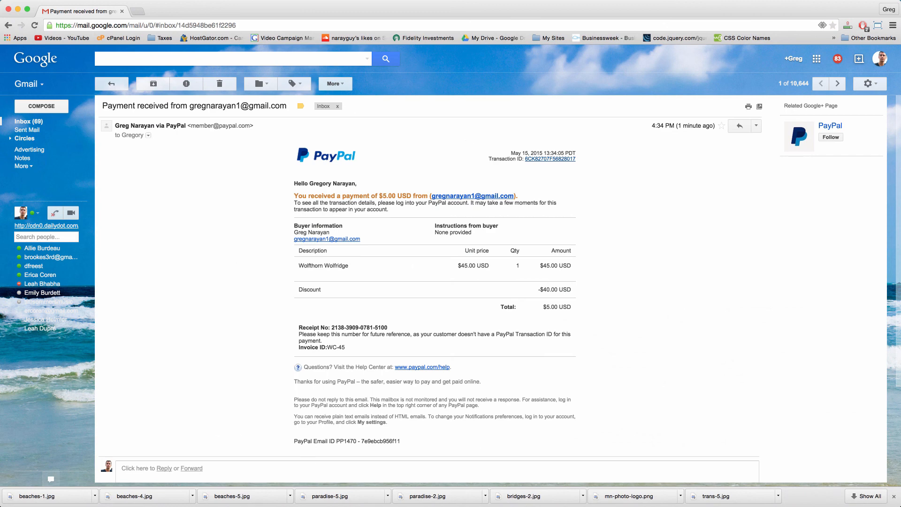
pyautogui.click(116, 25)
# Step: Load narayguy.com to show the MNPhoto storefront, then open a new blank tab
pyautogui.write('narayguy.com')
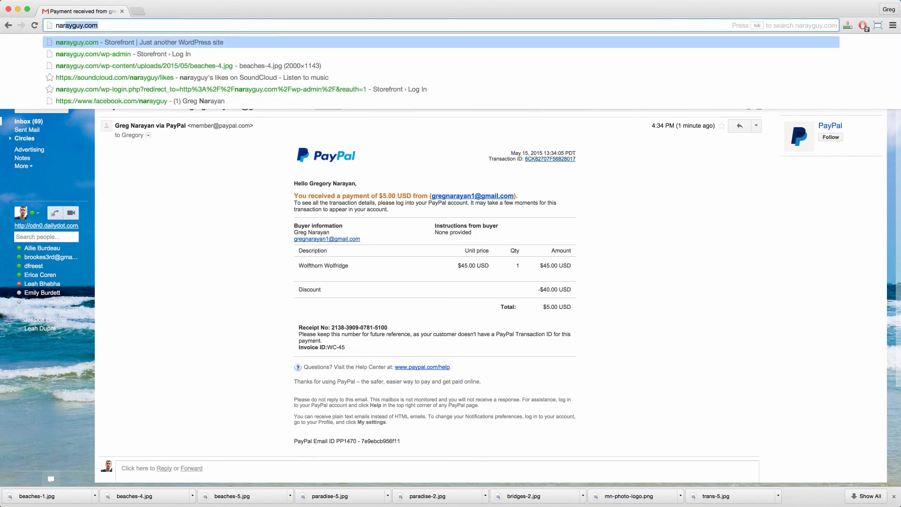
pyautogui.press('Return')
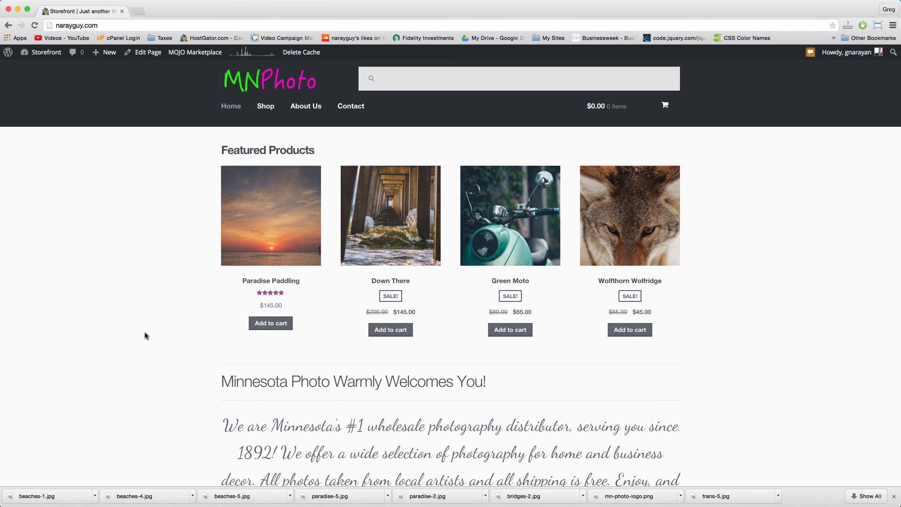
pyautogui.click(138, 12)
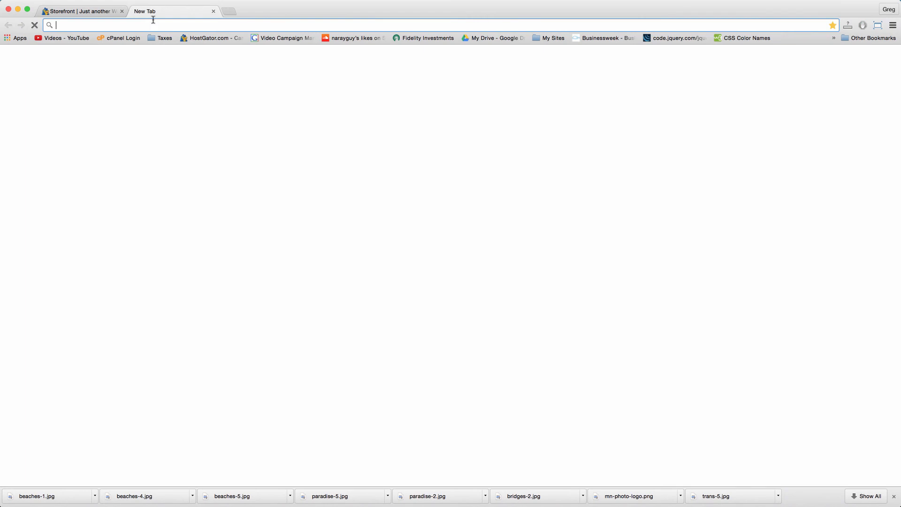
# Step: Load facebook.com and switch to acting as the Dear Blogger Community page
pyautogui.write('facebook.com')
pyautogui.press('Return')
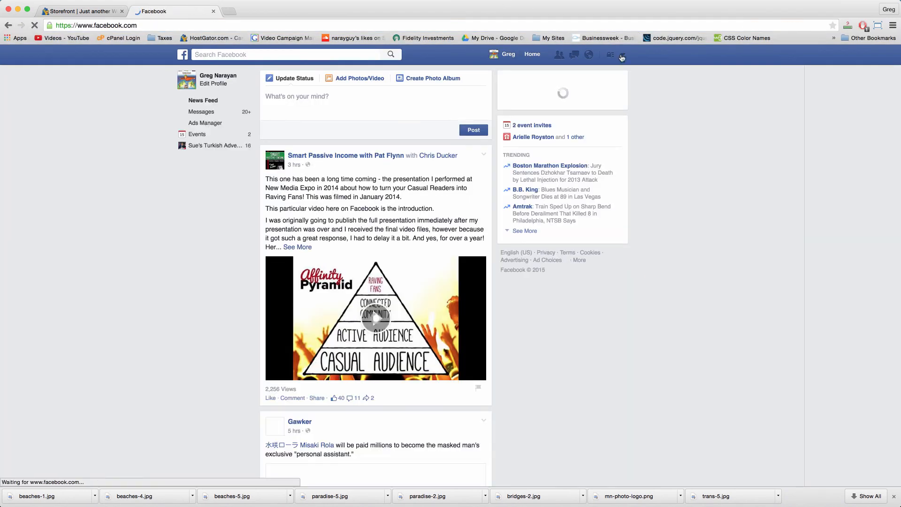
pyautogui.click(622, 56)
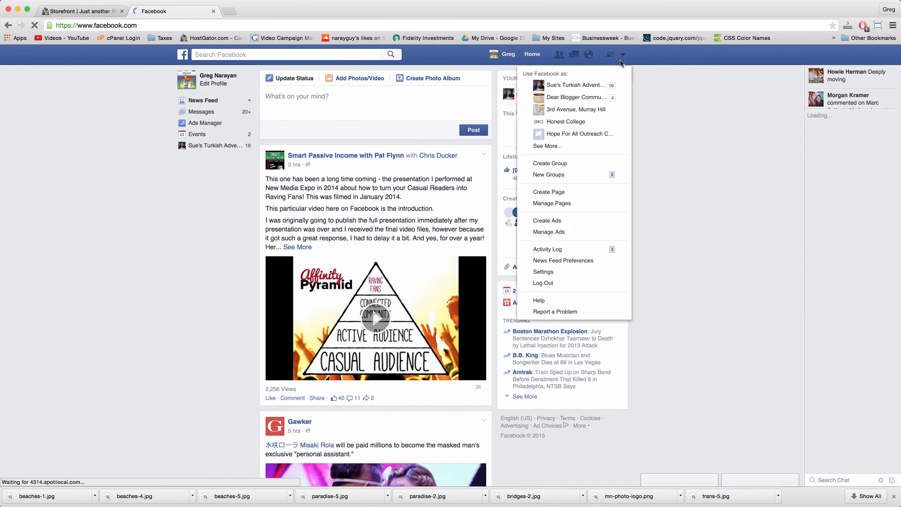
pyautogui.click(600, 98)
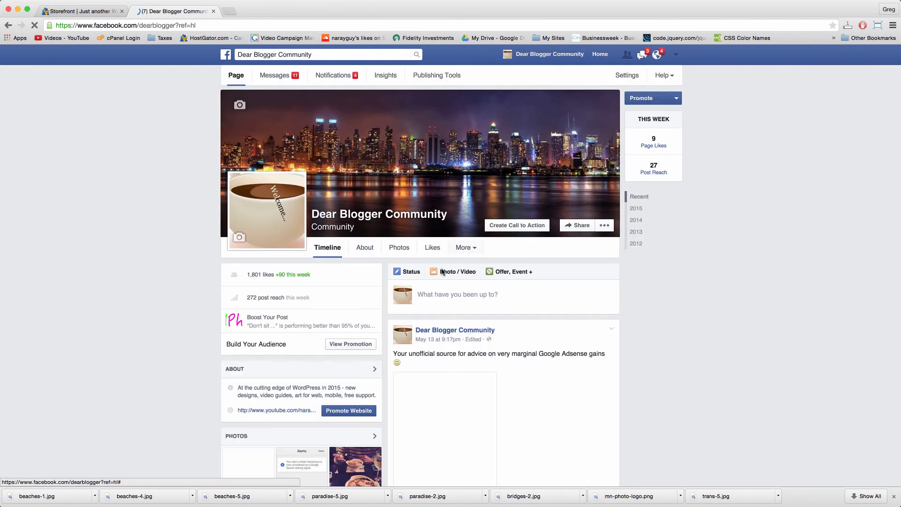
# Step: Publish the post 'New online store is up! Check it out here:' with the narayguy.com link
pyautogui.click(457, 292)
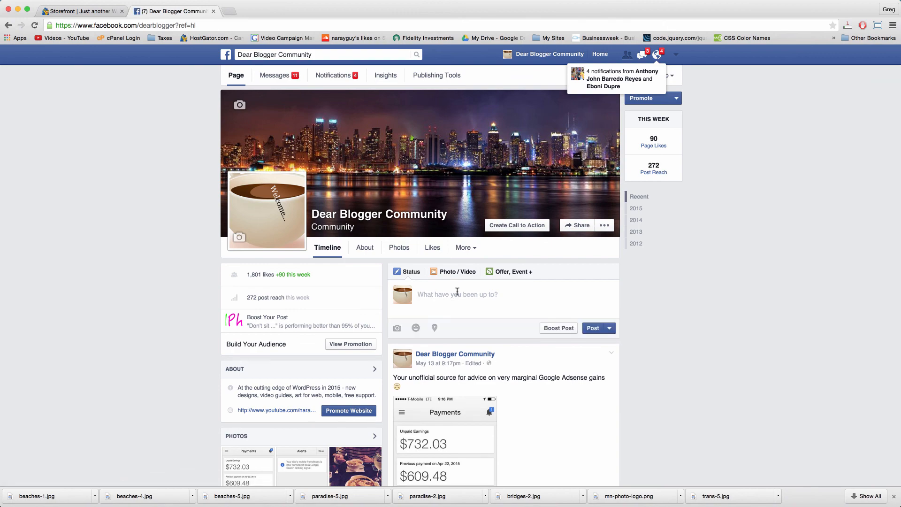
pyautogui.write('New online store')
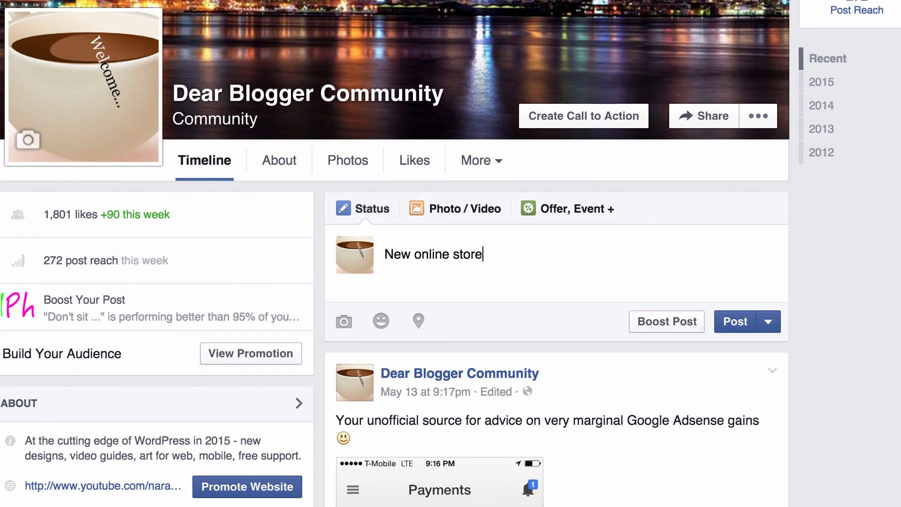
pyautogui.write(' is up! CHeck')
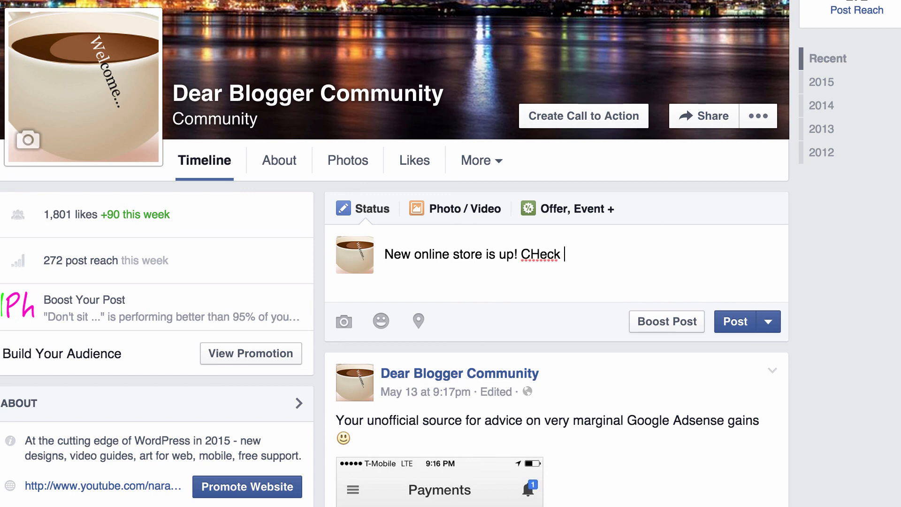
pyautogui.press('BackSpace')
pyautogui.press('BackSpace')
pyautogui.press('BackSpace')
pyautogui.press('BackSpace')
pyautogui.press('BackSpace')
pyautogui.write('heck it out ')
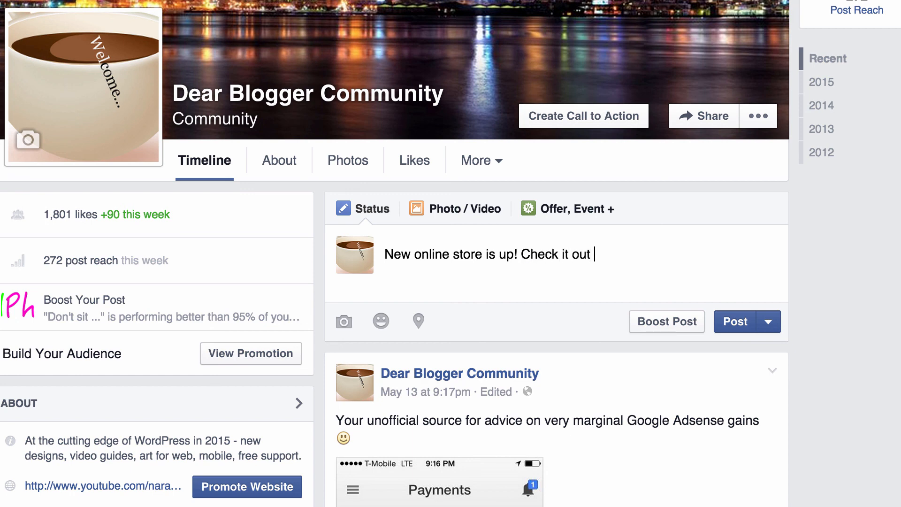
pyautogui.write('here:')
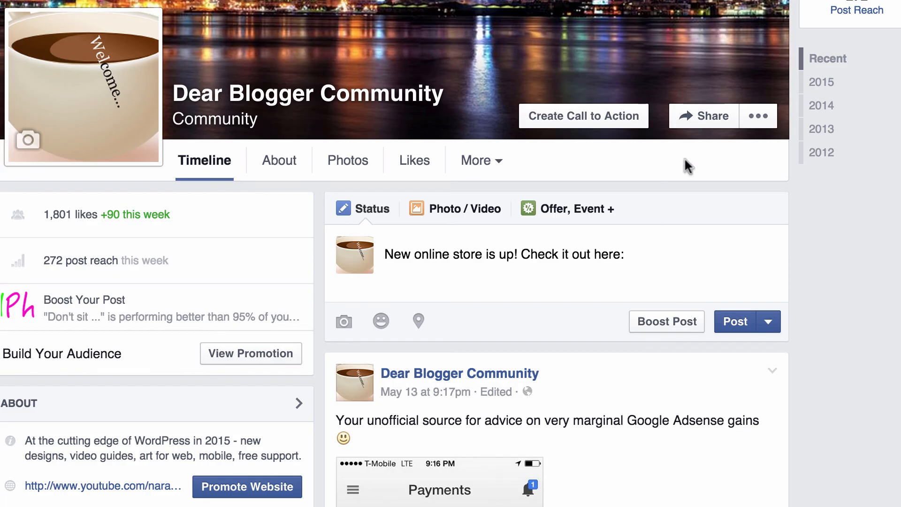
pyautogui.write('http://narayguy.com/')
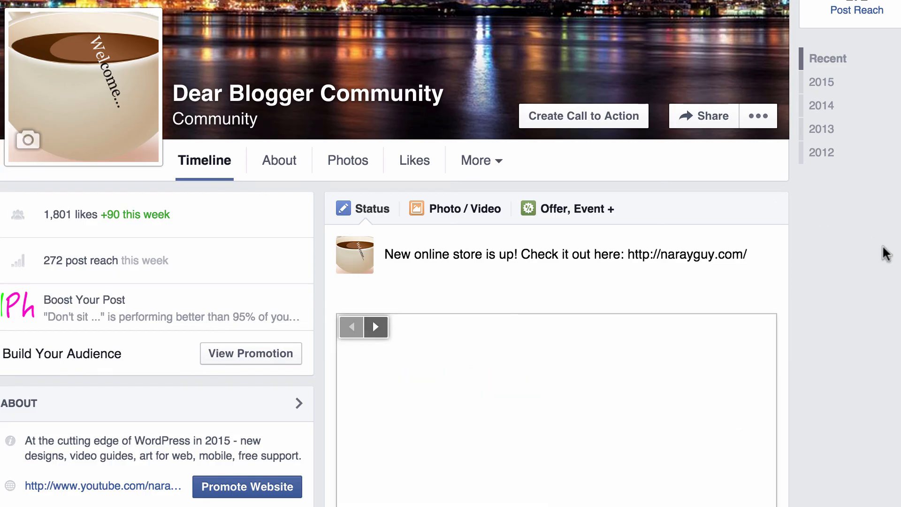
pyautogui.scroll(-4, 886, 254)
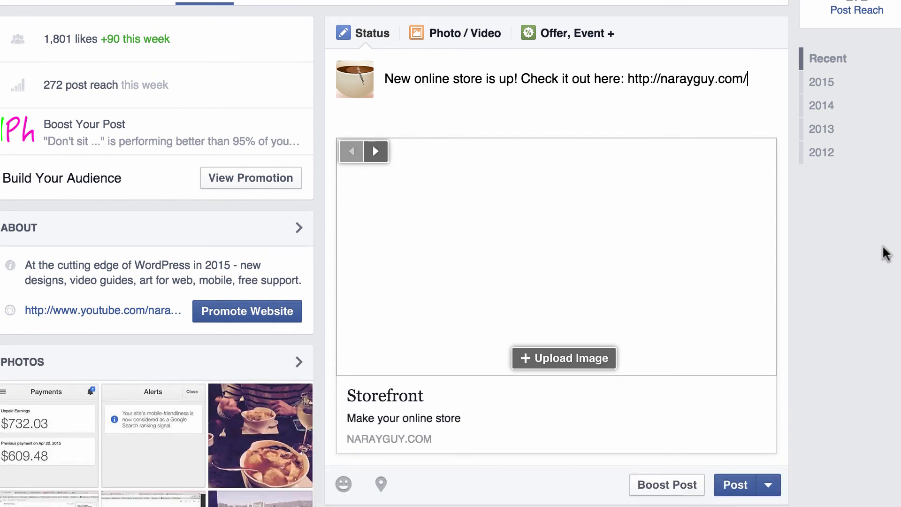
pyautogui.scroll(-1, 886, 253)
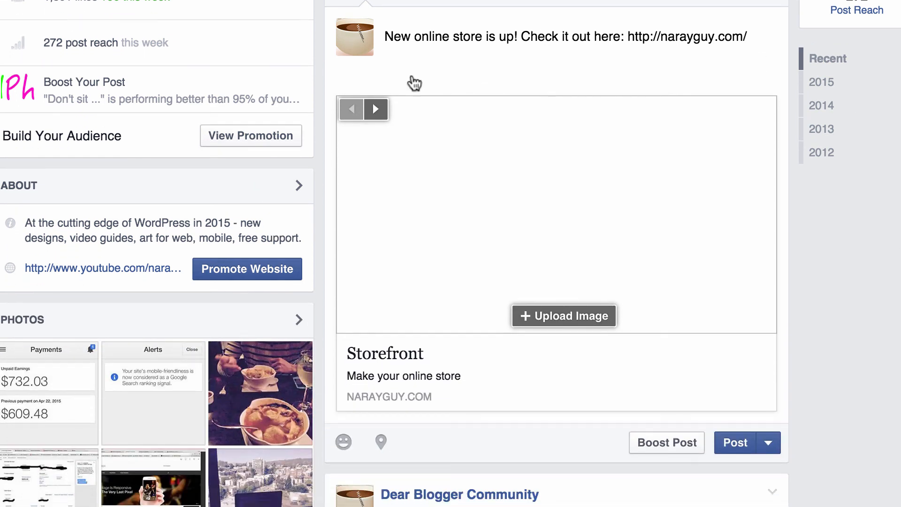
pyautogui.click(735, 456)
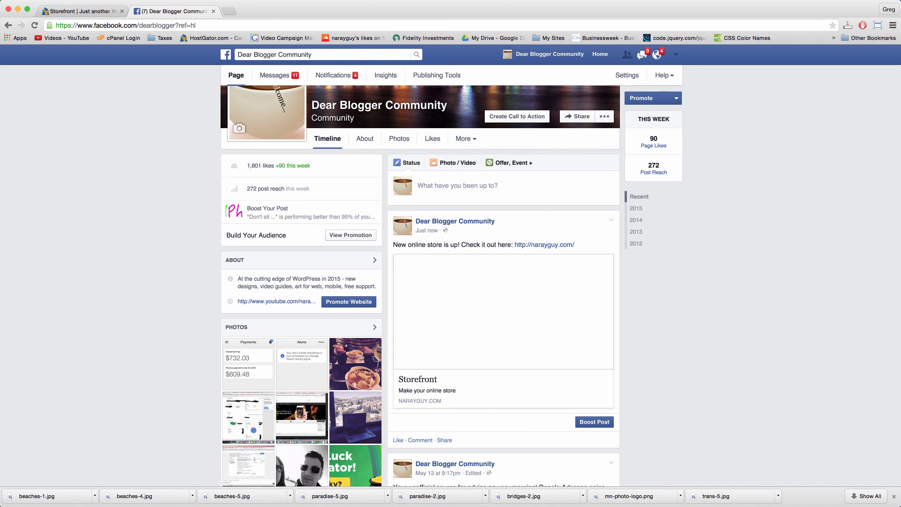
pyautogui.press('super+Tab')
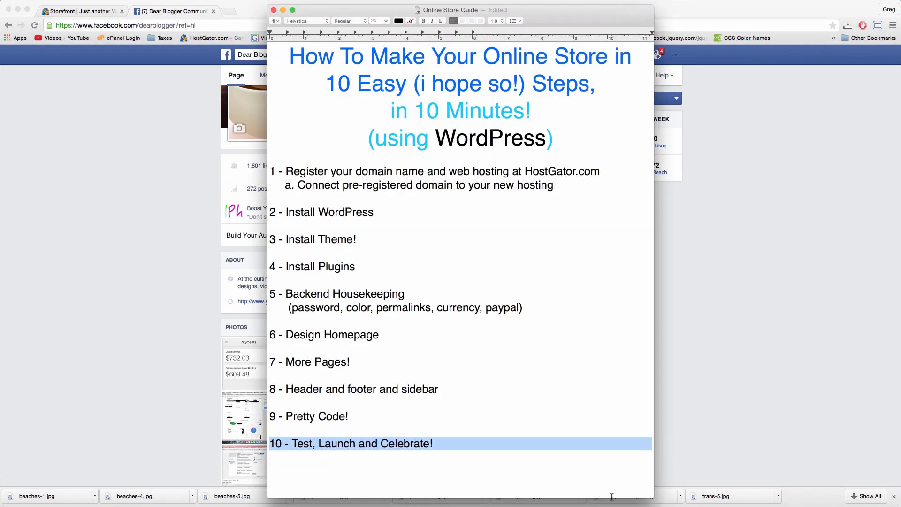
# Step: Select 'Celebrate' in step 10, scroll through the MNPhoto storefront, then bring the guide back
pyautogui.doubleClick(404, 444)
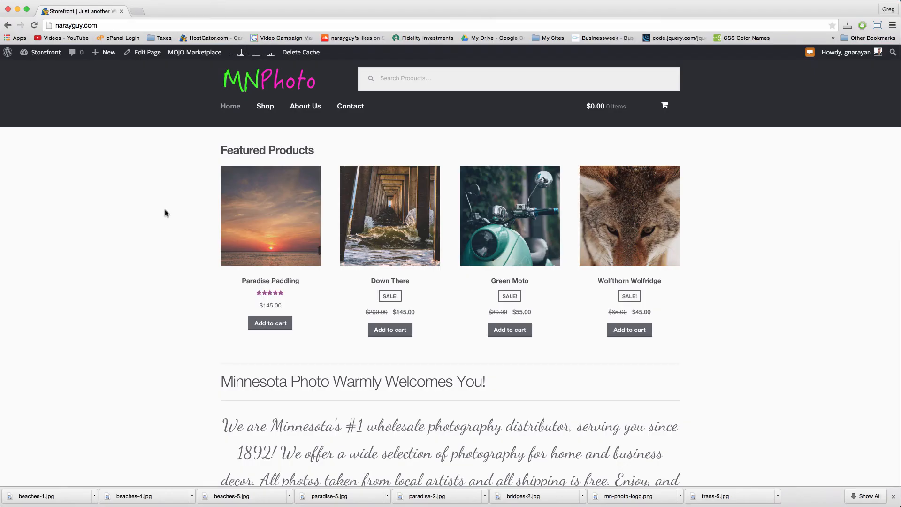
pyautogui.scroll(-5, 165, 214)
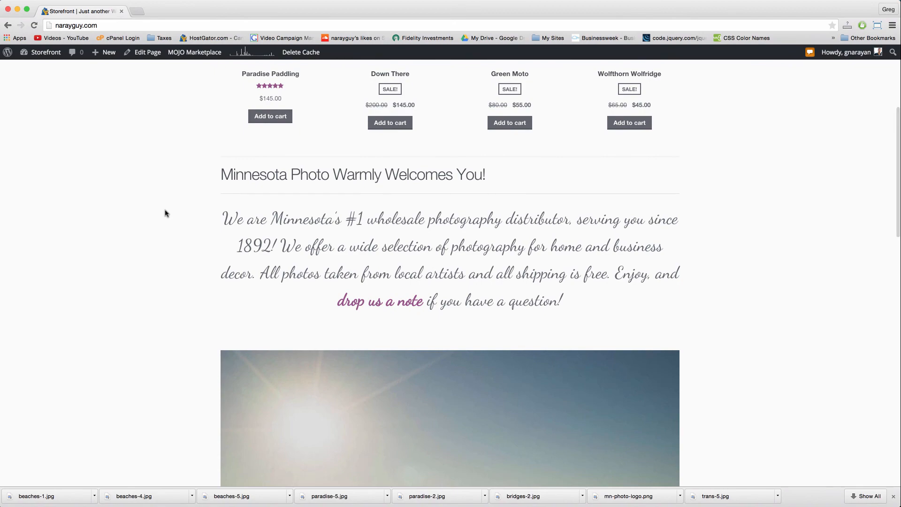
pyautogui.scroll(-8, 166, 213)
pyautogui.scroll(-10, 165, 214)
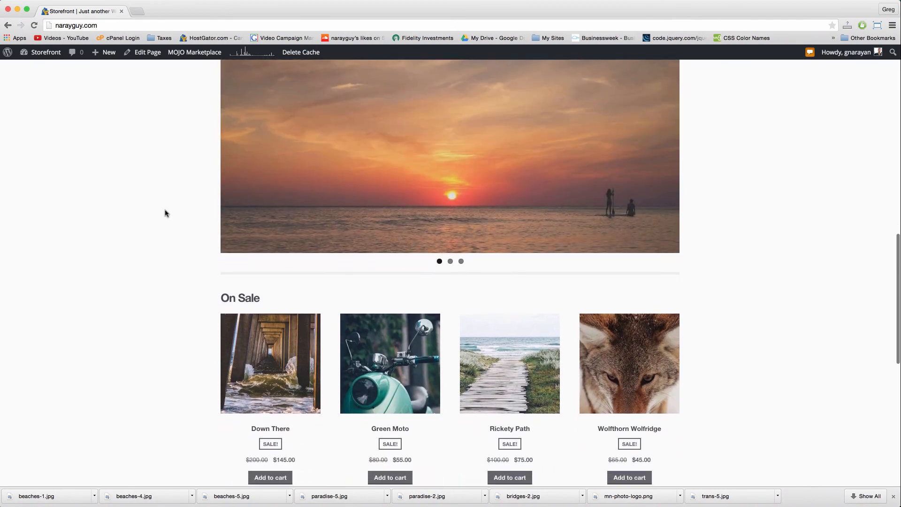
pyautogui.scroll(18, 165, 214)
pyautogui.scroll(7, 165, 213)
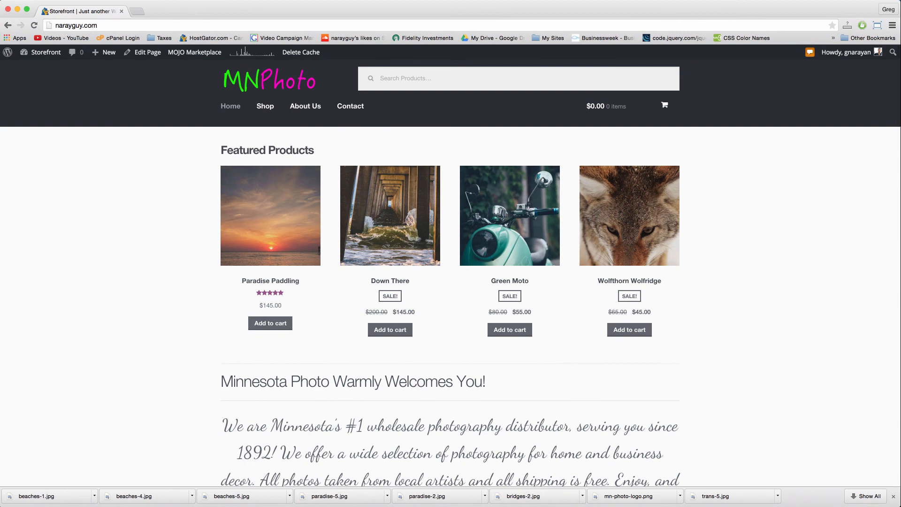
pyautogui.press('super+Tab')
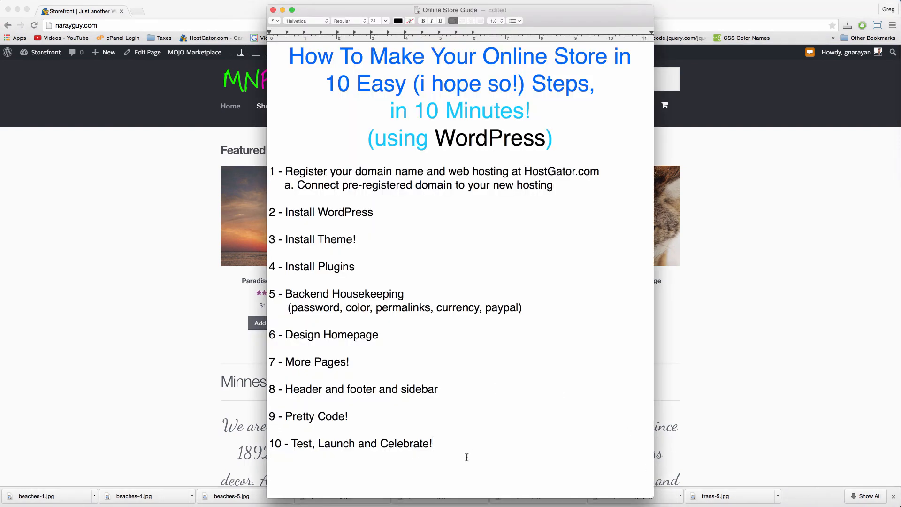
# Step: Add the line 'coffeemoney, 1 cent hosting coupon' below step 1a of the guide
pyautogui.press('Return')
pyautogui.write(':(')
pyautogui.press('BackSpace')
pyautogui.press('BackSpace')
pyautogui.click(576, 188)
pyautogui.press('Return')
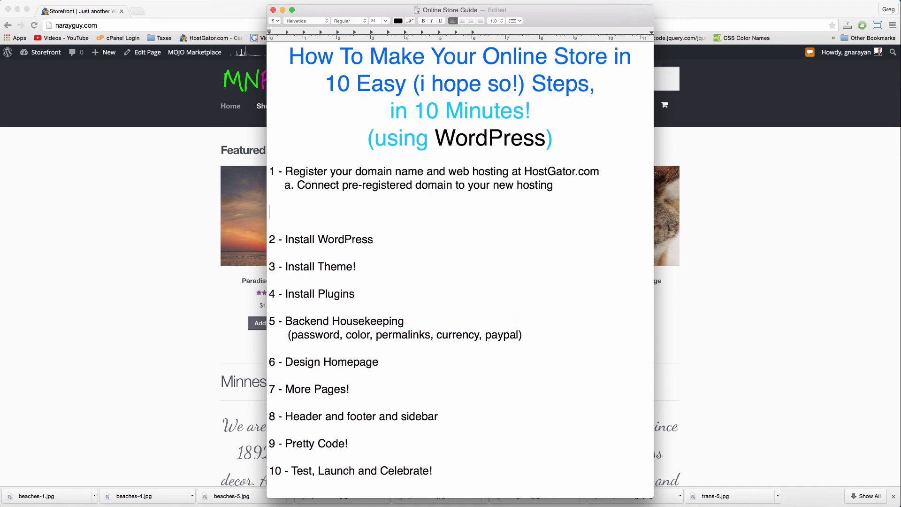
pyautogui.write('coffeemoney')
pyautogui.write(', 1 cent hosting coupon')
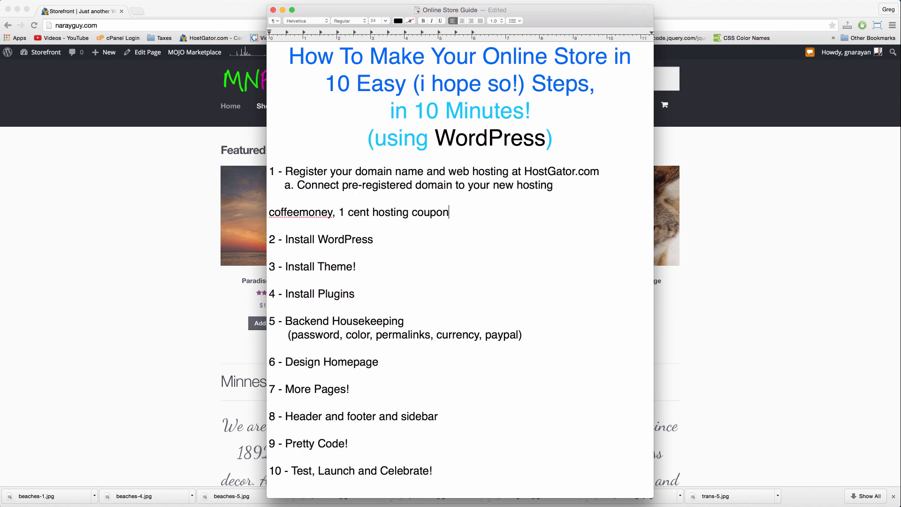